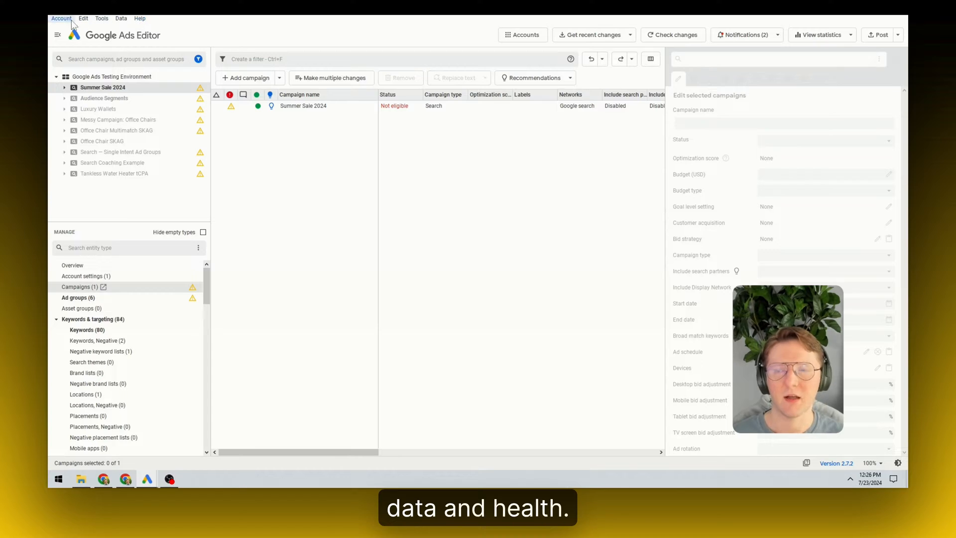
Review the available account commands, including the import and Google Drive import options, and the editing commands
click(66, 20)
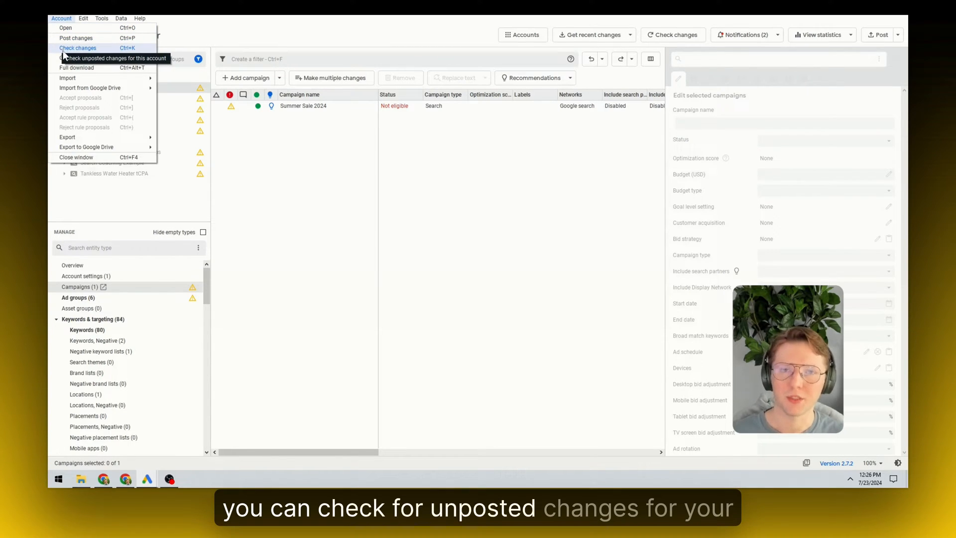
mouse_move(64, 59)
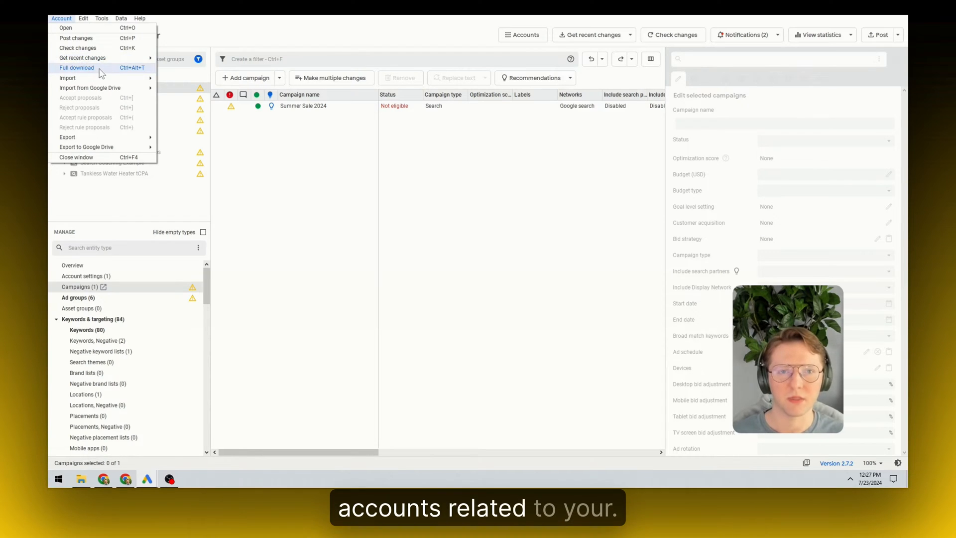
mouse_move(89, 80)
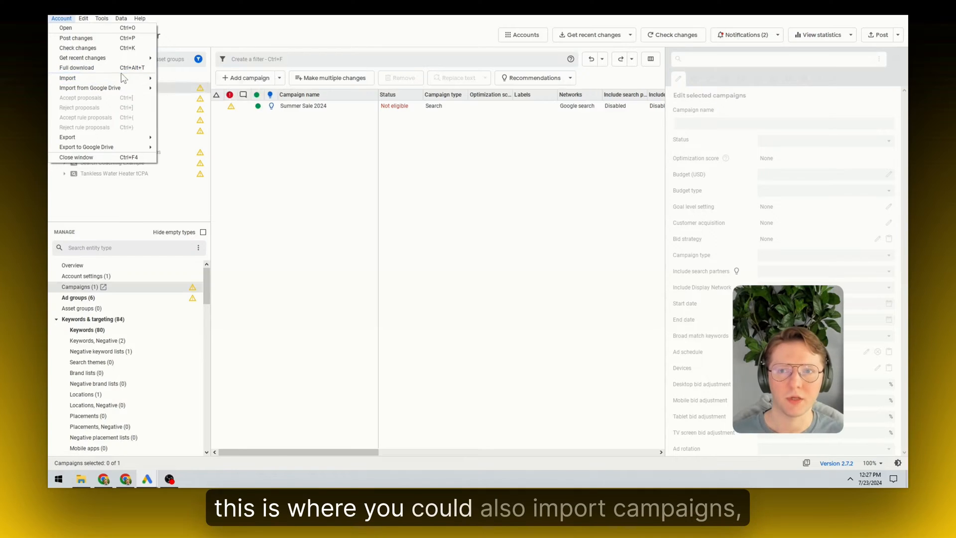
mouse_move(119, 80)
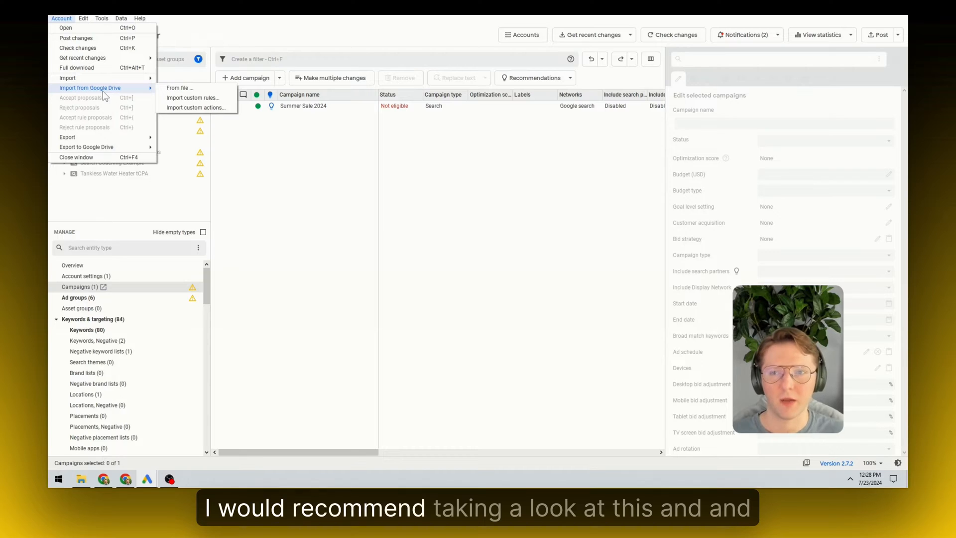
mouse_move(87, 138)
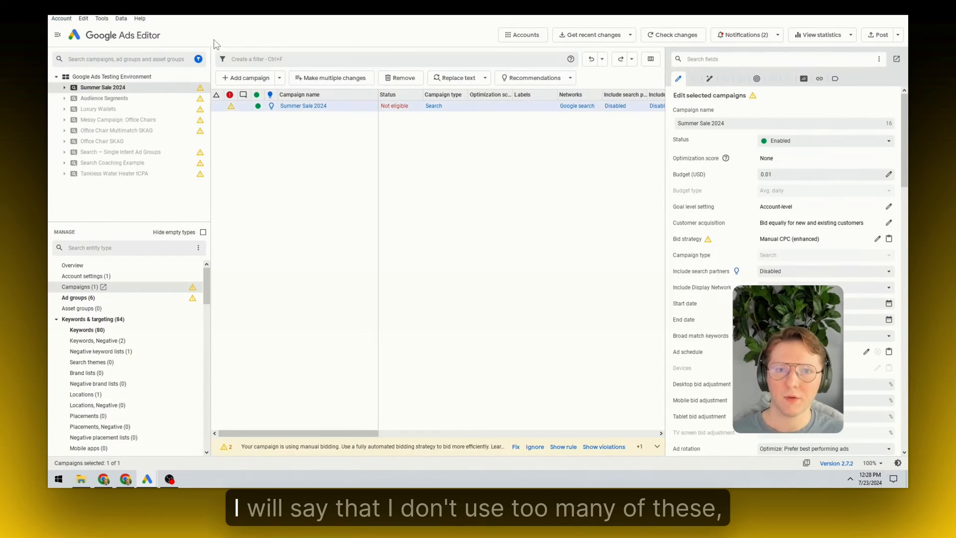
click(61, 19)
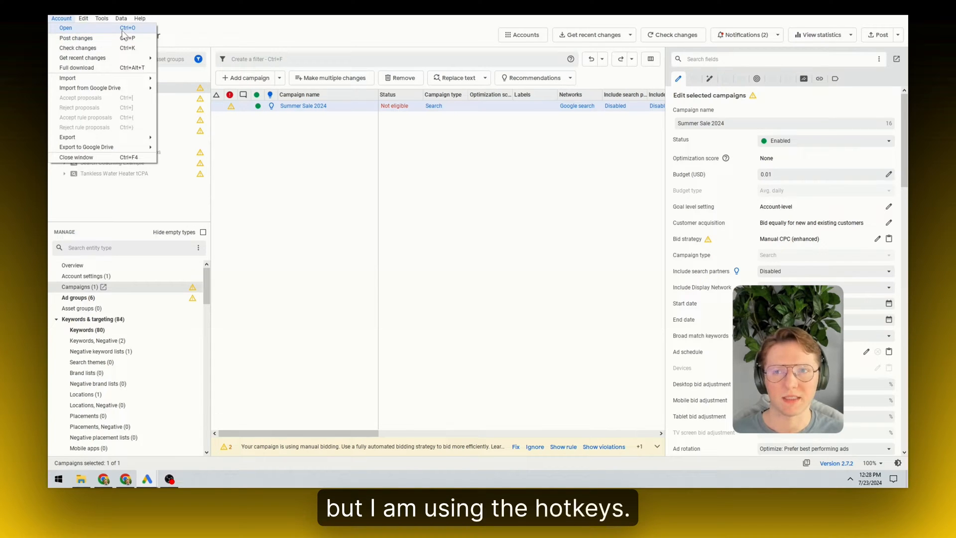
mouse_move(102, 18)
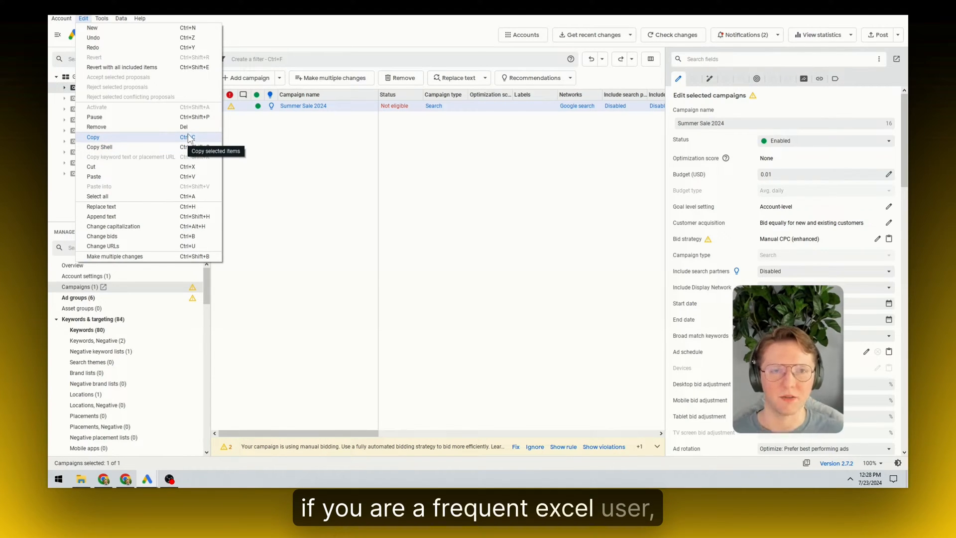
click(288, 133)
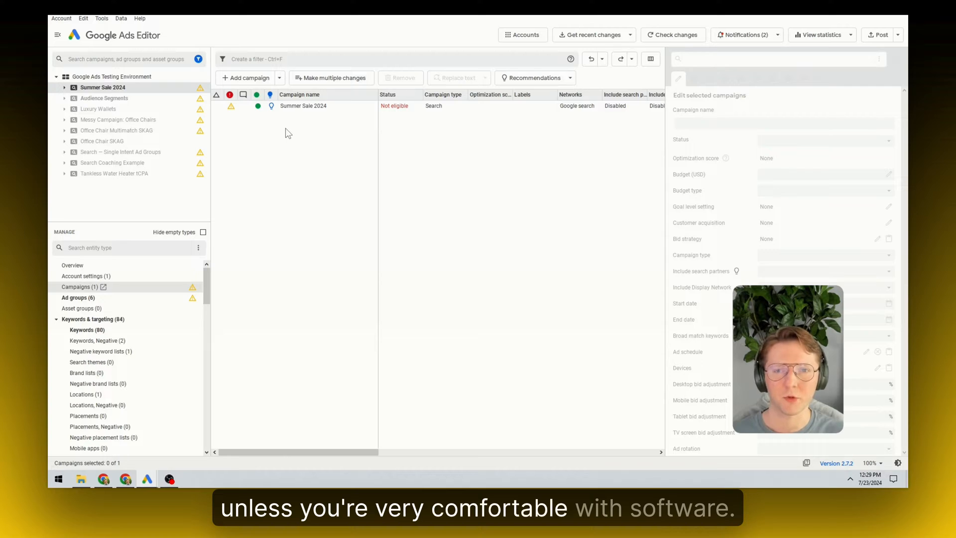
Select the Summer Sale 2024 campaign in the account tree, expand its ad groups and collapse them again
click(167, 88)
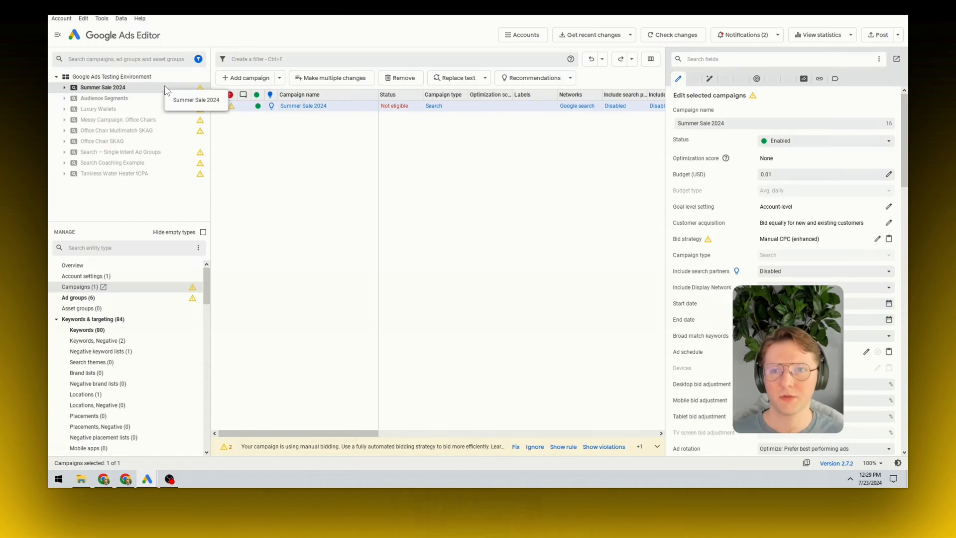
double_click(165, 88)
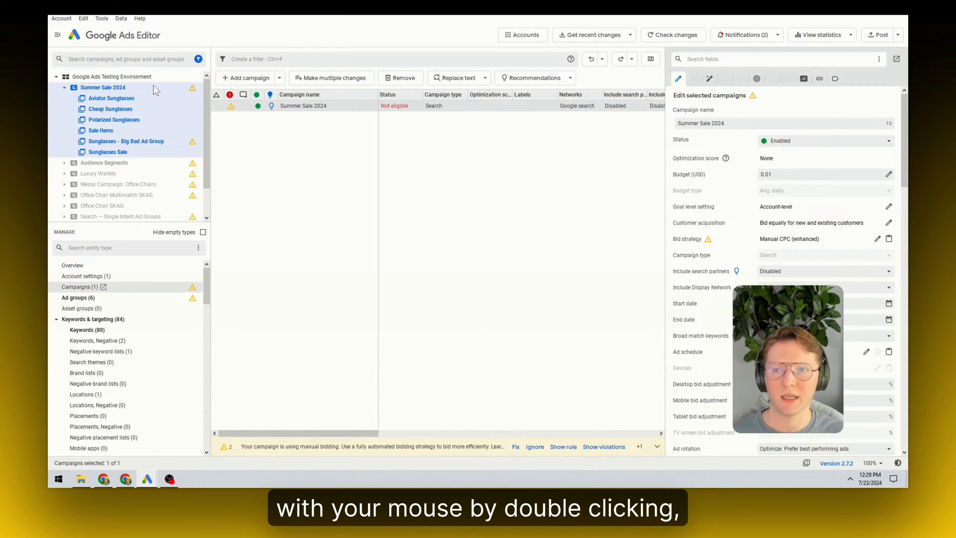
double_click(156, 89)
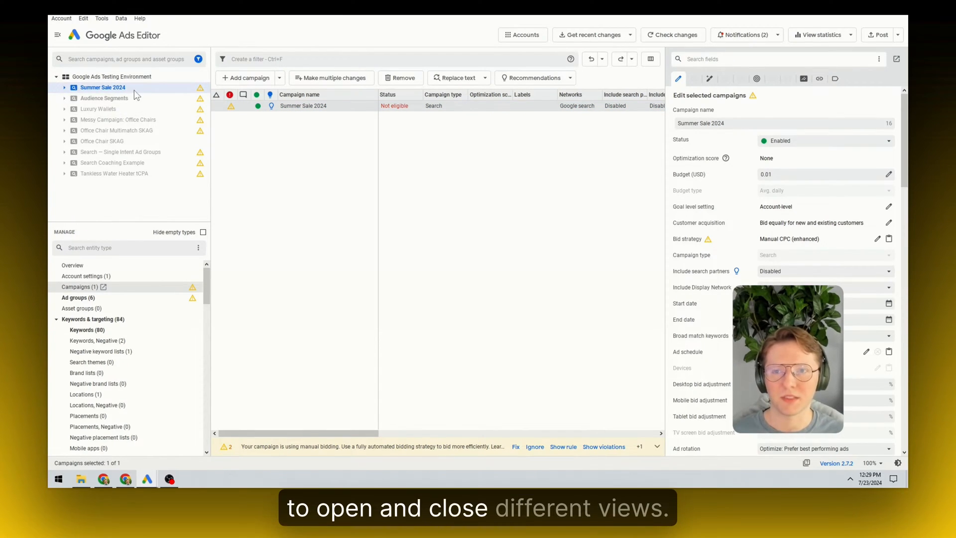
Step through the campaigns below Summer Sale 2024 one by one and return to Summer Sale 2024
key(Down)
key(Down)
key(Down)
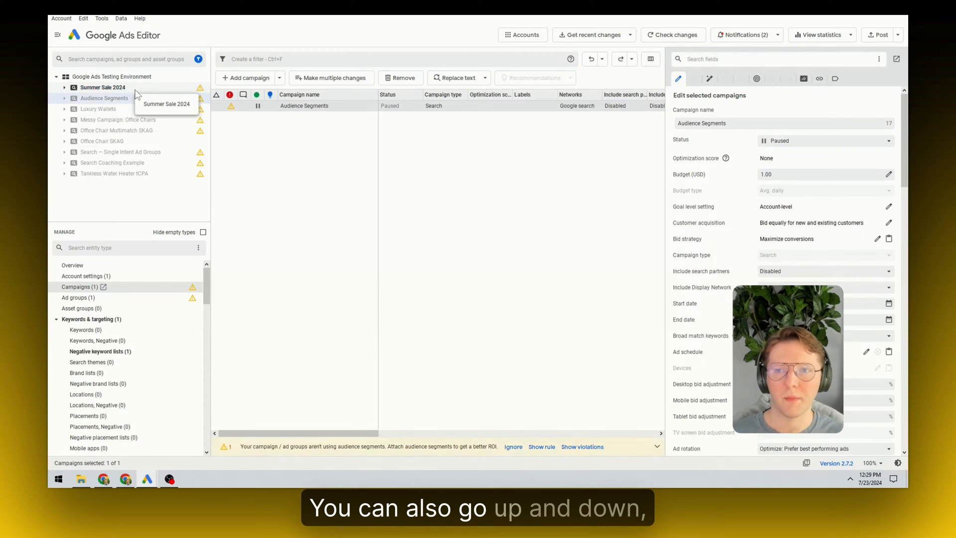
key(Down)
key(Down)
key(Down)
key(Down)
key(Down)
key(Up)
key(Up)
key(Up)
key(Up)
key(Up)
key(Up)
key(Up)
key(Up)
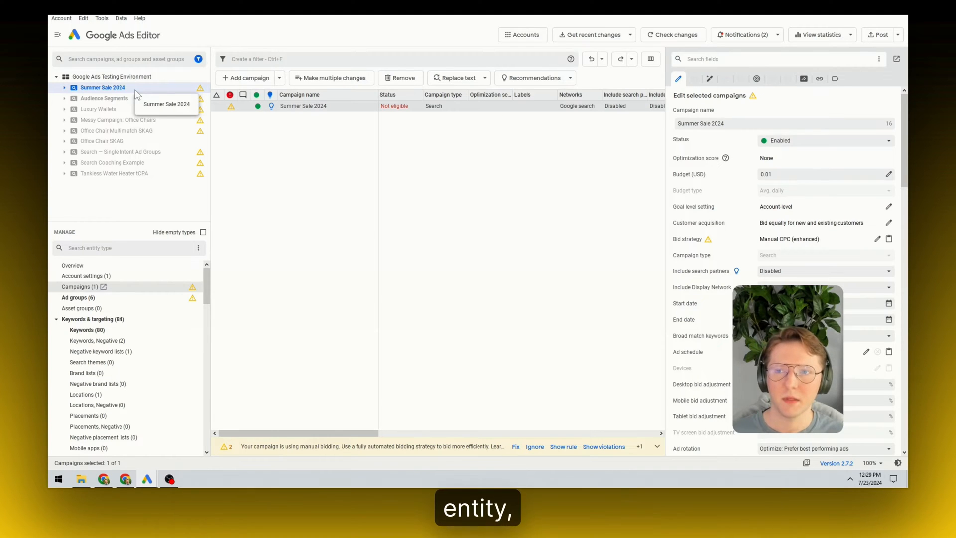
Expand Summer Sale 2024, move through its ad groups, and return to the collapsed campaign
double_click(135, 91)
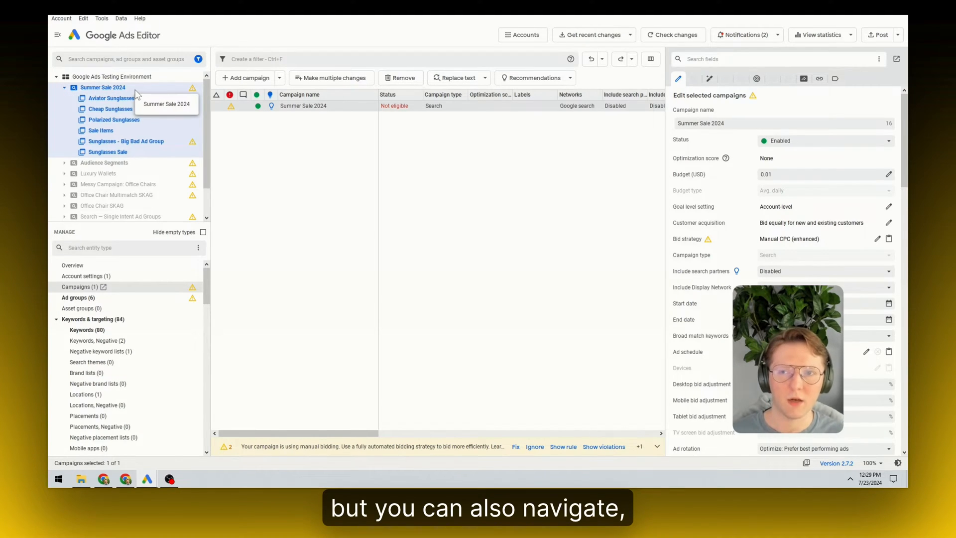
key(Down)
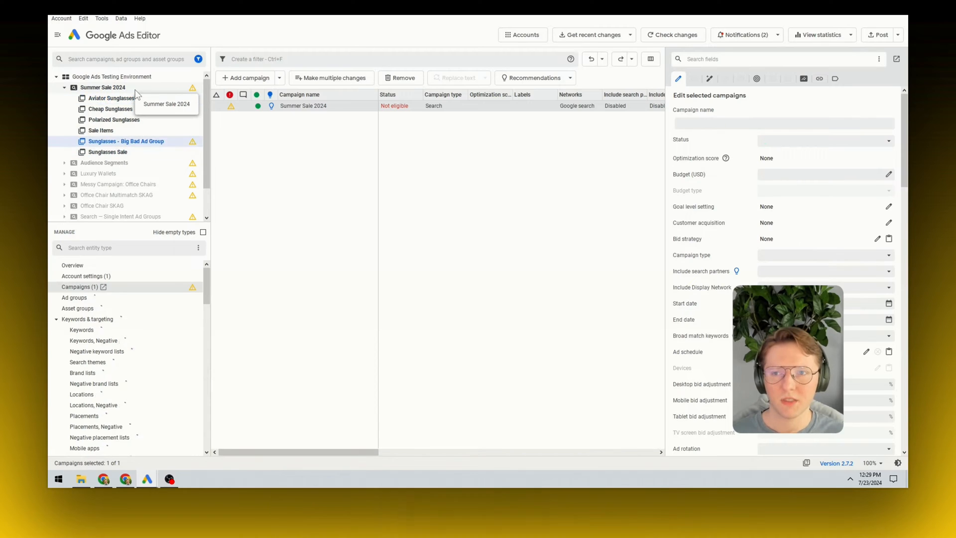
key(Up)
key(Left)
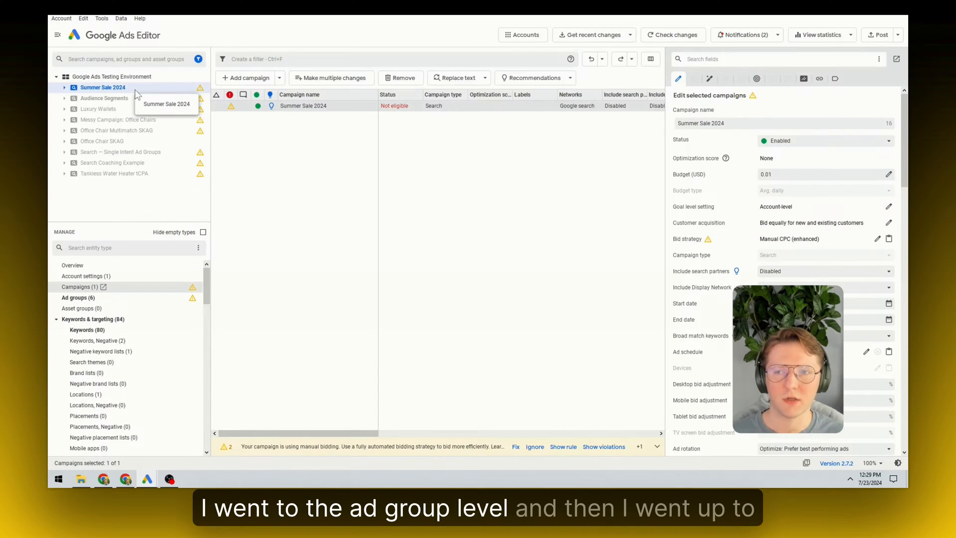
Move the account tree selection from Summer Sale 2024 down to the Office Chair SKAG campaign
key(Down)
key(Down)
key(Down)
key(Down)
key(Down)
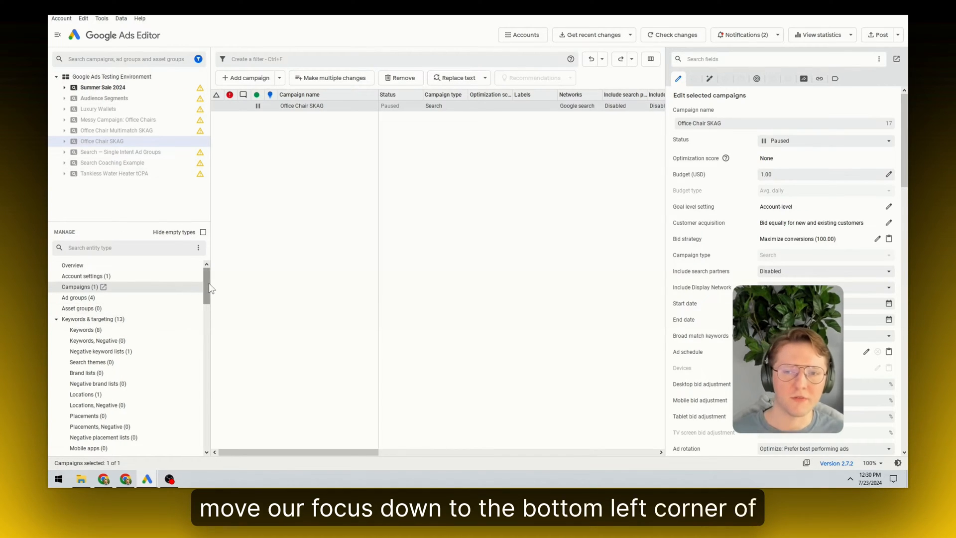
Select the Summer Sale 2024 campaign and view its ad groups, its keywords and its campaign entry
drag(209, 288, 208, 290)
click(124, 88)
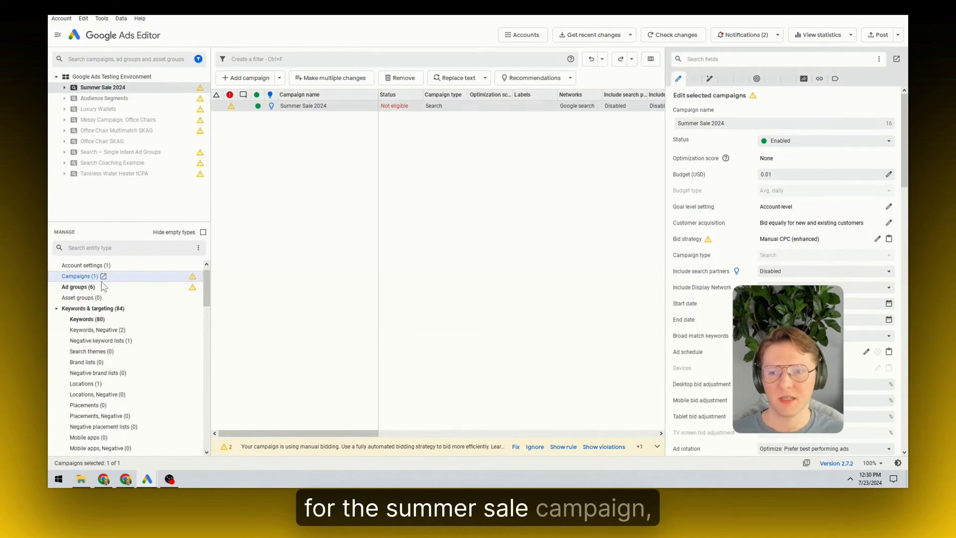
click(139, 285)
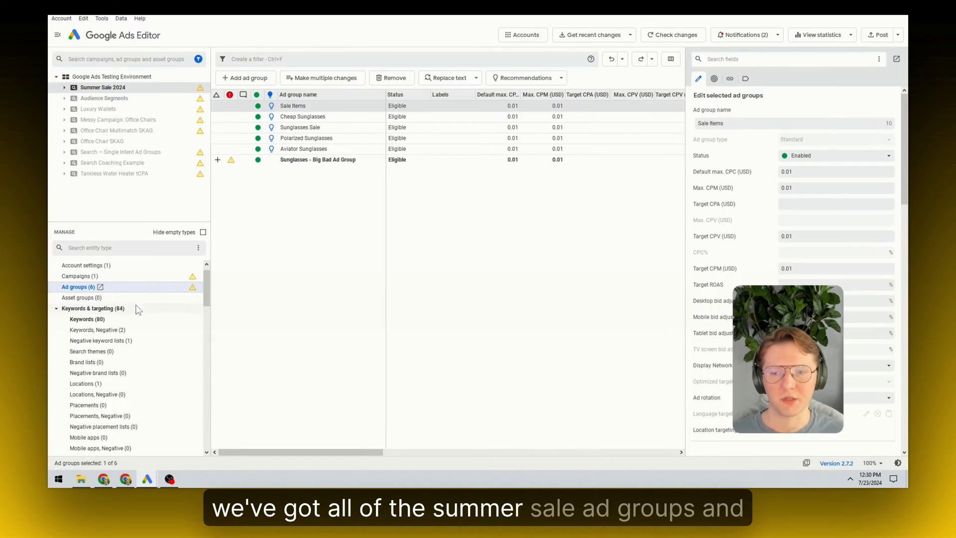
click(132, 320)
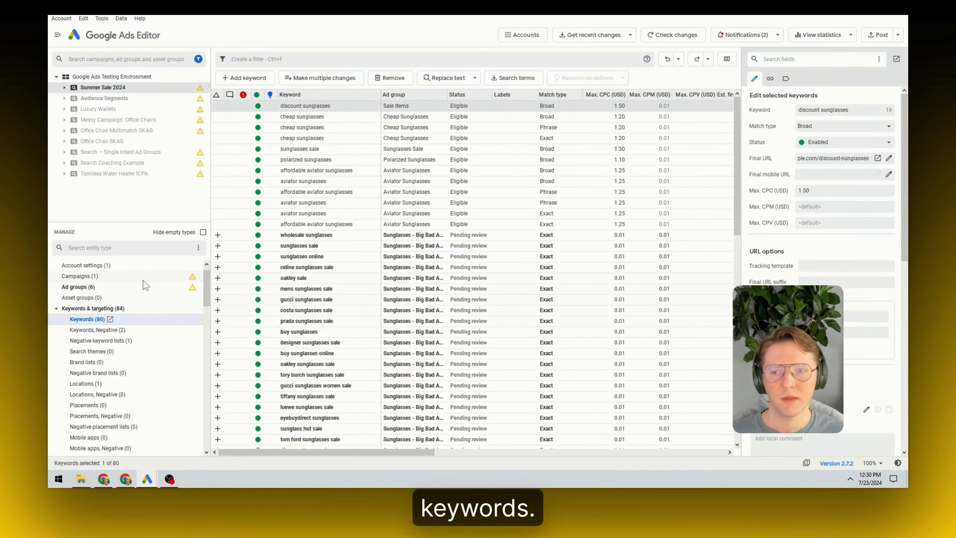
click(143, 277)
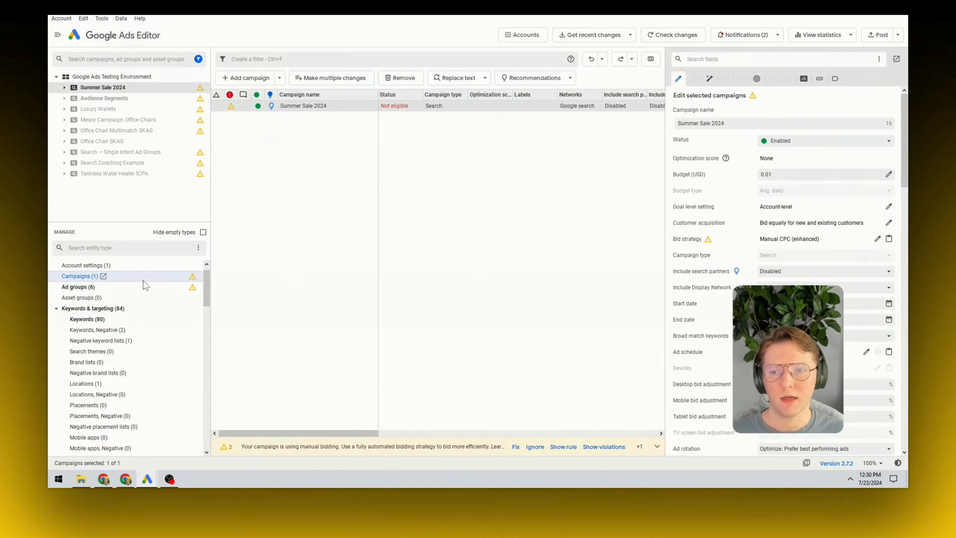
Expand Summer Sale 2024 and select the Aviator Sunglasses, Polarized Sunglasses and Sale Items ad groups together
click(169, 89)
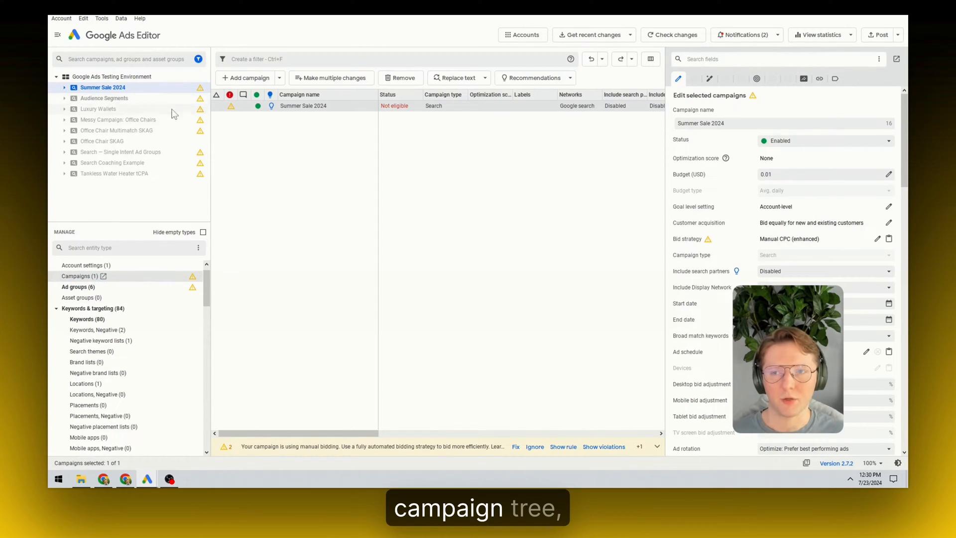
click(64, 87)
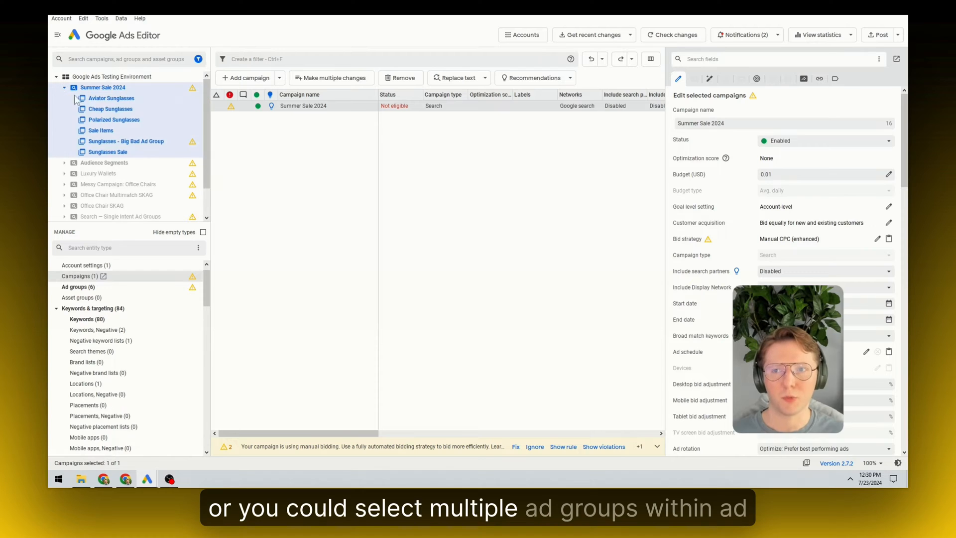
click(142, 98)
ctrl+click(137, 120)
ctrl+click(132, 130)
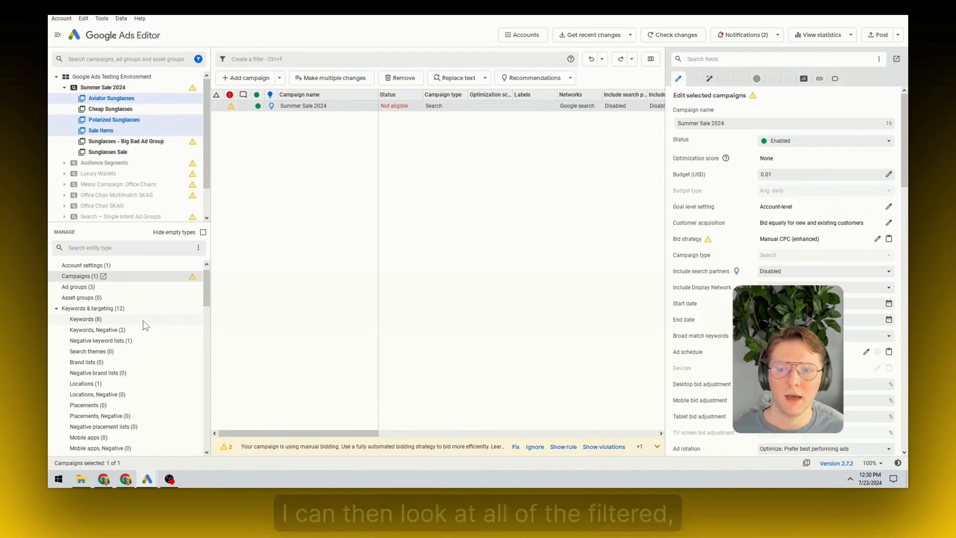
View the ad groups, keywords, negative keywords and negative keyword lists for the three selected ad groups, returning to the keywords
click(133, 289)
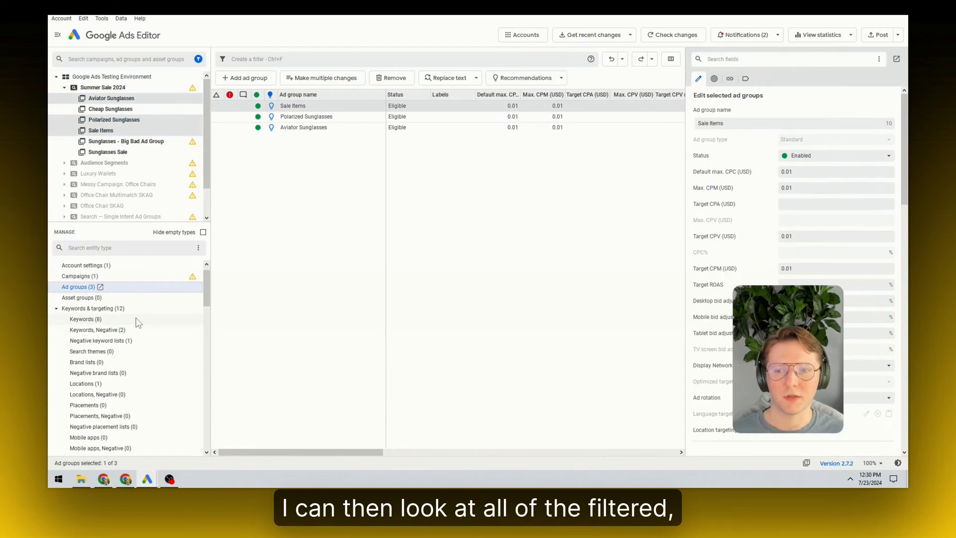
click(140, 321)
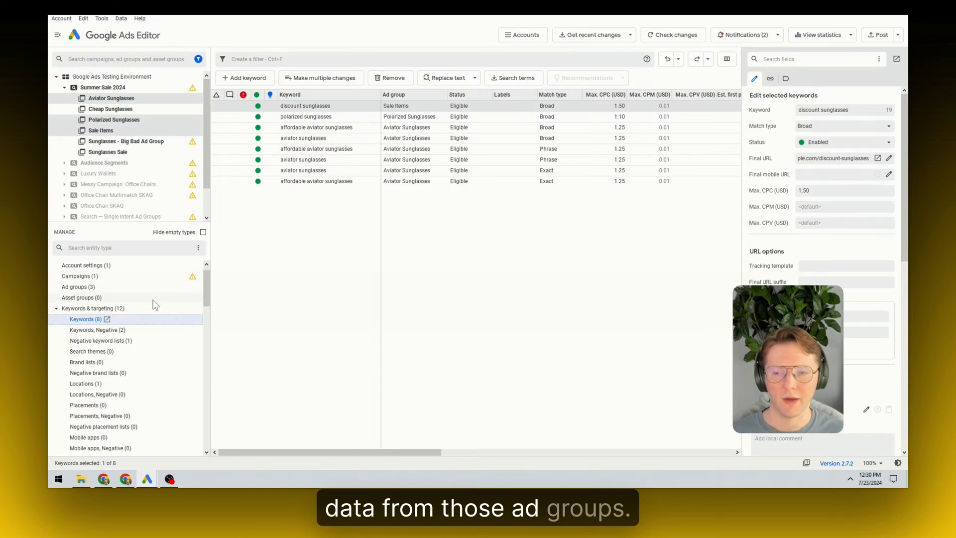
click(147, 329)
click(150, 340)
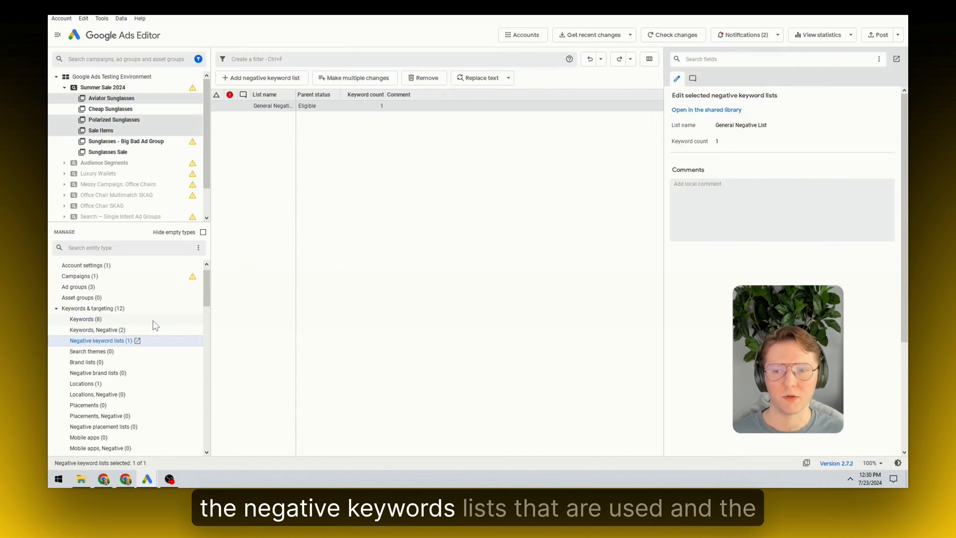
click(153, 320)
View the responsive search ads belonging to the three selected ad groups
scroll(145, 309, down, 10)
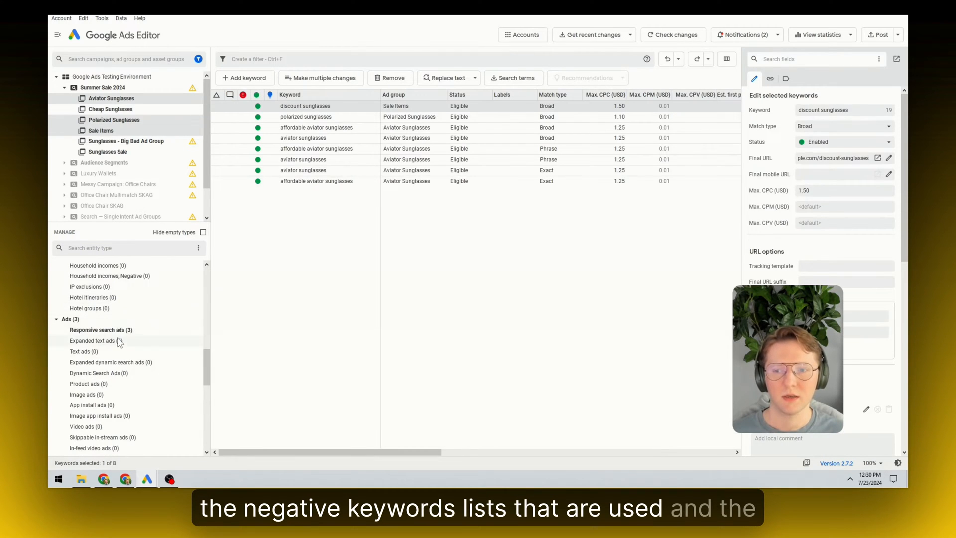
click(99, 330)
scroll(124, 349, up, 5)
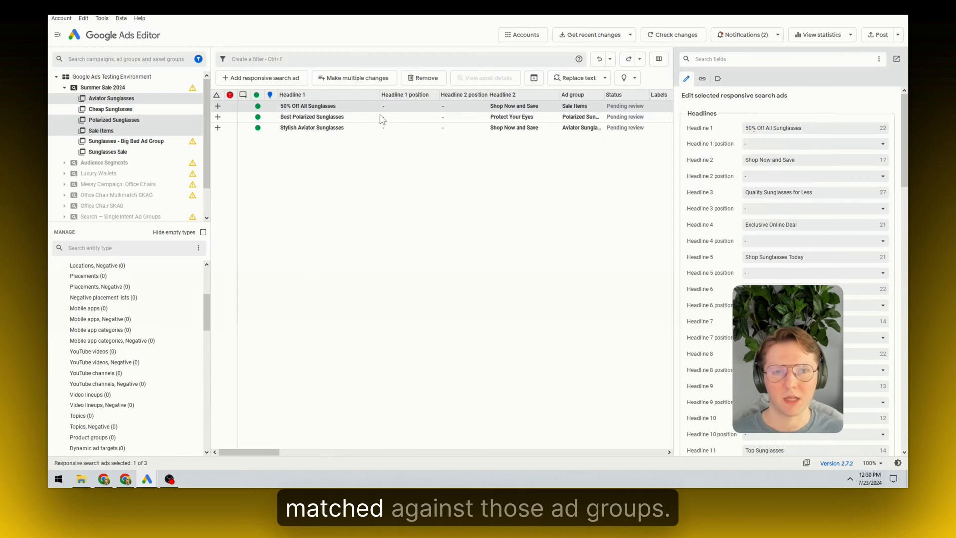
scroll(154, 309, up, 5)
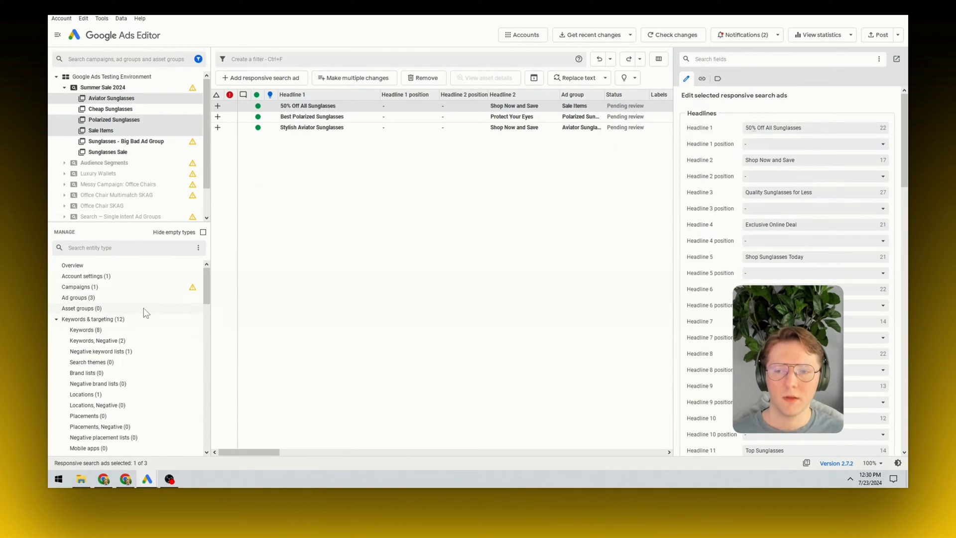
List the ad groups view for Aviator Sunglasses together with Ad group 1 from the Audience Segments campaign
click(79, 298)
click(95, 98)
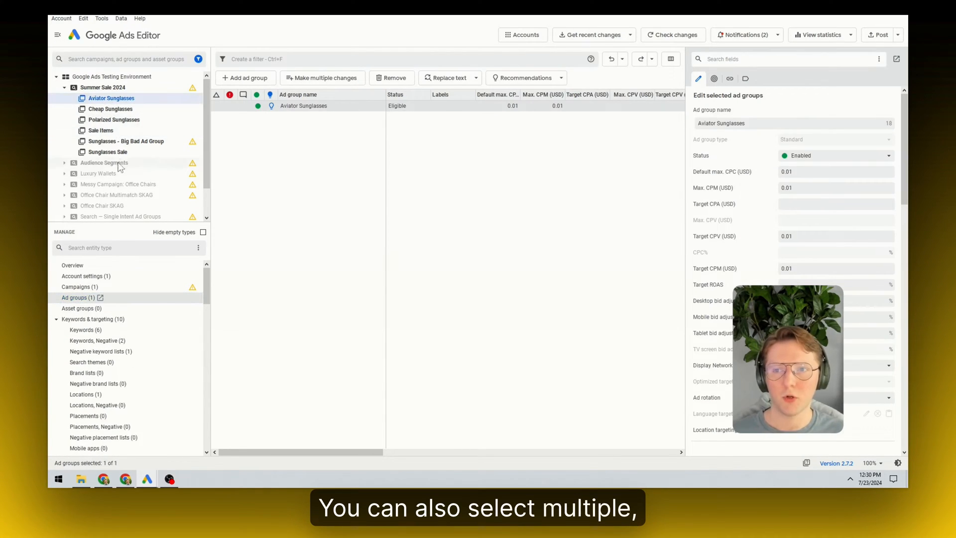
click(74, 163)
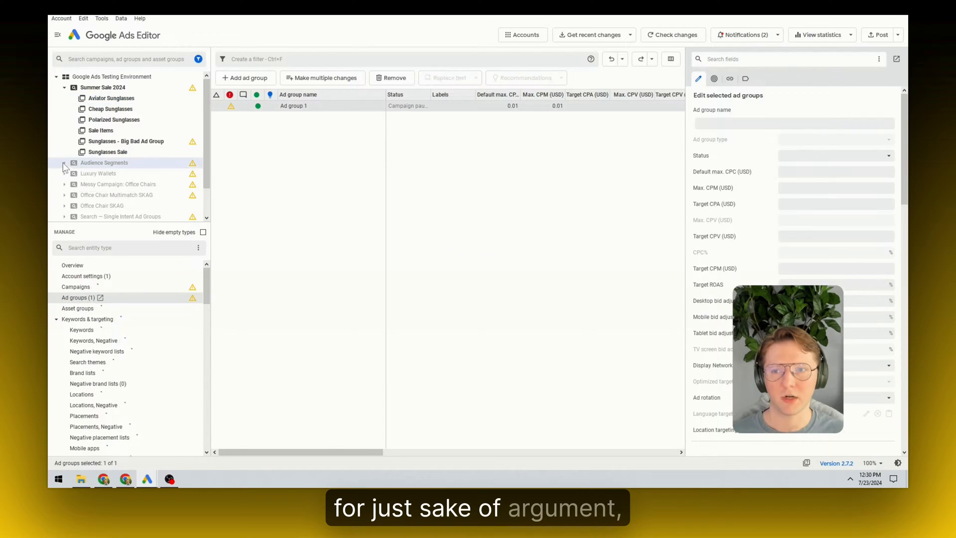
ctrl+click(110, 98)
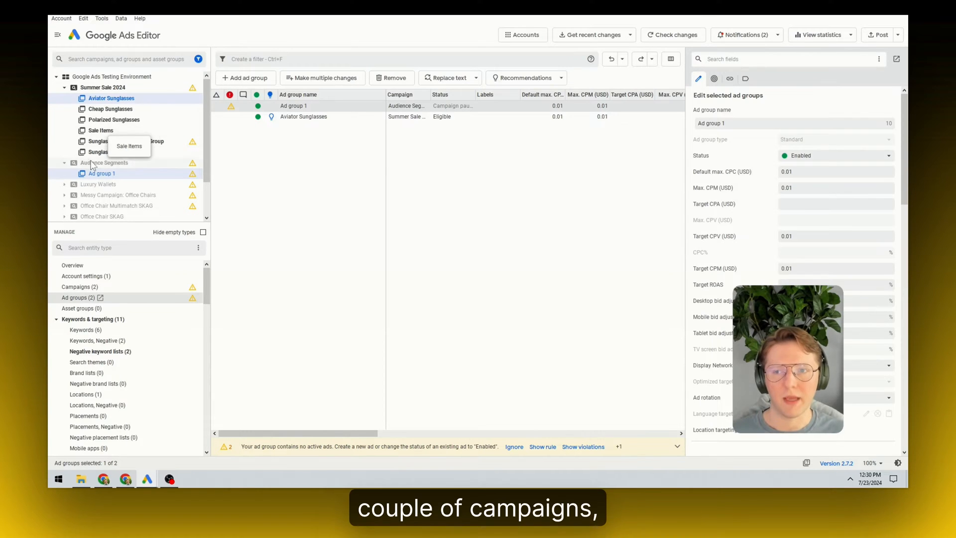
List every ad group in the Google Ads Testing Environment account, and narrow the list to Aviator Sunglasses
click(123, 109)
click(89, 77)
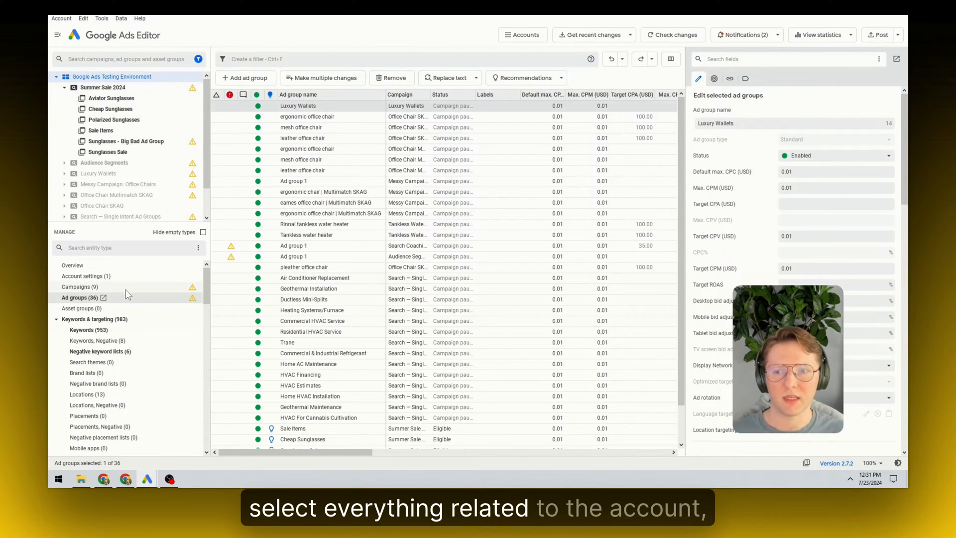
click(111, 98)
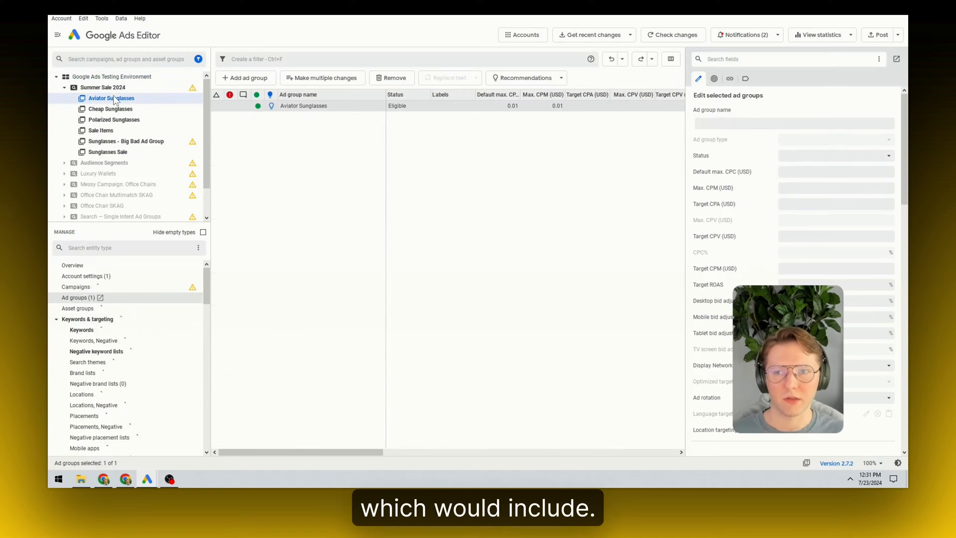
List all ad groups of the Summer Sale 2024 campaign
scroll(153, 315, down, 1)
scroll(157, 299, down, 2)
scroll(161, 305, down, 3)
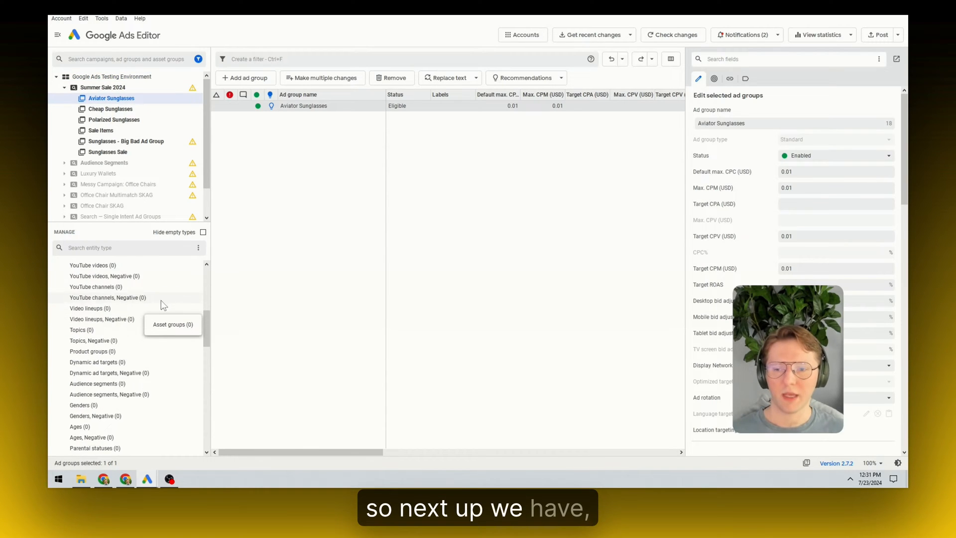
scroll(210, 332, up, 2)
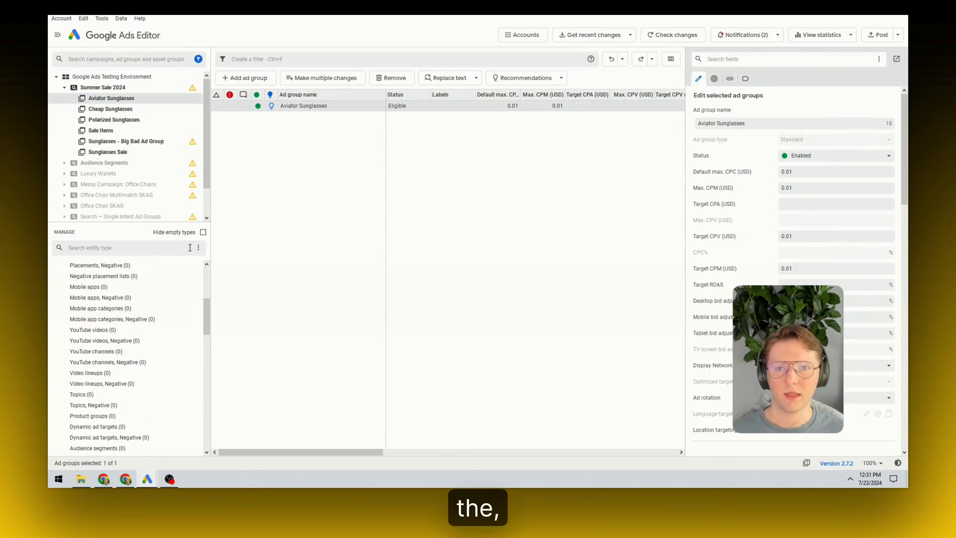
click(133, 89)
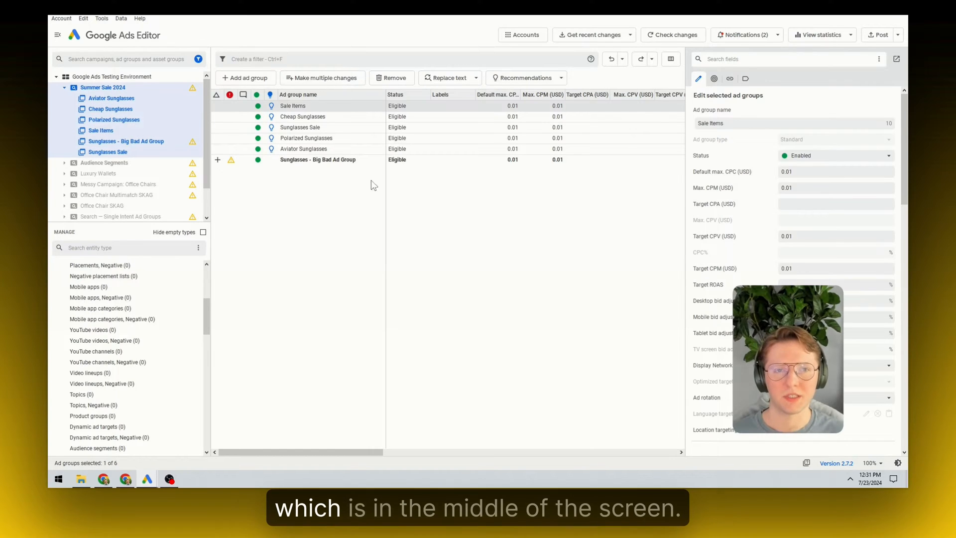
click(312, 452)
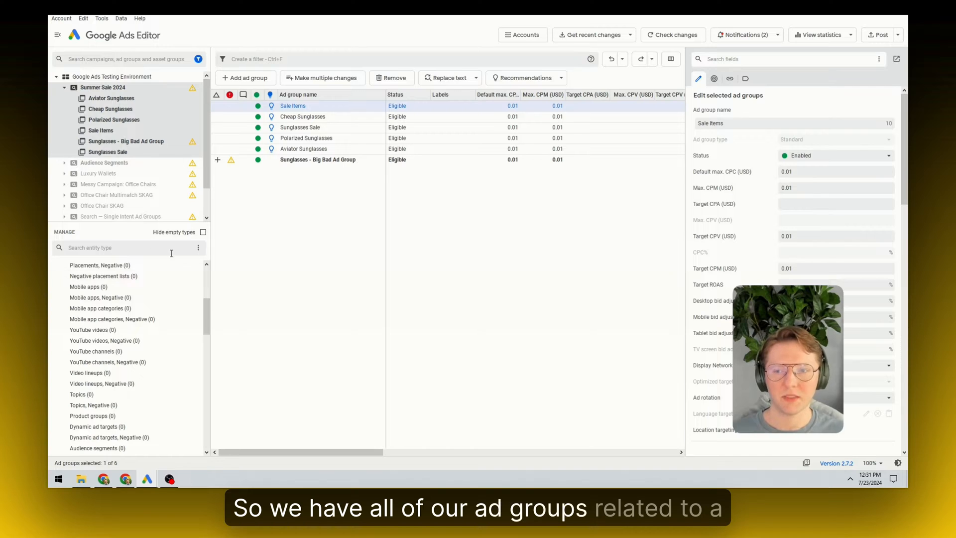
View the keywords and negative keywords of the Summer Sale 2024 campaign, returning to its ad groups
scroll(174, 319, up, 5)
click(87, 330)
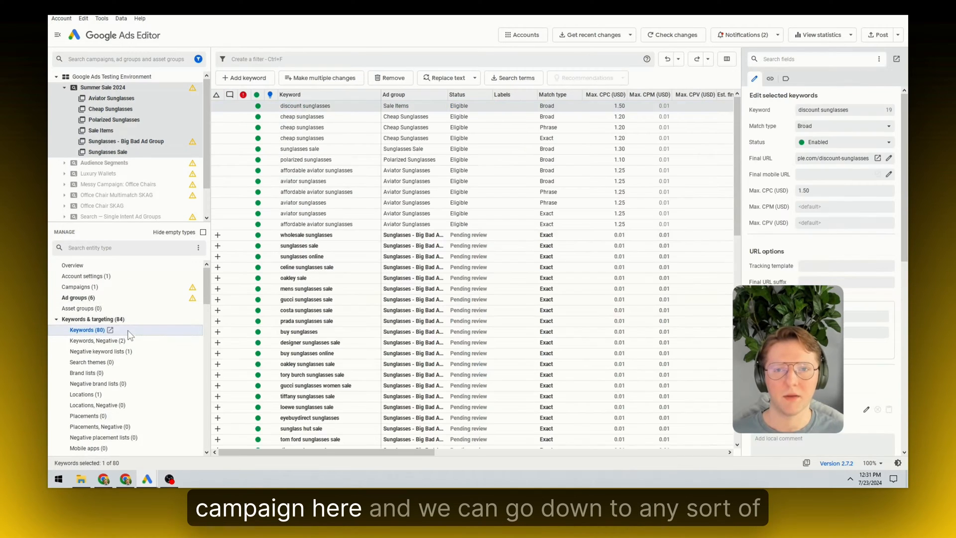
key(Up)
key(Up)
key(Up)
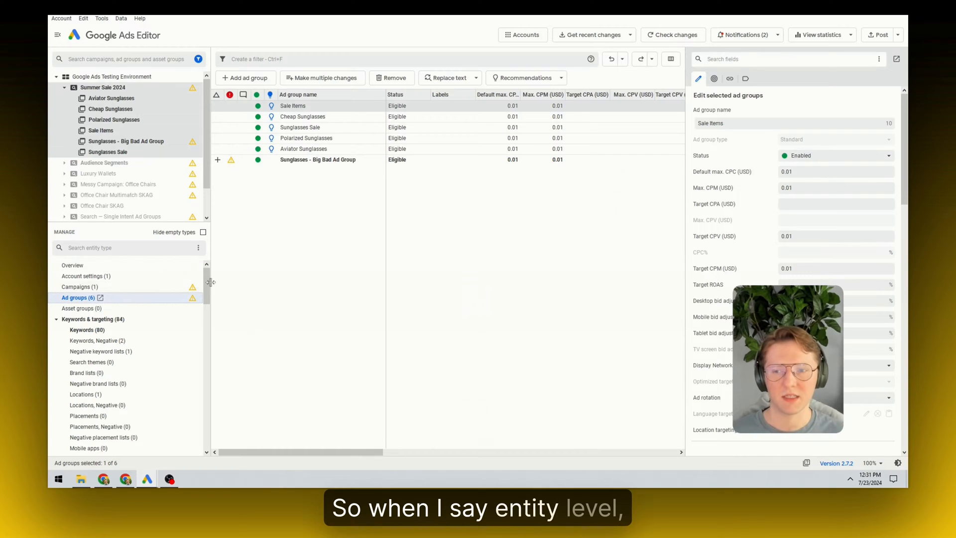
click(88, 330)
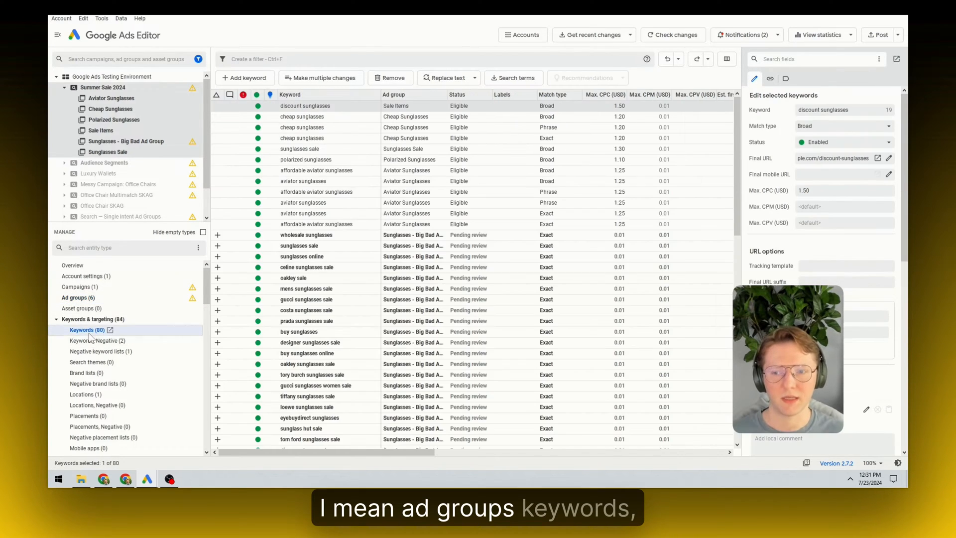
click(88, 341)
click(82, 298)
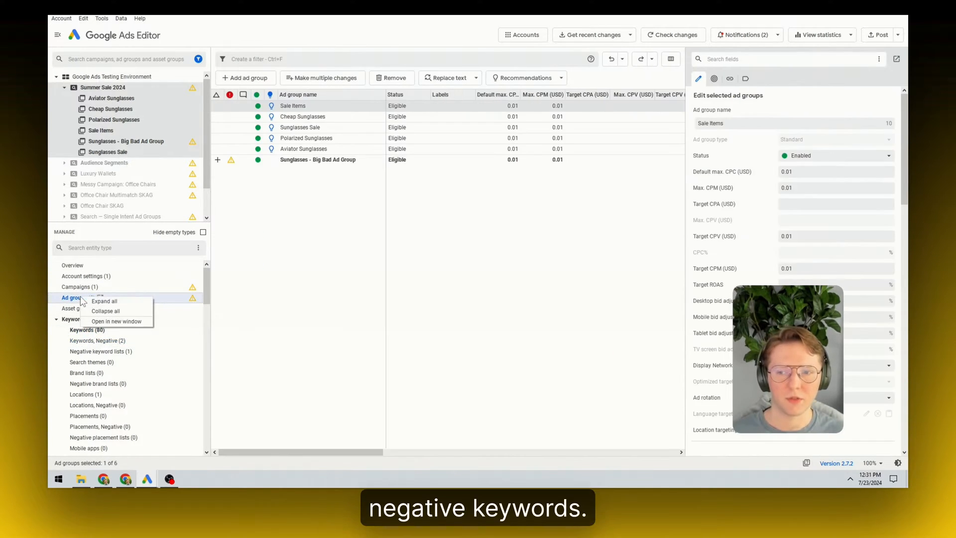
Examine the status, bid, ad rotation and audience targeting columns of the ad groups, starting and ending with Sale Items selected
double_click(314, 108)
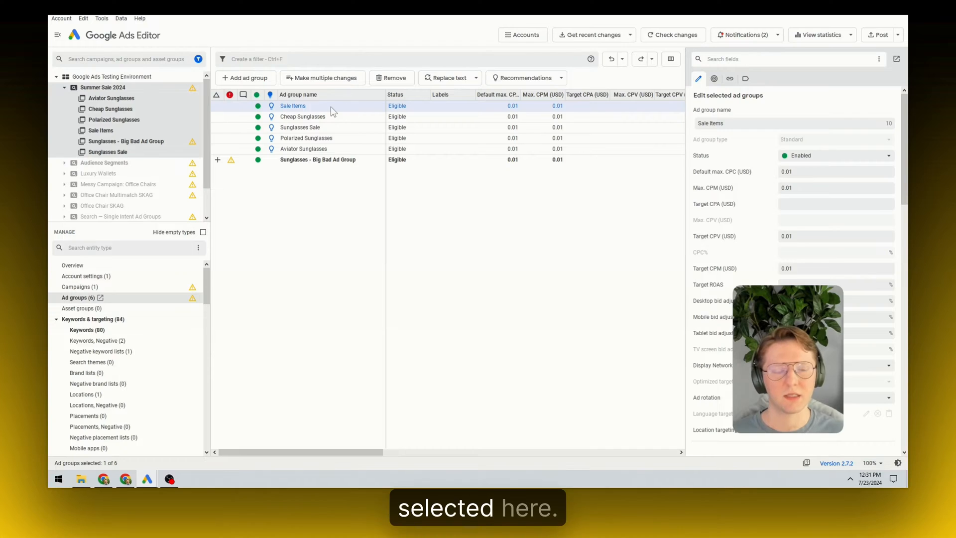
drag(328, 454, 326, 454)
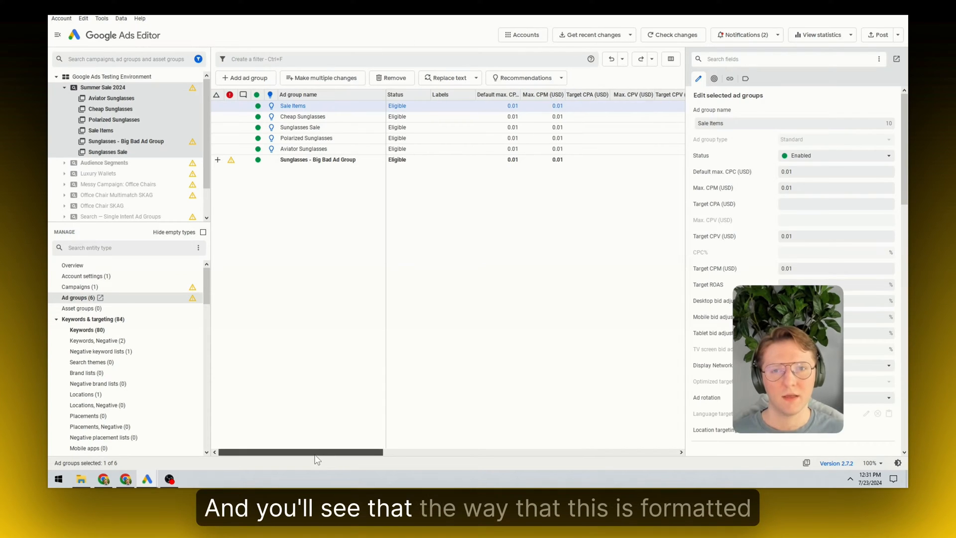
click(326, 117)
click(313, 126)
click(315, 107)
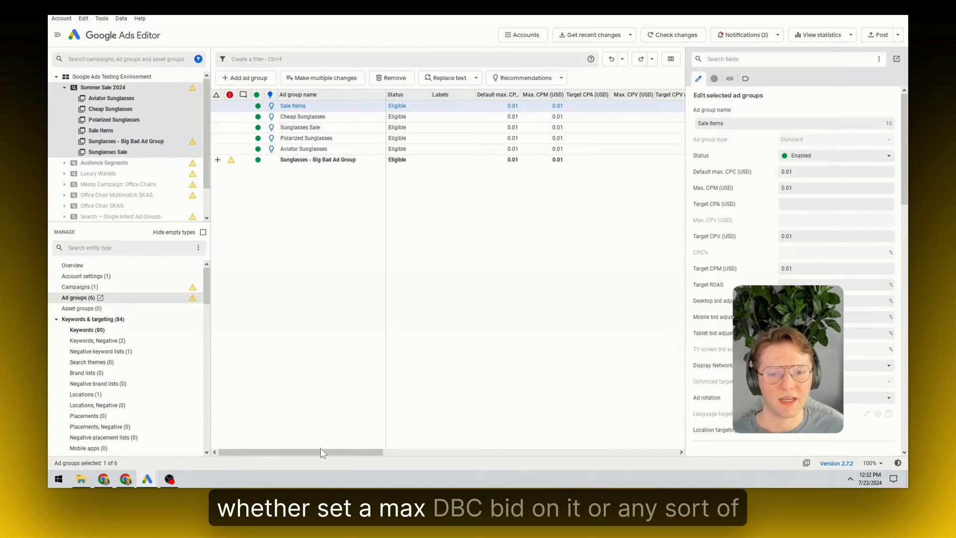
drag(320, 449, 536, 358)
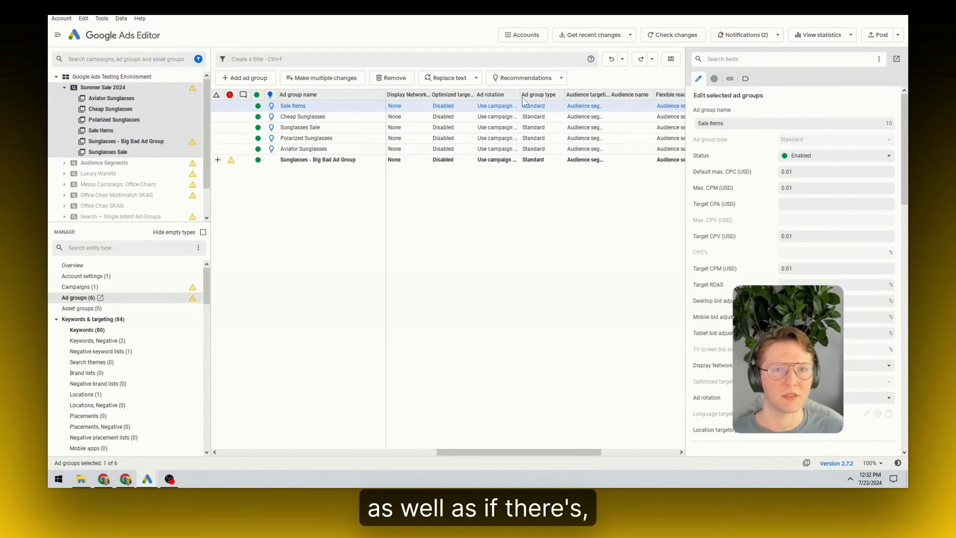
drag(506, 454, 277, 454)
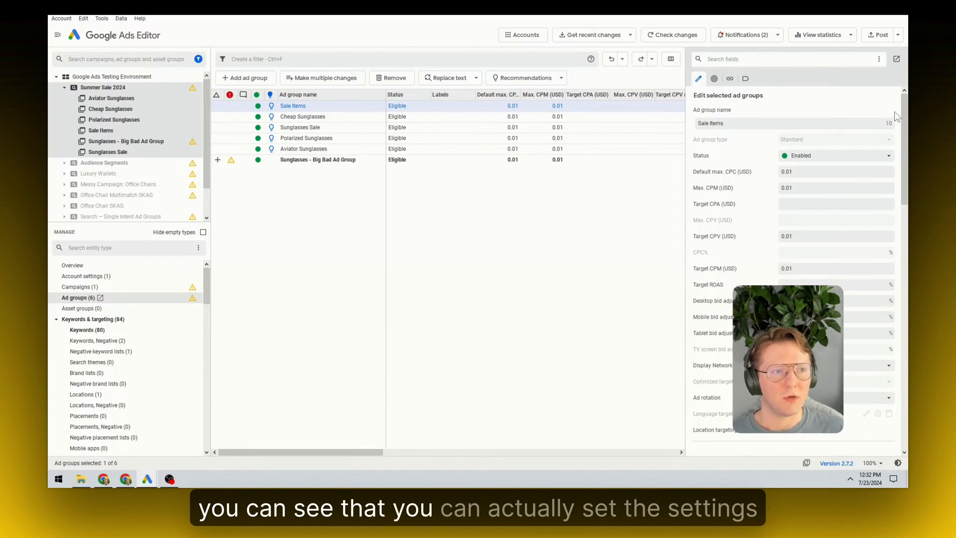
mouse_move(905, 132)
mouse_down()
mouse_move(907, 177)
mouse_move(907, 134)
mouse_up()
Add Cheap Sunglasses and Sunglasses Sale to the Sale Items selection and inspect the shared ad group name field
ctrl+click(482, 116)
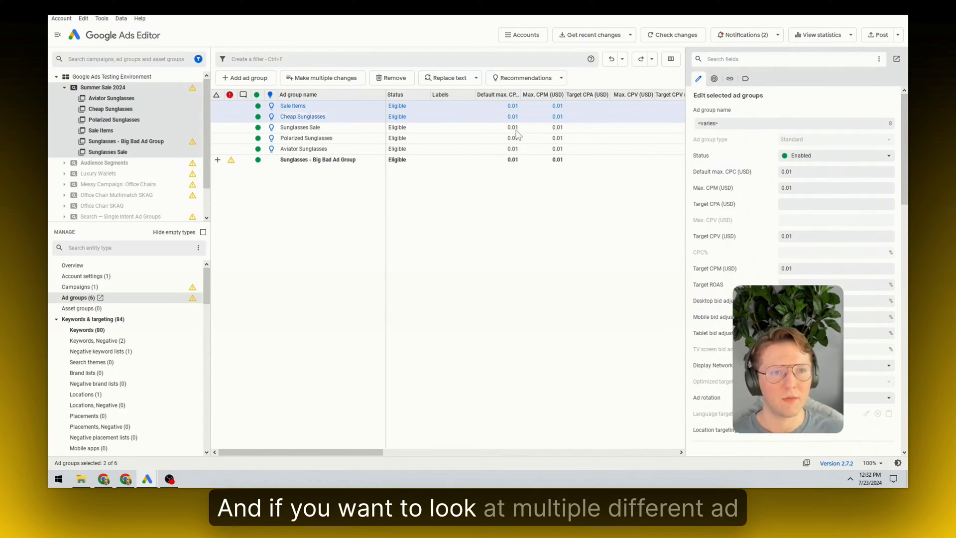
ctrl+click(486, 127)
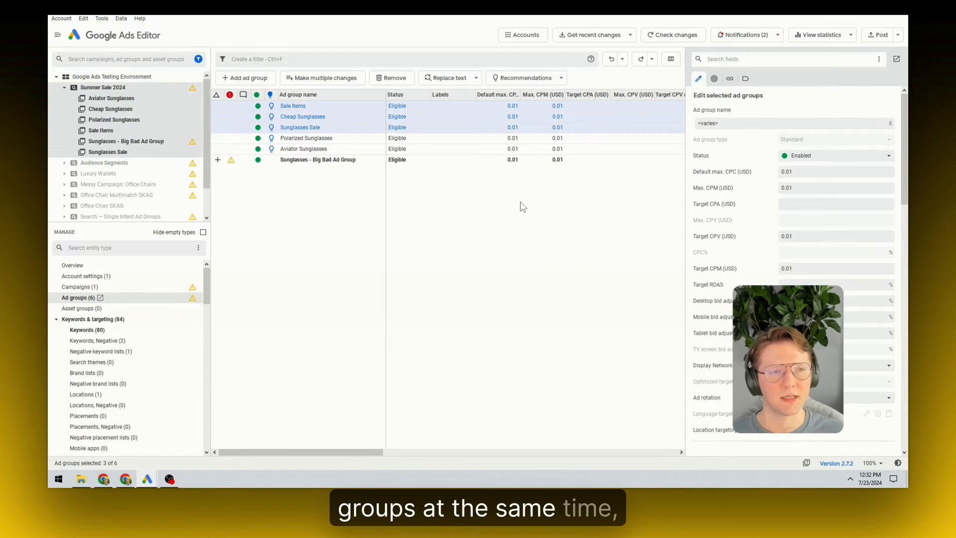
click(697, 124)
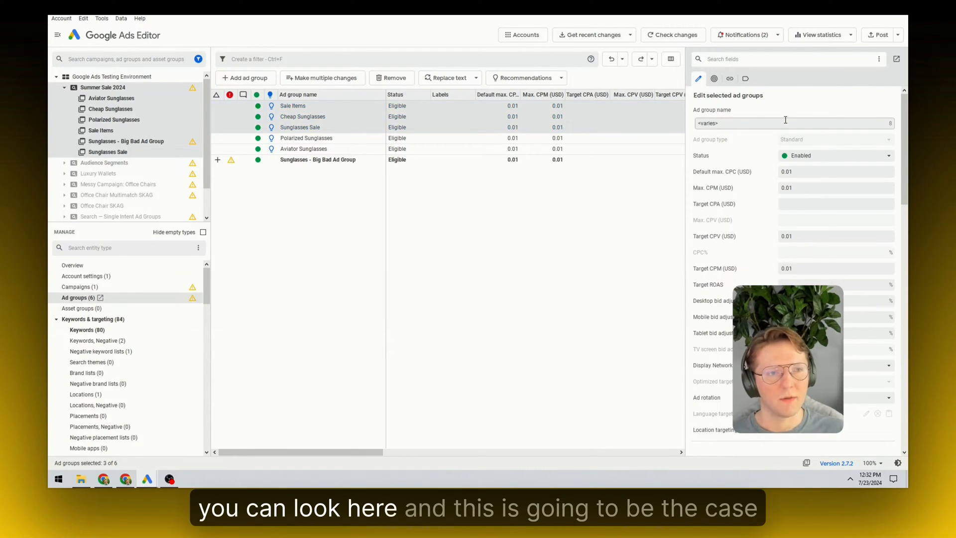
Narrow the view to the Sale Items ad group and list its keywords
click(455, 107)
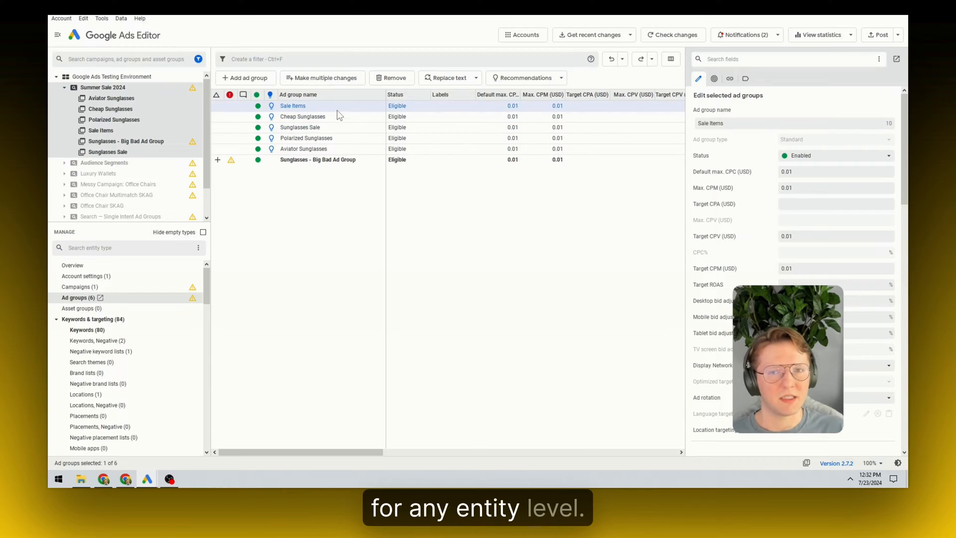
double_click(308, 107)
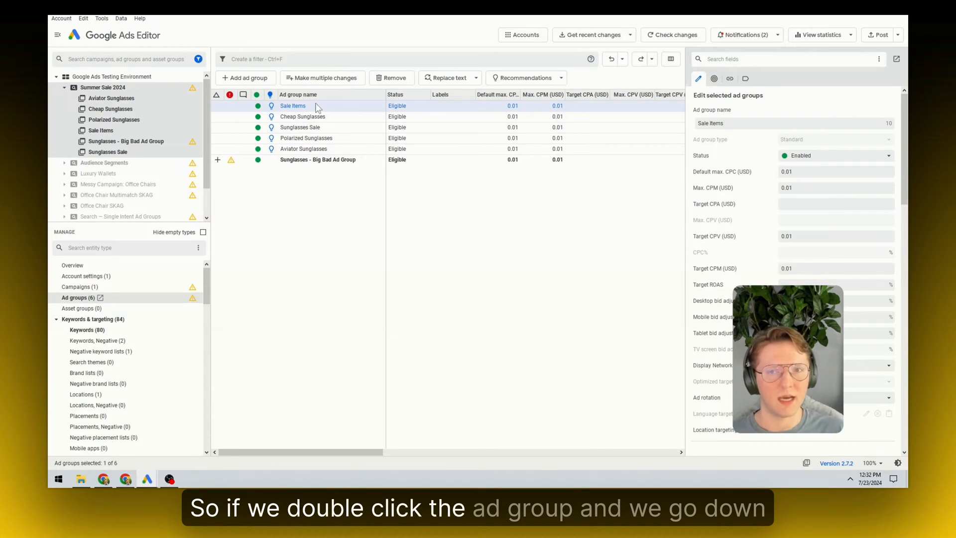
double_click(317, 108)
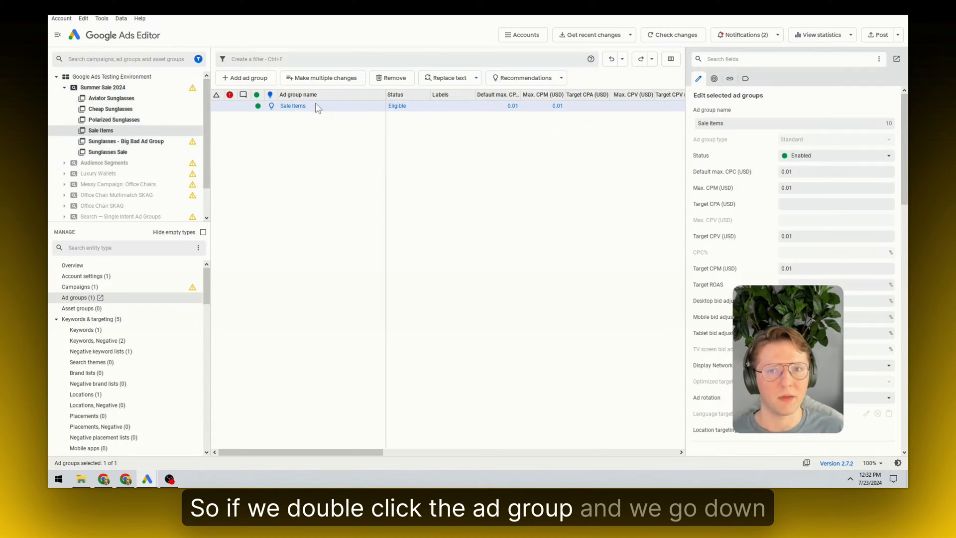
click(116, 331)
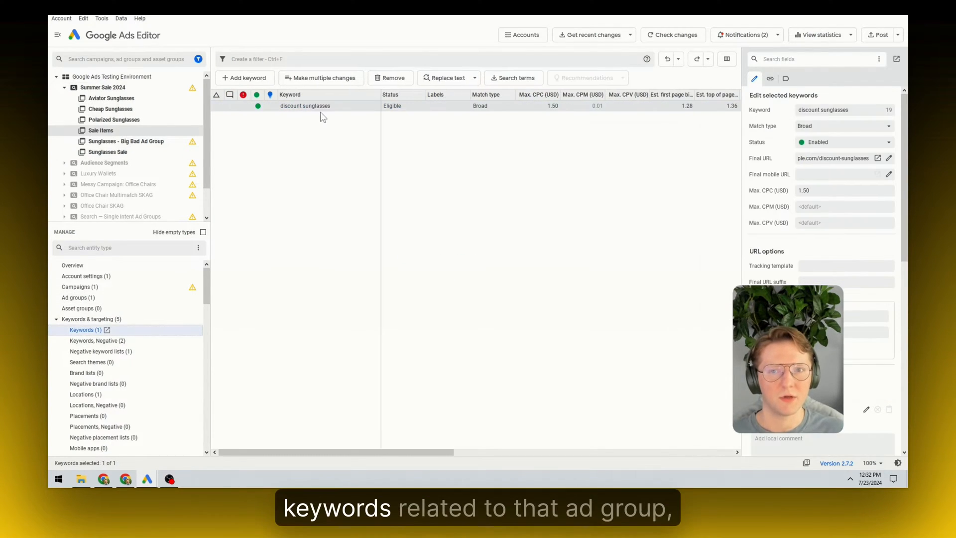
List the keywords of Sunglasses - Big Bad Ad Group and inspect the shared keyword text field for the first four keywords
click(145, 142)
shift+click(463, 142)
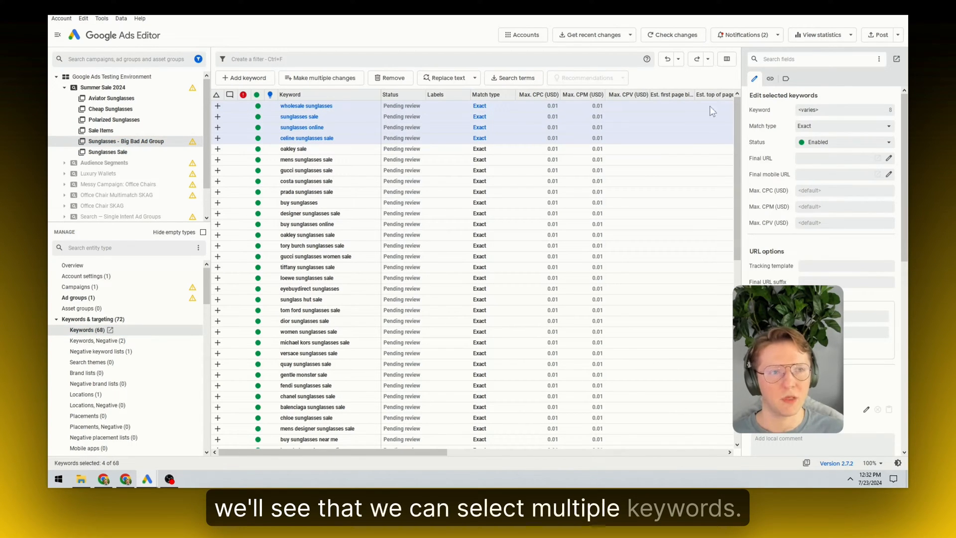
click(832, 110)
drag(833, 110, 777, 113)
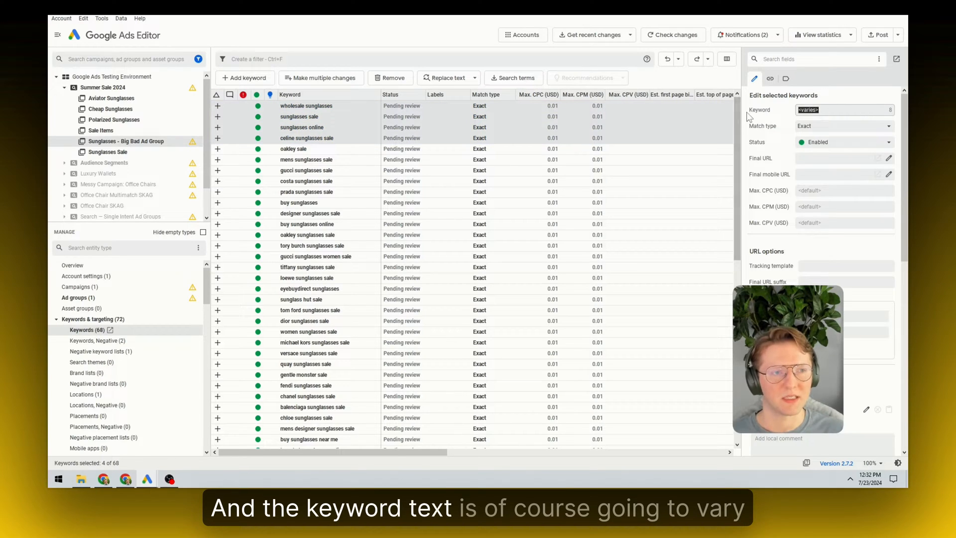
Select wholesale sunglasses plus the celine, prada, tiffany and women sunglasses sale keywords together, and view their match type options
double_click(374, 109)
shift+click(339, 119)
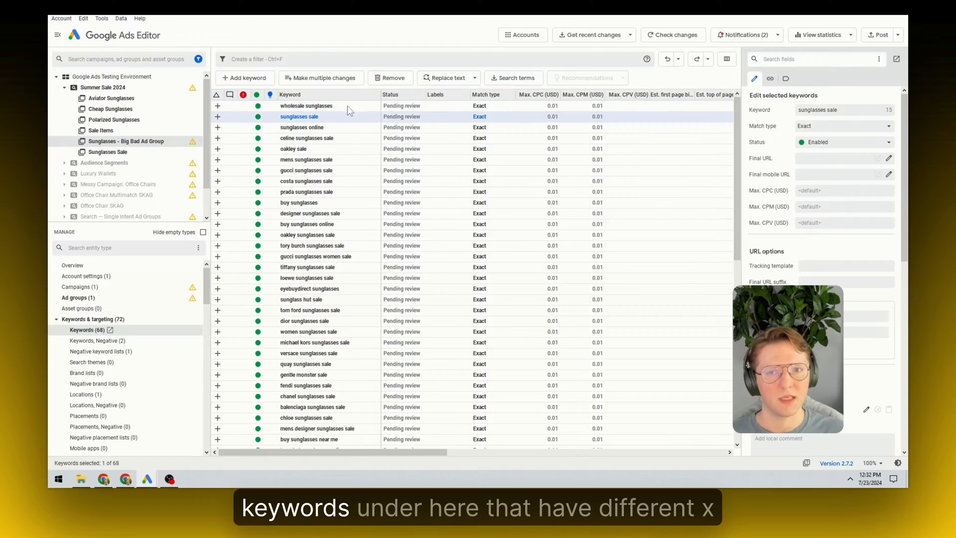
ctrl+click(371, 116)
ctrl+click(362, 138)
ctrl+click(379, 192)
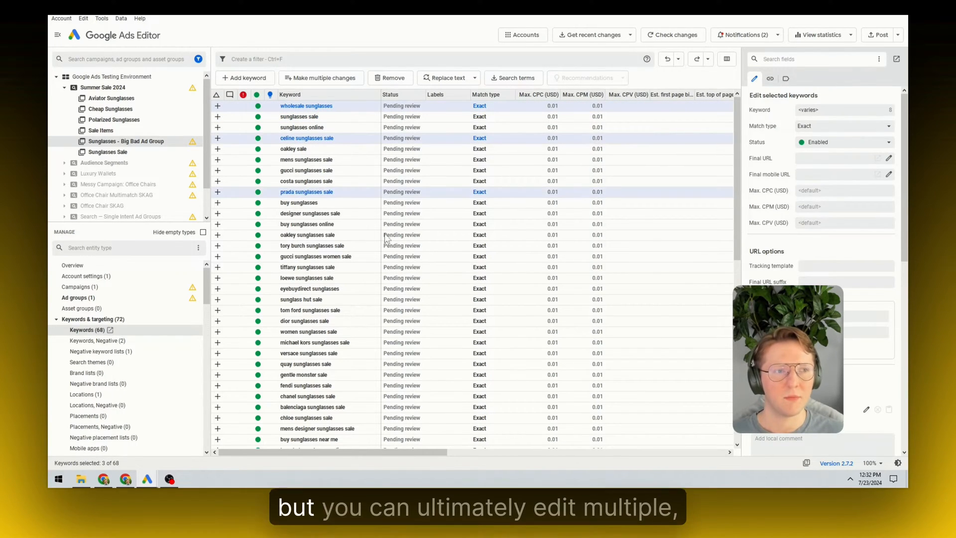
ctrl+click(399, 267)
ctrl+click(467, 331)
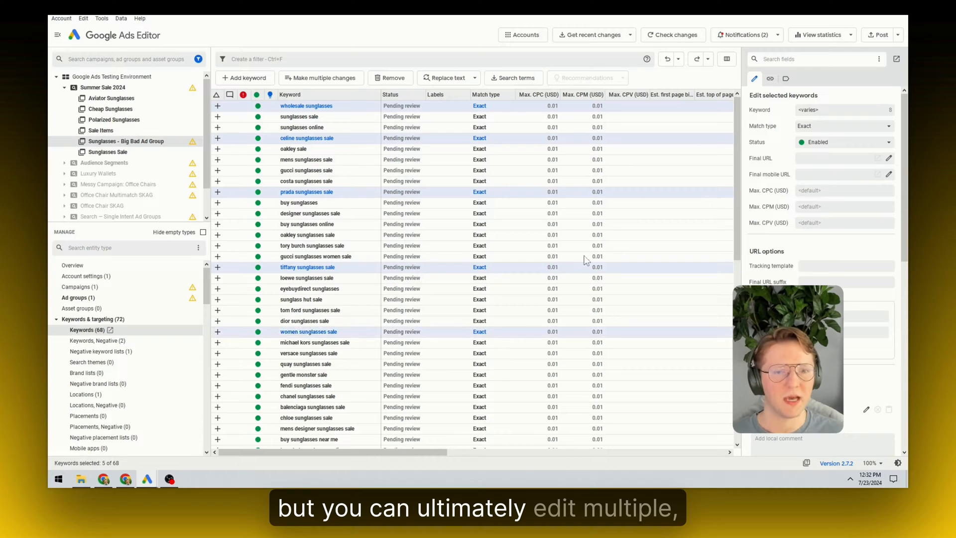
click(819, 125)
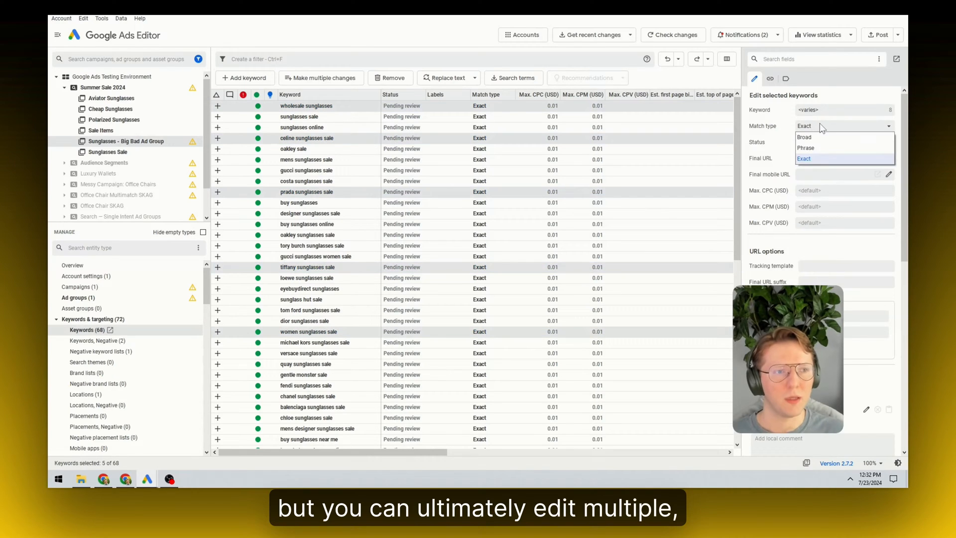
click(763, 129)
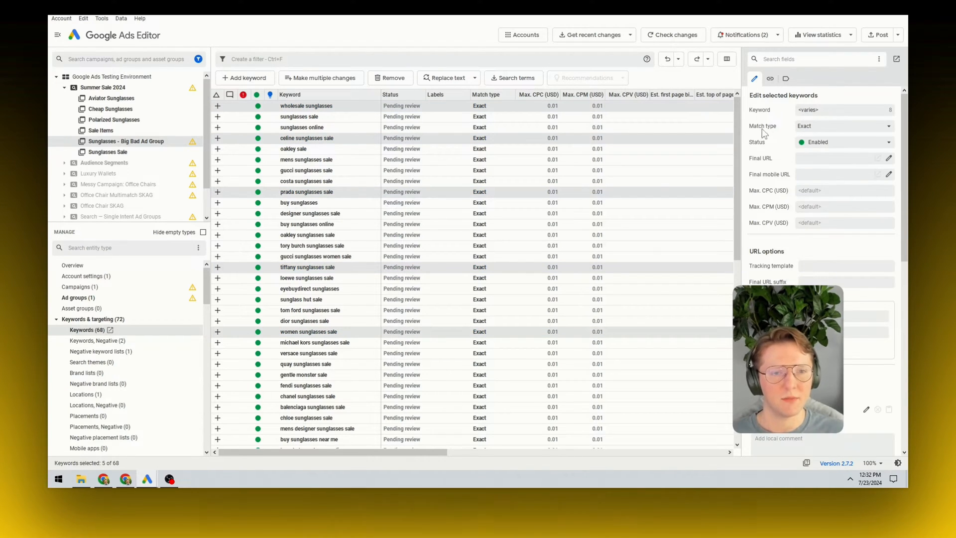
Set the keyword text of all keywords from wholesale sunglasses through dior sunglasses sale to "gucci sunglasses"
click(448, 325)
shift+click(446, 108)
click(826, 114)
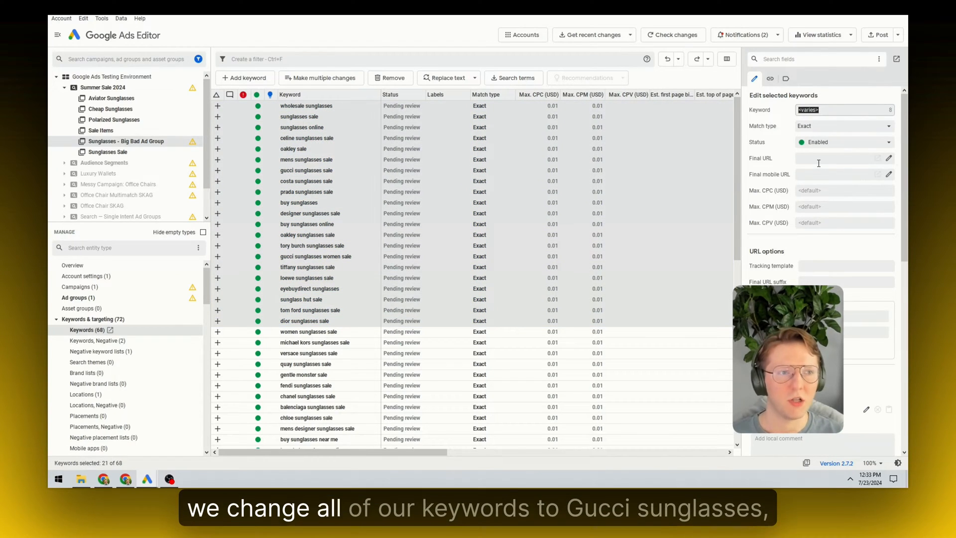
text(gucci sunglasses)
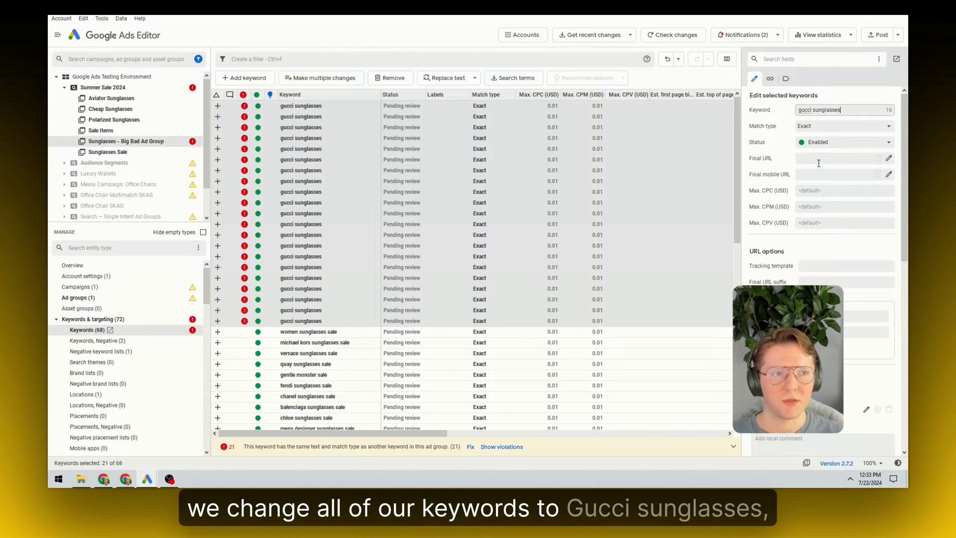
click(428, 334)
Review the keywords changed to gucci sunglasses, undo that bulk text change, and display the available editing commands
click(372, 311)
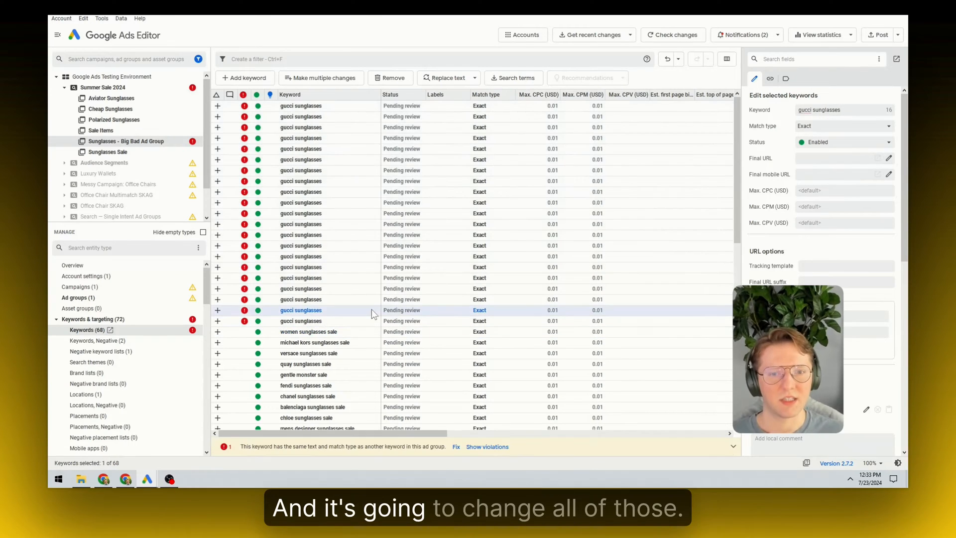
shift+click(369, 106)
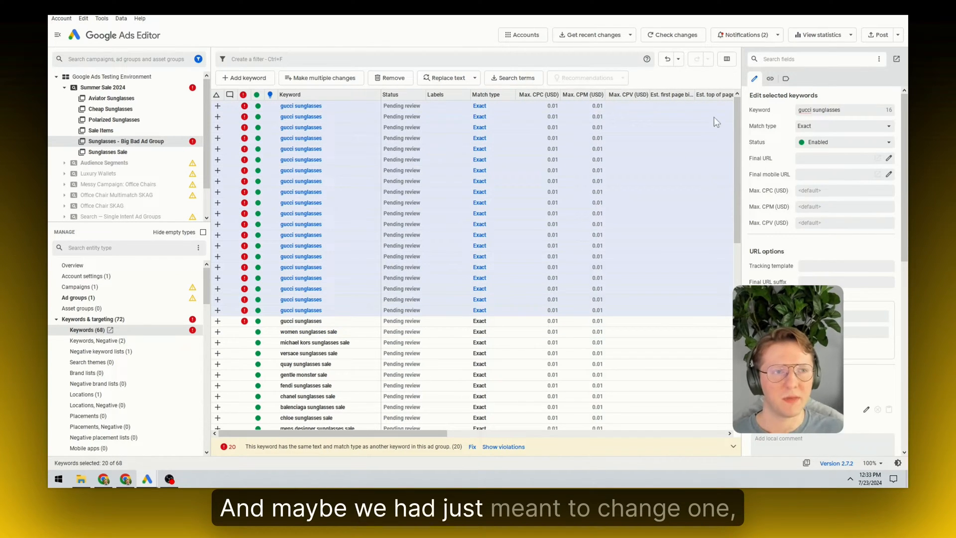
click(857, 110)
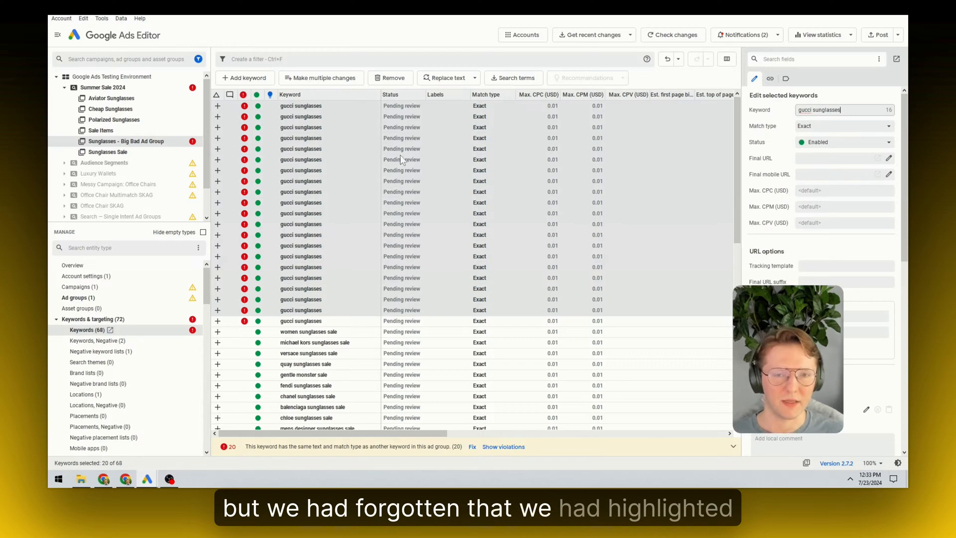
click(451, 332)
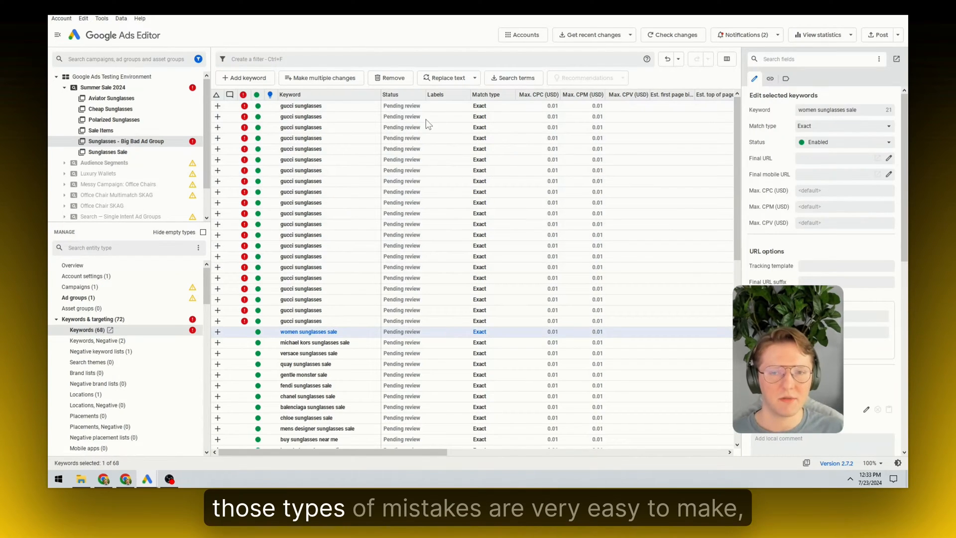
key(ctrl+z)
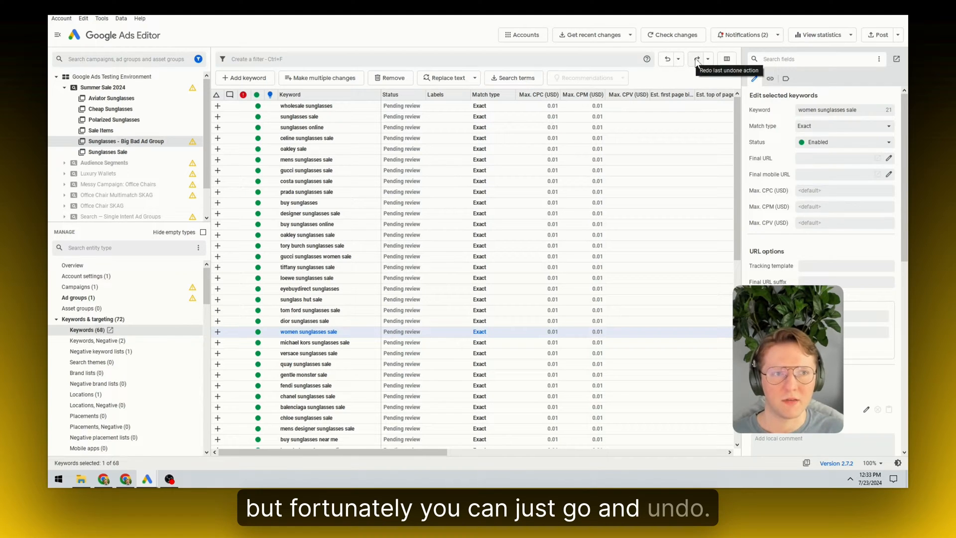
click(83, 18)
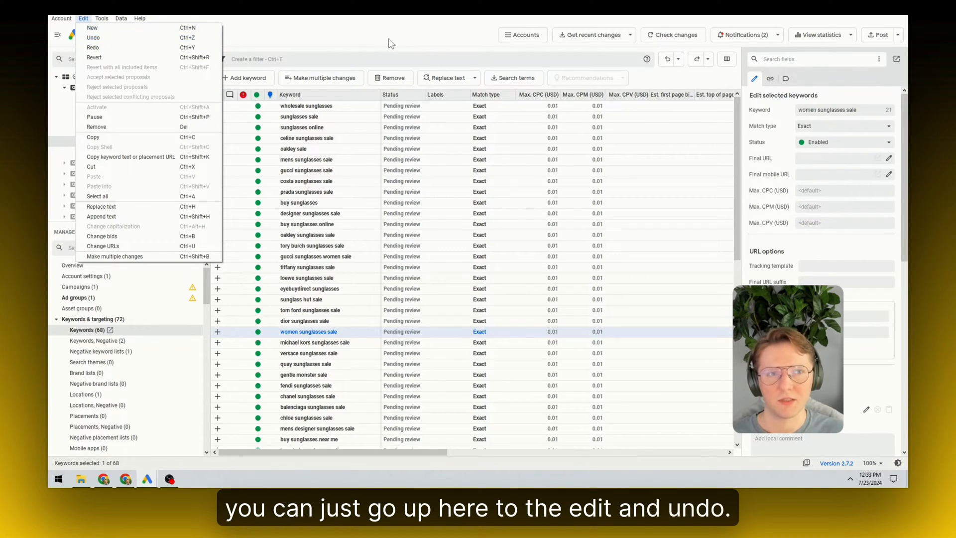
click(94, 38)
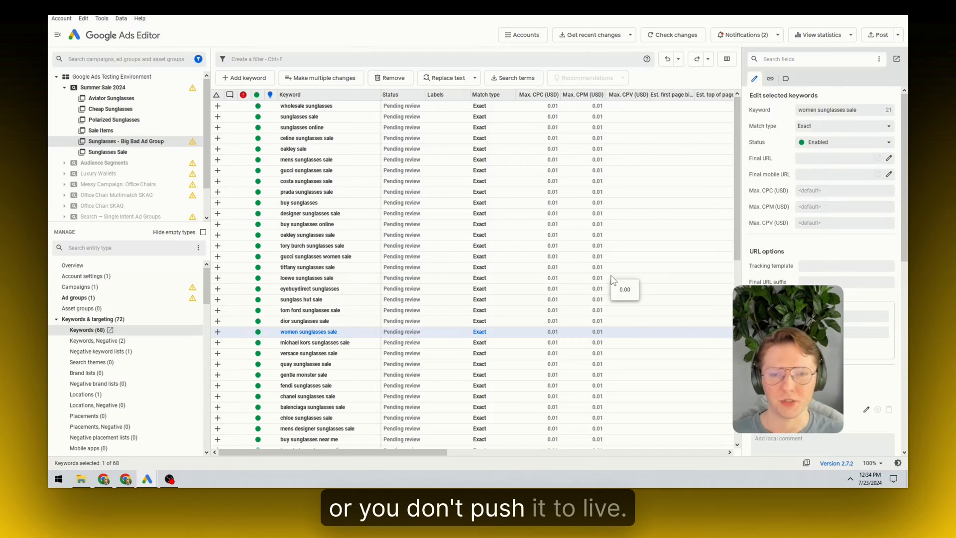
click(429, 106)
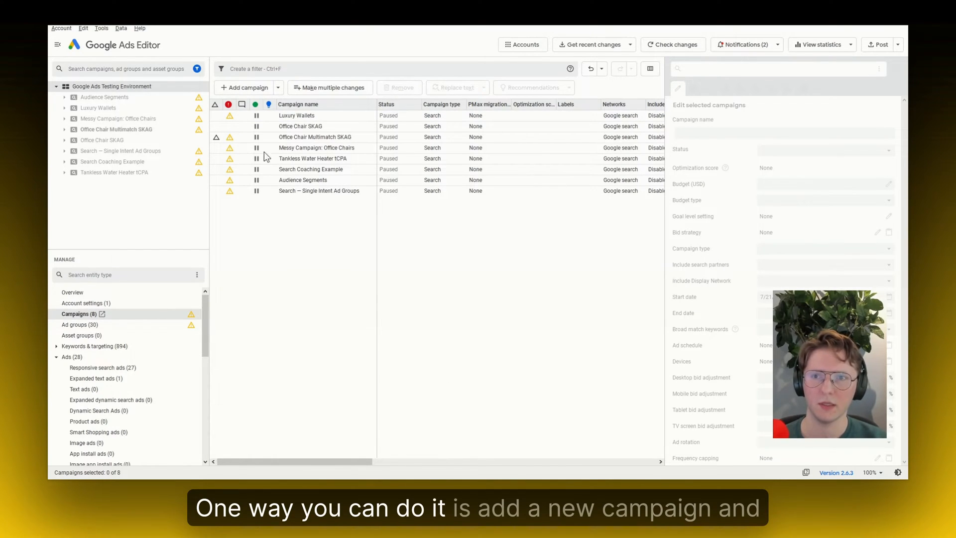
Add a new campaign to the account and set its budget to 0.01 USD
click(241, 89)
click(301, 233)
double_click(297, 203)
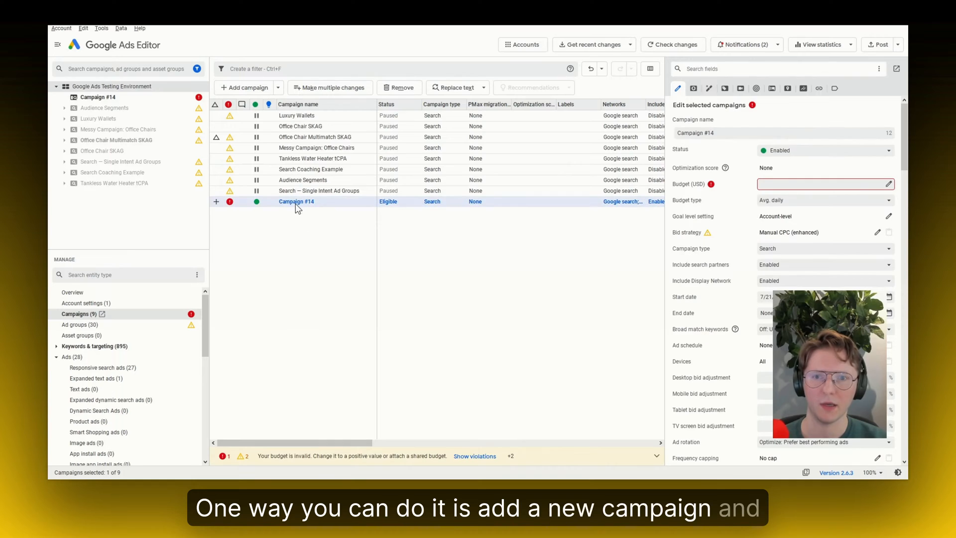
click(776, 183)
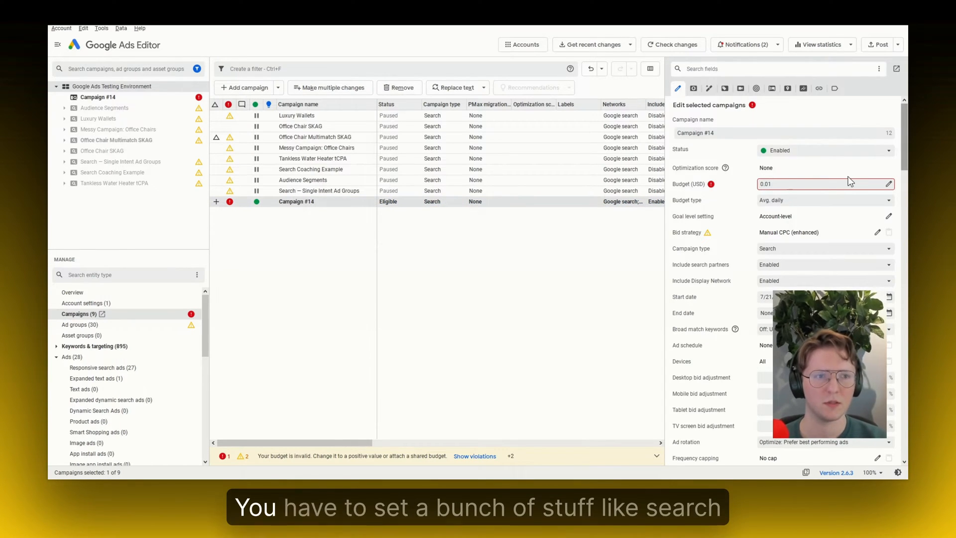
Disable search partners and the Display Network for Campaign #14, and look through its remaining settings
click(795, 265)
click(783, 276)
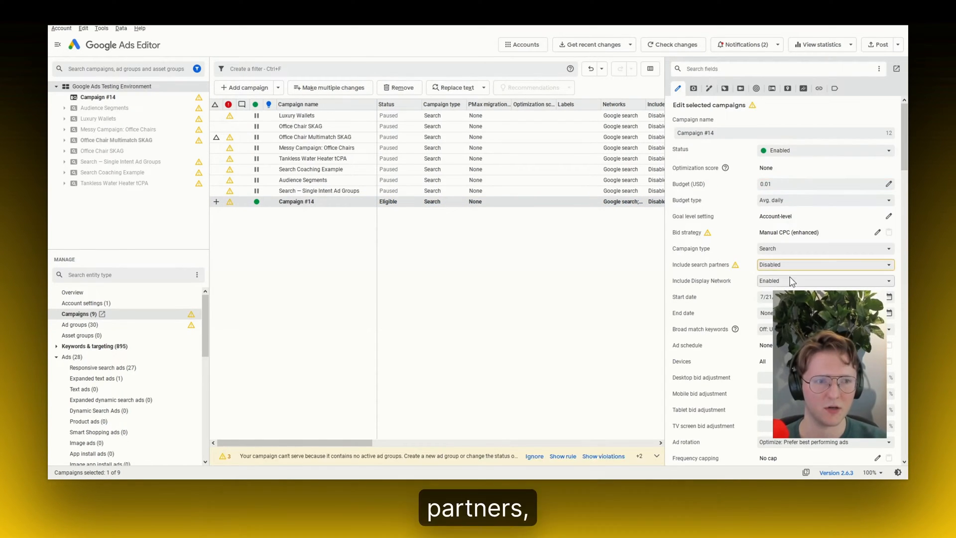
click(790, 280)
click(790, 292)
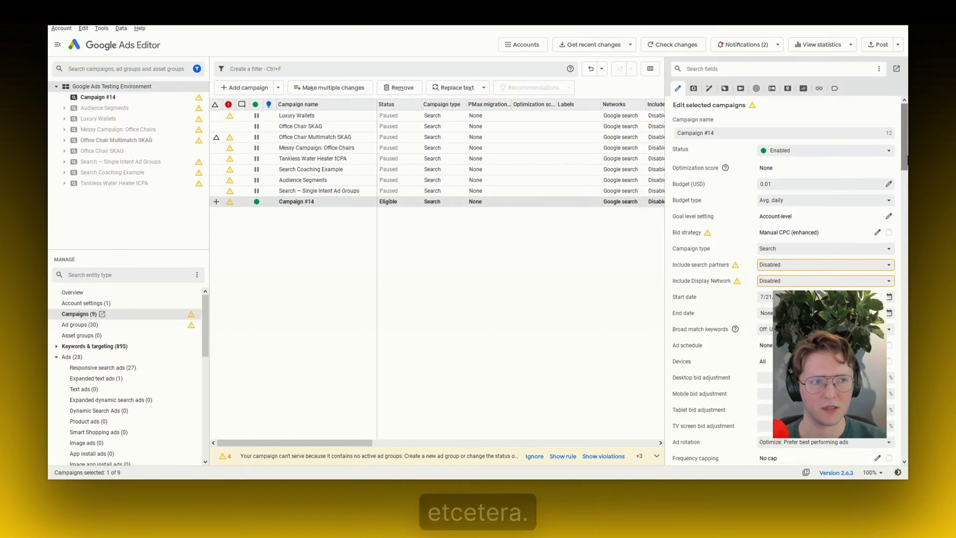
scroll(899, 196, down, 5)
scroll(899, 196, up, 5)
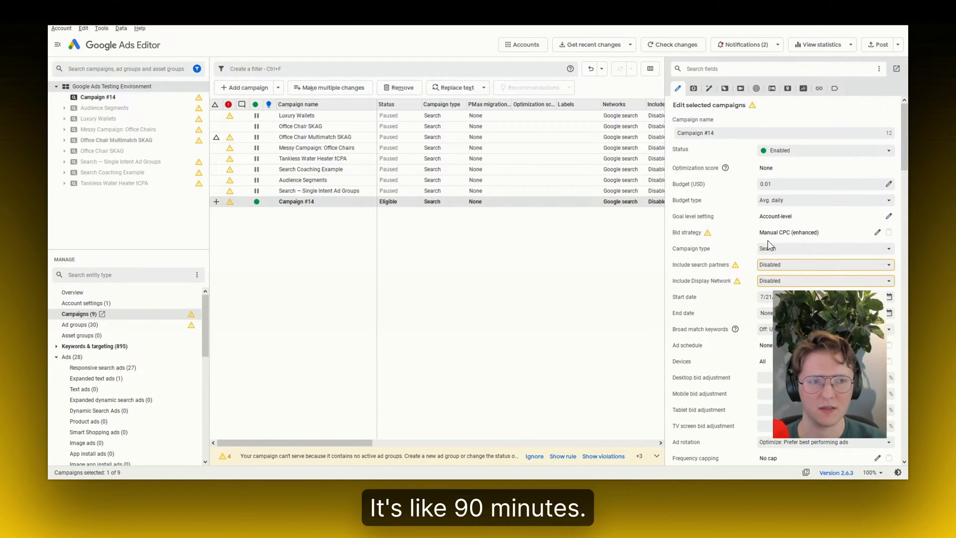
scroll(775, 221, down, 15)
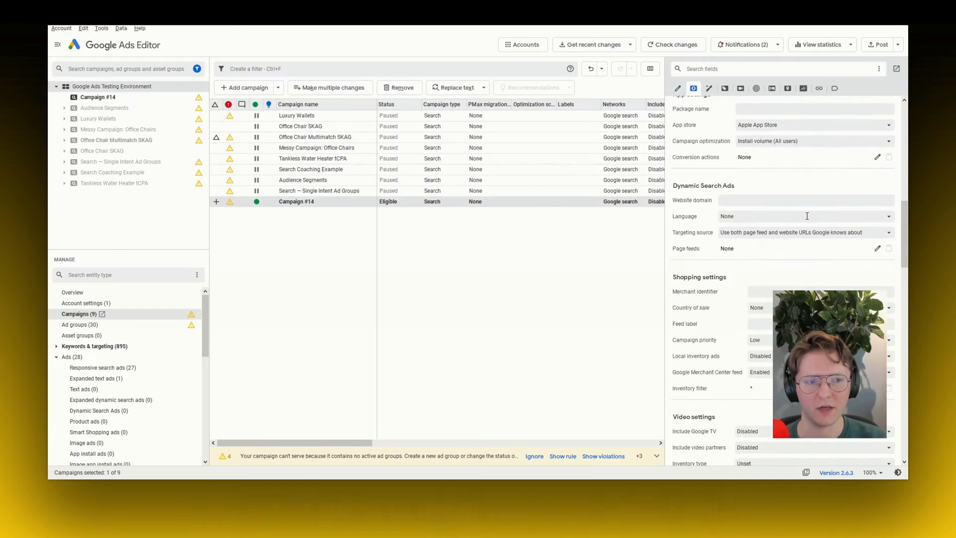
scroll(792, 253, up, 15)
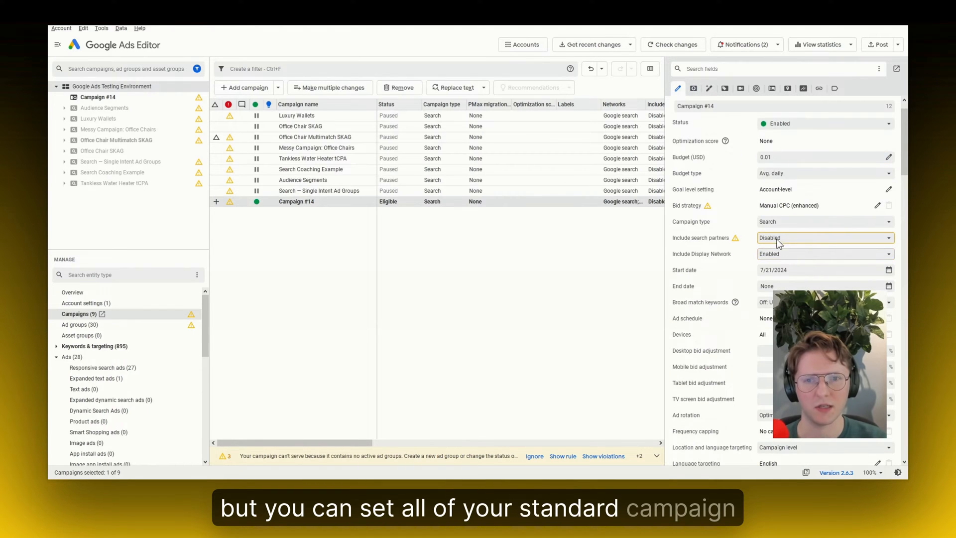
click(317, 236)
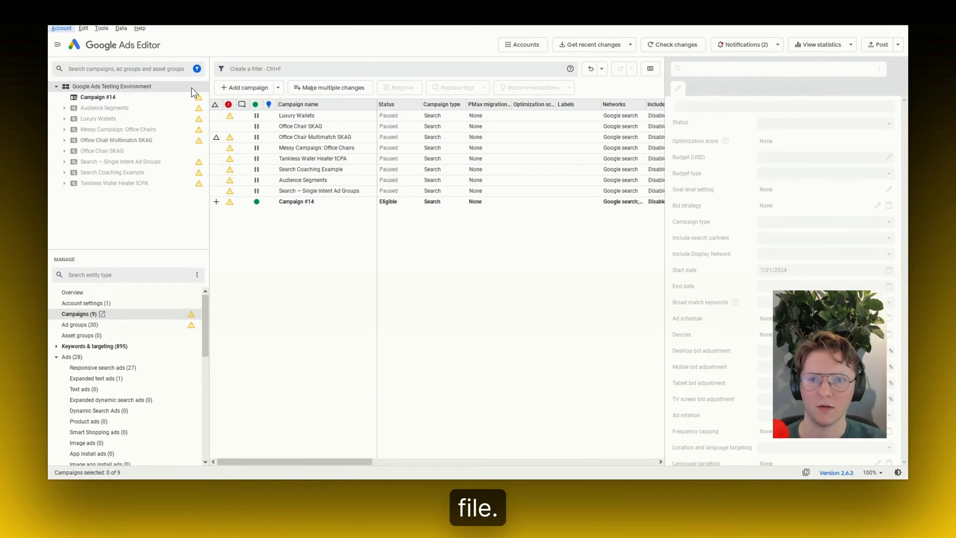
Review the proposed Summer Sale 2024 campaign and its ad groups, and select all of its keywords
click(307, 117)
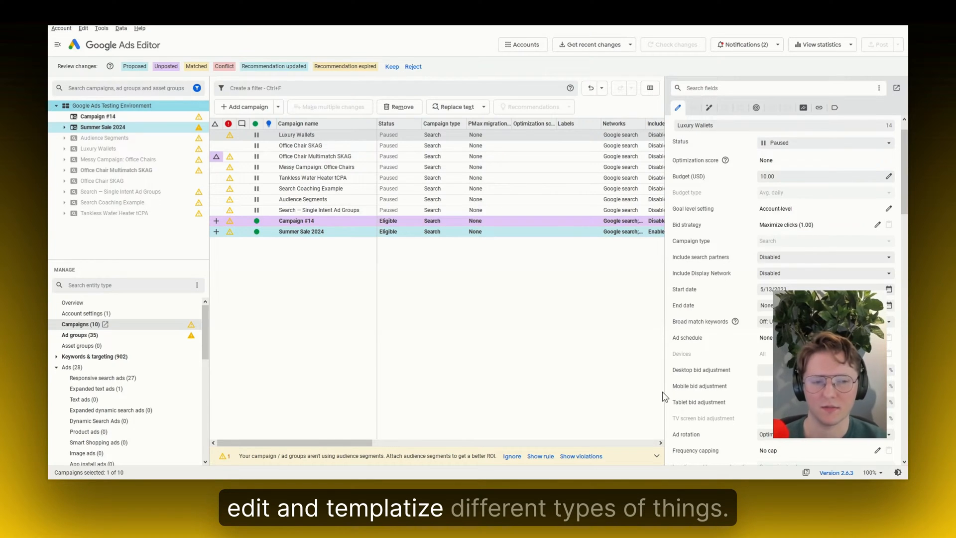
click(120, 129)
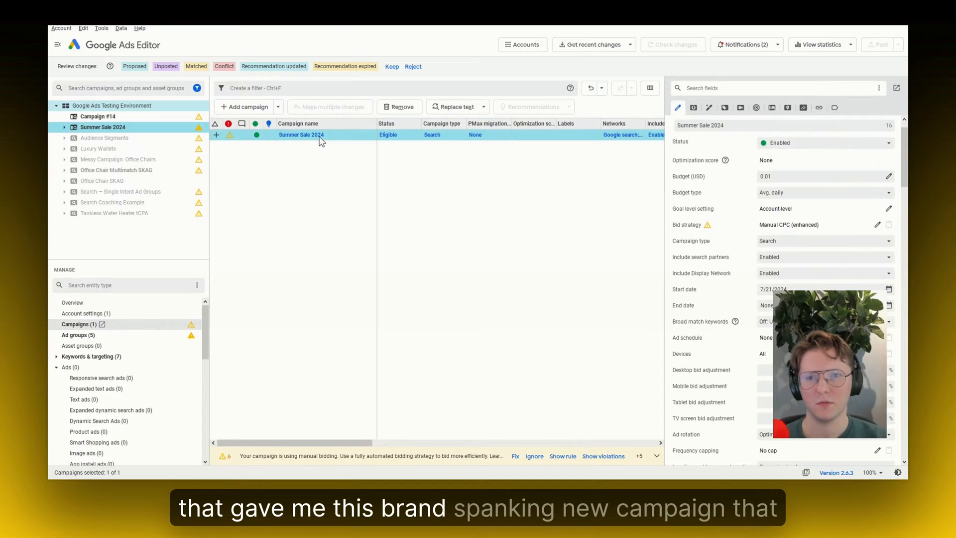
click(97, 336)
click(122, 357)
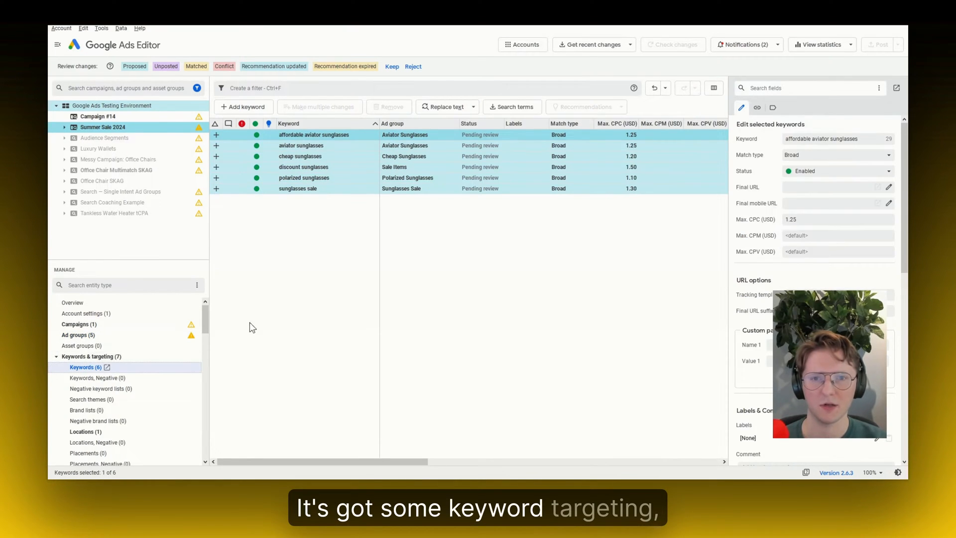
drag(458, 123, 427, 197)
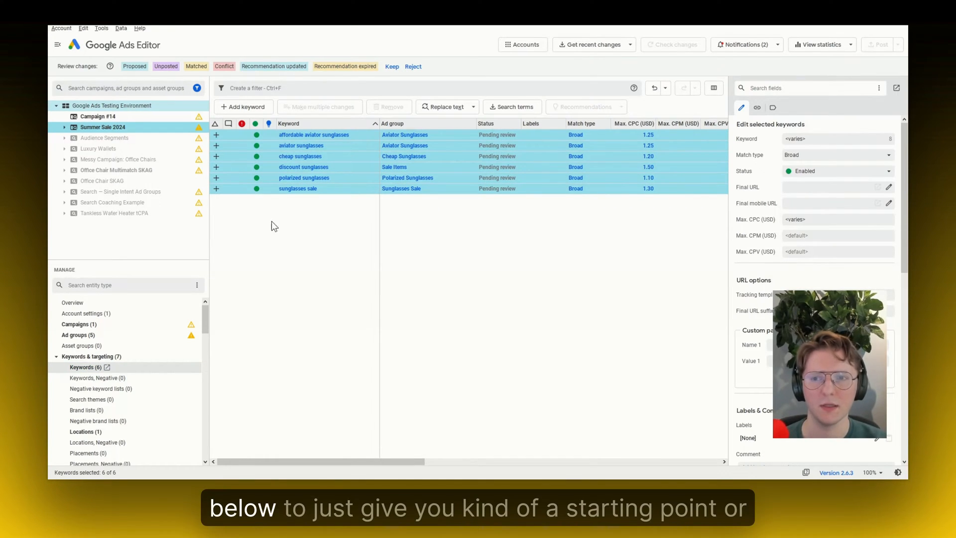
drag(372, 463, 375, 435)
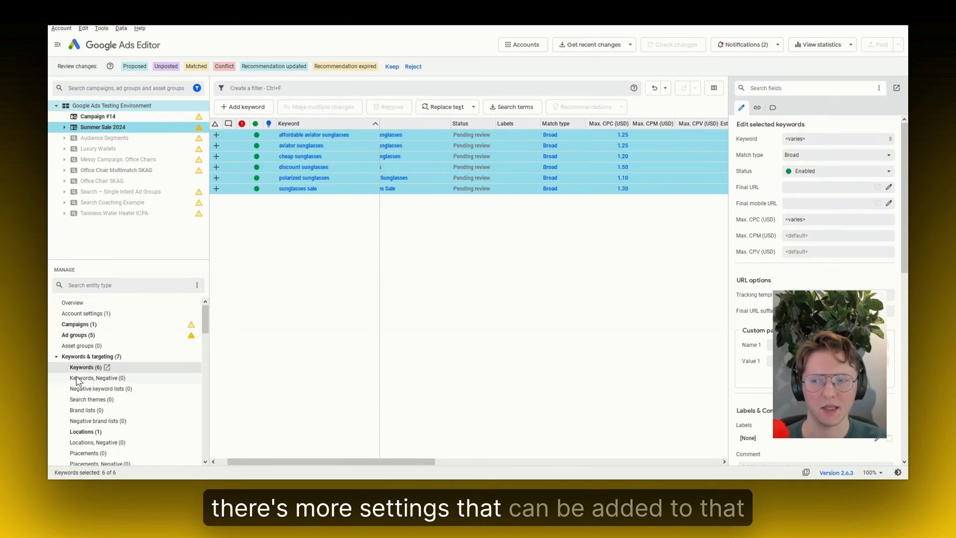
Disable search partners and the Display Network for the Summer Sale 2024 campaign
click(151, 327)
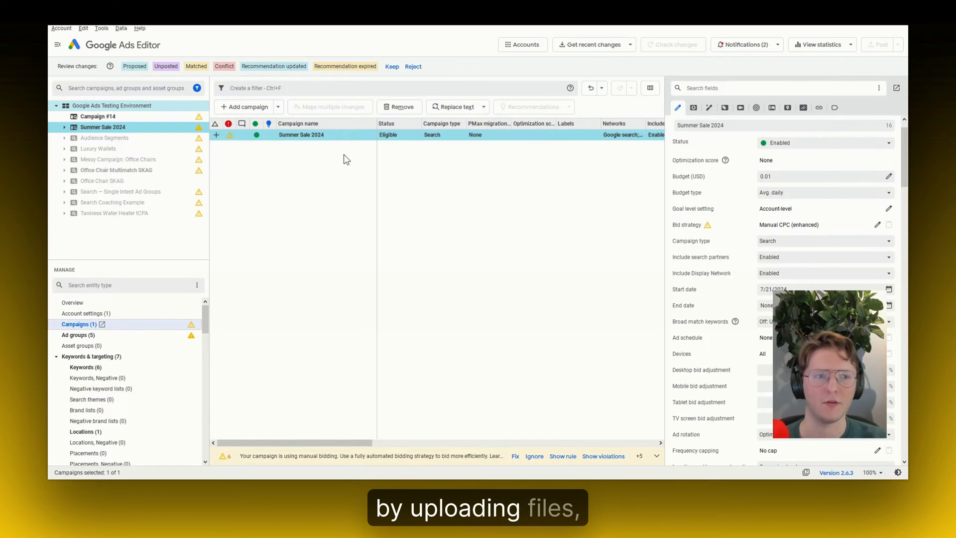
click(785, 259)
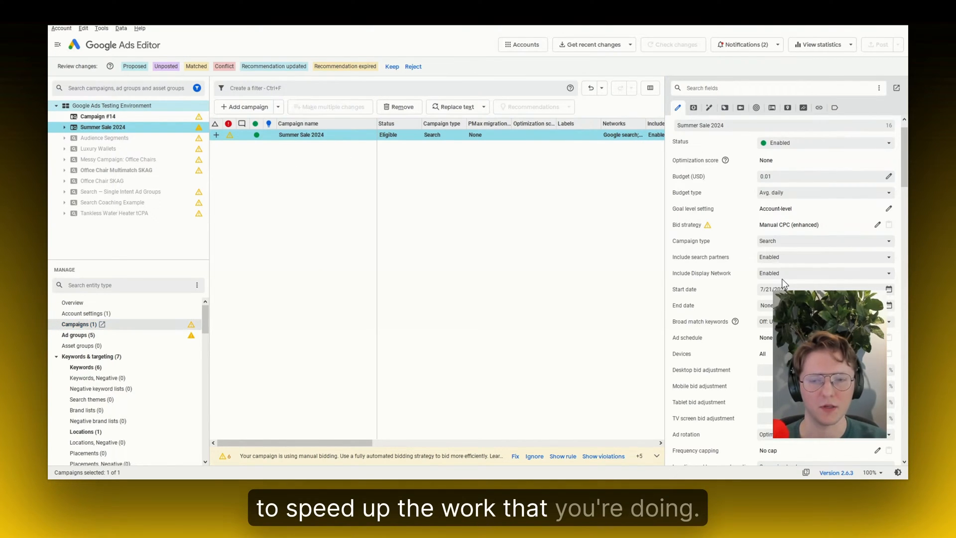
click(782, 277)
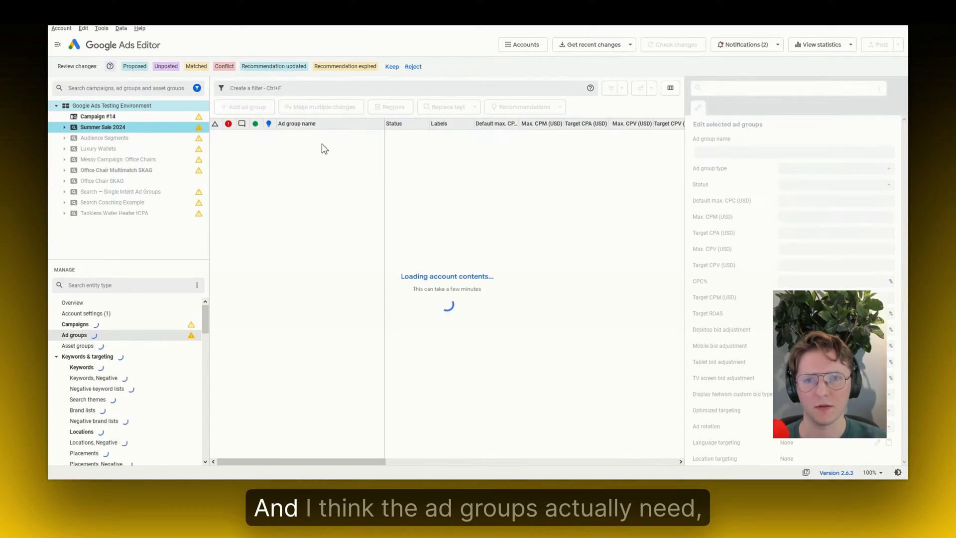
Select all ad groups of Summer Sale 2024 and read the expanded details of their warnings
key(ctrl+a)
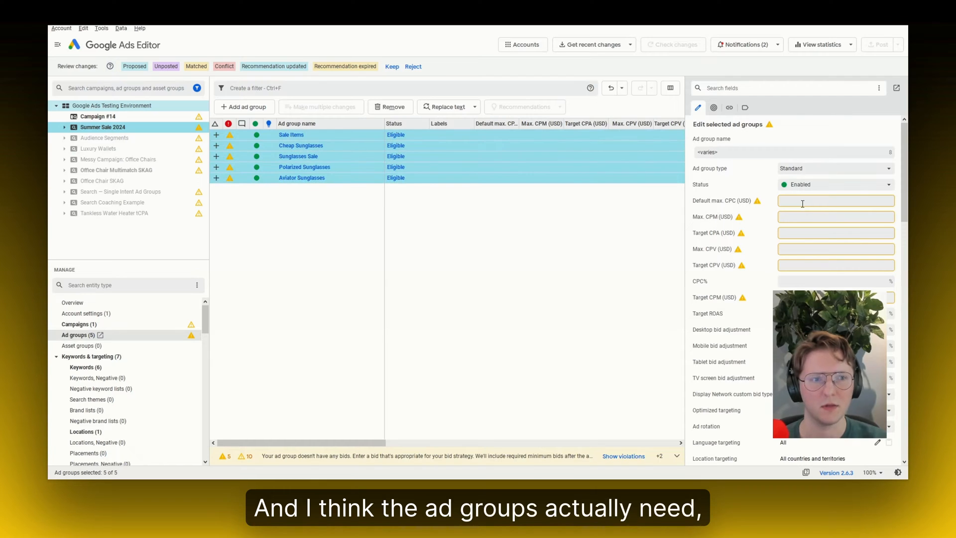
click(677, 455)
triple_click(547, 431)
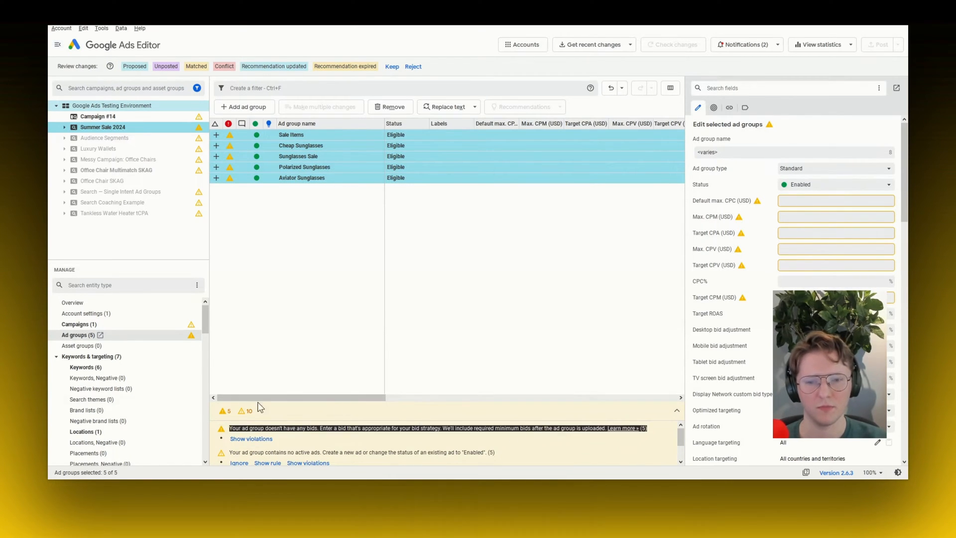
drag(443, 428, 609, 435)
click(509, 432)
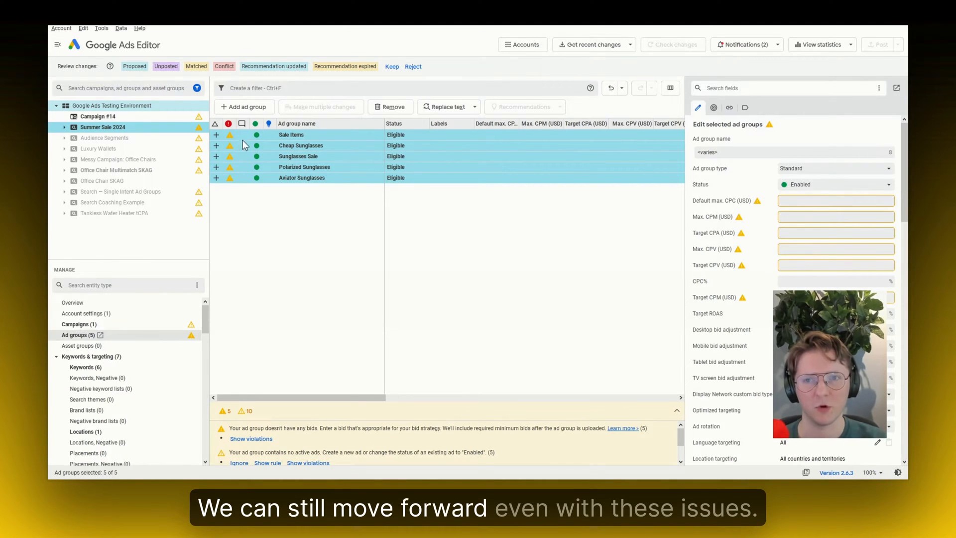
Keep the proposed changes and show the Summer Sale 2024 campaign's settings
click(136, 97)
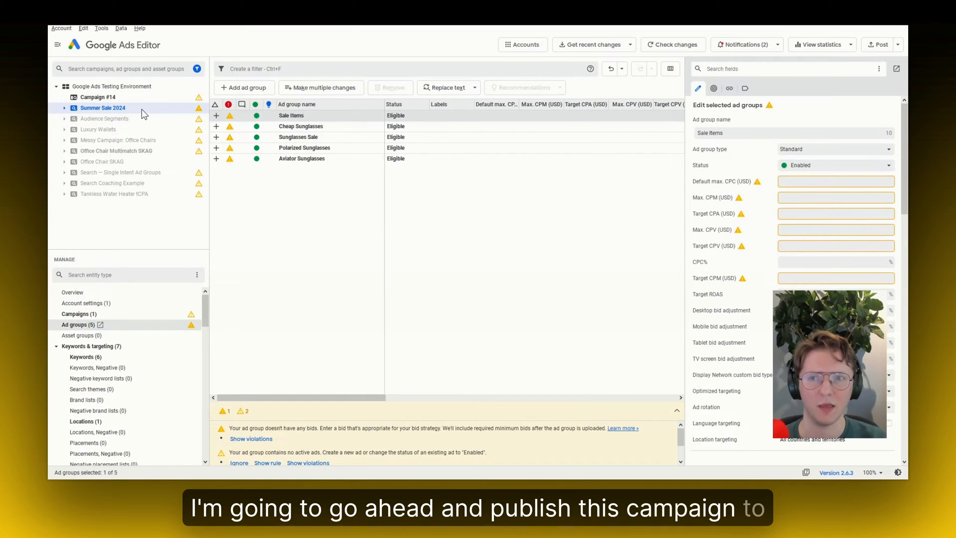
click(420, 158)
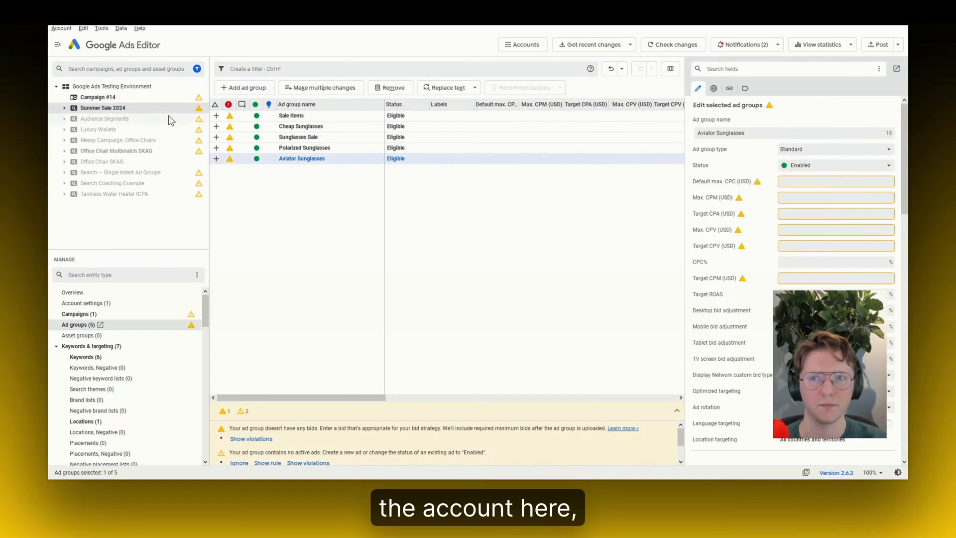
double_click(128, 108)
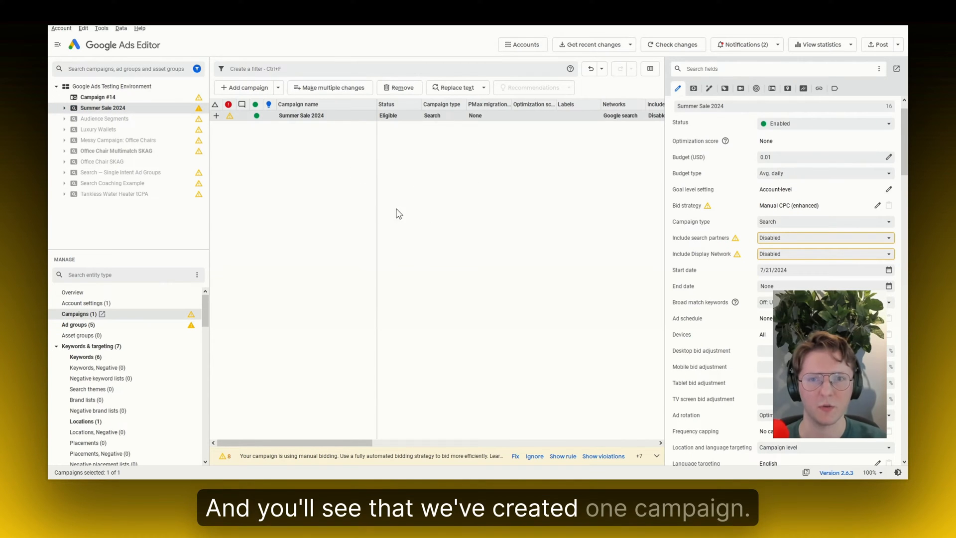
Delete the empty Campaign #14 and reselect the Summer Sale 2024 campaign
click(144, 98)
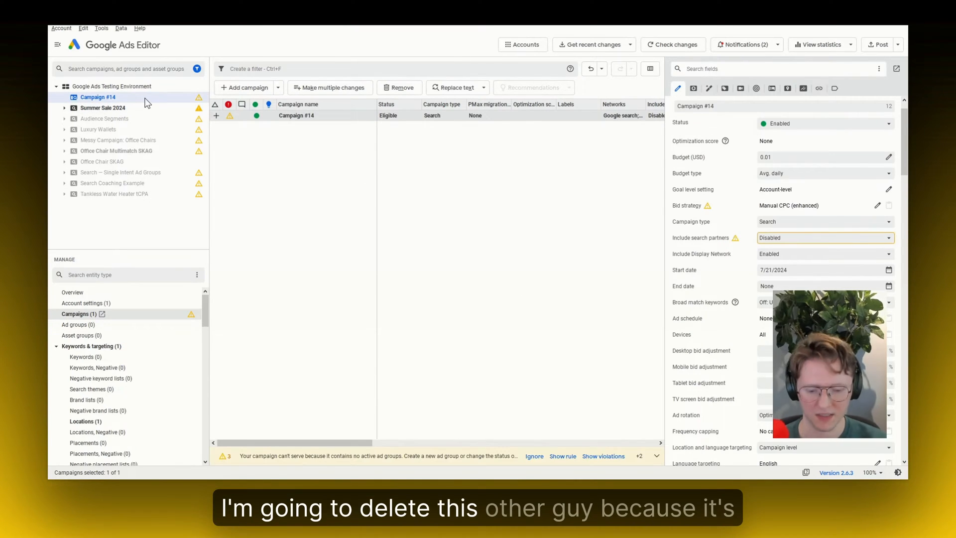
key(Delete)
click(132, 96)
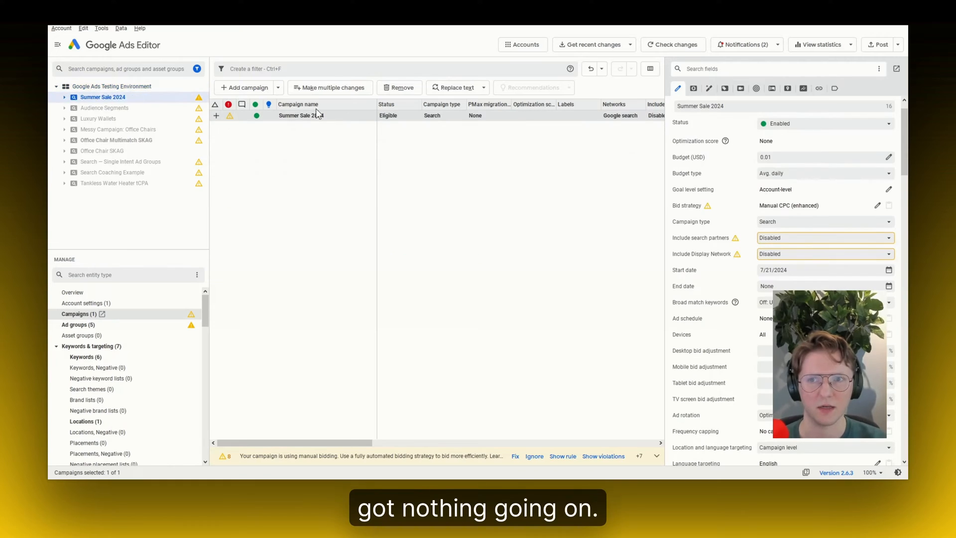
Start posting the Summer Sale 2024 campaign to the account
click(880, 46)
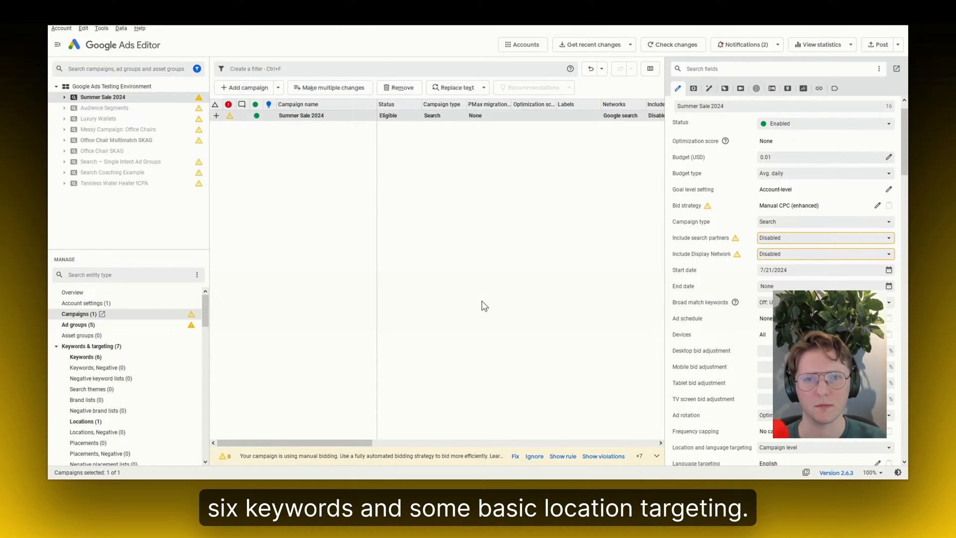
click(396, 177)
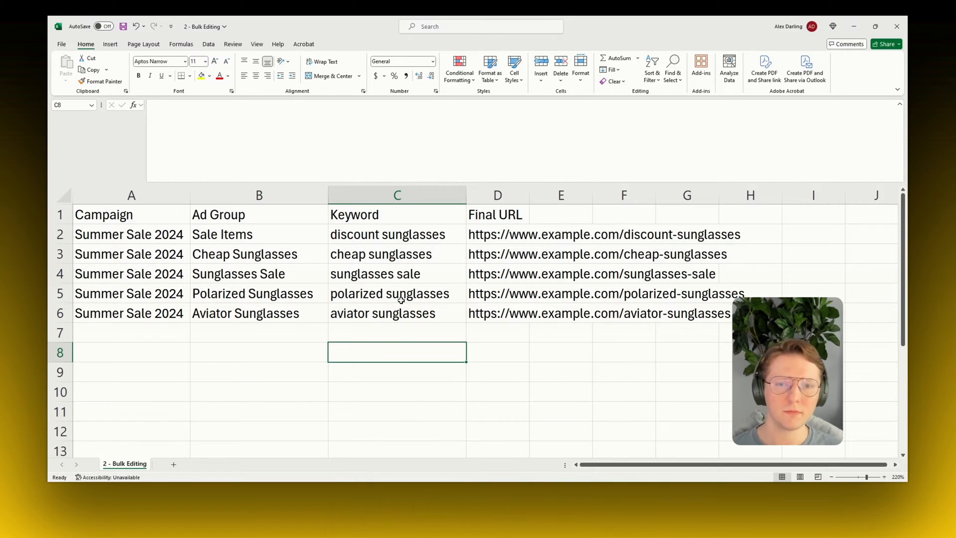
Switch to the 2 - Bulk Editing sheet in Excel and highlight the keywords in C2:C6
key(Up)
key(Up)
key(shift+Up)
key(shift+Up)
key(shift+Up)
key(shift+Up)
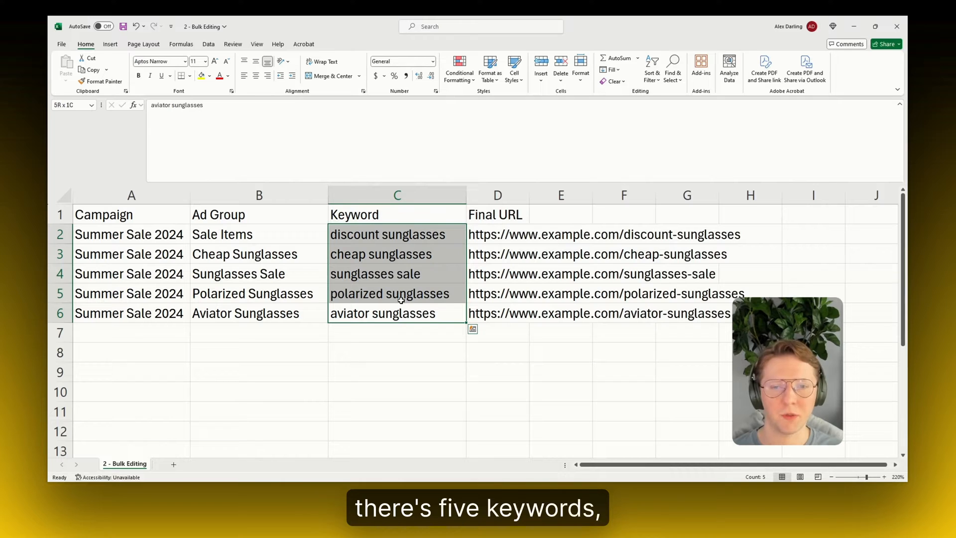
Highlight the ad group names in B2:B6 of the bulk editing sheet
key(Left)
key(Up)
key(Up)
key(Up)
key(Up)
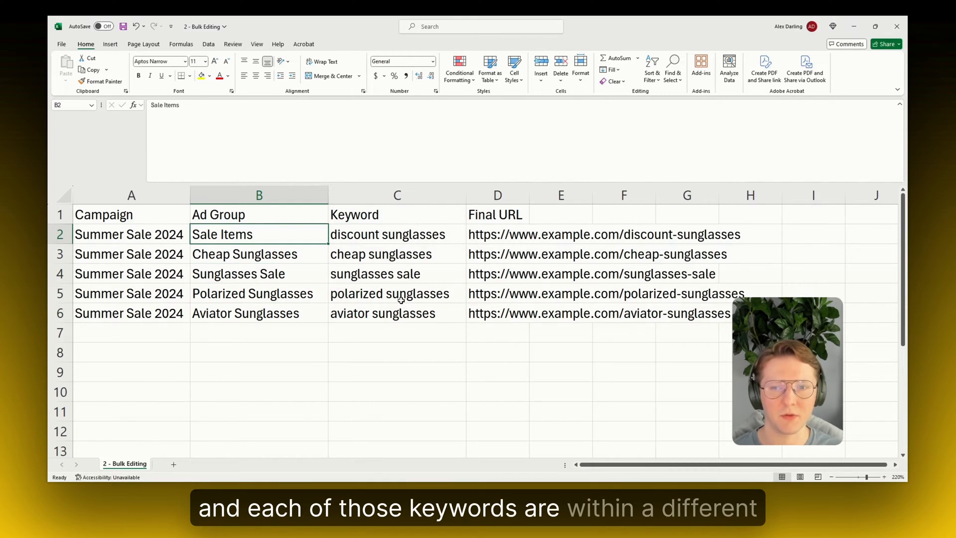
key(shift+Down)
key(shift+Down)
key(shift+Down)
key(shift+Down)
Highlight the campaign names from A2 down to A7 and return to cell A2
key(Left)
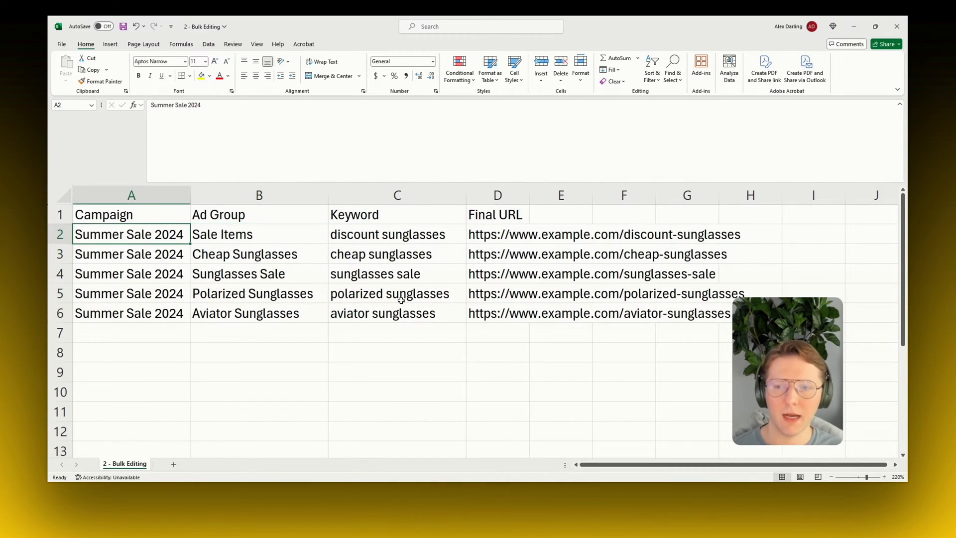
key(shift+Down)
key(shift+Down)
key(shift+Down)
key(shift+Down)
key(shift+Down)
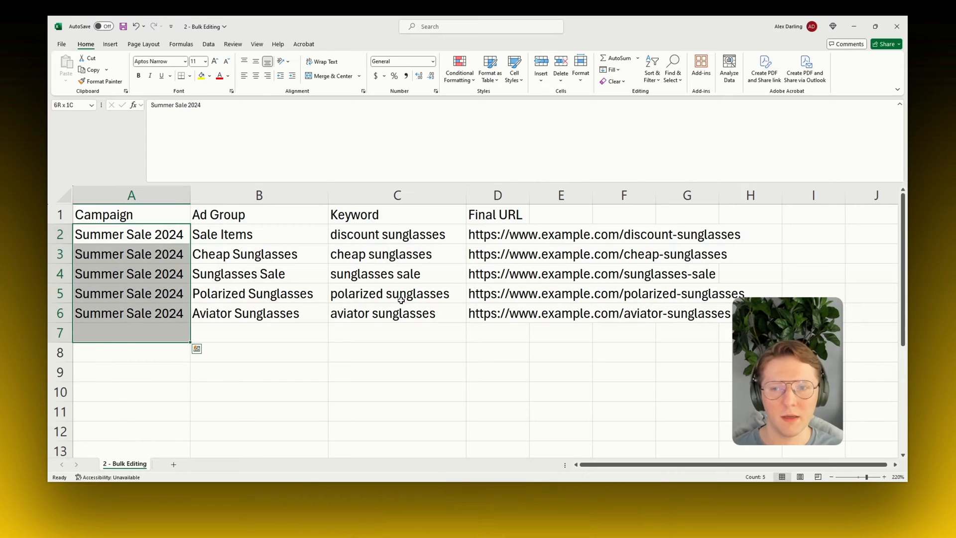
key(Right)
key(Left)
key(Down)
key(Up)
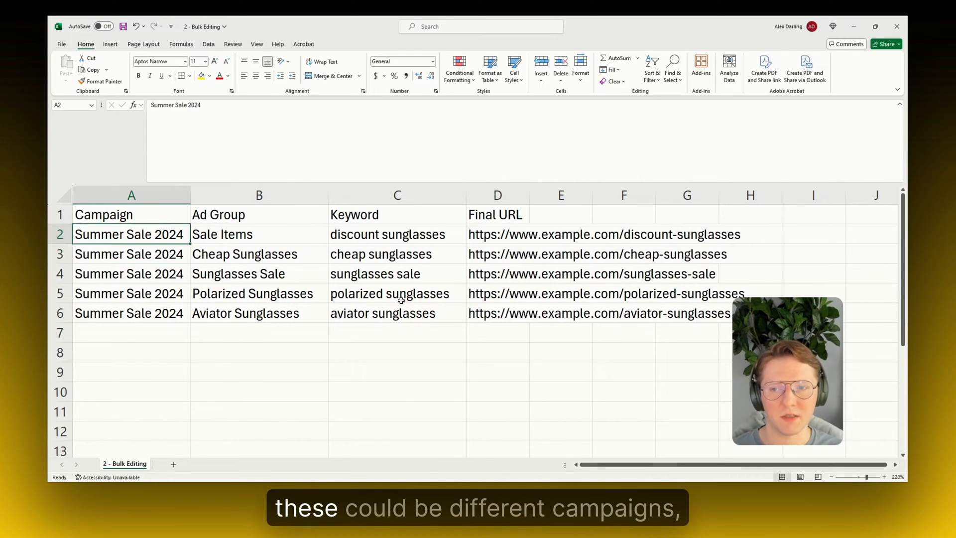
Go cell by cell through the campaign, ad group and keyword entries in rows 2 to 6
key(Down)
key(Down)
key(Down)
key(Down)
key(Right)
key(Up)
key(Up)
key(Up)
key(Up)
key(Right)
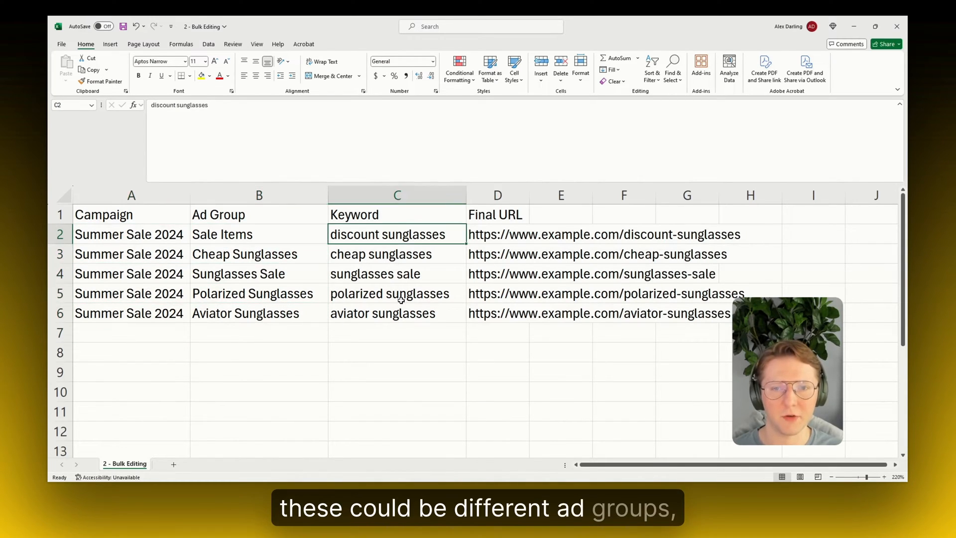
key(Down)
key(Down)
key(Down)
key(Down)
key(Up)
key(Up)
key(Up)
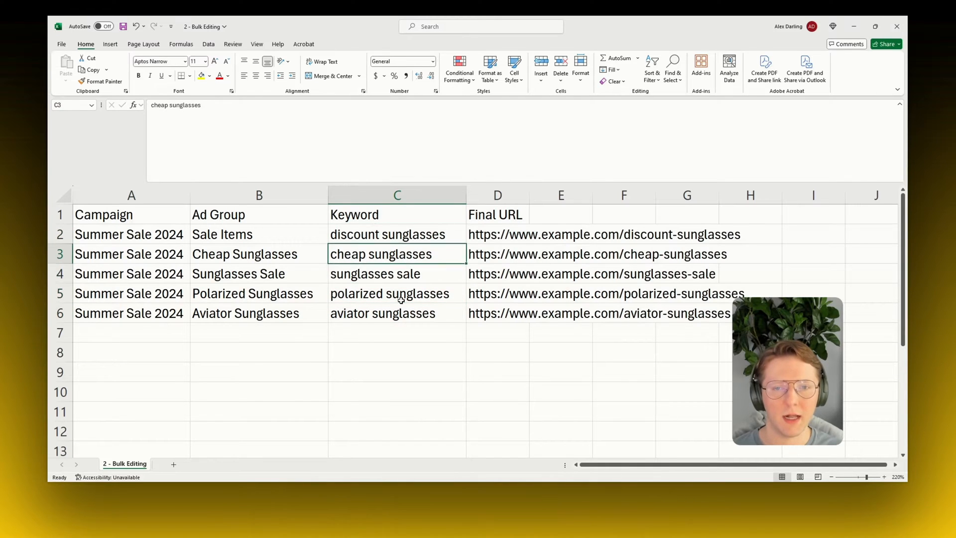
Bold the column headings Campaign, Ad Group, Keyword and Final URL in A1:D1
key(Up)
key(Up)
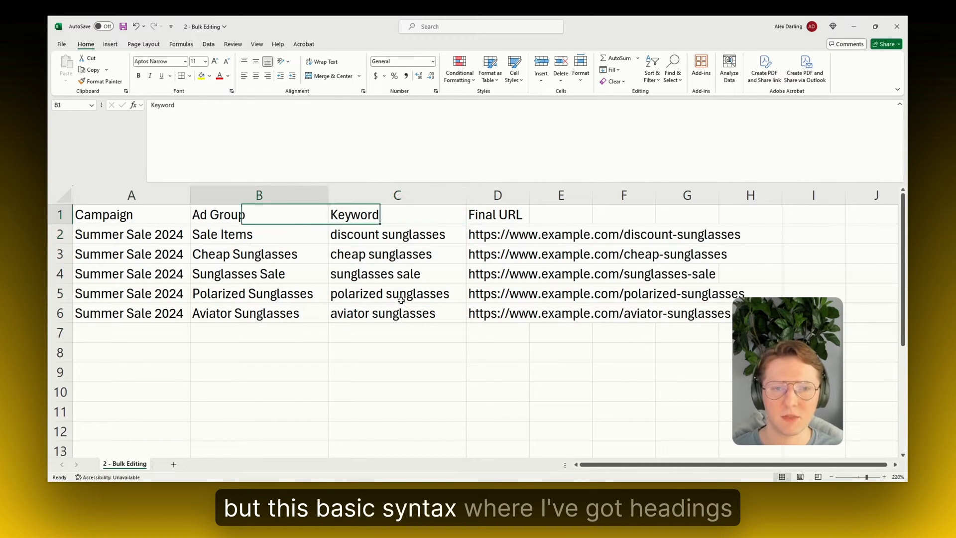
key(Left)
key(Left)
key(shift+Right)
key(shift+Right)
key(shift+Right)
key(ctrl+b)
key(Down)
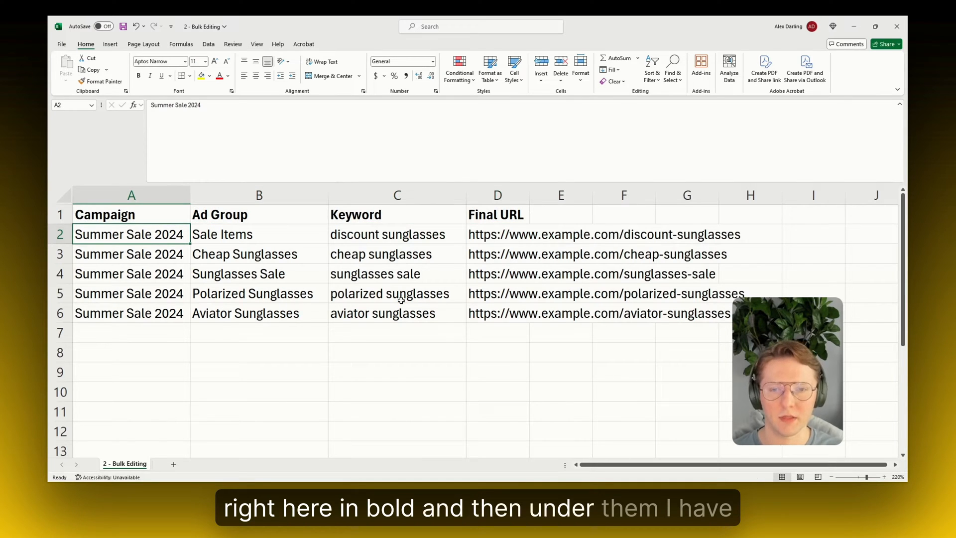
key(Down)
key(Down)
key(Down)
key(Right)
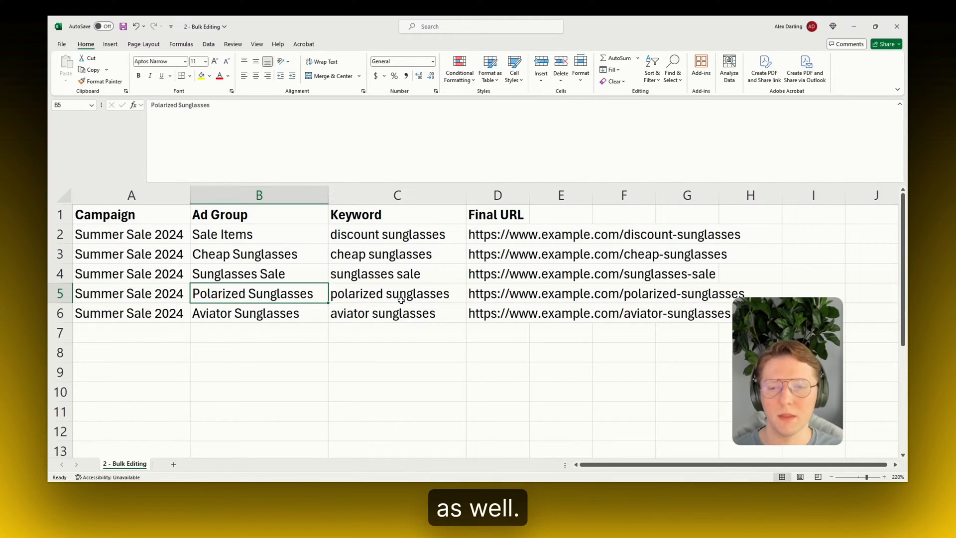
key(Left)
key(Down)
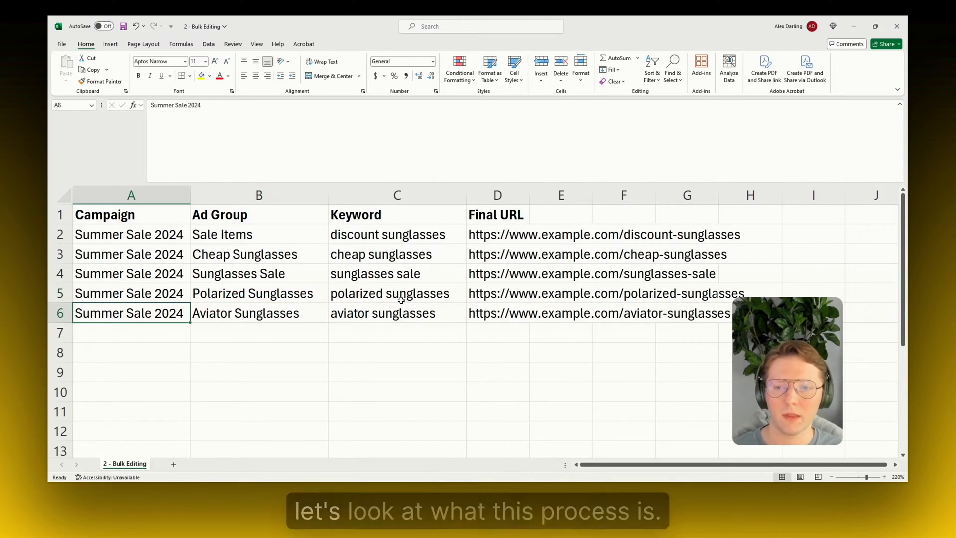
Select and copy the whole table A1:D6 including its headings, clear the copy marquee and return to cell A1
key(shift+Right)
key(shift+Up)
key(shift+Up)
key(shift+Up)
key(shift+Up)
key(shift+Right)
key(shift+Right)
key(shift+Up)
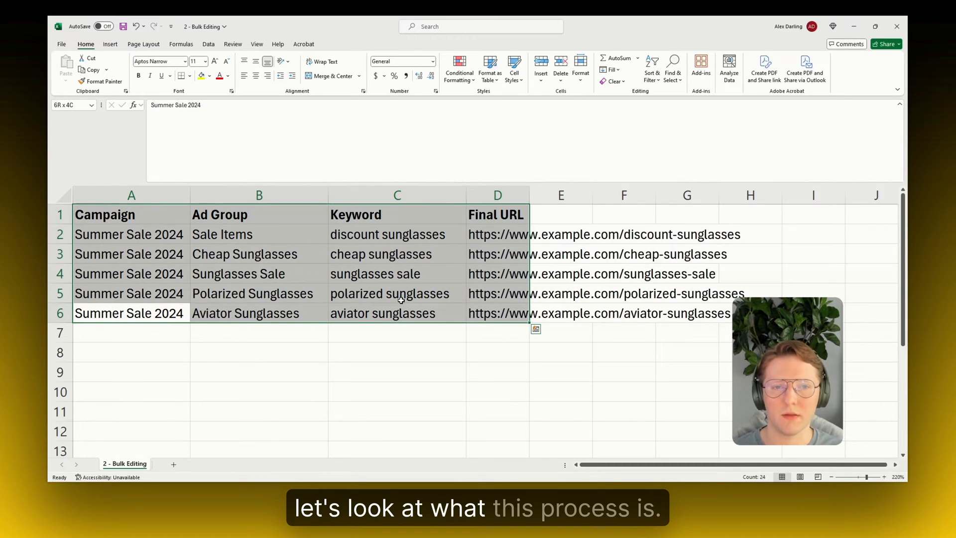
key(ctrl+c)
key(Escape)
key(Up)
key(Up)
key(Up)
key(Up)
key(Up)
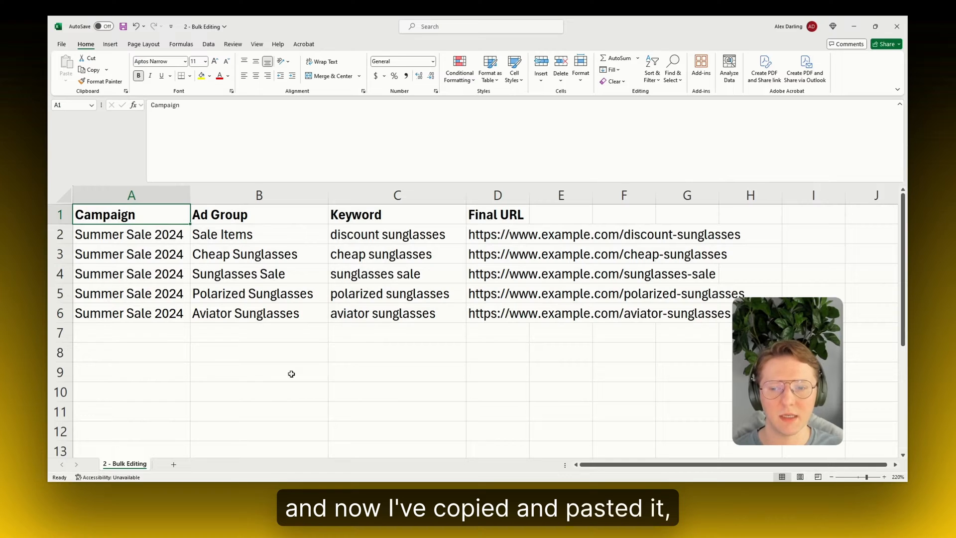
Switch to Google Ads Editor, start making multiple keyword changes and specify that the data includes columns for campaigns and/or ad groups
key(alt+Tab)
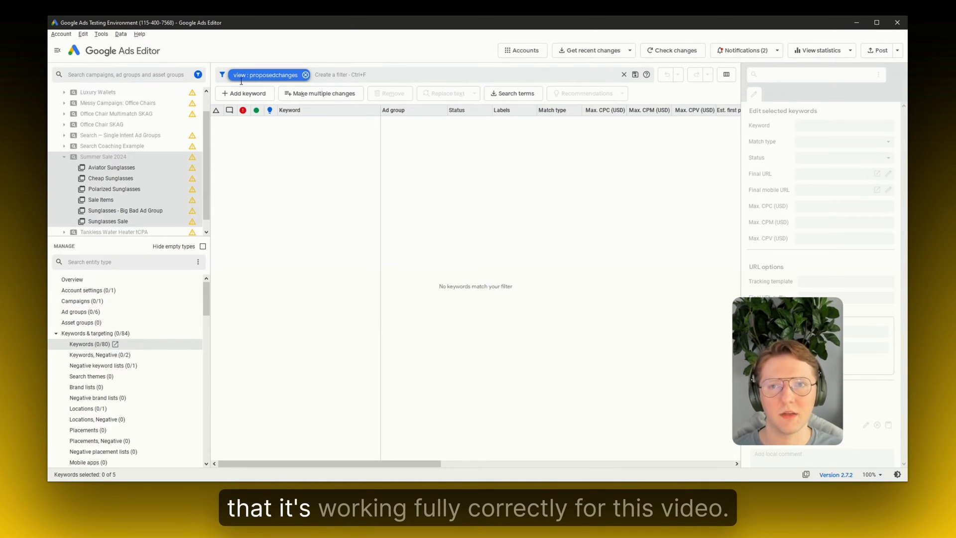
click(290, 95)
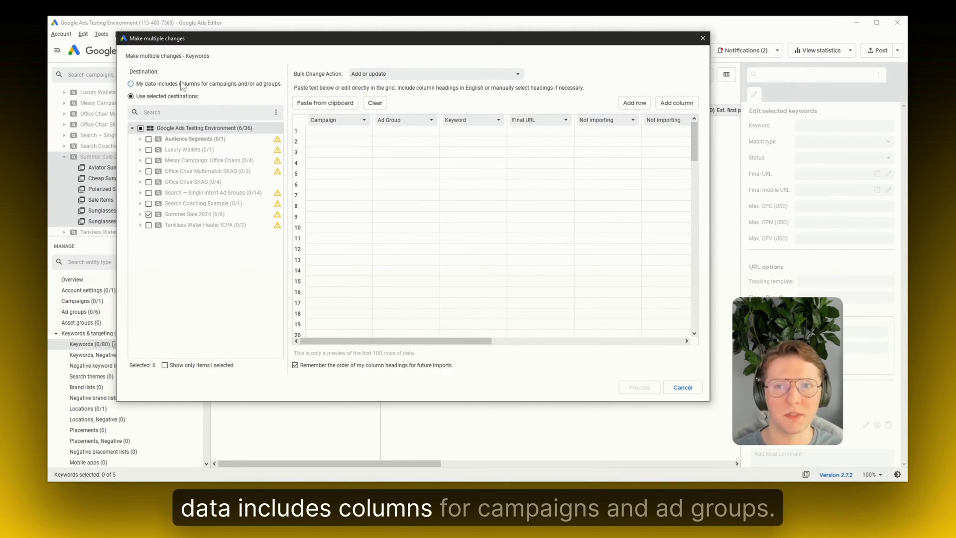
click(250, 85)
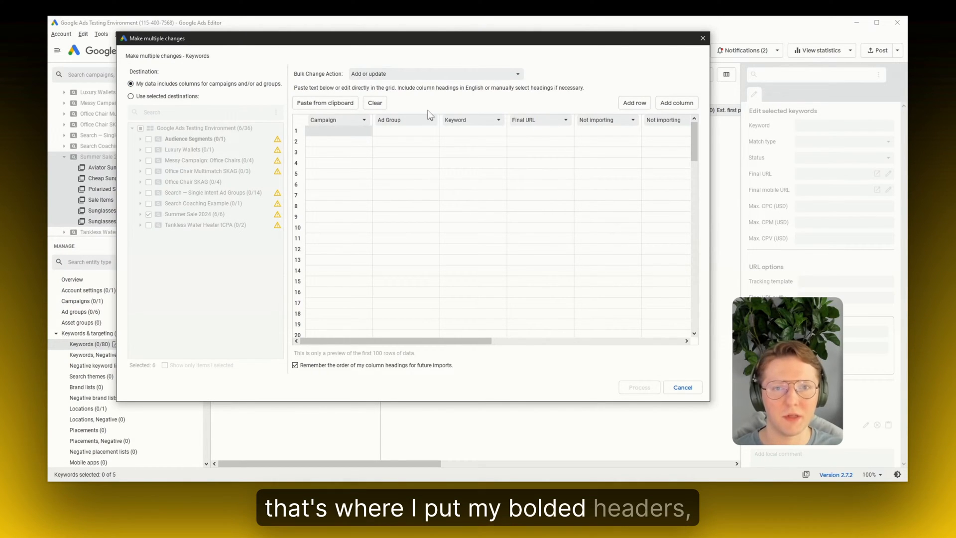
double_click(340, 132)
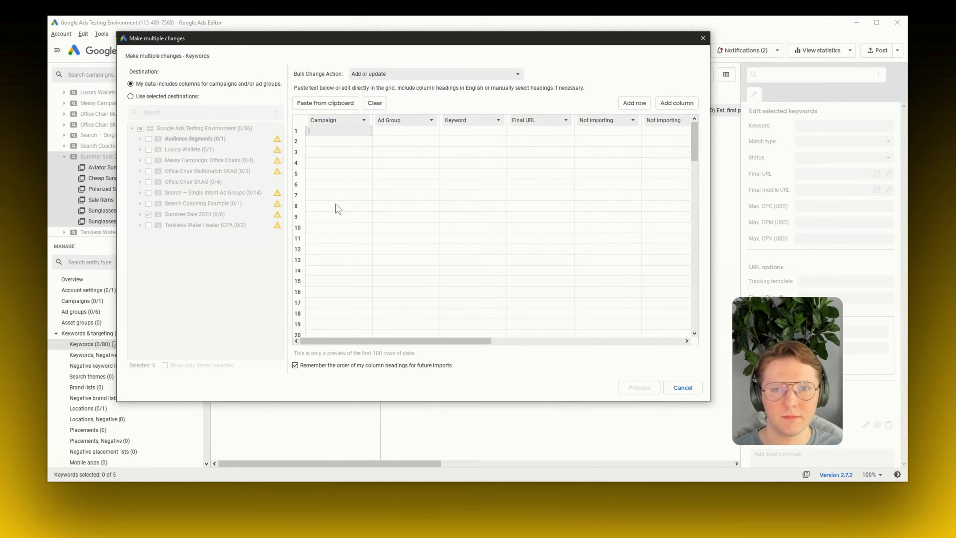
Copy the entire bulk editing table from Excel and paste it into the Google Ads Editor multiple changes grid
click(169, 486)
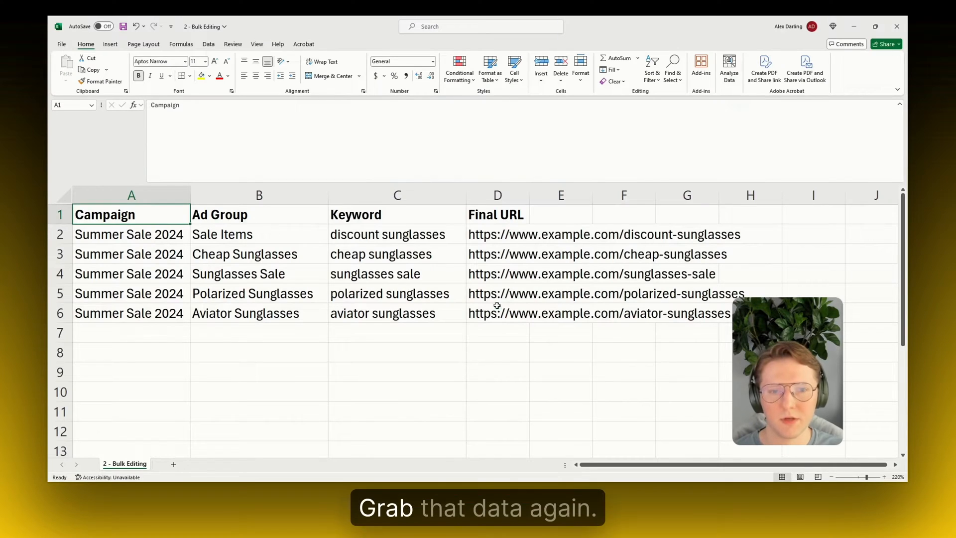
key(ctrl+a)
key(ctrl+c)
key(alt+Tab)
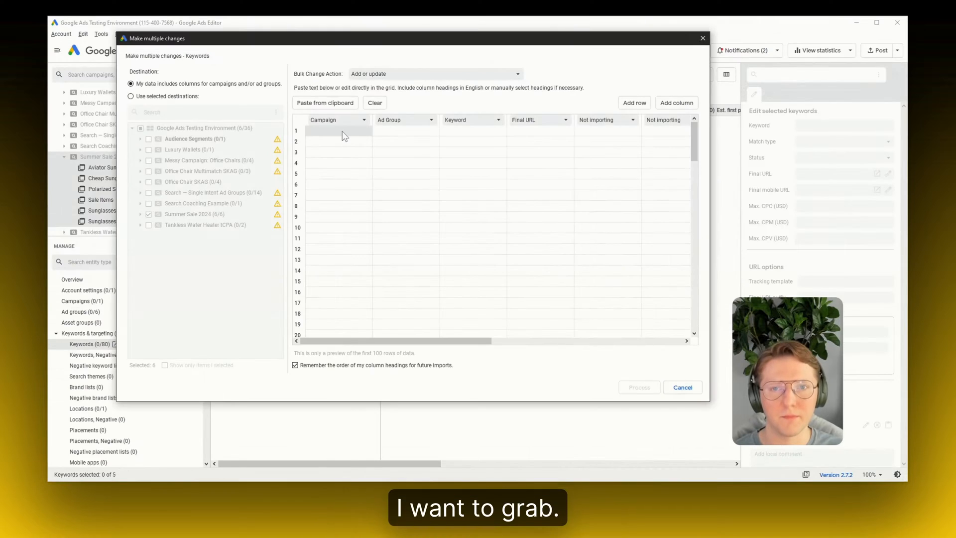
key(ctrl+v)
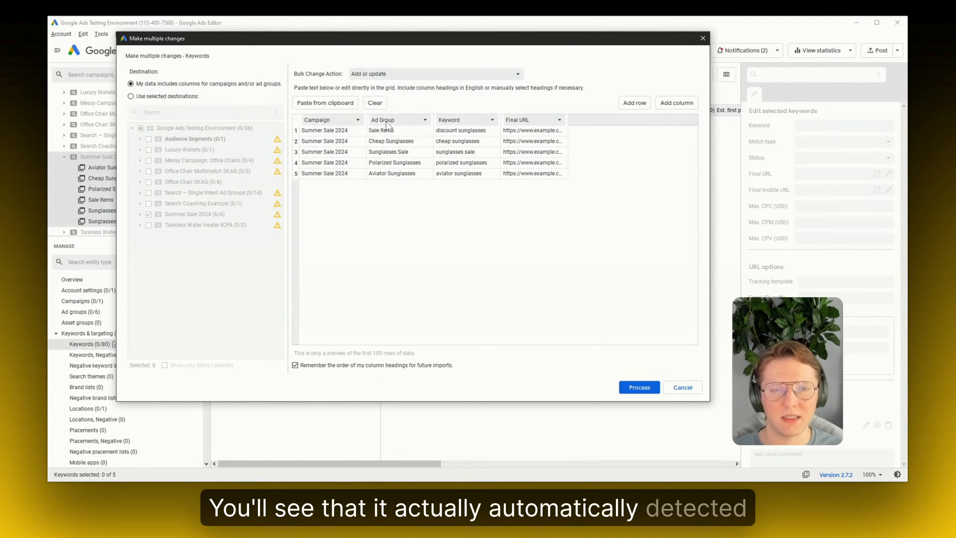
Review the campaign, ad group, keyword and final URL entries in the pasted rows
drag(391, 131, 477, 195)
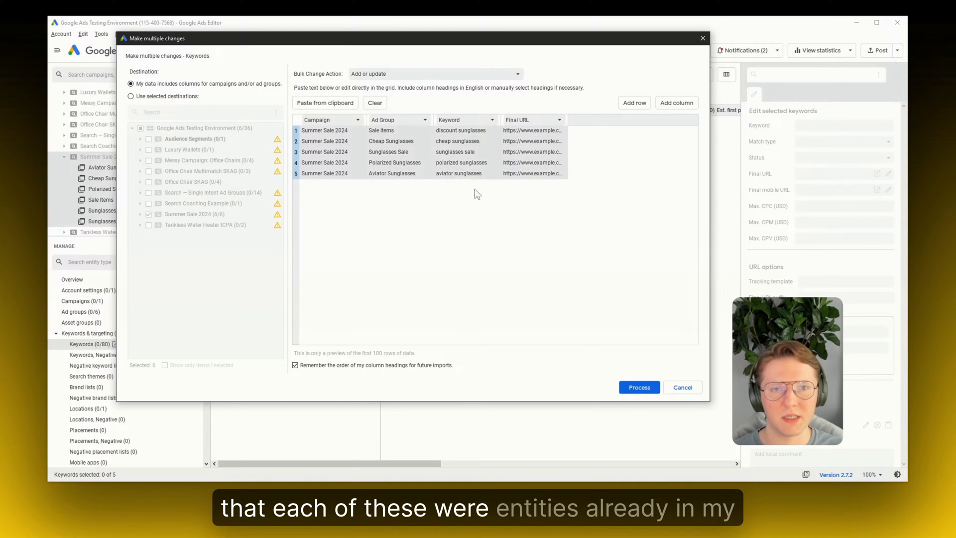
click(351, 163)
click(397, 203)
click(341, 160)
click(367, 186)
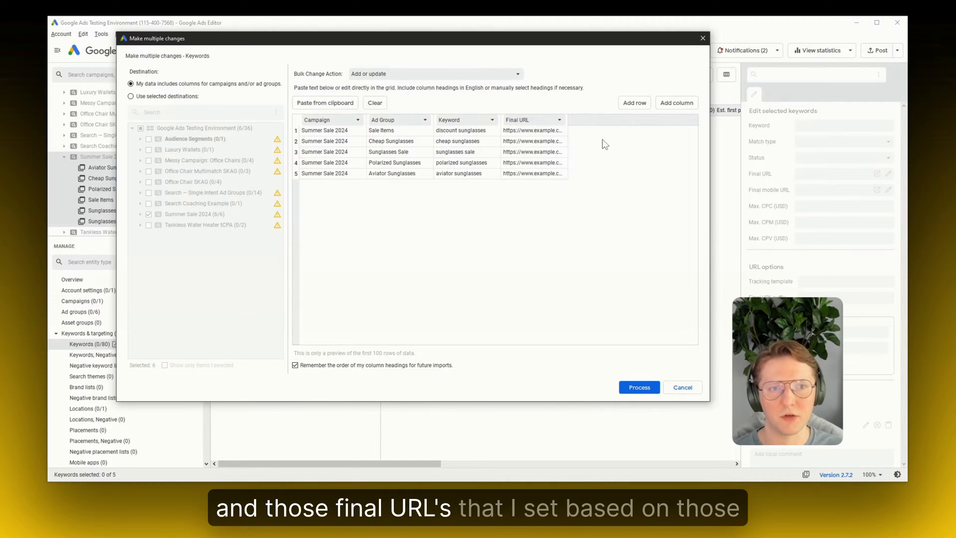
drag(463, 132, 520, 133)
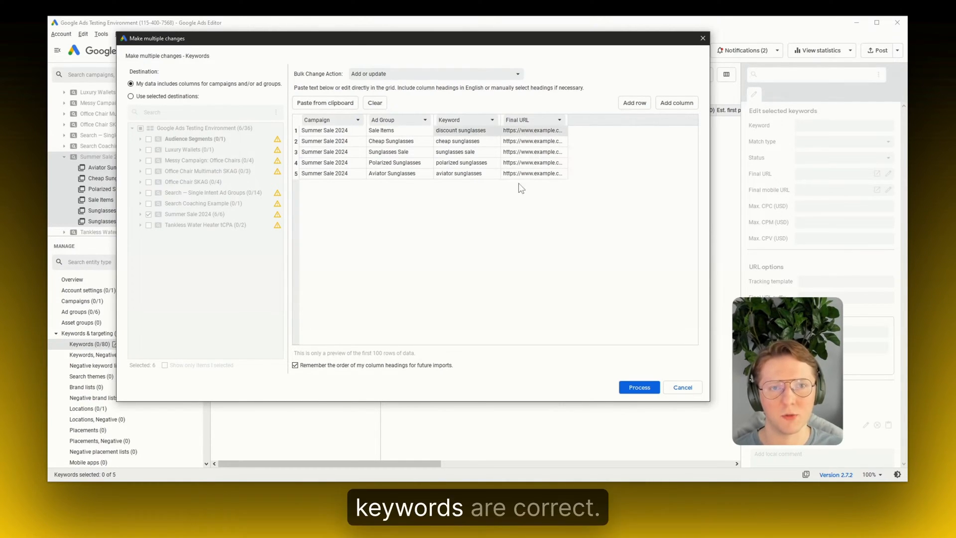
click(498, 195)
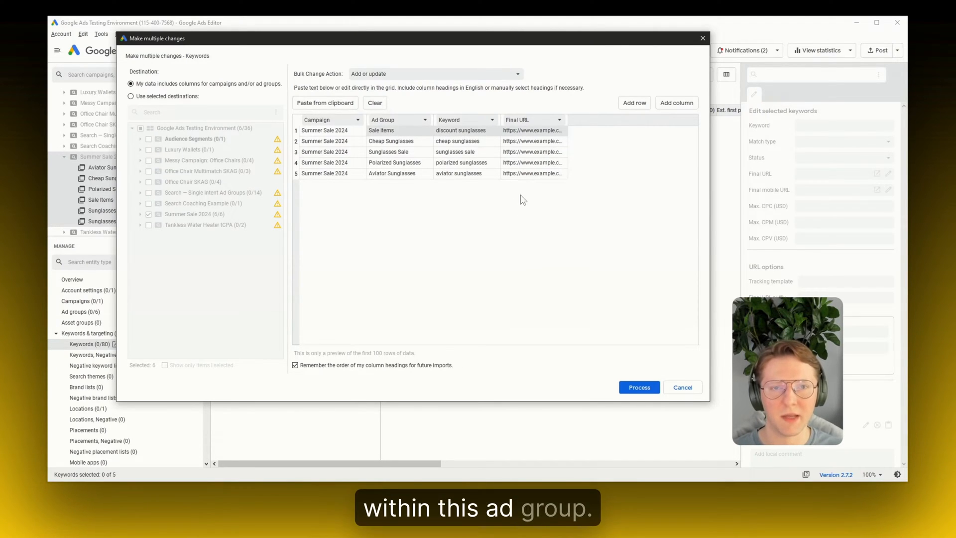
Check the discount sunglasses keyword and the other pasted keywords against their assigned ad groups
double_click(448, 131)
click(405, 154)
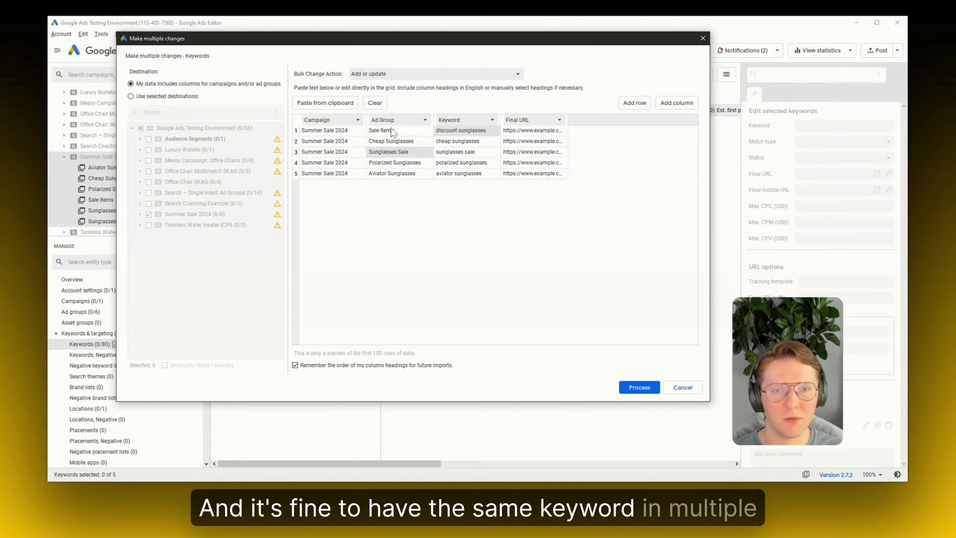
double_click(494, 131)
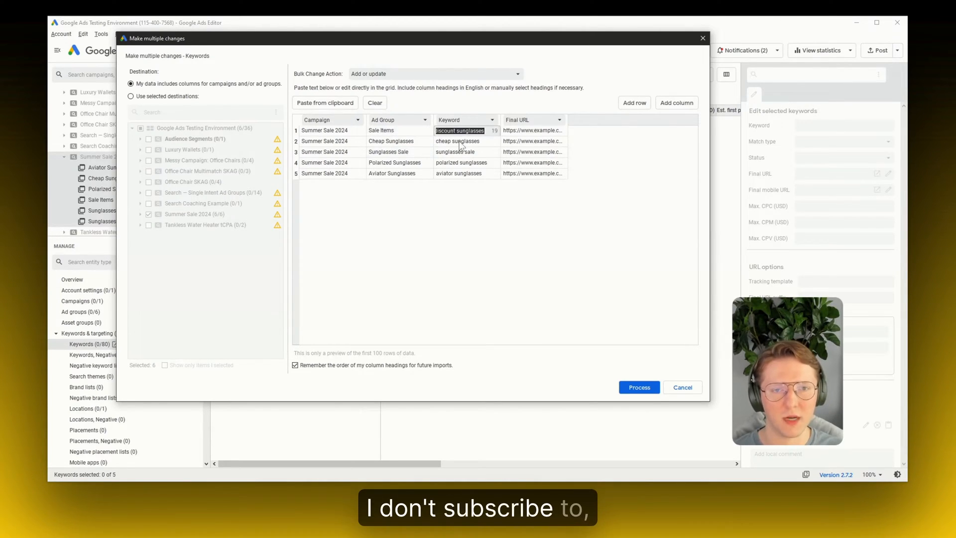
click(498, 204)
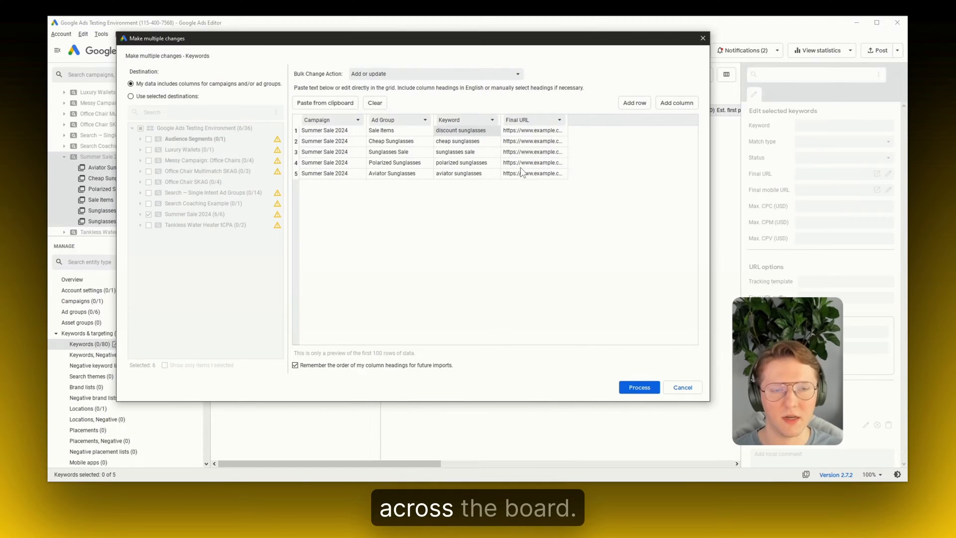
key(ctrl+a)
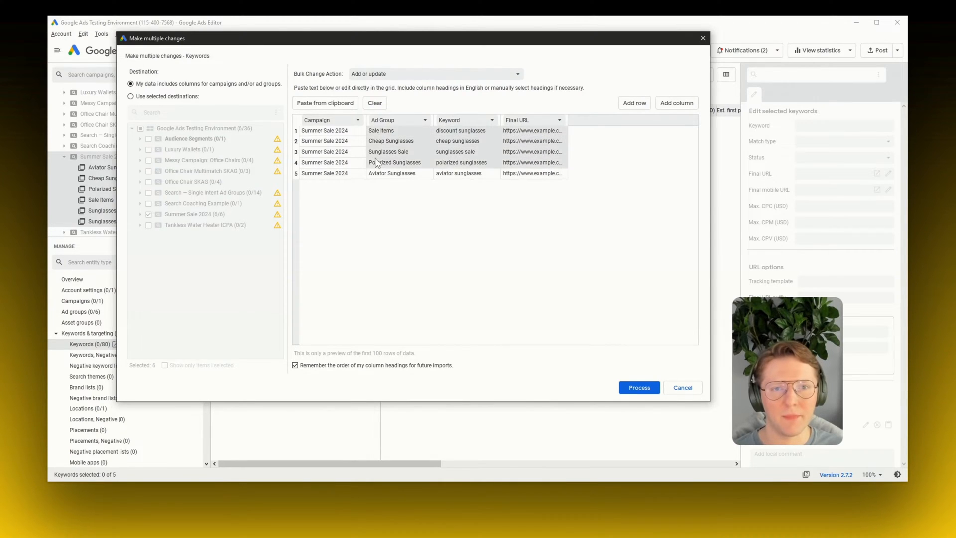
click(477, 134)
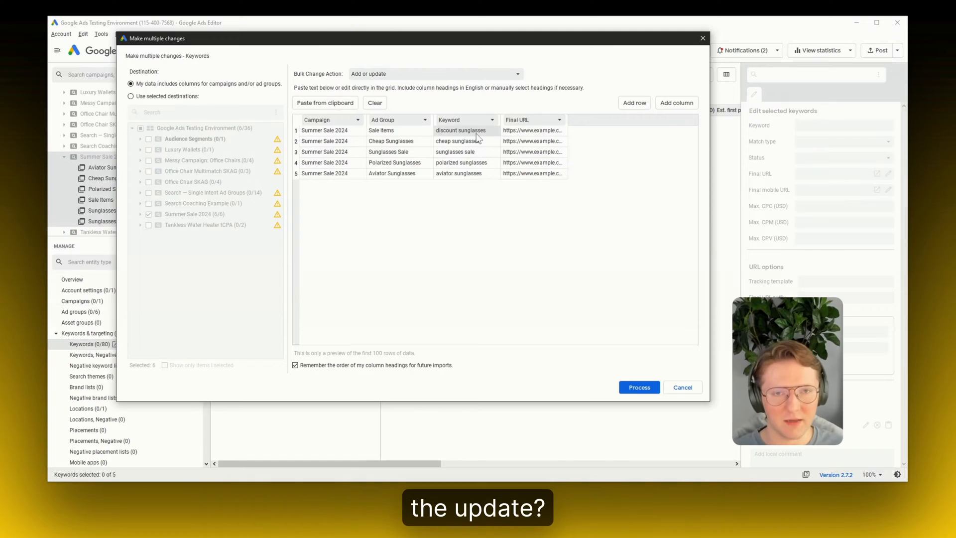
Process the pasted keyword changes and examine the updated, added and skipped figures for the Keyword entity type
click(639, 387)
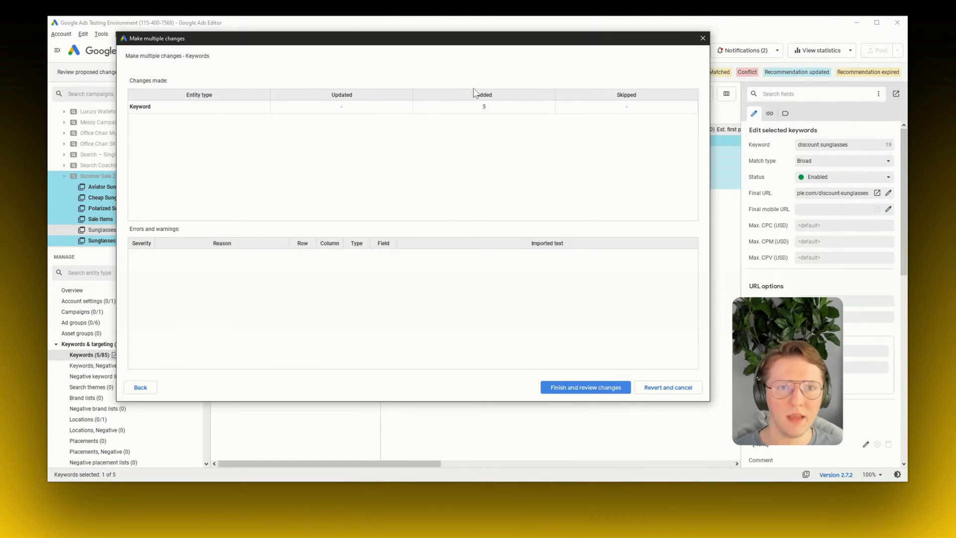
click(214, 107)
click(500, 110)
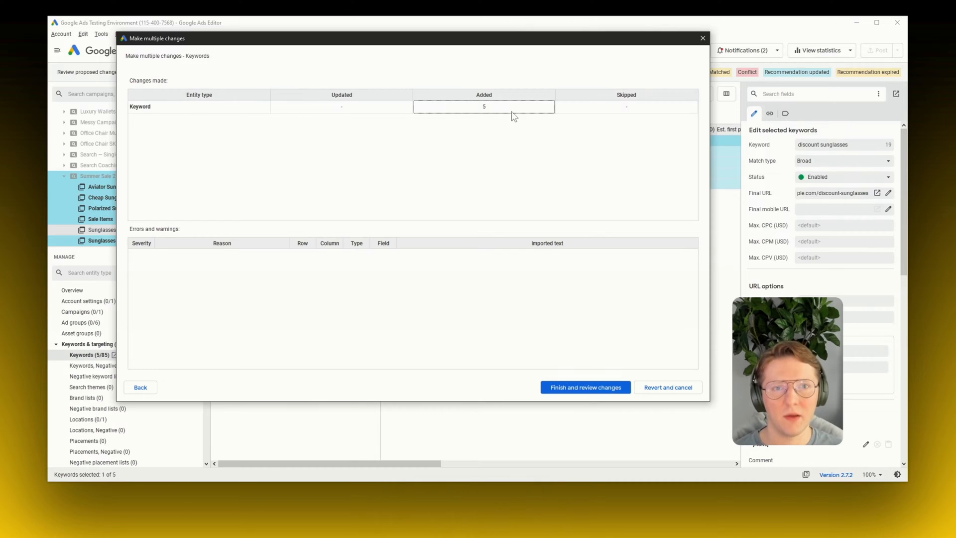
click(237, 111)
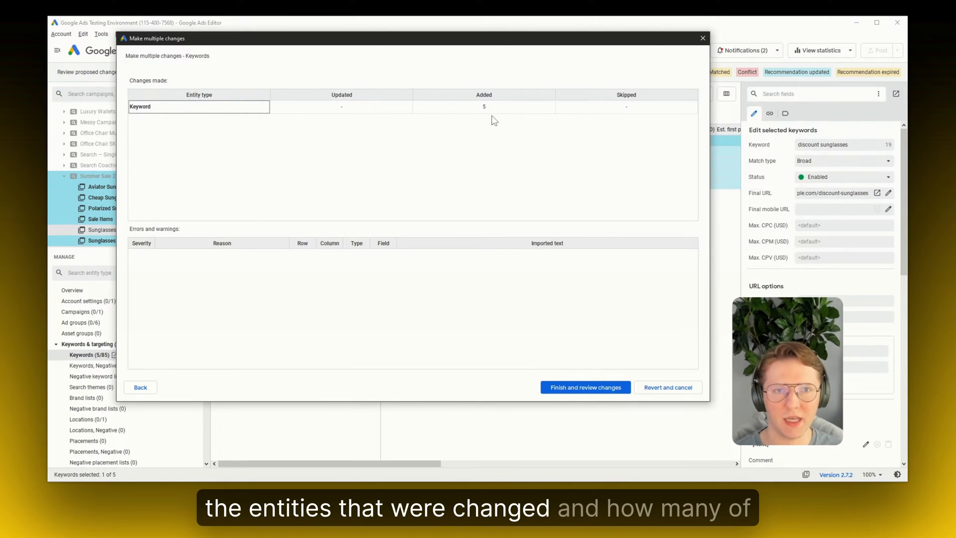
click(496, 112)
click(399, 108)
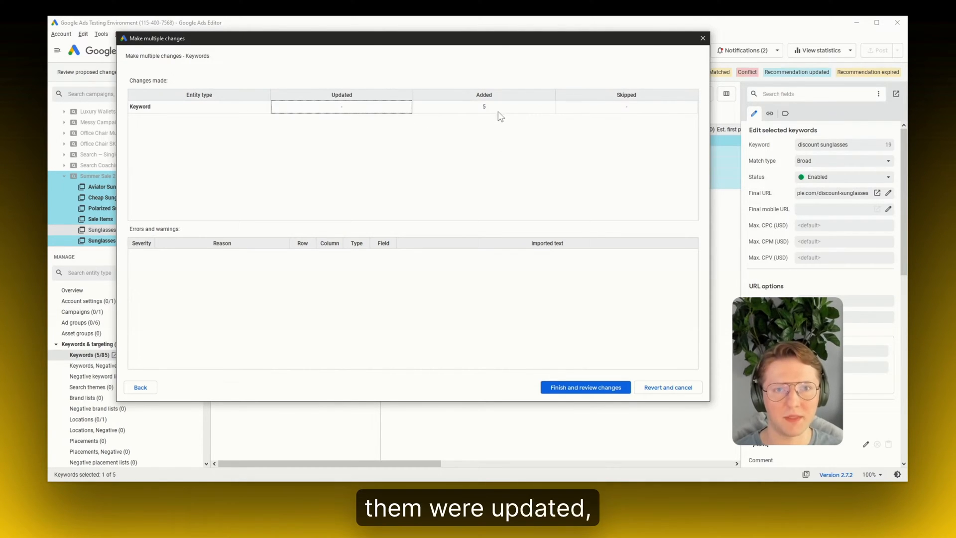
click(627, 112)
click(497, 110)
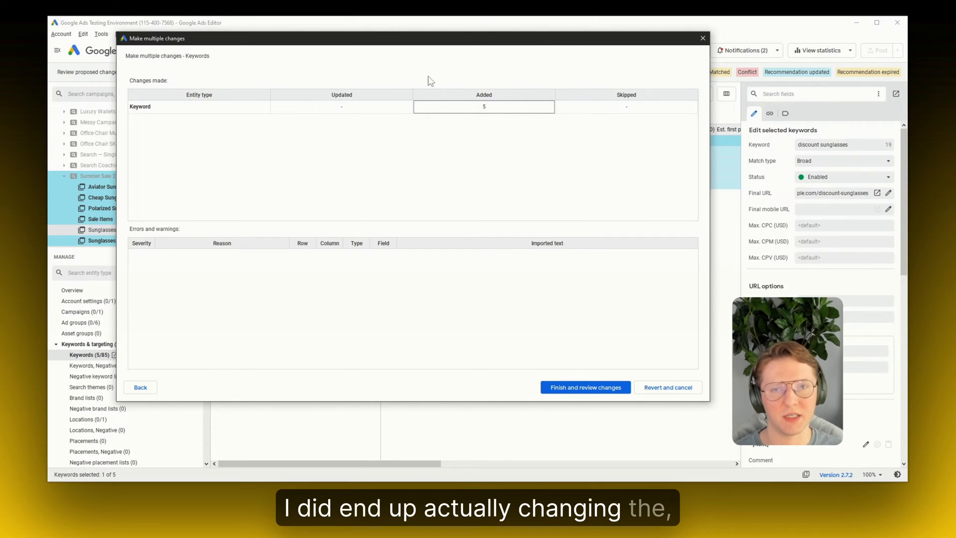
click(361, 110)
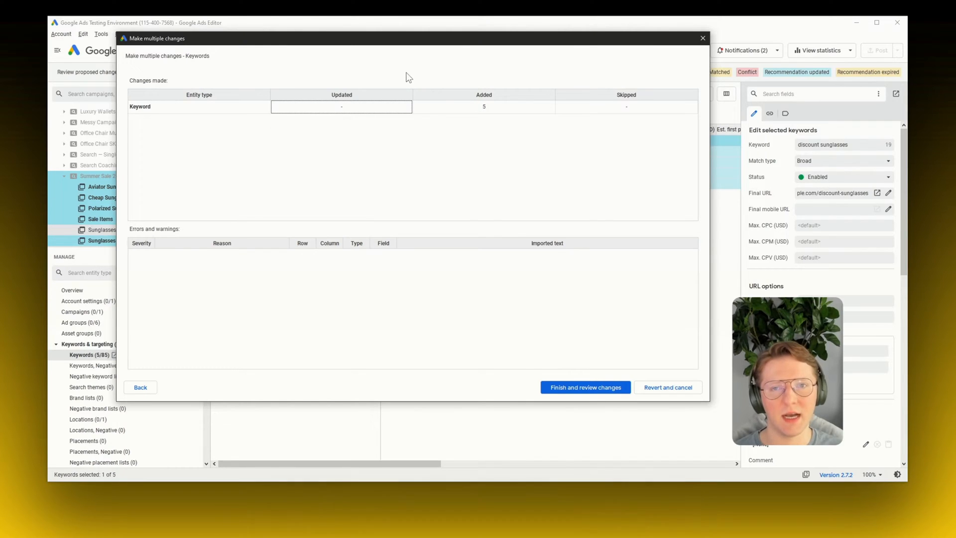
click(474, 108)
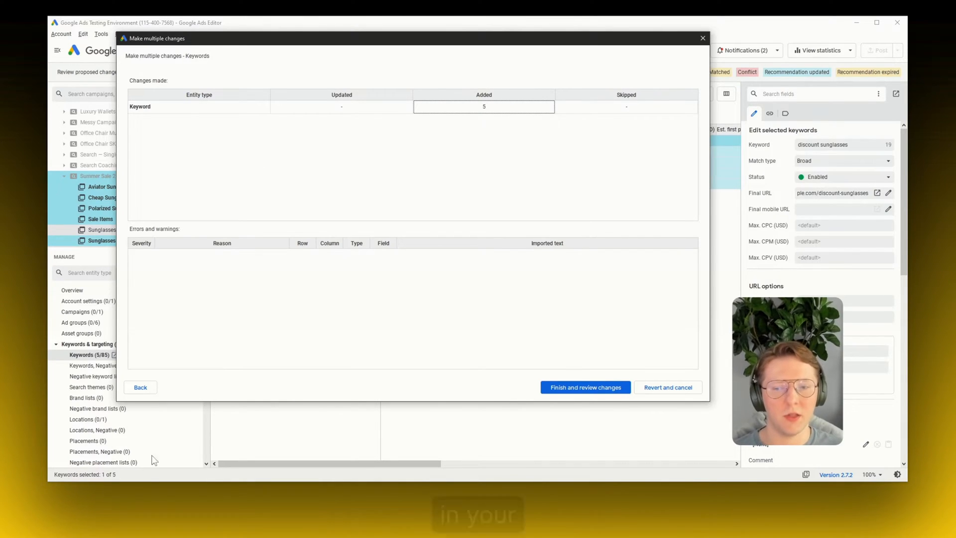
Switch back to the Excel bulk editing sheet, clear the copy marquee and go through the ad group names in column B
click(169, 488)
click(262, 328)
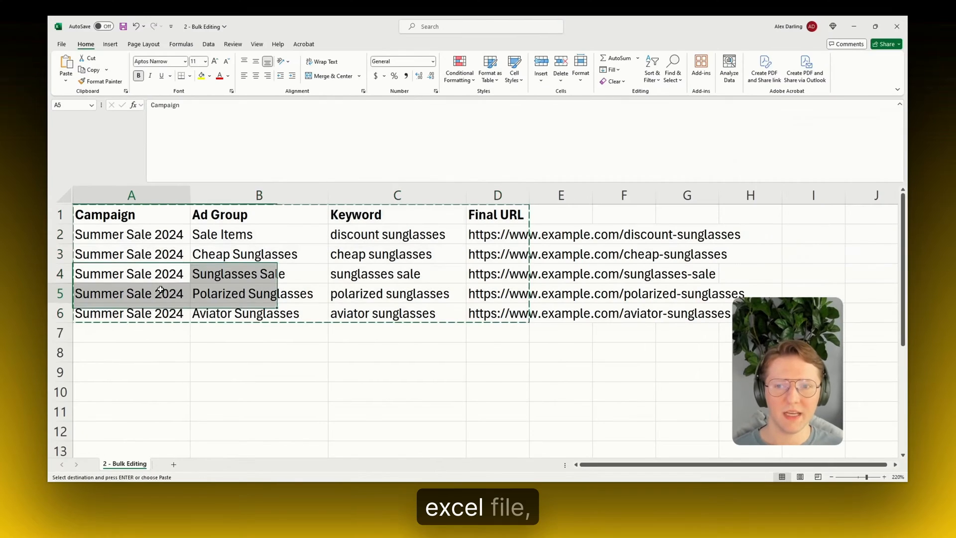
key(Escape)
key(Up)
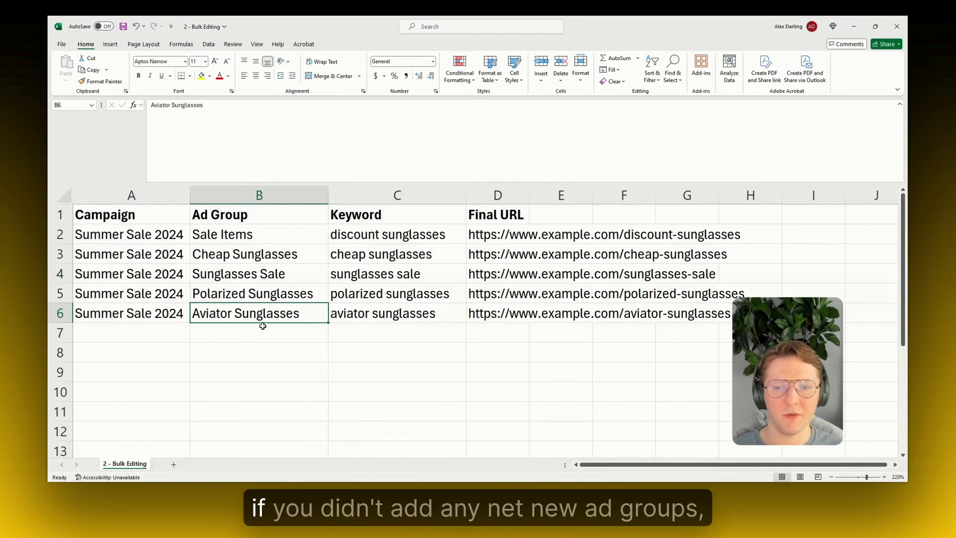
key(Up)
key(Up)
key(Up)
key(Up)
key(Down)
key(Down)
key(Down)
key(Down)
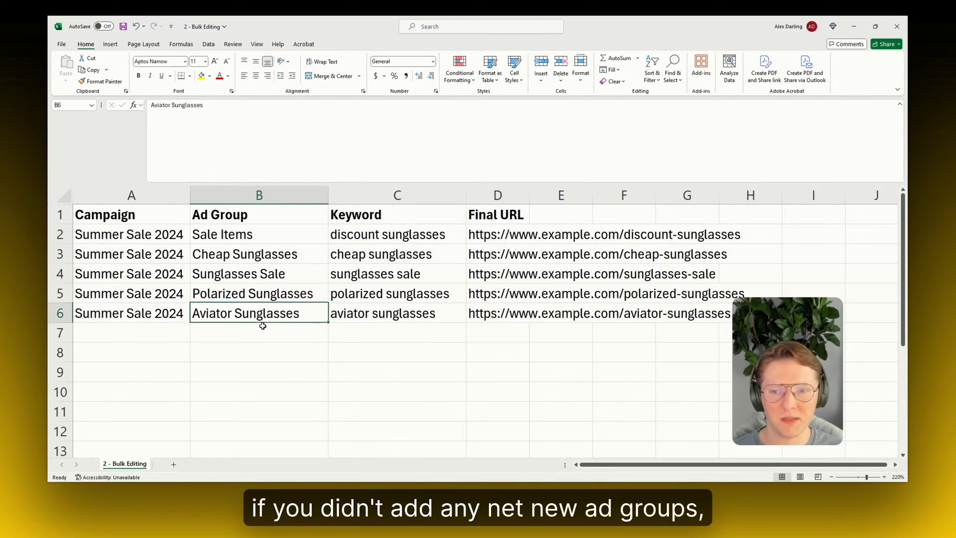
key(Down)
text(Avato)
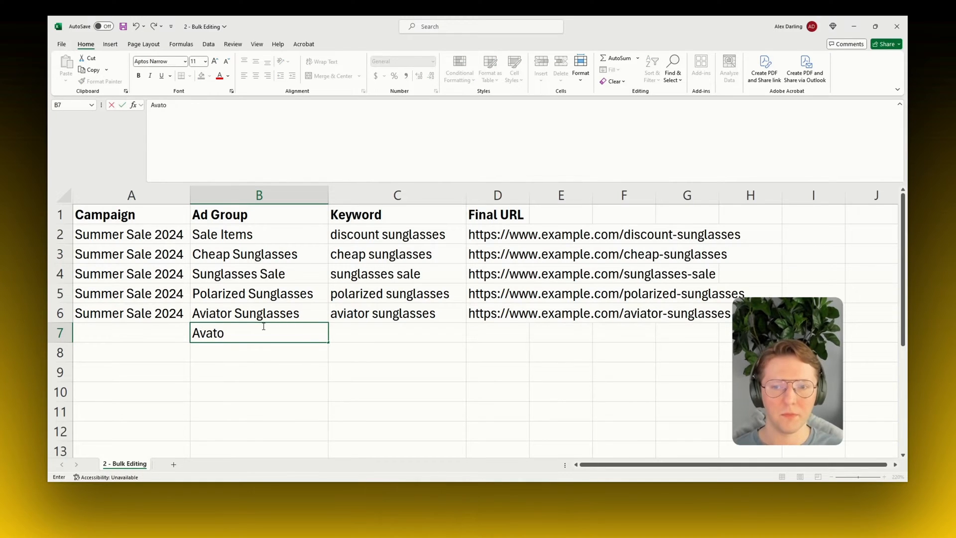
key(Escape)
key(Up)
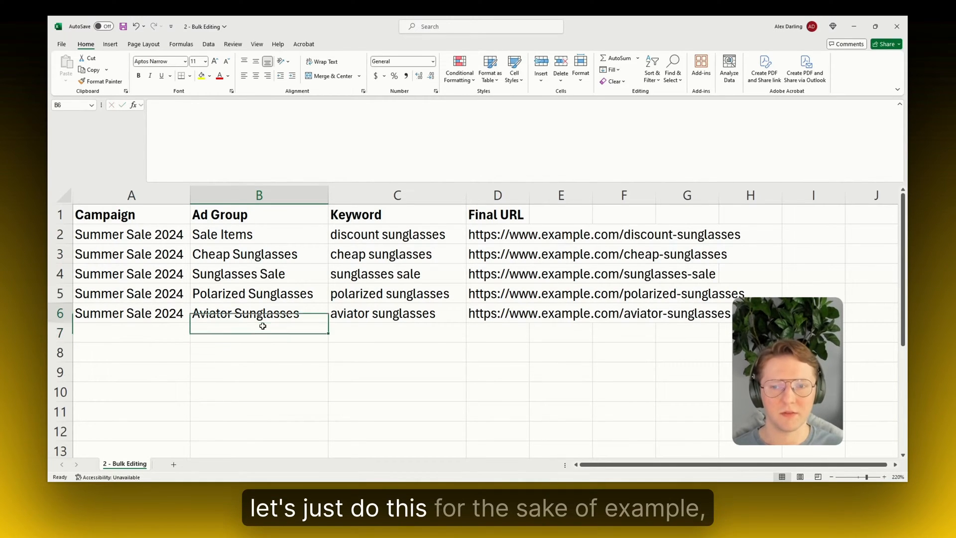
Rename the ad group in cell B6 as the misspelled Avator Sunglasses and copy the whole table A1:D6
text(Avator S)
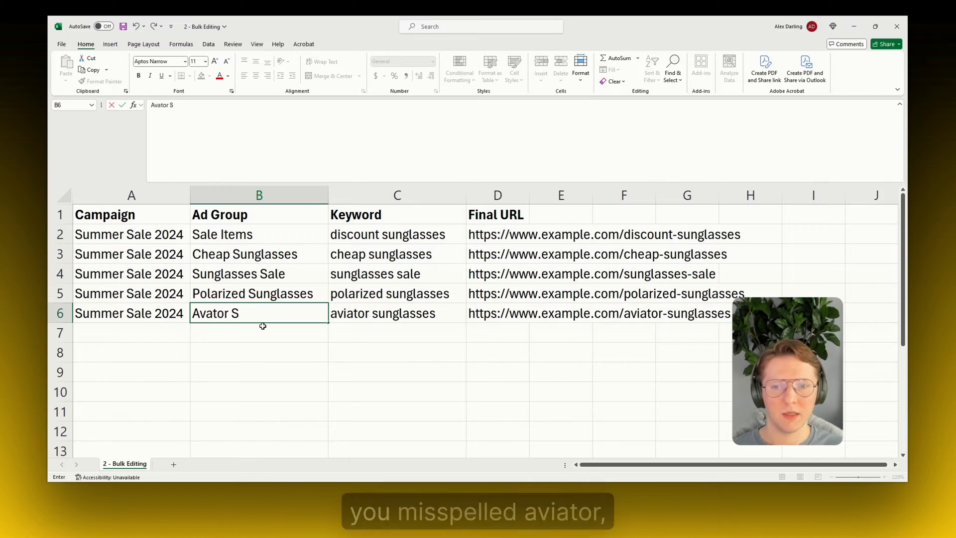
text(unglasses)
key(ctrl+Return)
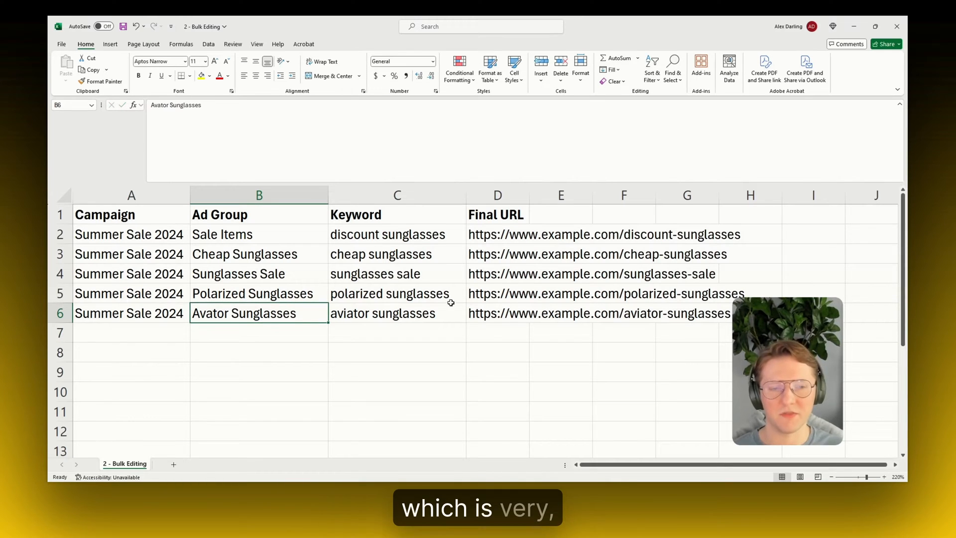
click(551, 315)
drag(518, 314, 174, 220)
key(ctrl+c)
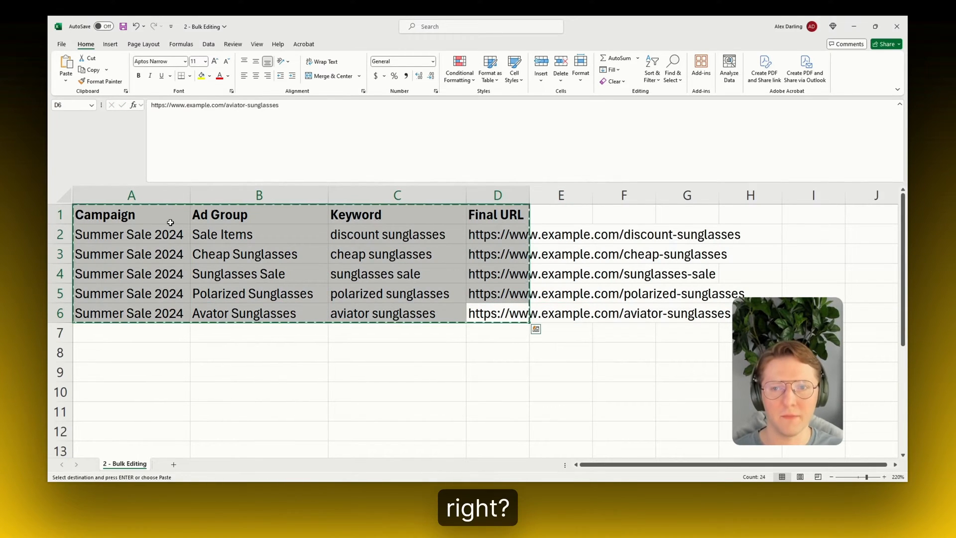
click(171, 219)
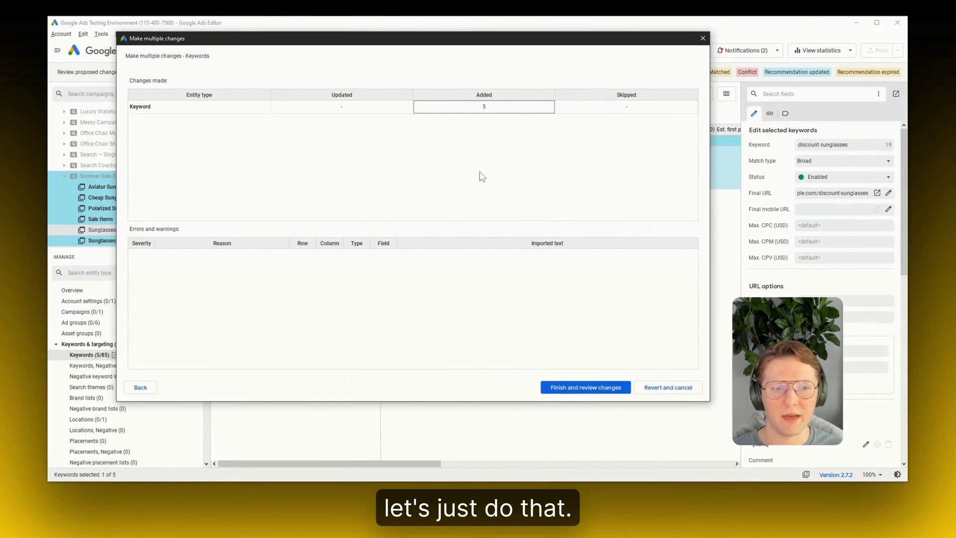
Revert the earlier keyword import and process the newly copied rows as multiple changes, using the campaign and ad group columns in the data
click(670, 386)
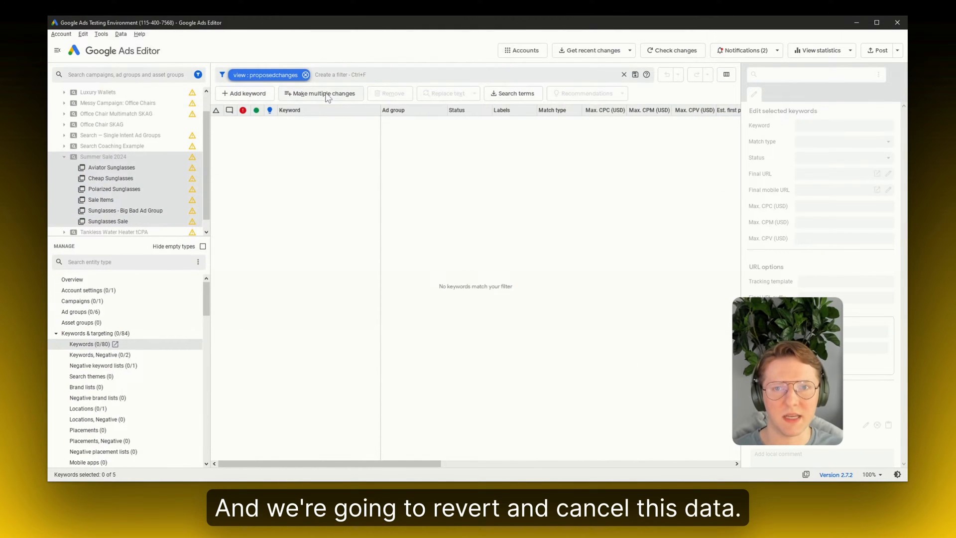
click(327, 96)
key(ctrl+v)
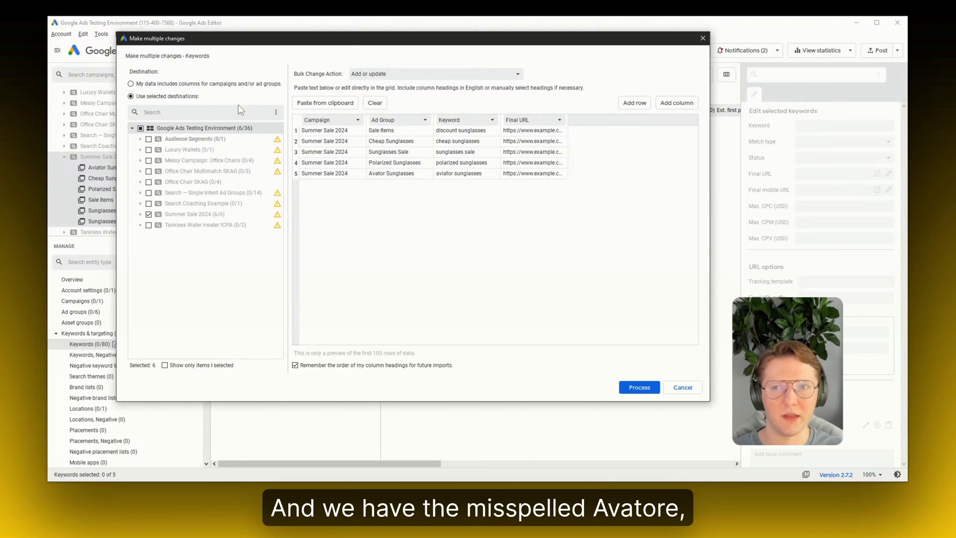
click(184, 83)
click(639, 389)
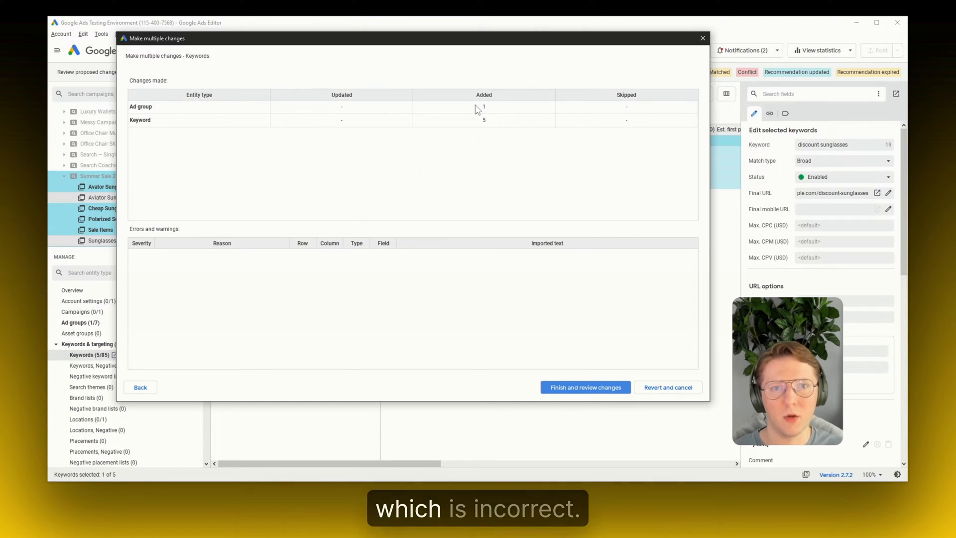
Examine the added figures for the Ad group and Keyword entity types and finish processing to review the proposed changes
click(270, 119)
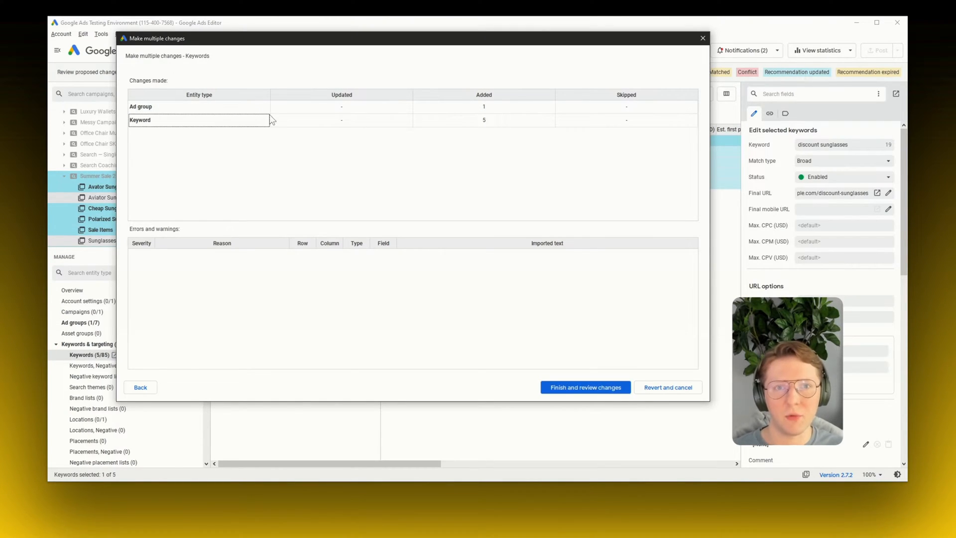
click(456, 111)
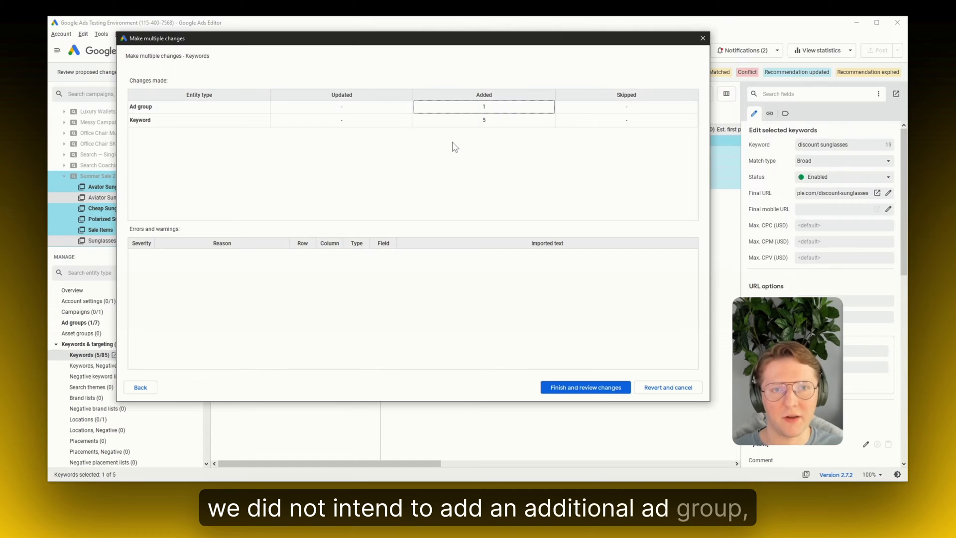
click(570, 390)
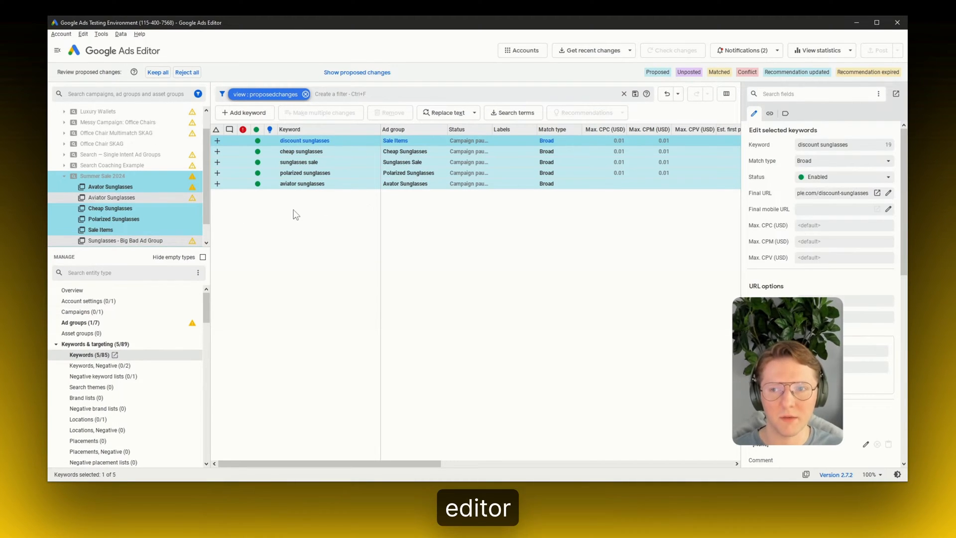
Inspect the keyword in the misspelled Avator Sunglasses ad group and undo the whole import
click(115, 187)
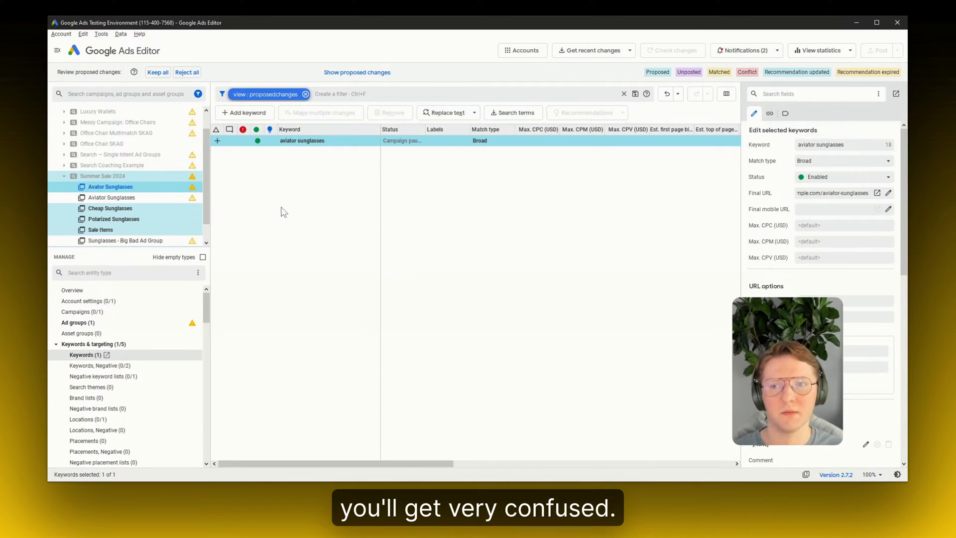
click(124, 188)
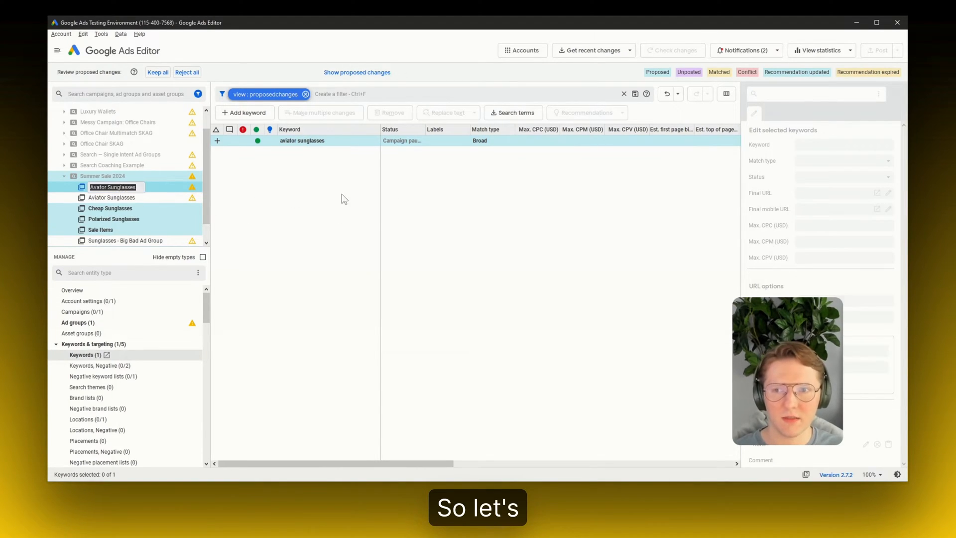
key(ctrl+z)
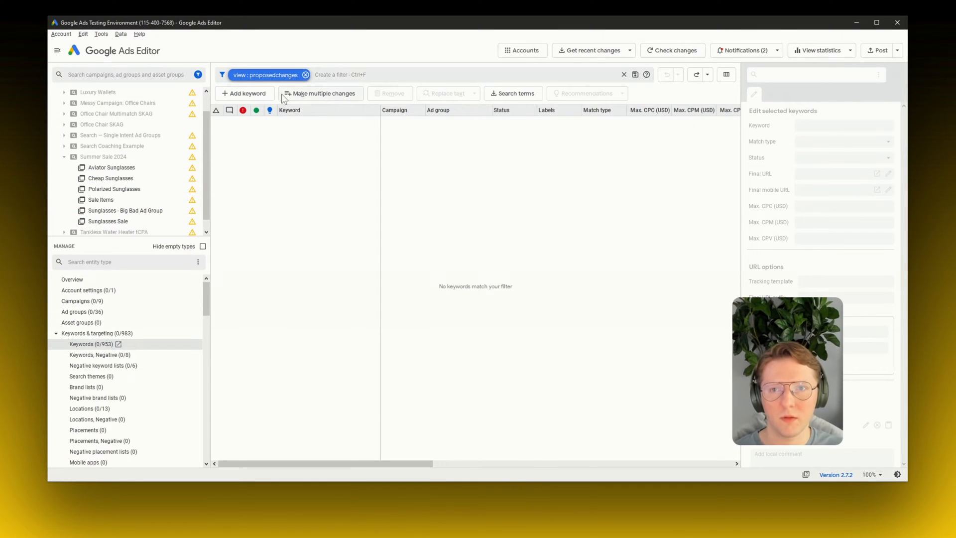
Switch to the Excel bulk editing sheet and correct the ad group name in cell B6 to Aviator Sunglasses
key(alt+Tab)
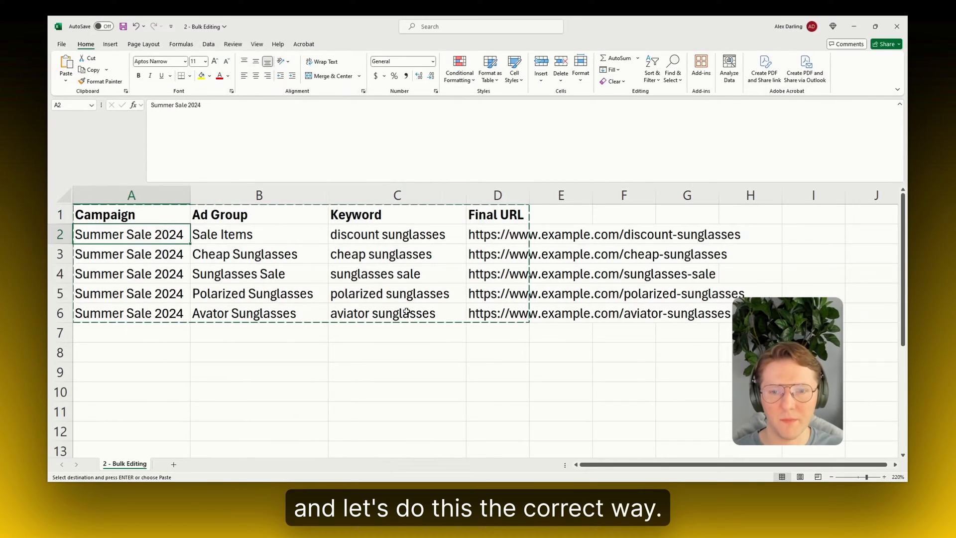
click(289, 315)
double_click(224, 312)
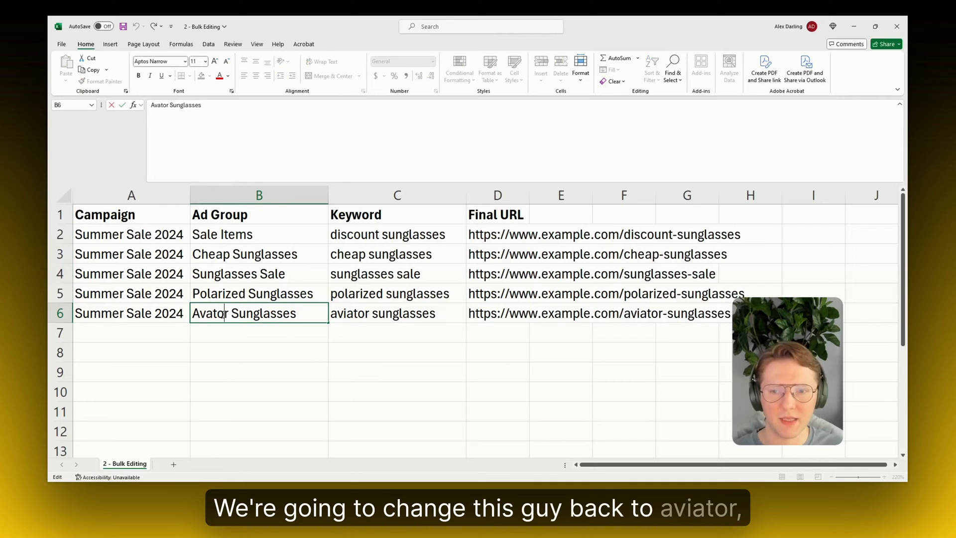
text(i)
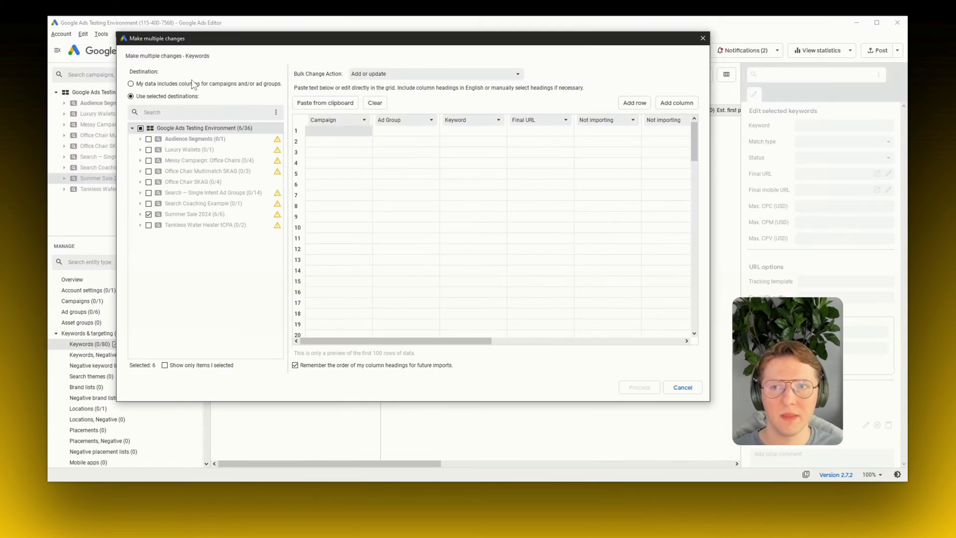
Process the corrected Excel rows as multiple keyword changes, using the data's campaign and ad group columns, and finish to the proposed changes review
click(195, 85)
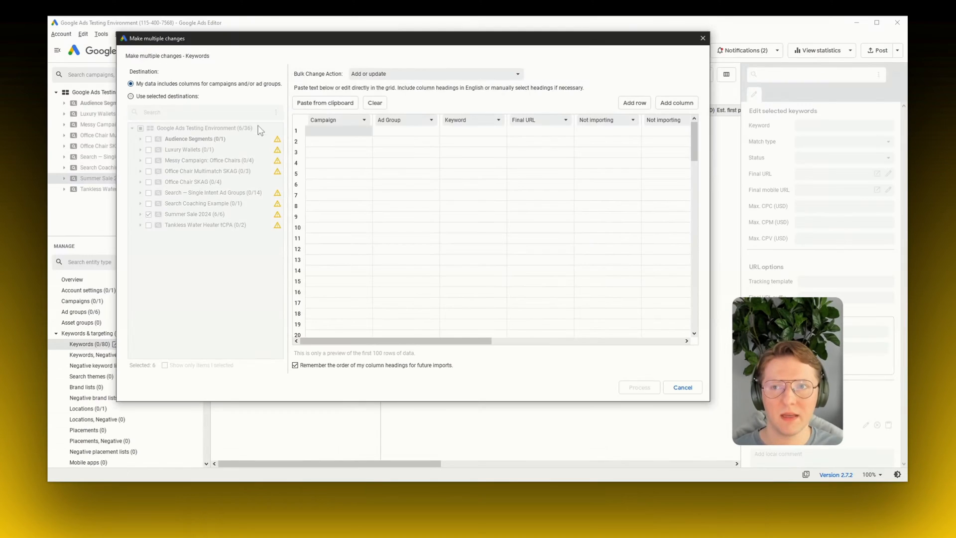
key(ctrl+v)
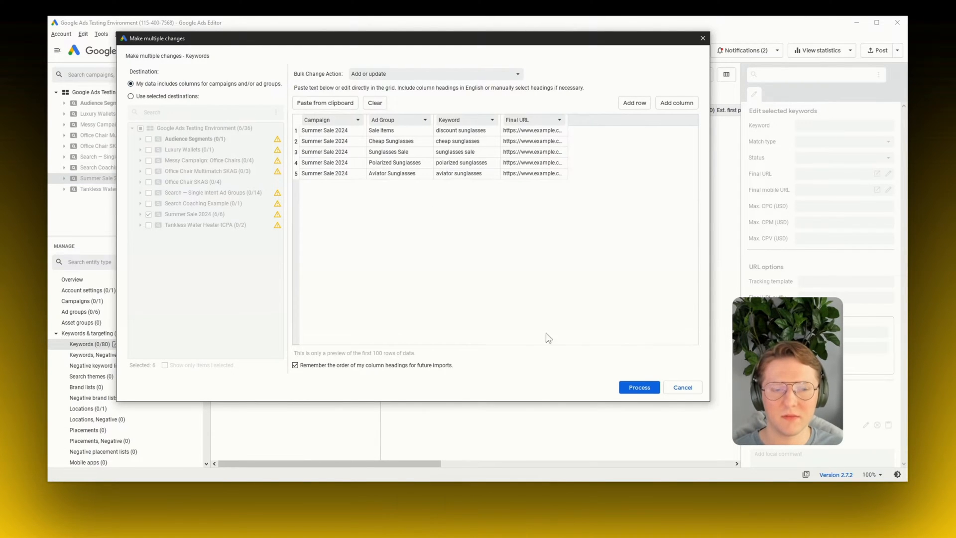
click(639, 387)
click(588, 388)
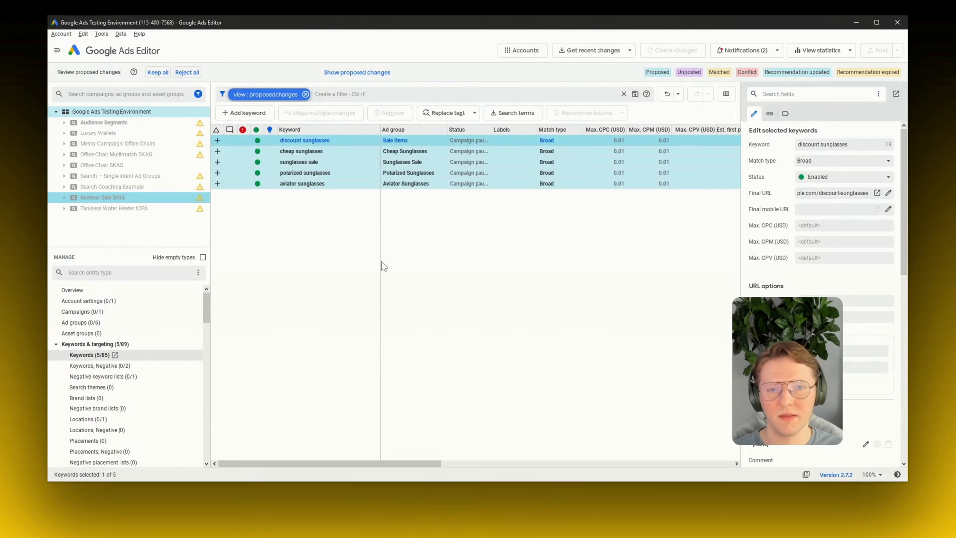
Go over the five proposed sunglasses keywords and keep all proposed changes
key(ctrl+a)
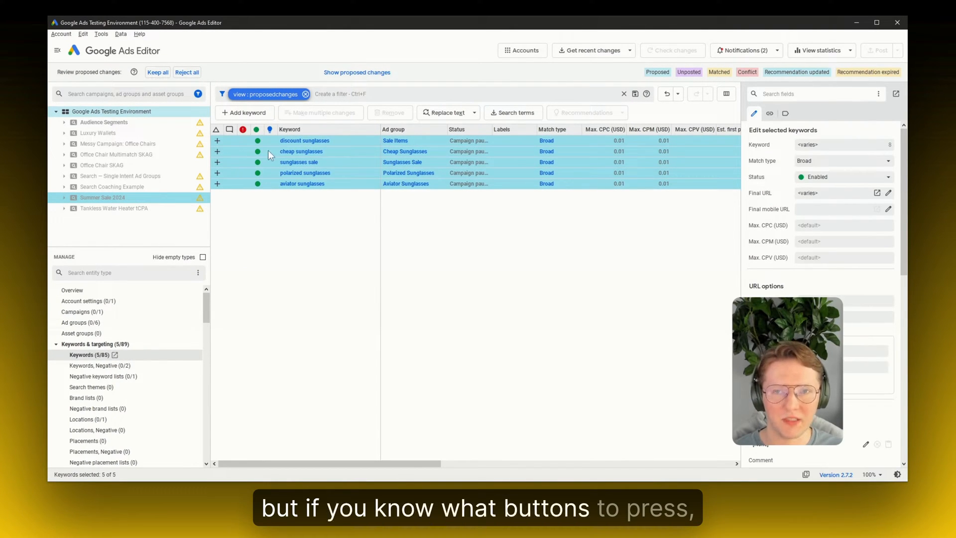
click(363, 214)
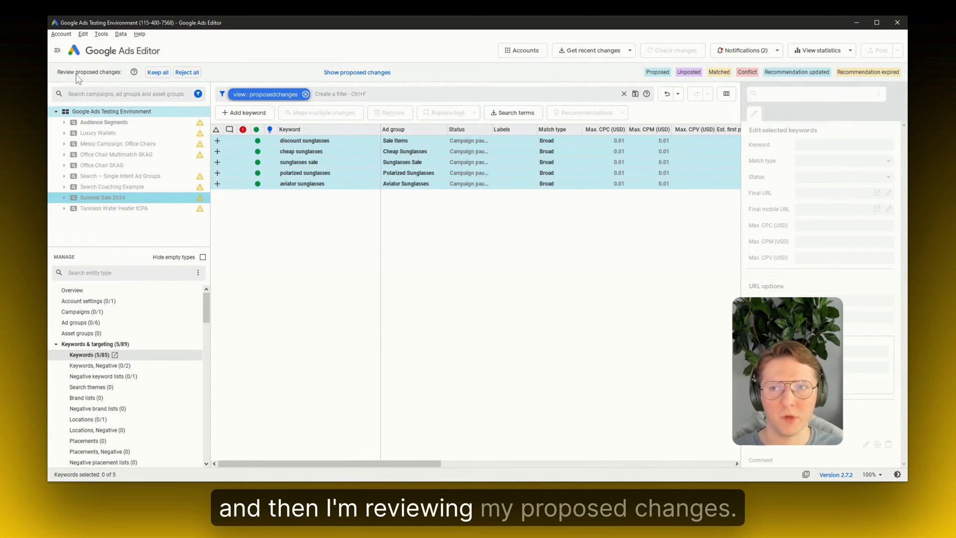
click(158, 73)
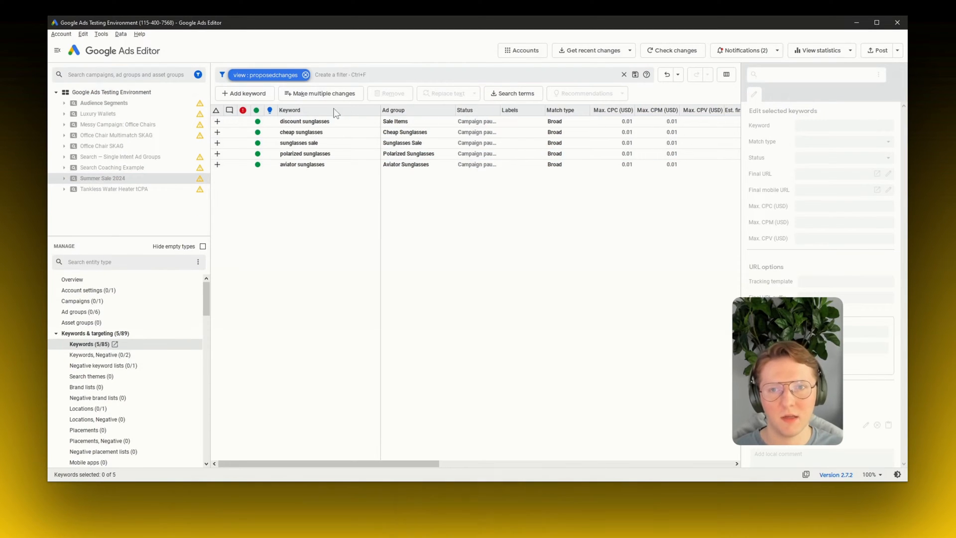
Check the added keywords against their ad groups and their final URLs
click(294, 122)
click(297, 132)
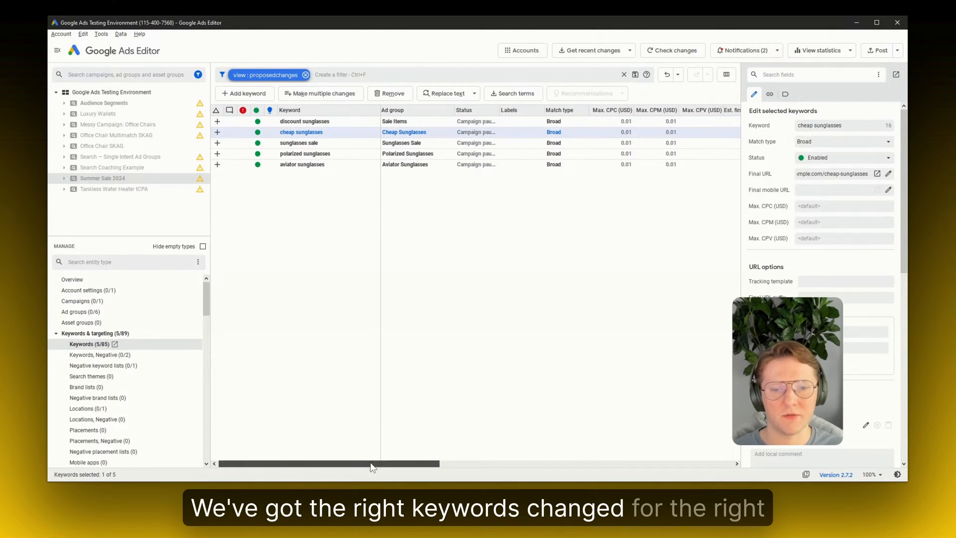
drag(374, 463, 600, 461)
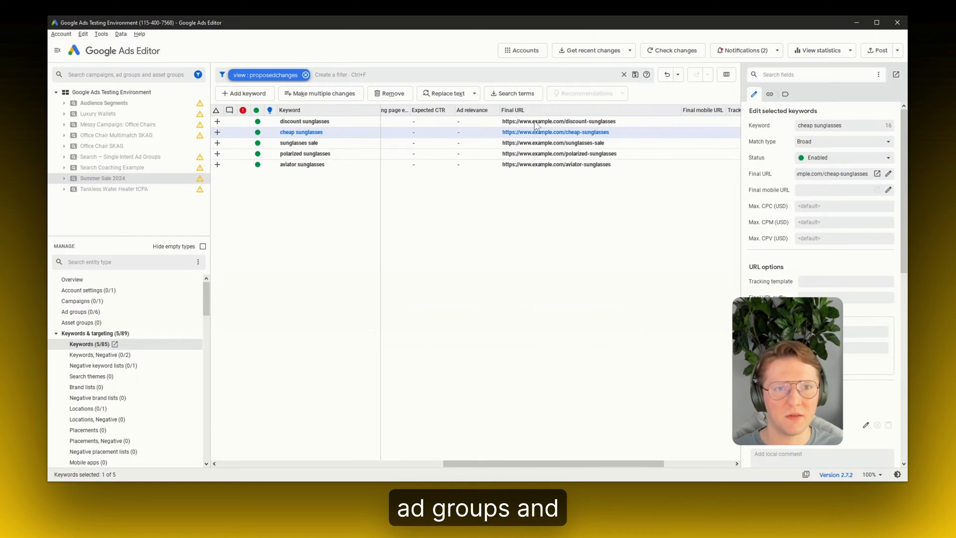
key(Up)
key(ctrl+a)
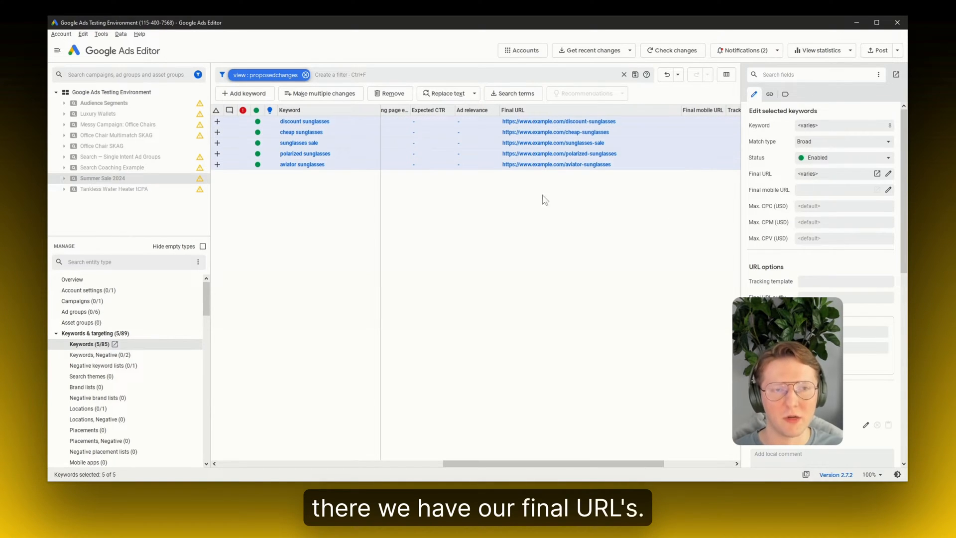
click(487, 207)
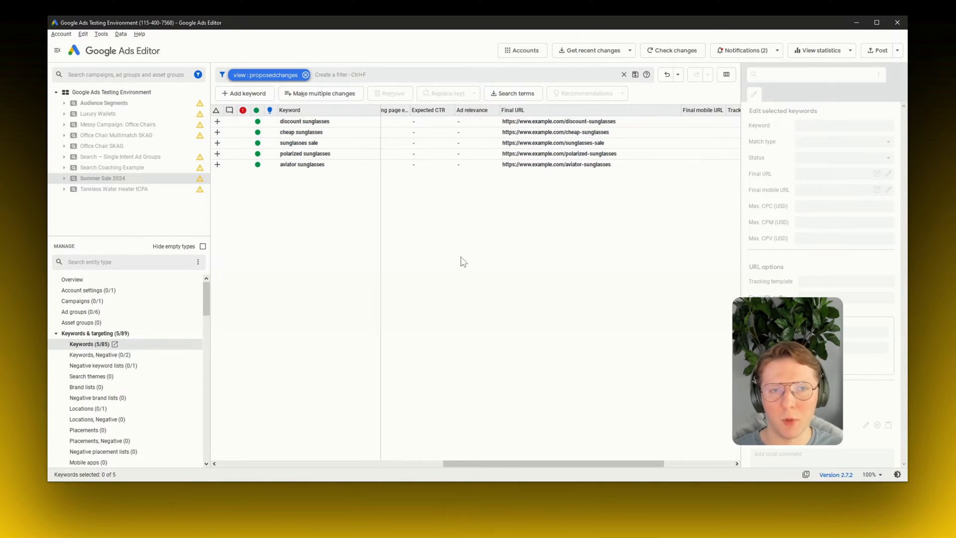
key(alt+Tab)
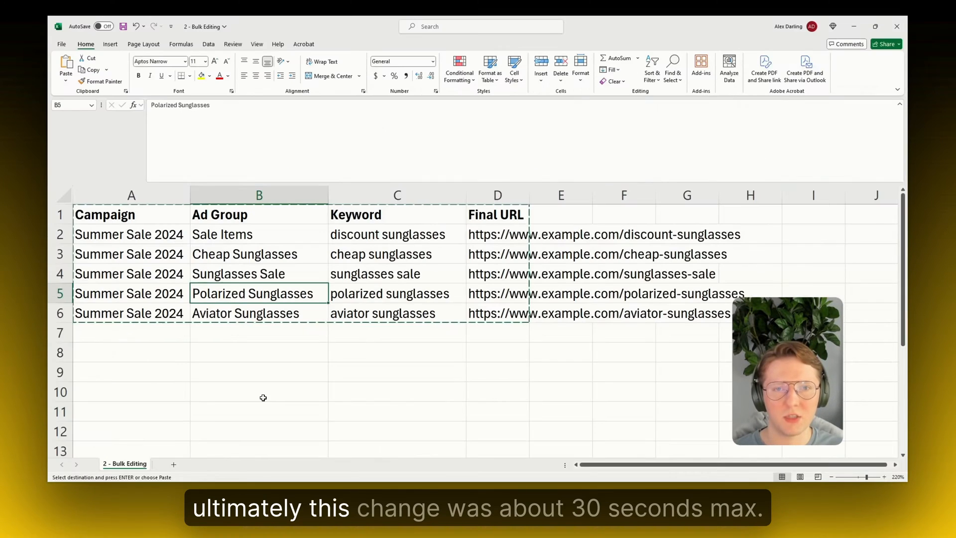
click(440, 222)
drag(476, 312, 143, 210)
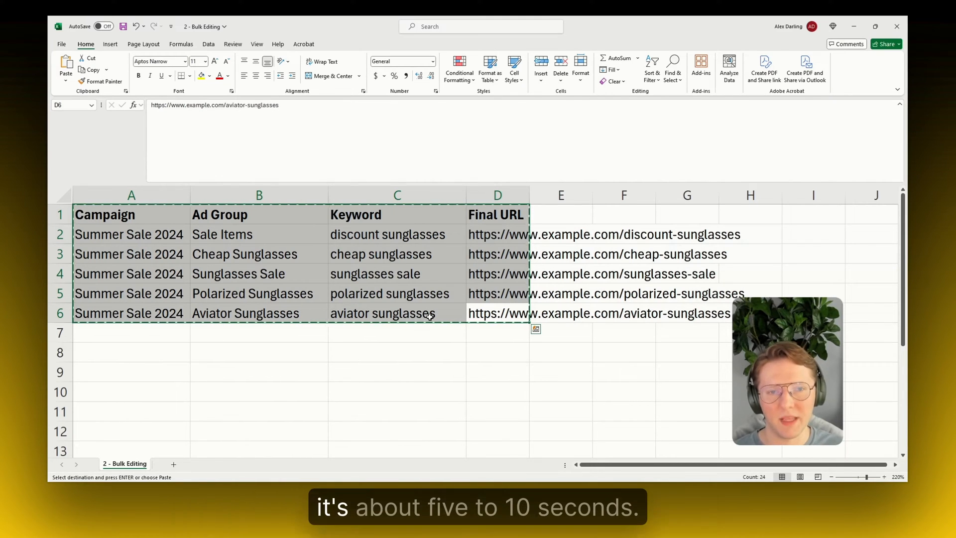
key(alt+Tab)
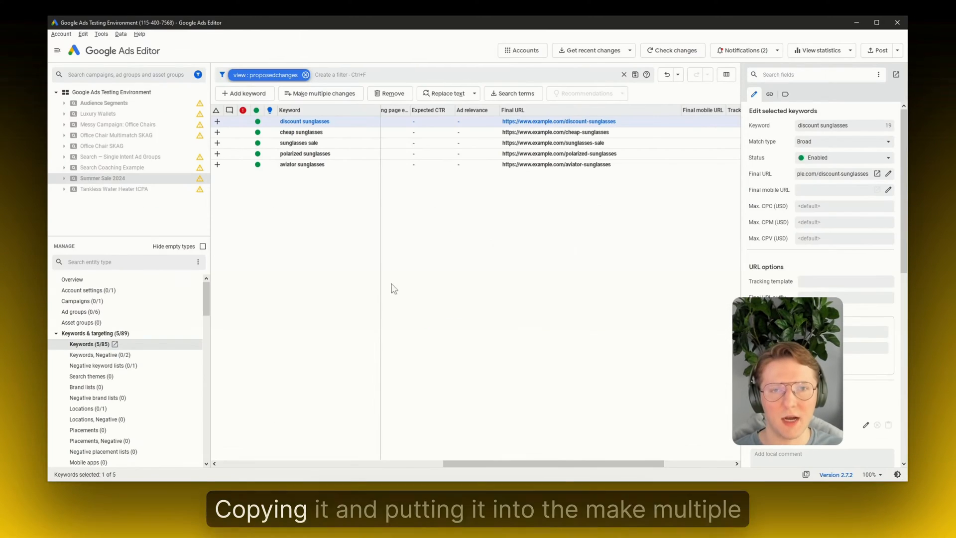
click(331, 95)
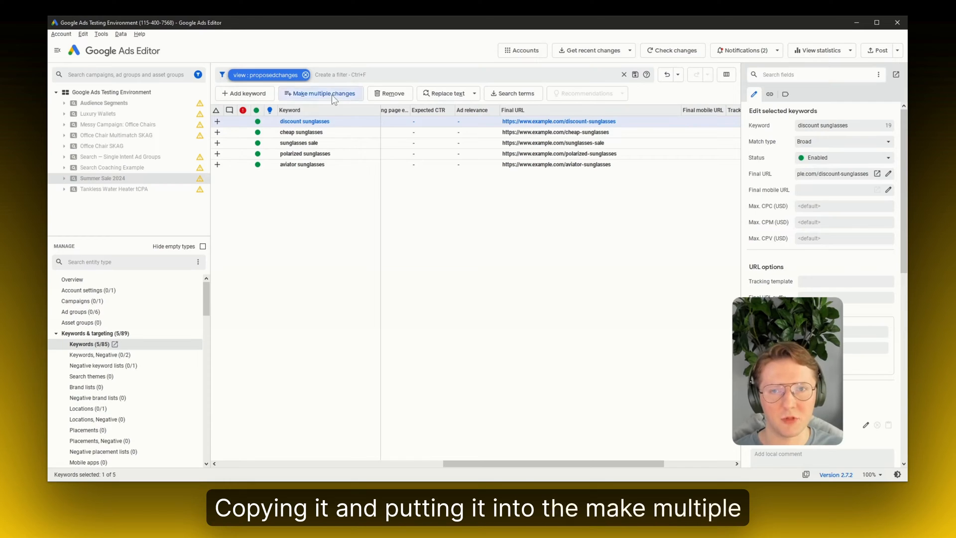
click(131, 84)
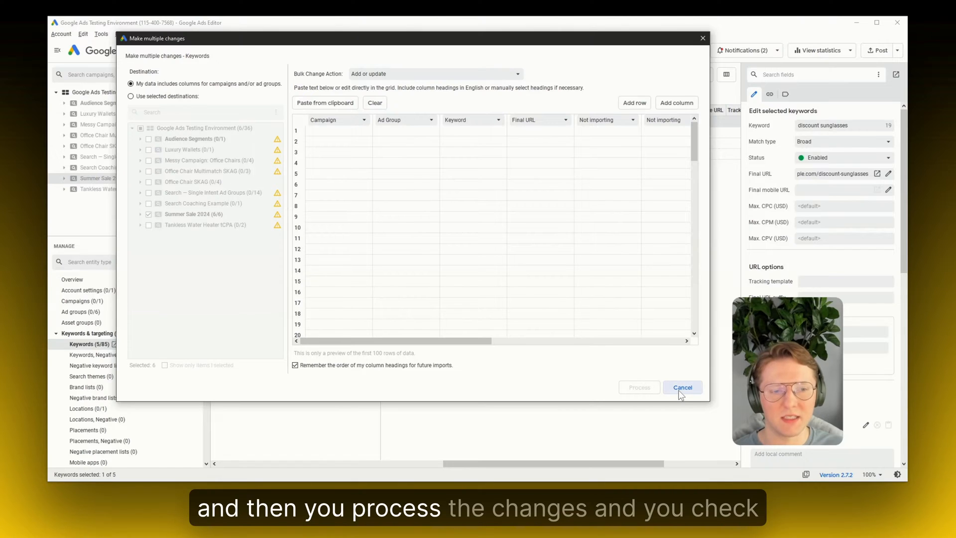
click(655, 387)
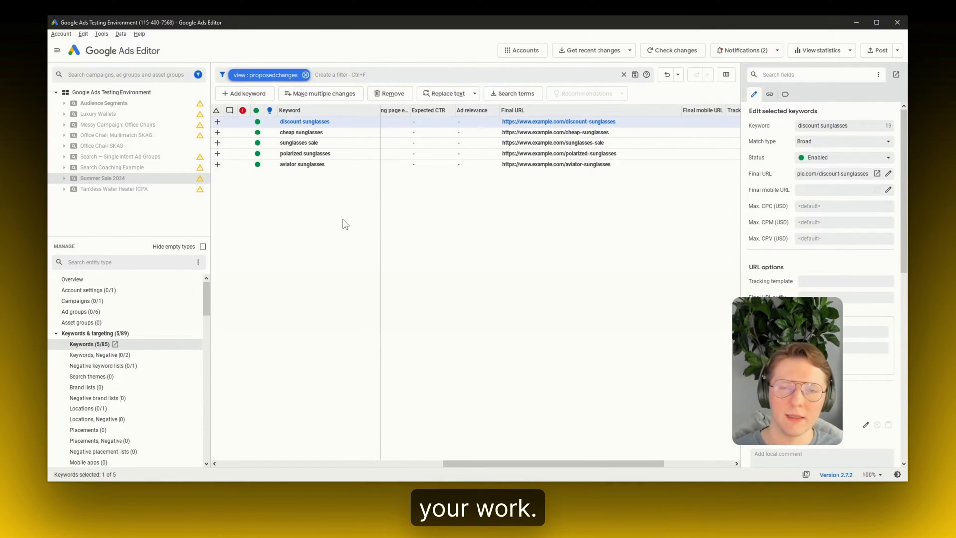
click(439, 189)
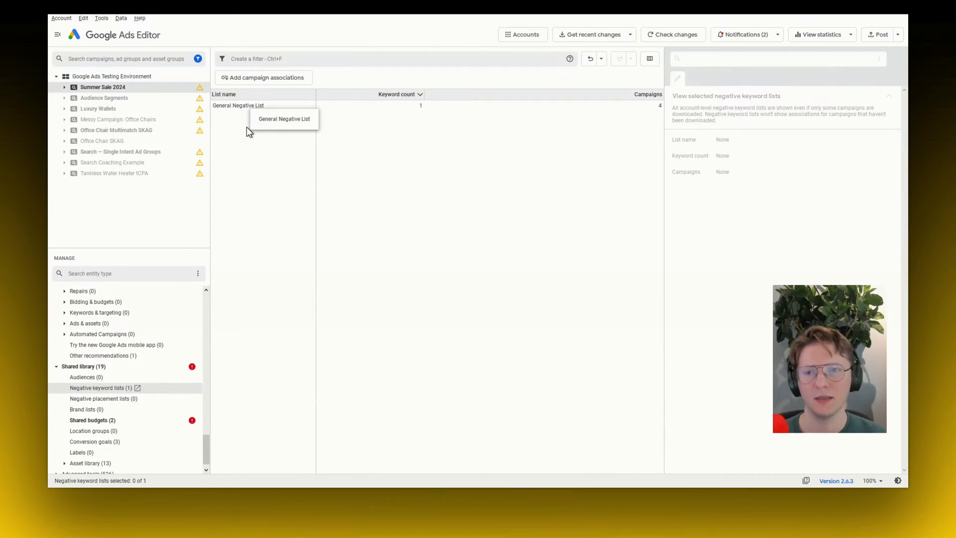
Associate the General Negative List with the Summer Sale 2024, Audience Segments, Messy Campaign: Office Chairs and Office Chair SKAG campaigns, without posting the changes
click(242, 105)
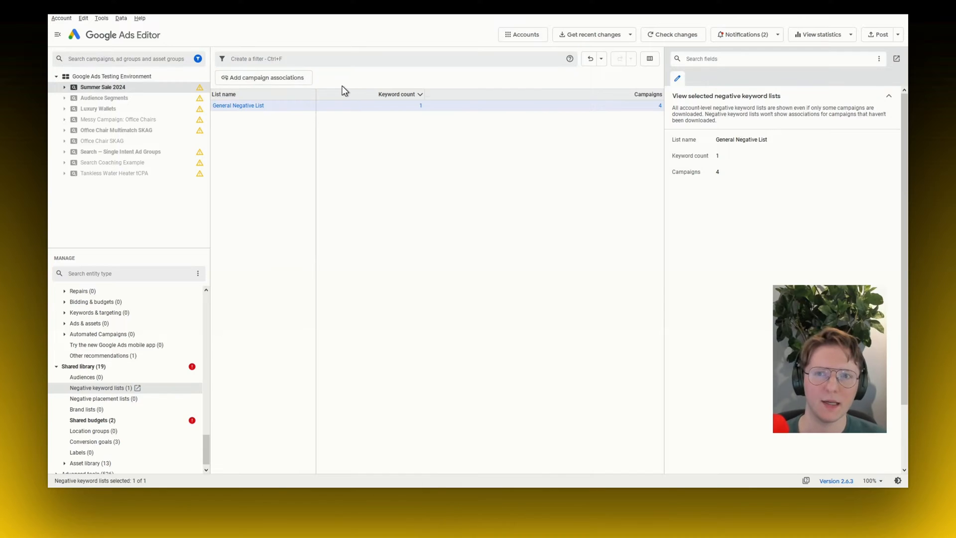
click(260, 78)
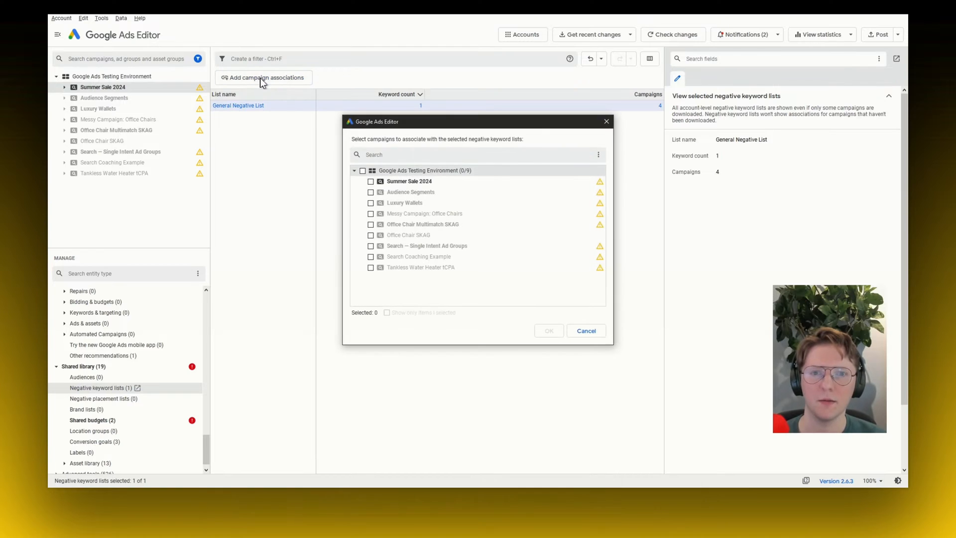
click(402, 181)
click(404, 192)
click(412, 213)
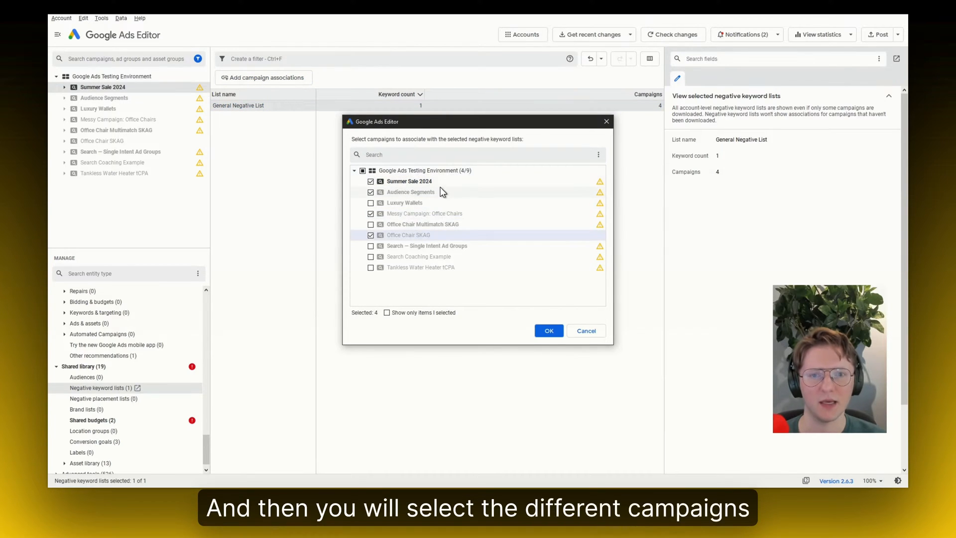
click(552, 331)
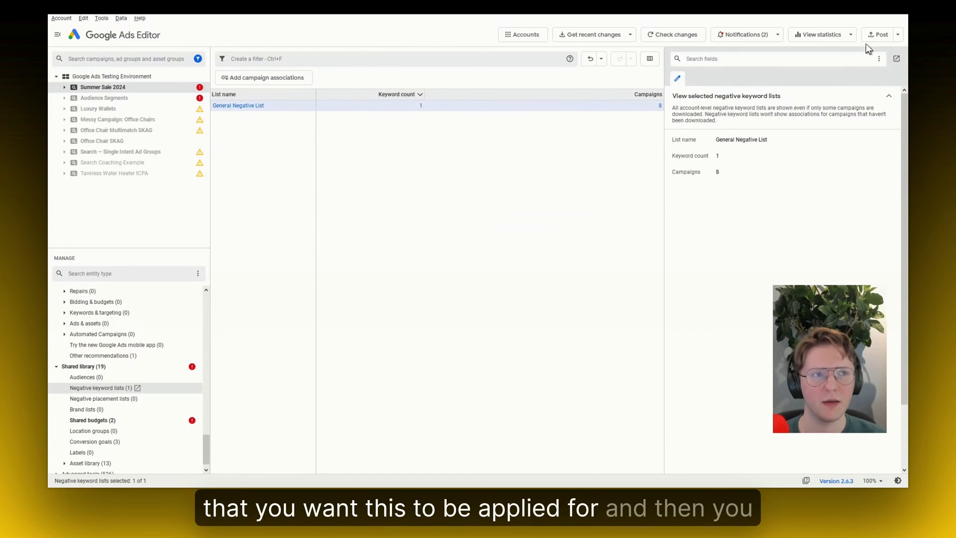
click(877, 35)
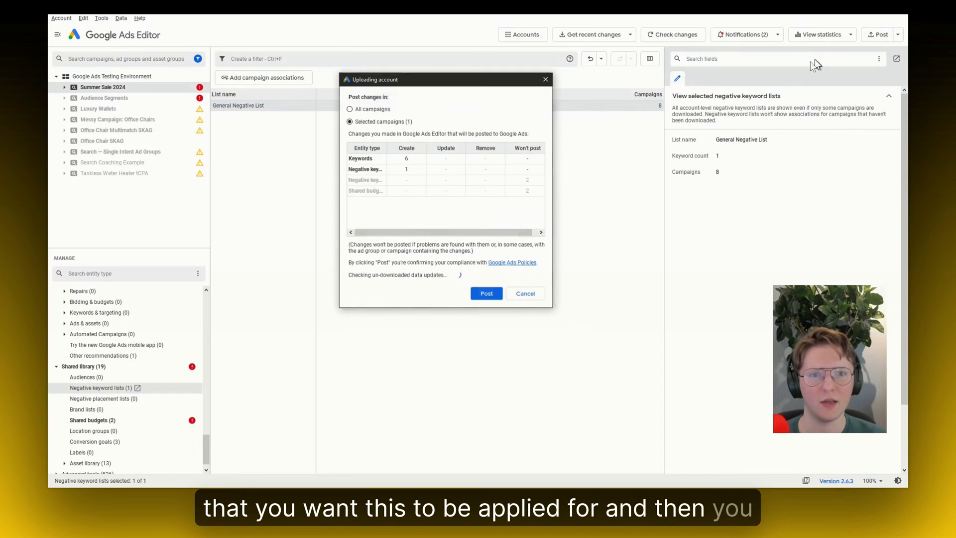
click(526, 293)
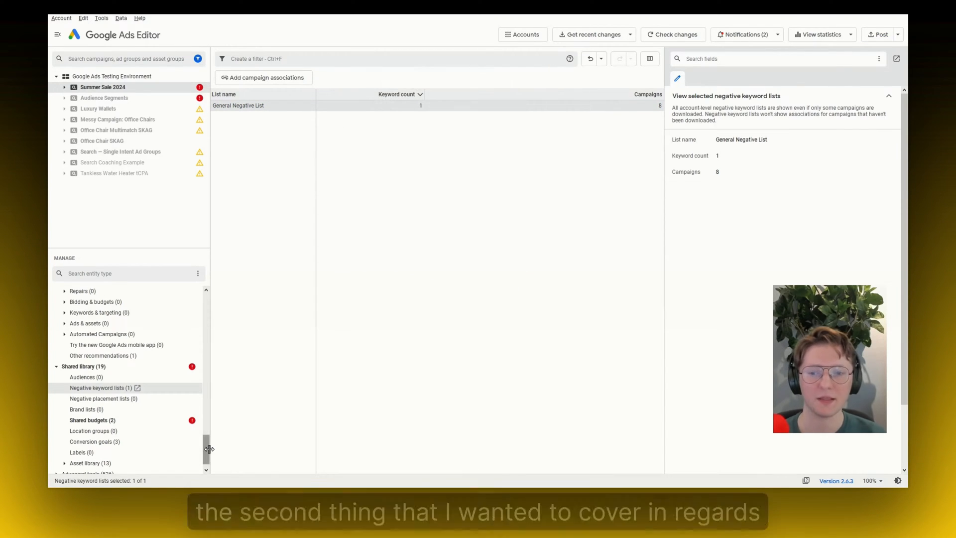
Remove the negative keyword Free from the Cheap Sunglasses ad group in the Summer Sale 2024 campaign
drag(207, 443, 214, 306)
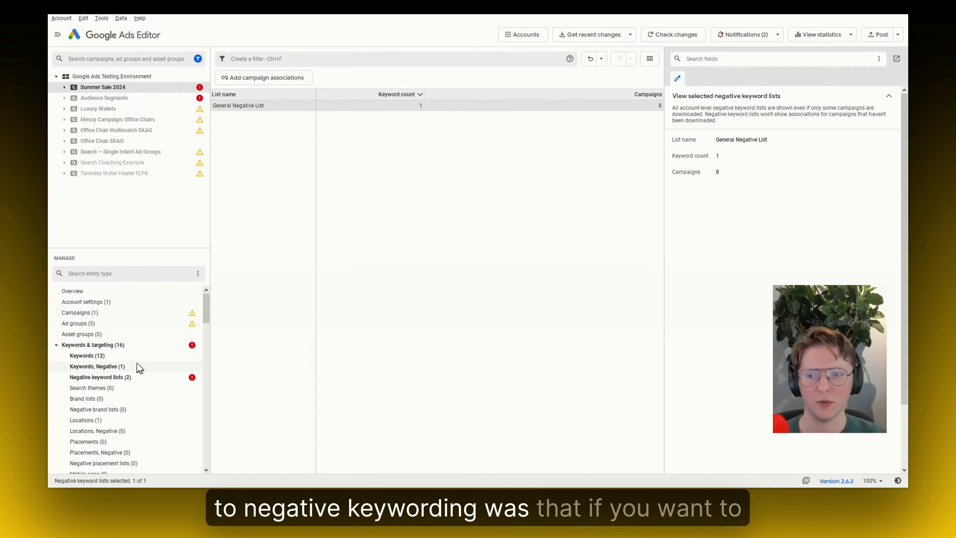
click(136, 364)
click(306, 106)
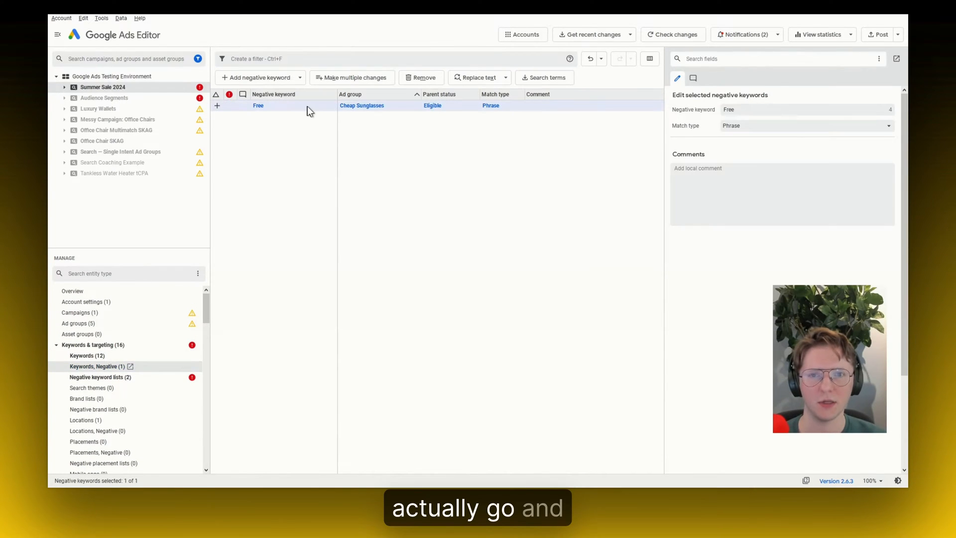
key(Delete)
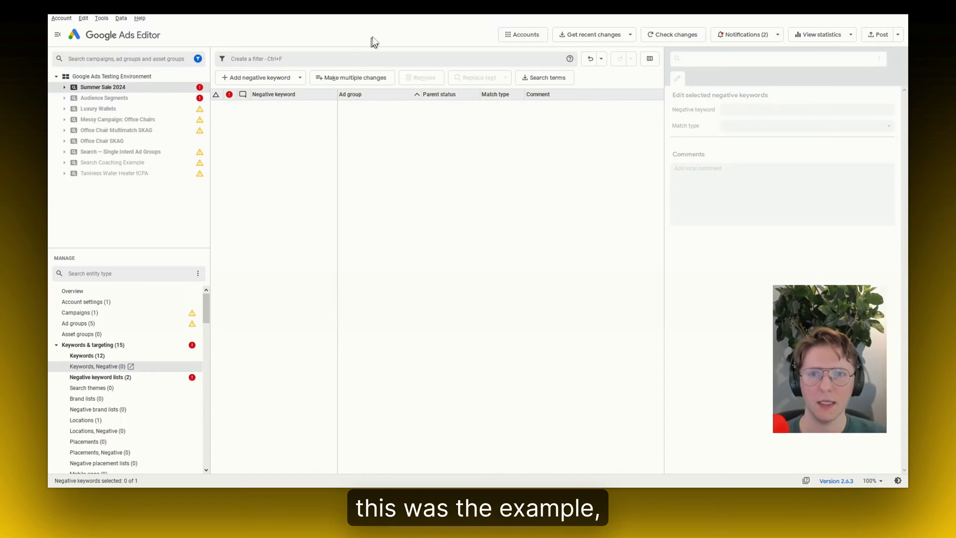
Start multiple negative keyword changes using the data's own columns, entering campaign Summer Sale 2024 and ad group Cheap Sunglasses in the first row
click(330, 77)
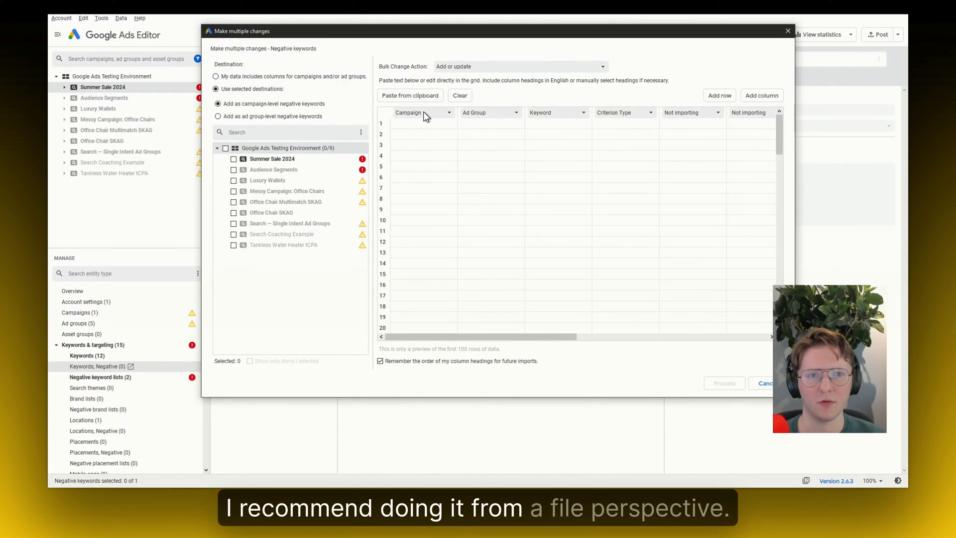
click(413, 122)
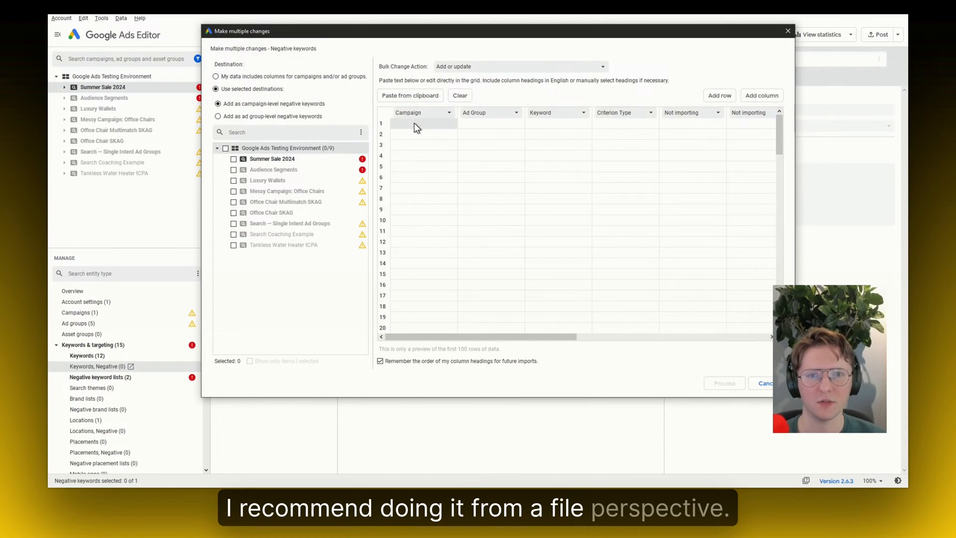
click(281, 76)
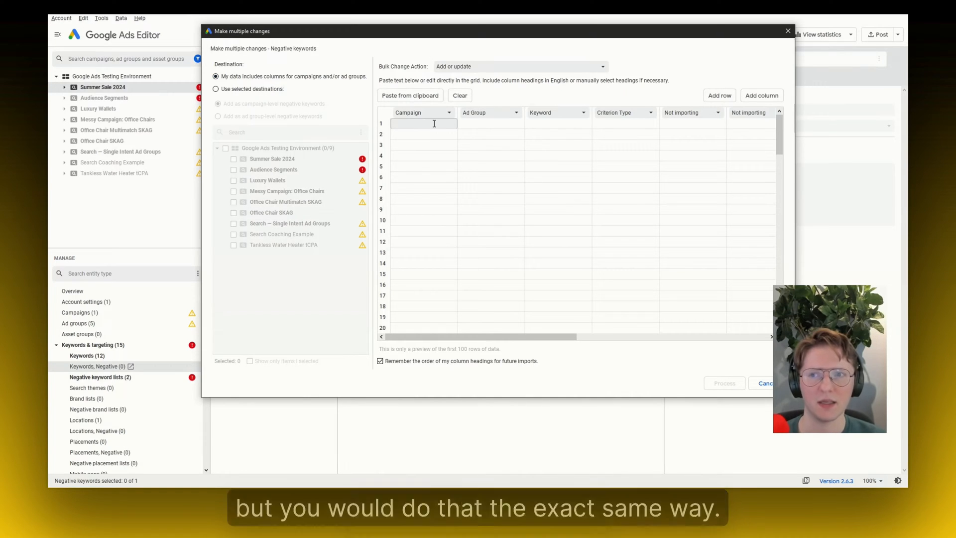
text(Summer Sale 2024)
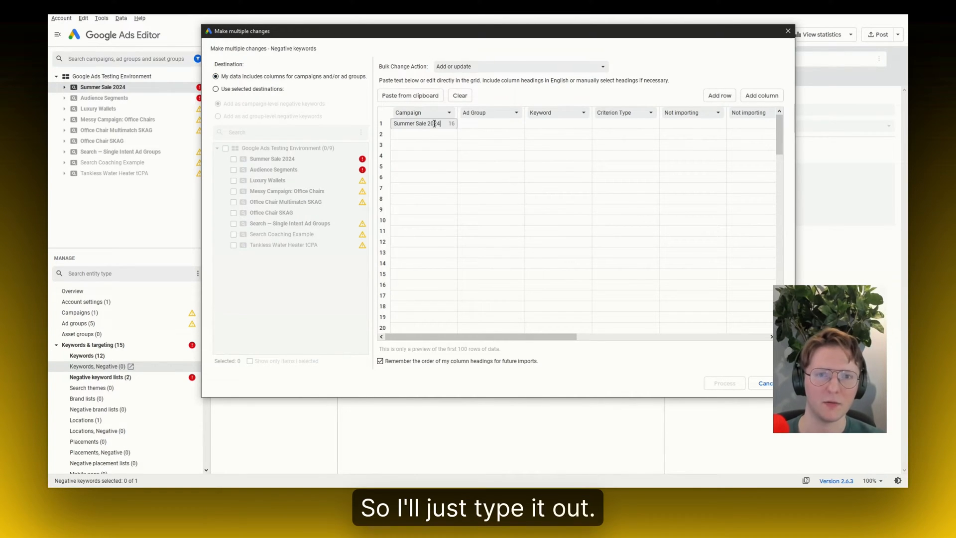
click(480, 122)
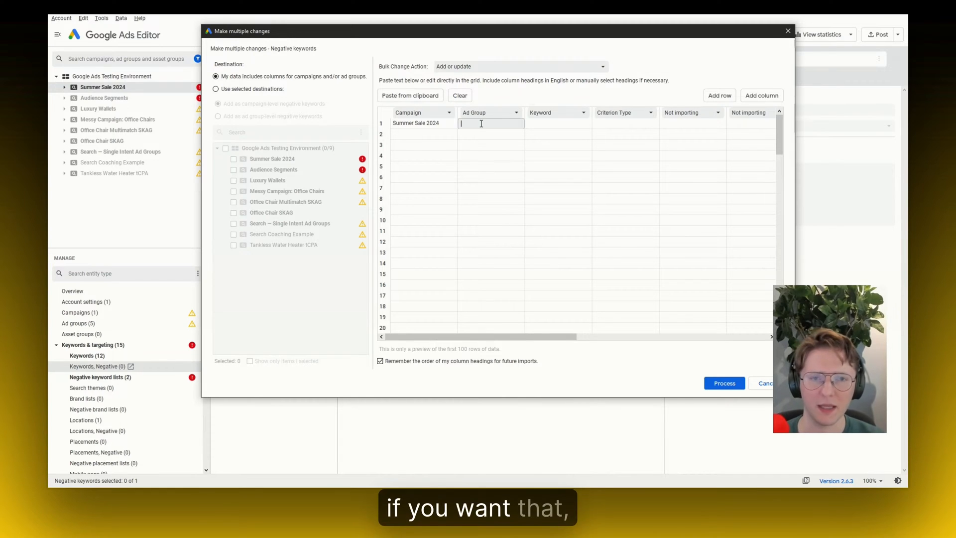
text(C)
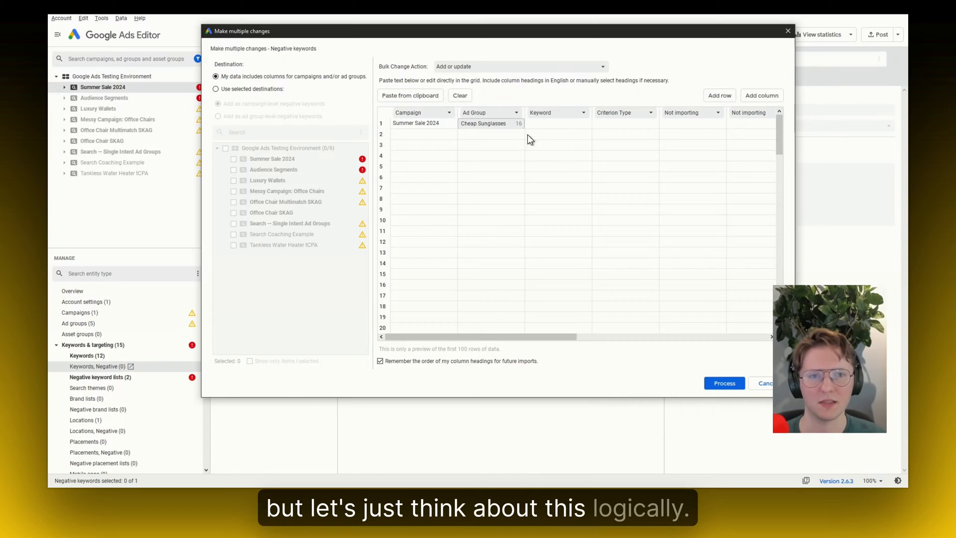
text(heap Sunglasses)
click(548, 127)
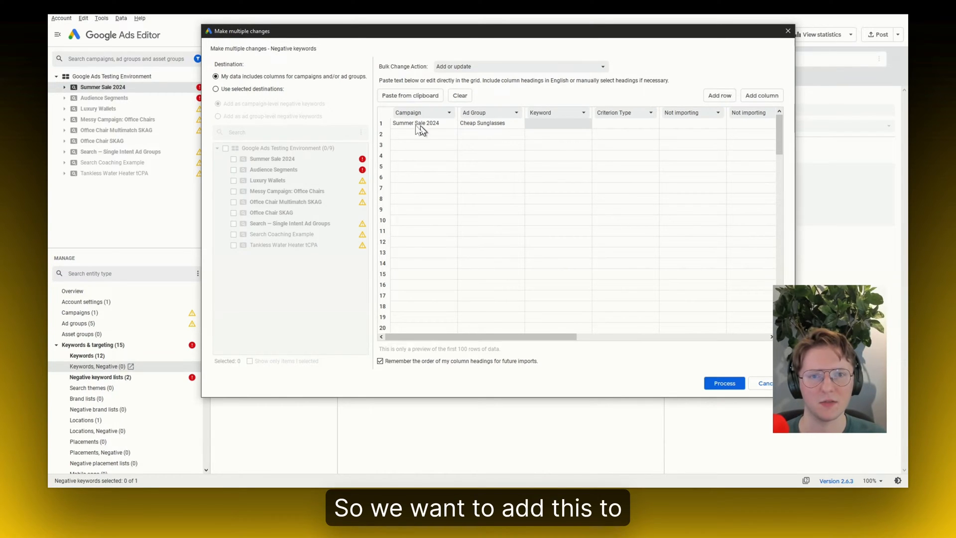
drag(420, 126, 490, 123)
click(541, 124)
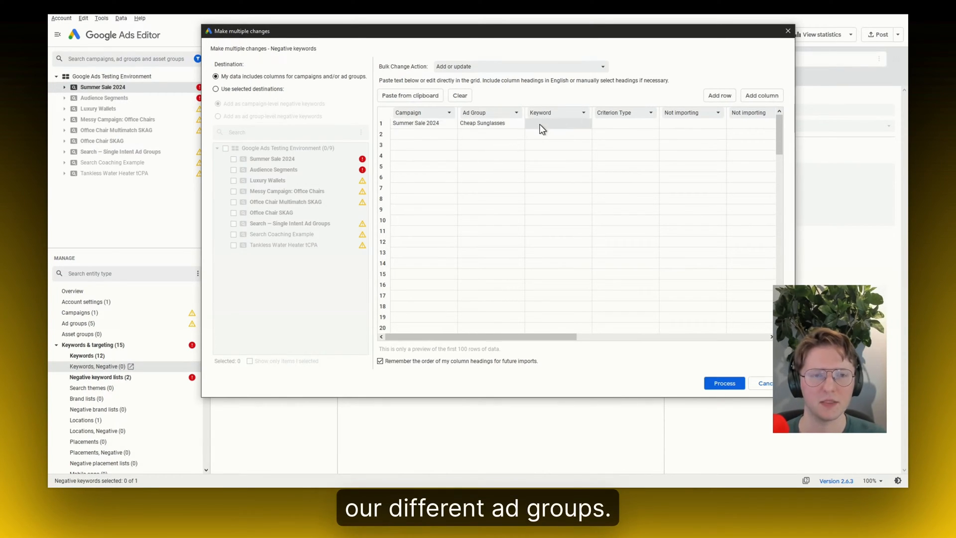
Change the destination to campaign-level negative keywords for selected destinations and exclude the ad group column from the import
click(239, 88)
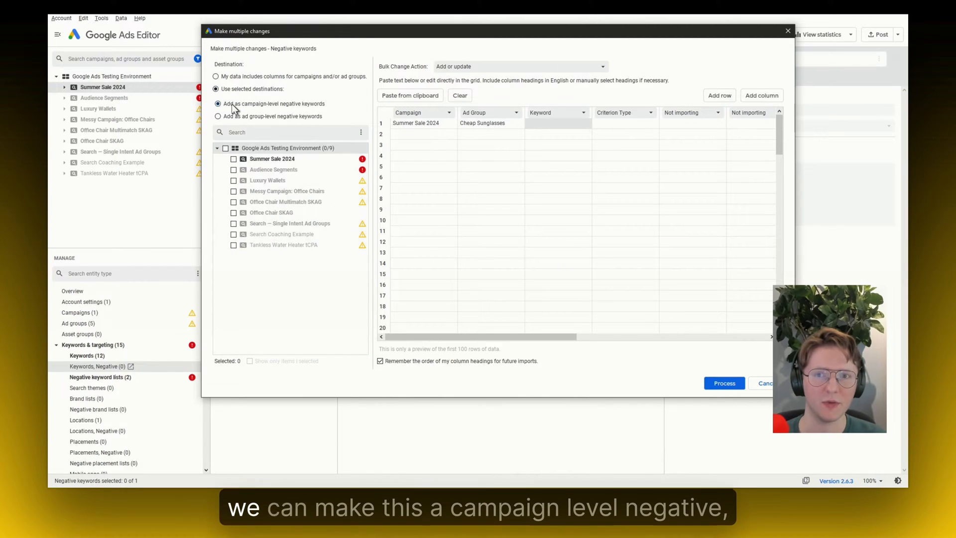
click(500, 125)
click(468, 112)
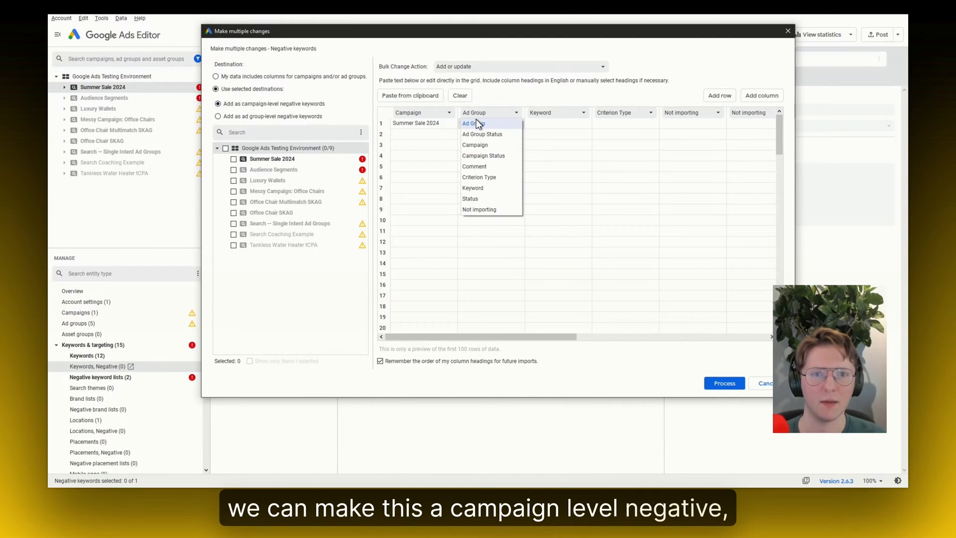
click(486, 210)
click(500, 122)
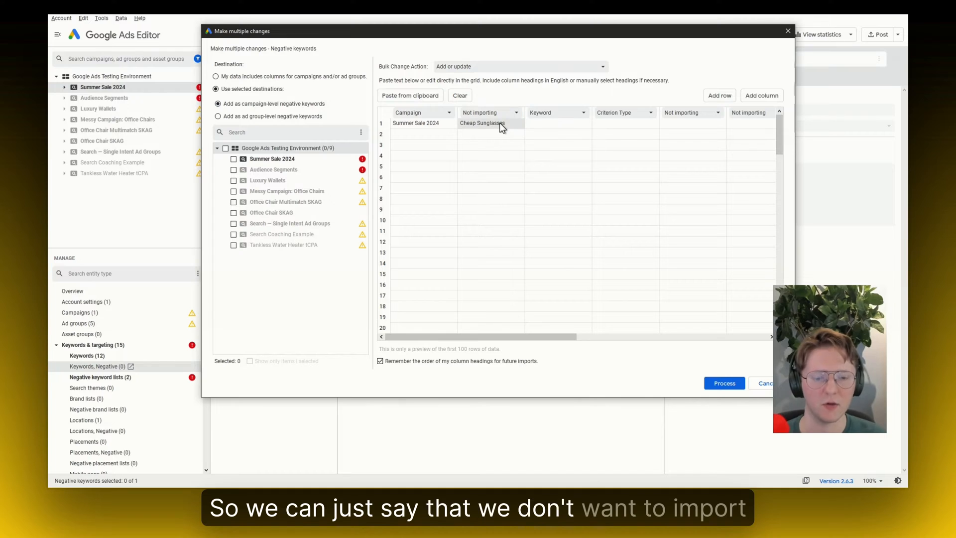
Enter Reviews as the first row's negative keyword and set its criterion type to Phrase
click(572, 133)
click(574, 123)
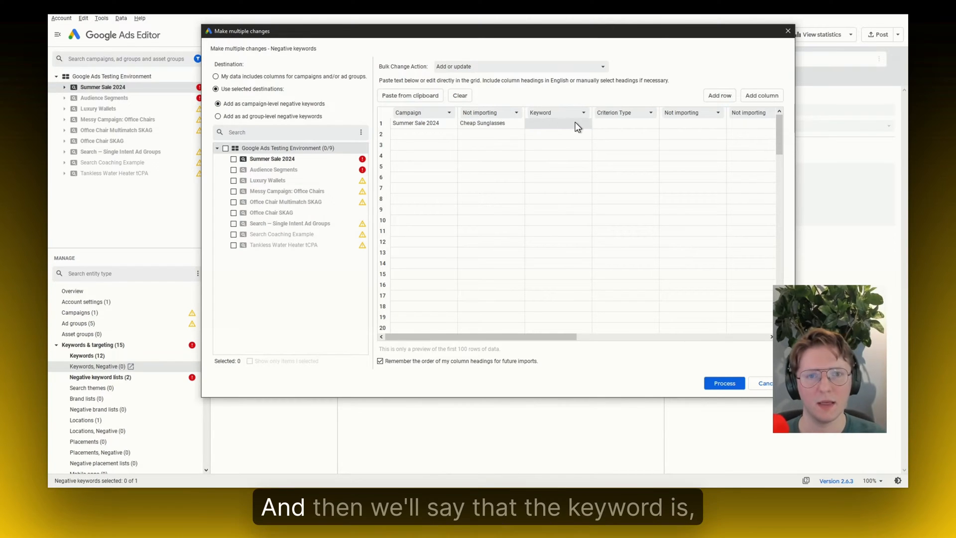
double_click(563, 120)
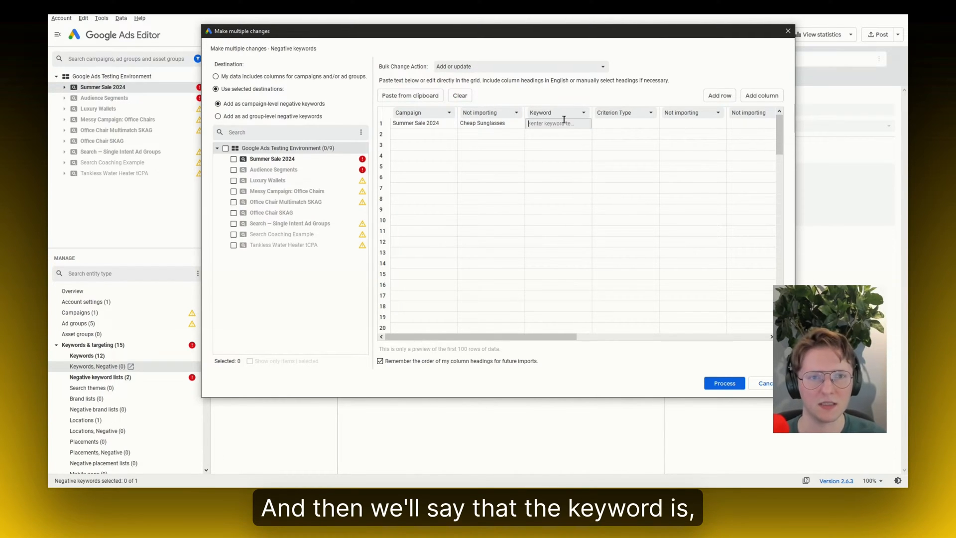
text(Reviews)
click(627, 127)
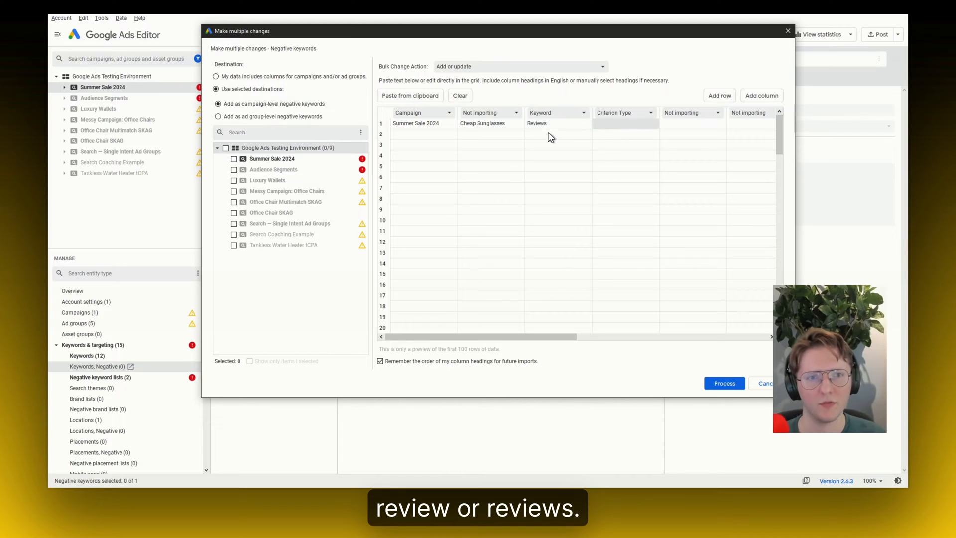
click(641, 124)
click(652, 123)
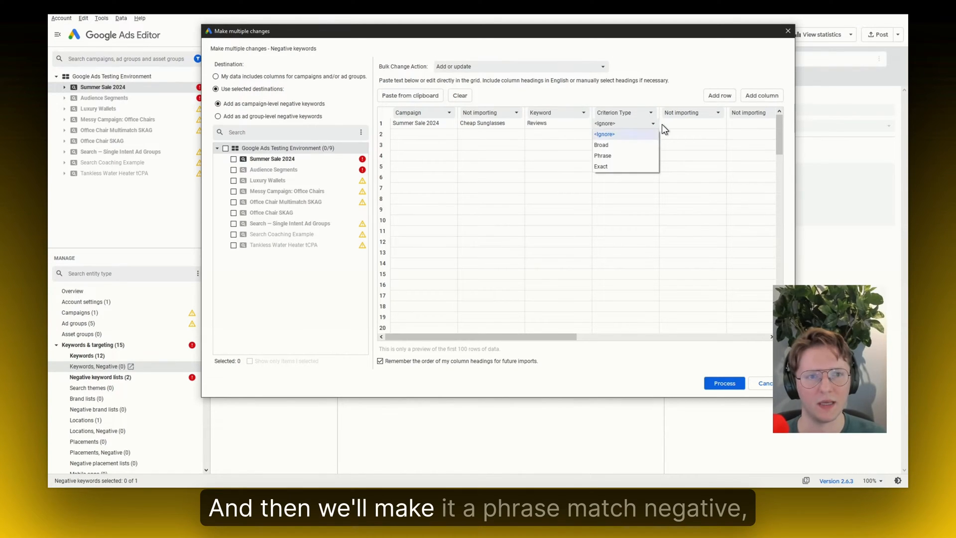
click(614, 157)
Fill the second row with campaign Summer Sale 2024, keyword Download and criterion type Phrase
click(415, 125)
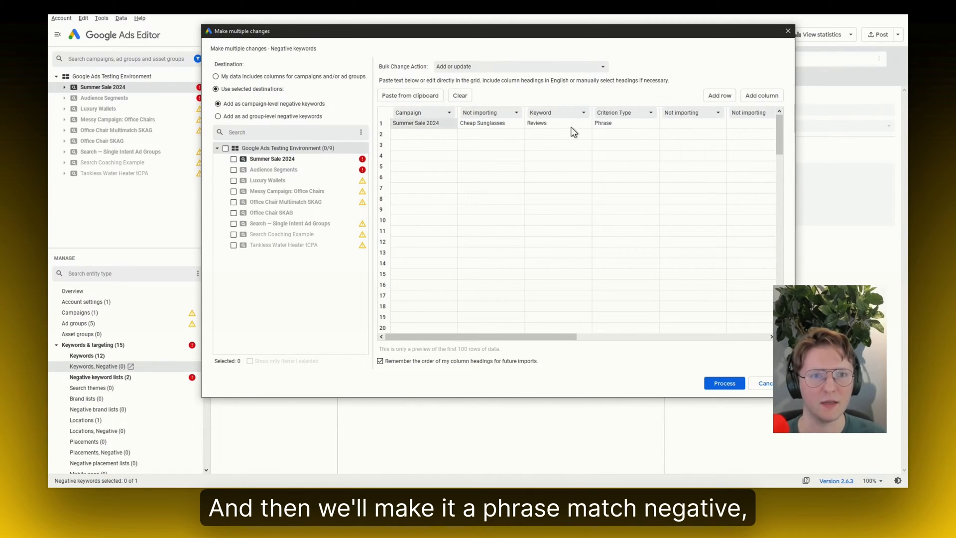
click(437, 134)
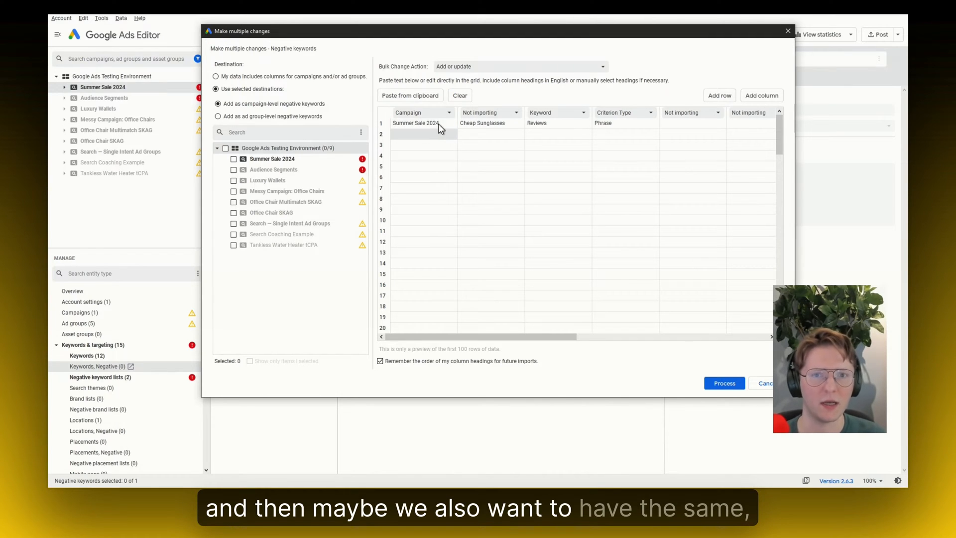
click(438, 124)
click(433, 137)
text(Summer S)
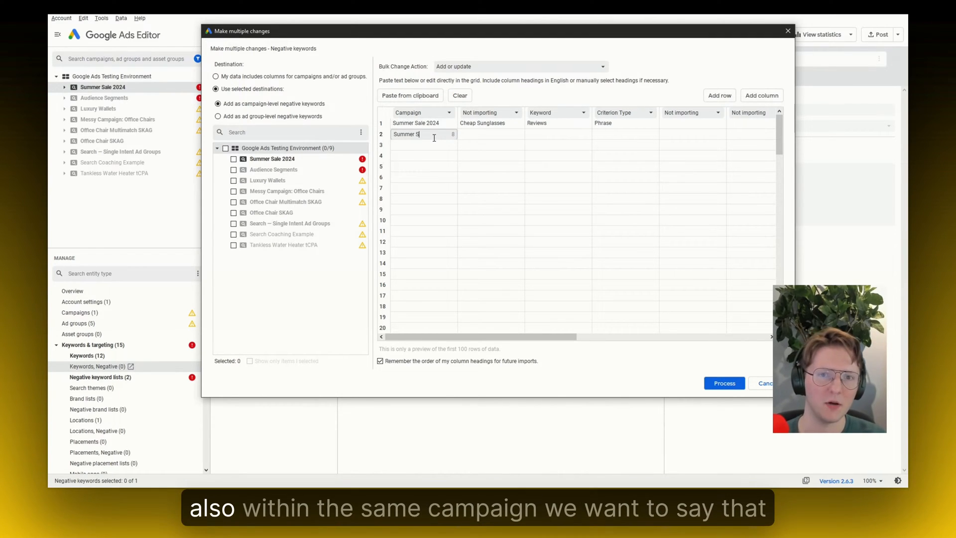
text(ale 2024)
click(563, 134)
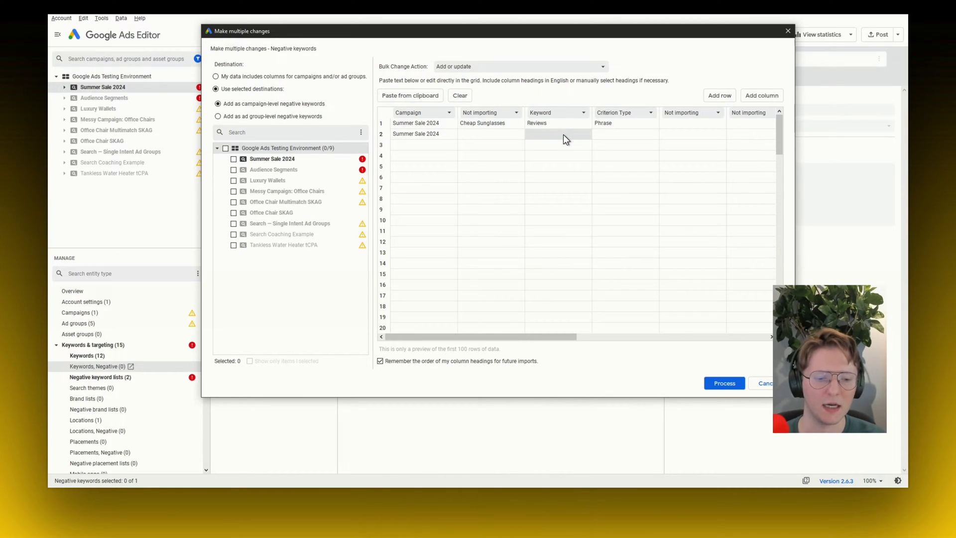
text(Download)
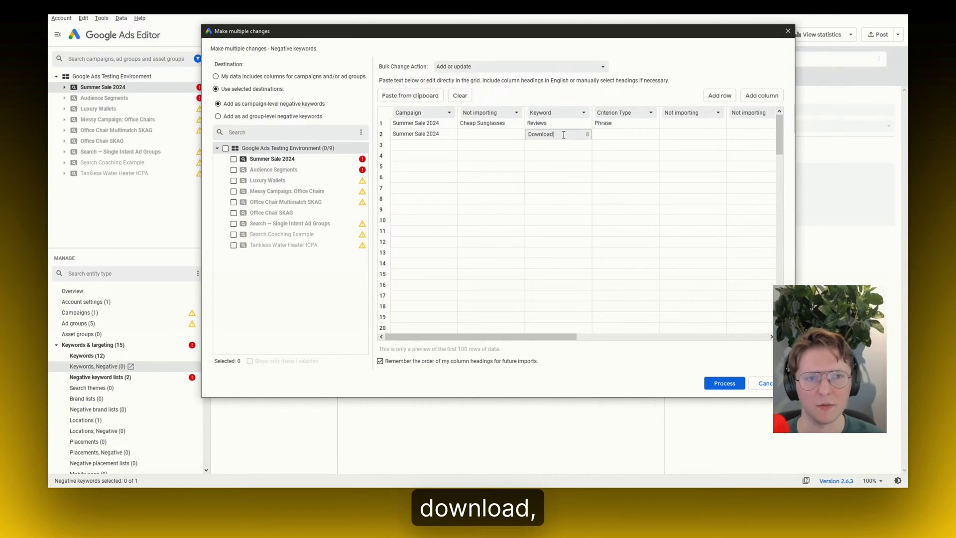
click(618, 134)
key(p)
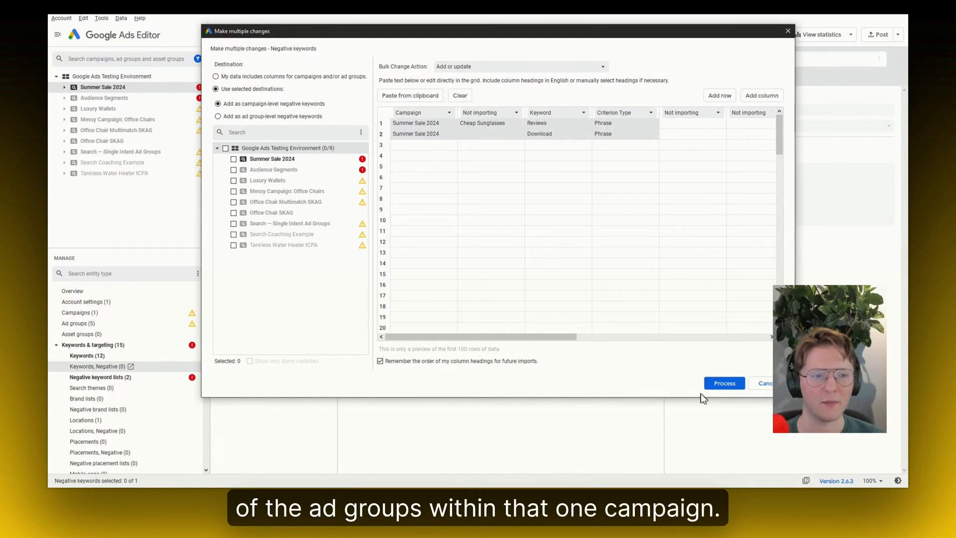
Process the negative keyword rows, review the proposed Download and Reviews negatives, and keep the changes
click(721, 382)
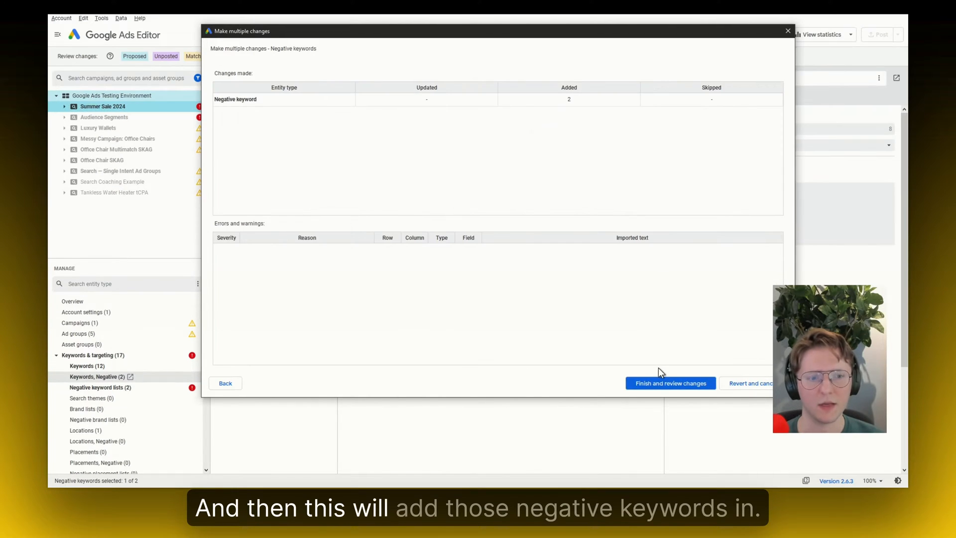
click(662, 382)
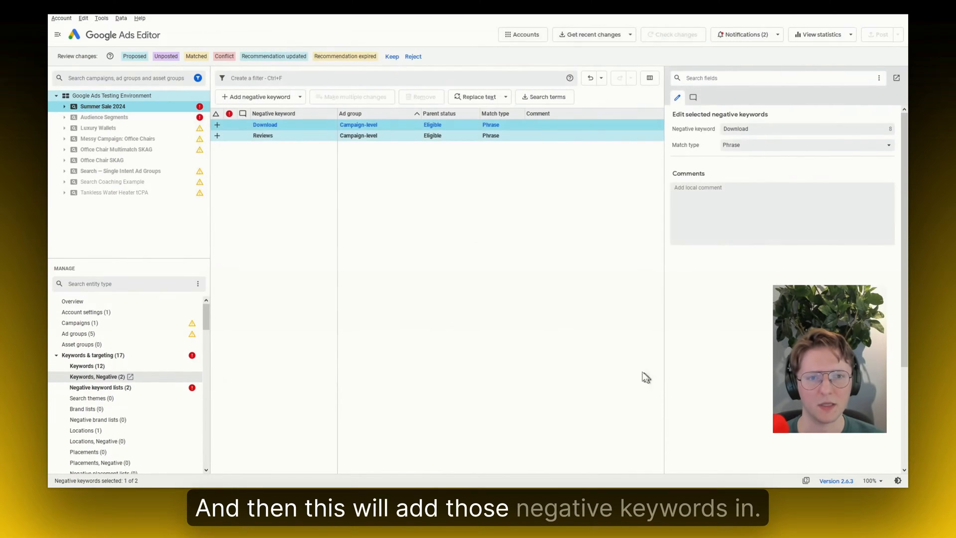
shift+click(374, 136)
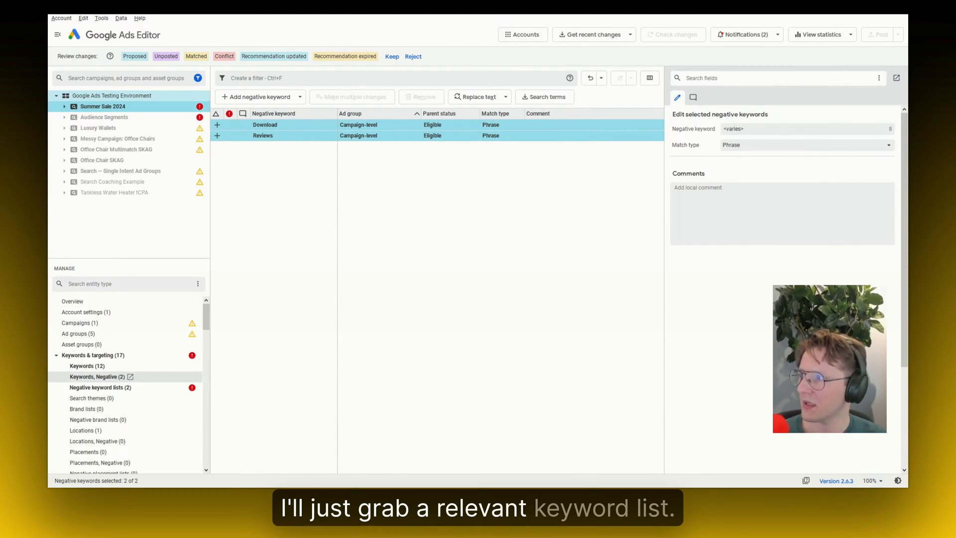
click(288, 174)
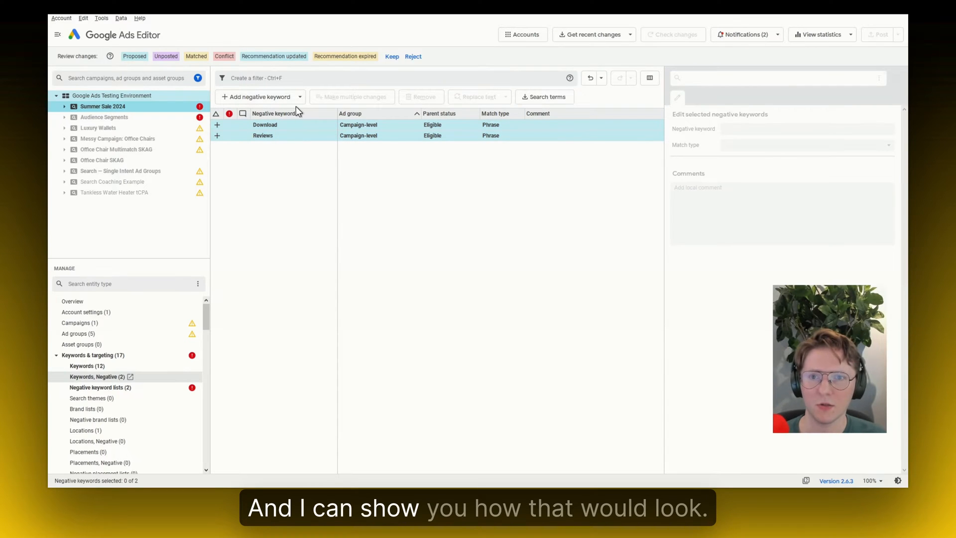
click(391, 56)
Open a bulk negative keyword import with campaign columns included in the data and paste the Summer Sale 2024 office chair keyword rows
click(330, 78)
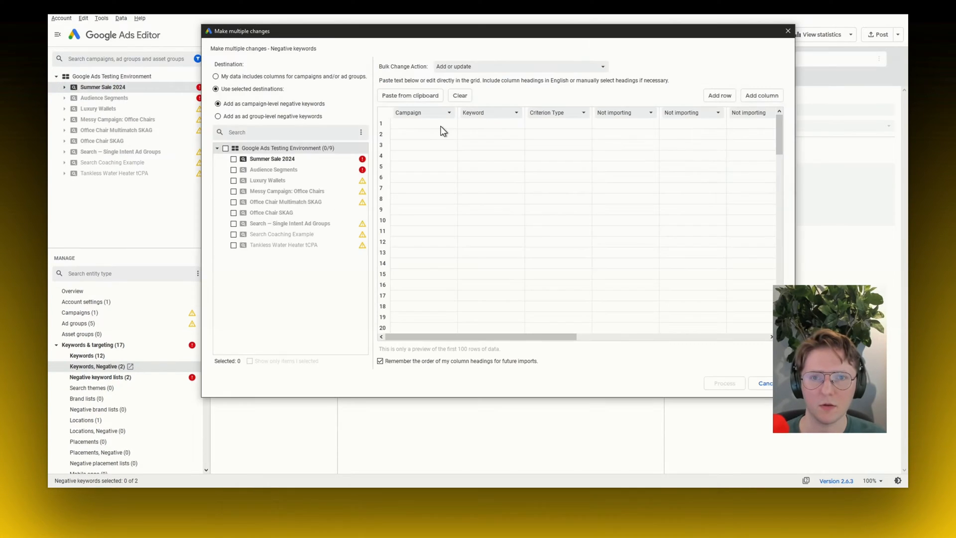
click(226, 74)
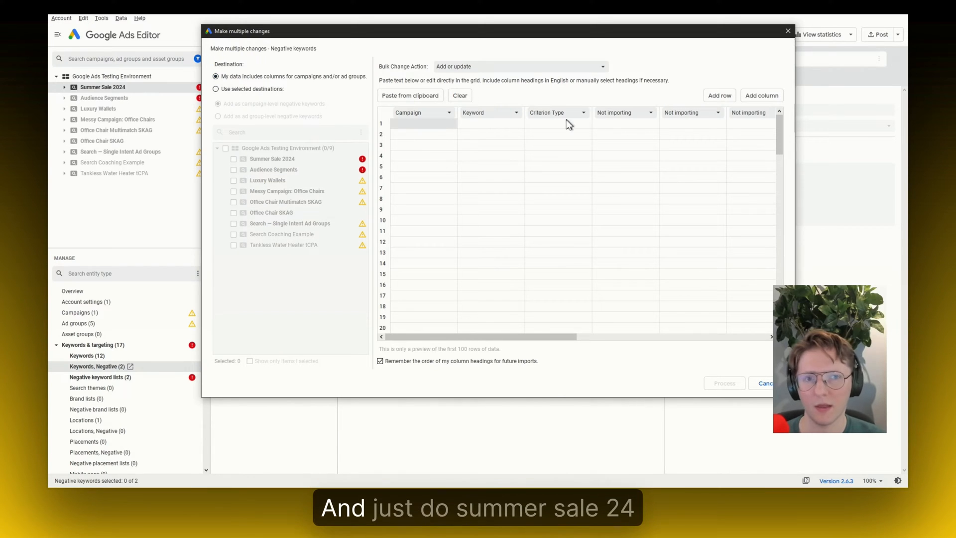
key(alt+Tab)
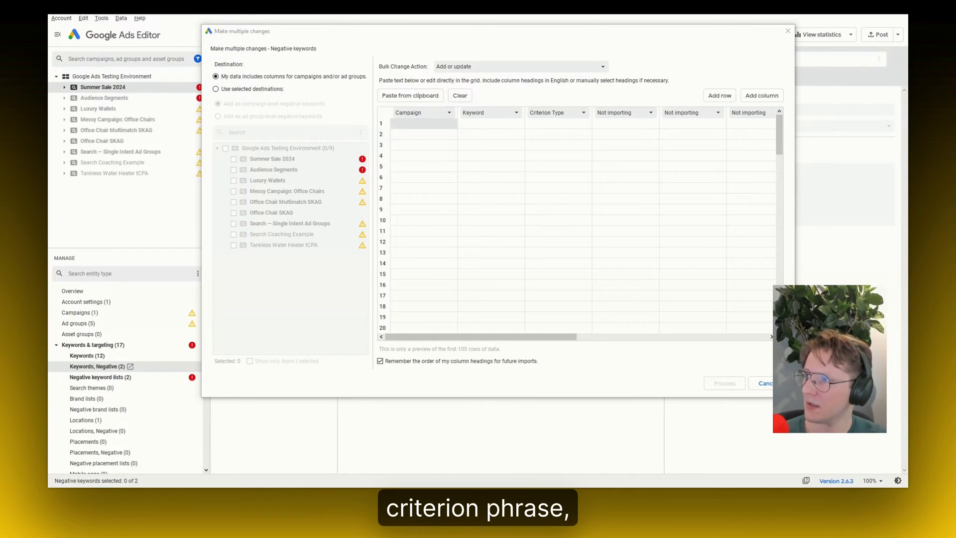
click(557, 114)
click(555, 114)
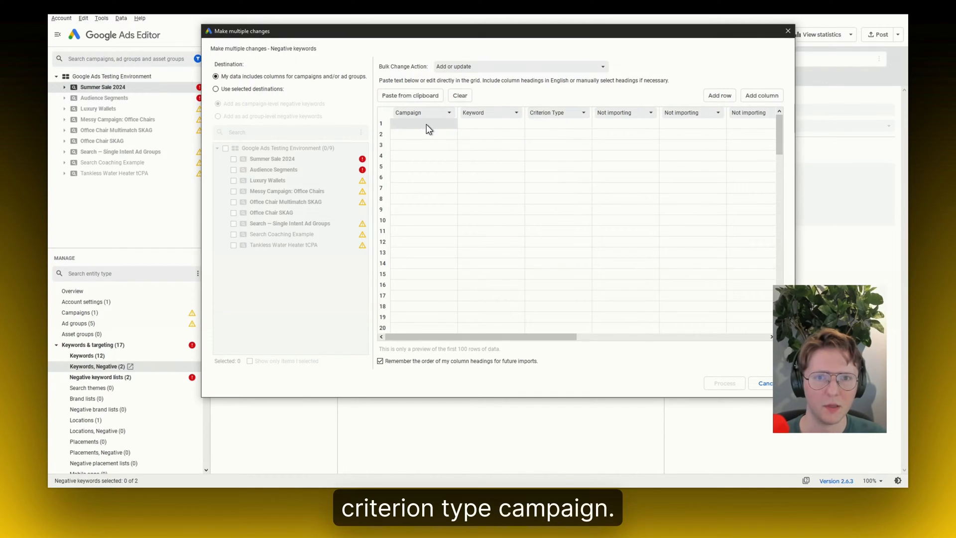
key(ctrl+v)
Check the pasted Summer Sale 2024 rows, process them as negative keywords, and finish the import to review the proposed changes
scroll(496, 151, down, 8)
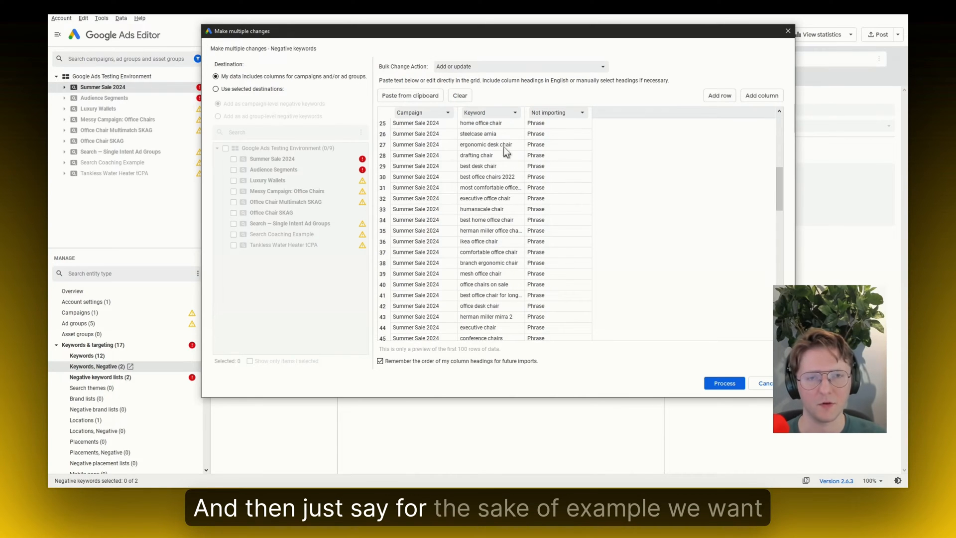
scroll(513, 174, down, 12)
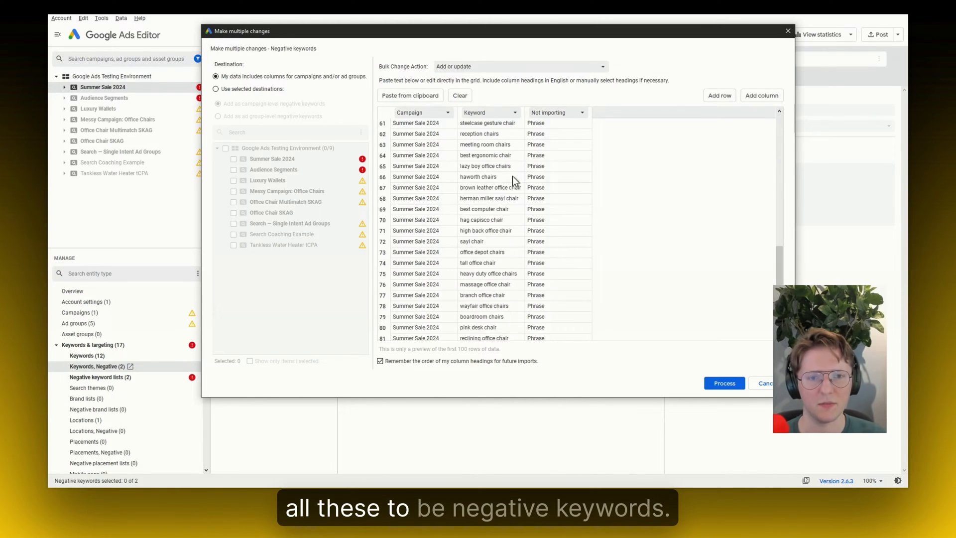
scroll(515, 181, up, 20)
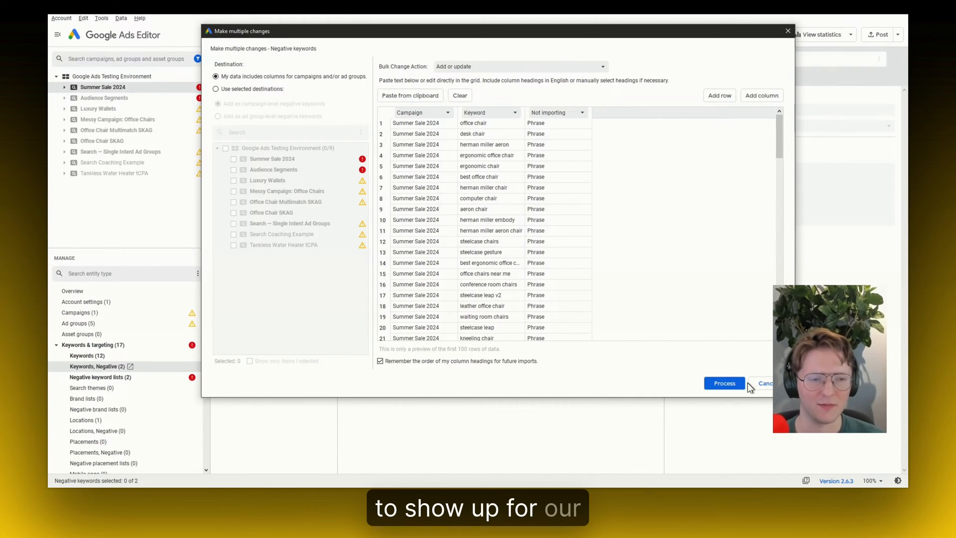
click(728, 387)
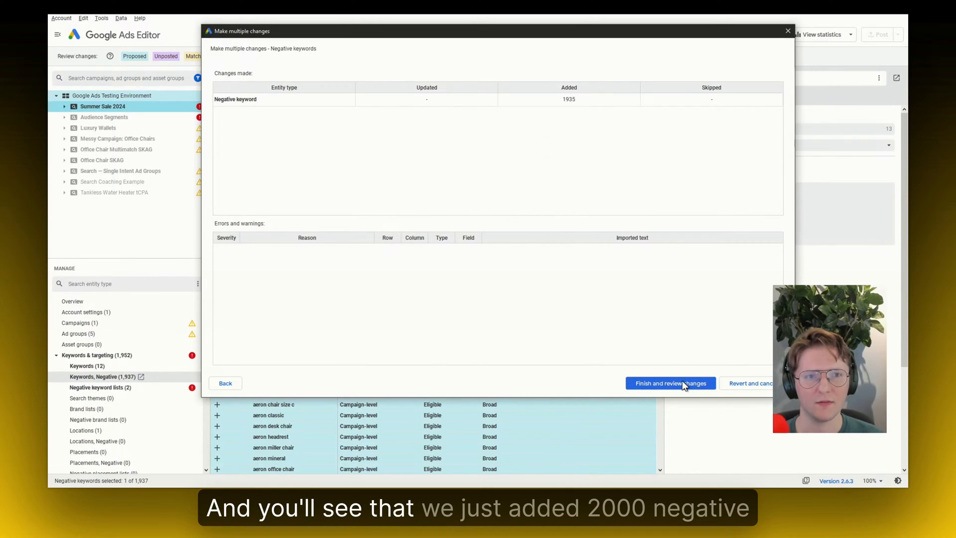
click(564, 103)
click(671, 383)
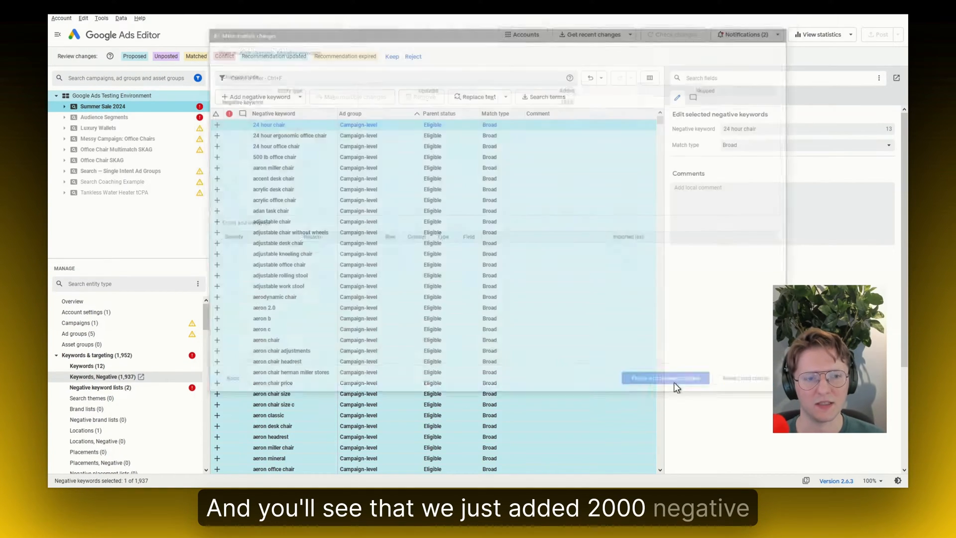
Look through the proposed negative keywords and change their match type
scroll(560, 163, down, 10)
drag(663, 128, 667, 100)
click(754, 145)
click(745, 156)
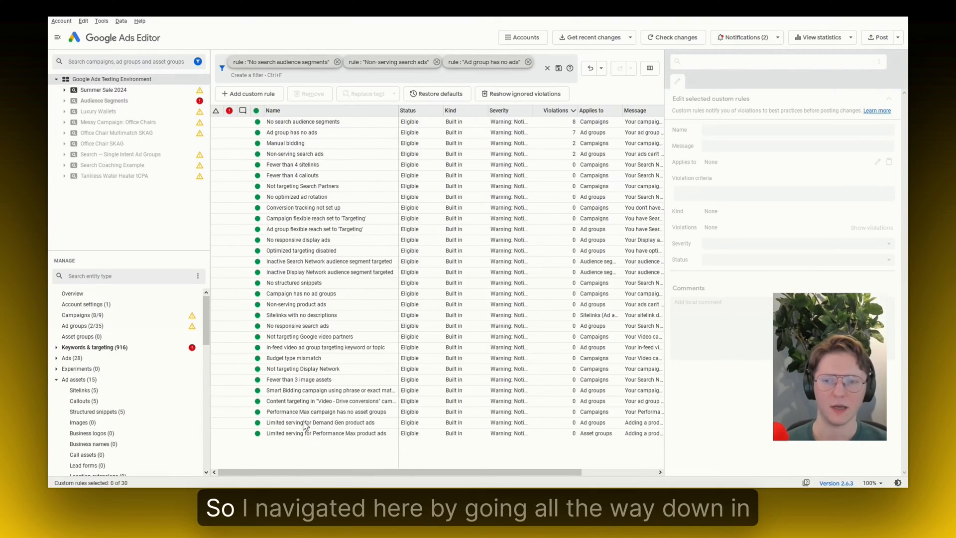
Locate Custom rules under Advanced tools and examine the list of built-in rules
drag(206, 315, 204, 441)
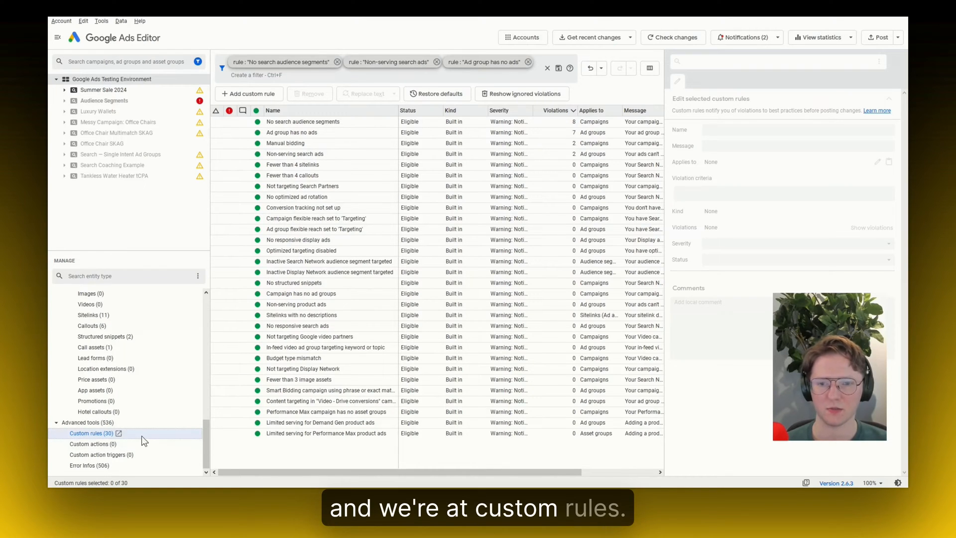
click(313, 444)
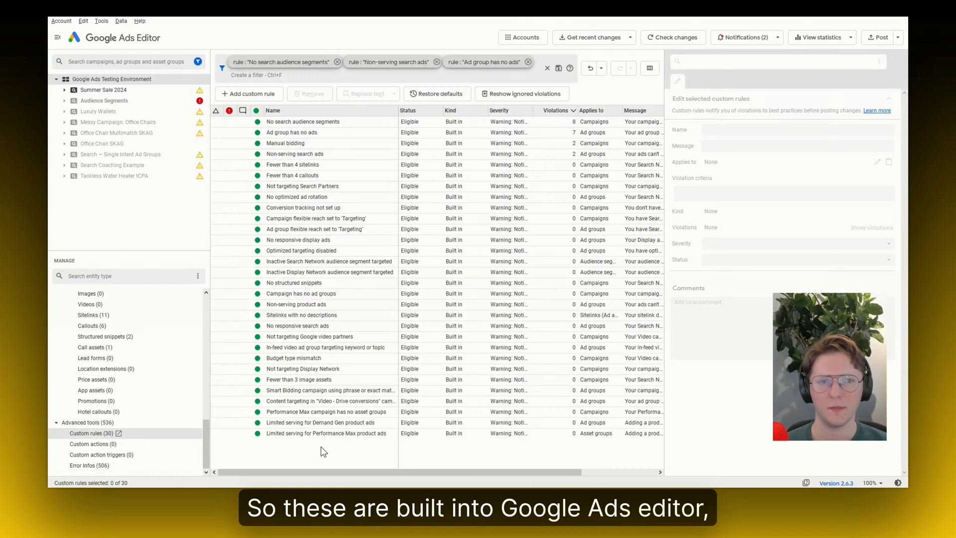
Inspect the "Ad group has no ads" and "Manual bidding" rules, and show the campaigns that violate the manual bidding rule
click(301, 132)
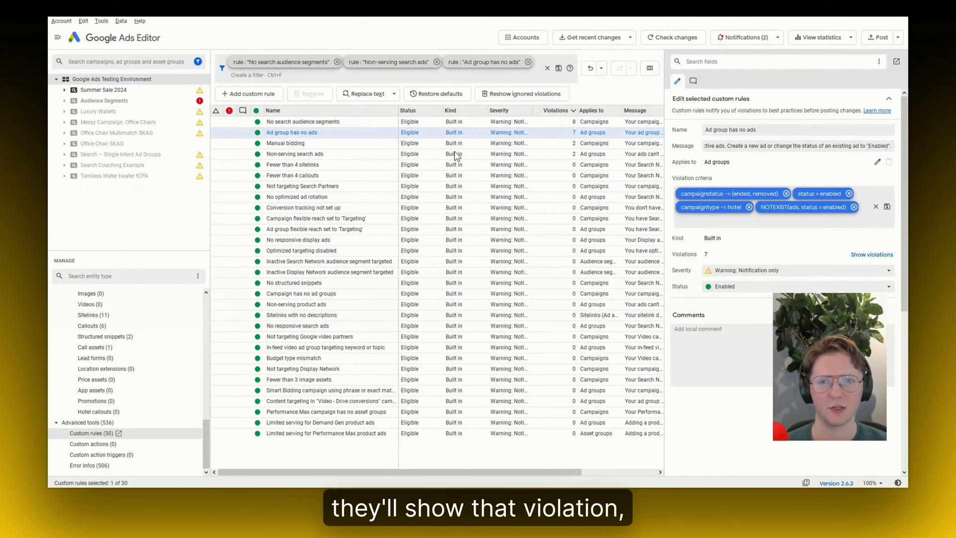
click(292, 144)
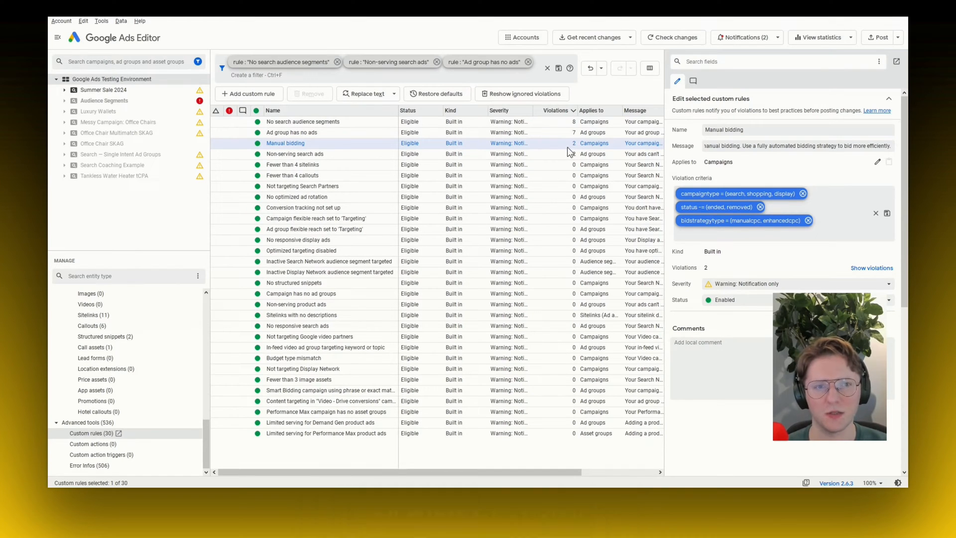
double_click(596, 144)
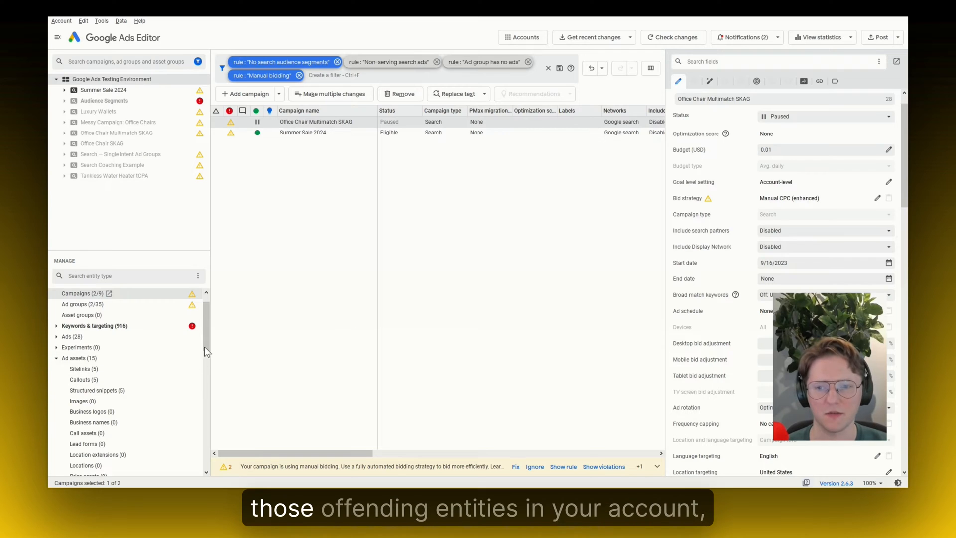
Return to the custom rules list, clear the rule selection and widen the Severity column to fit its text
drag(205, 331, 207, 444)
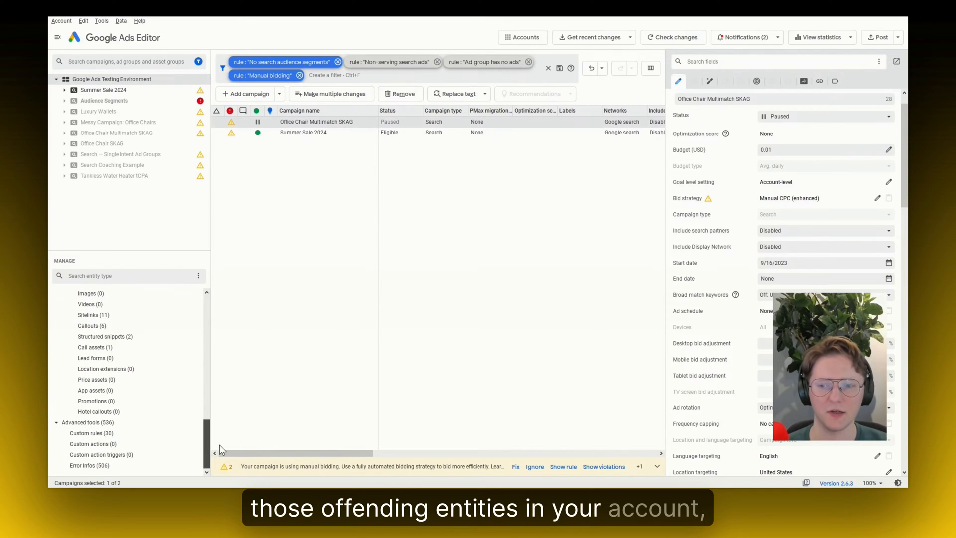
click(148, 435)
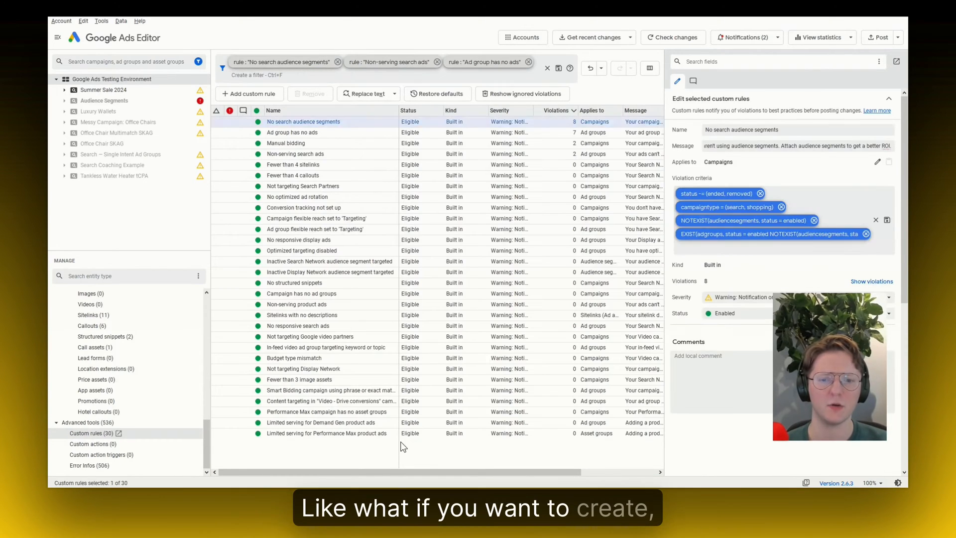
click(405, 443)
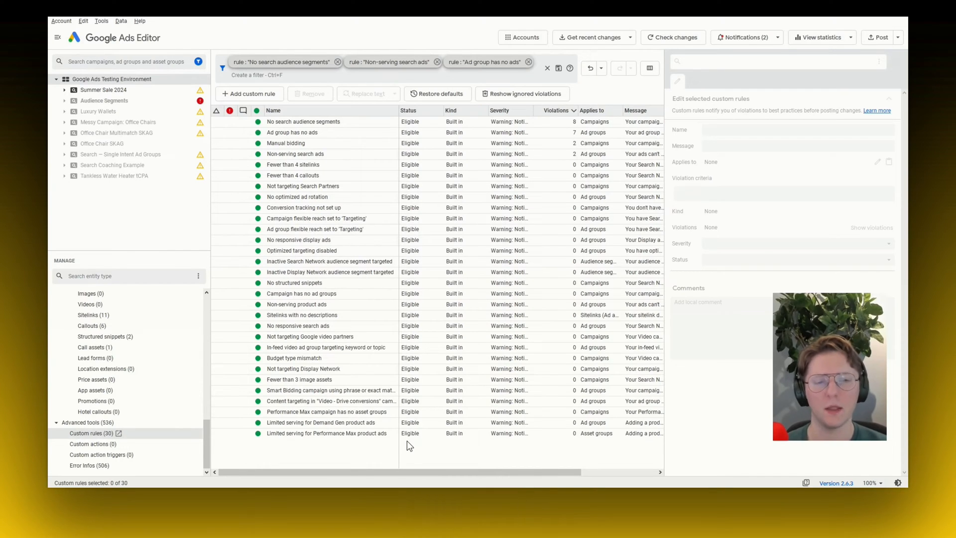
double_click(535, 110)
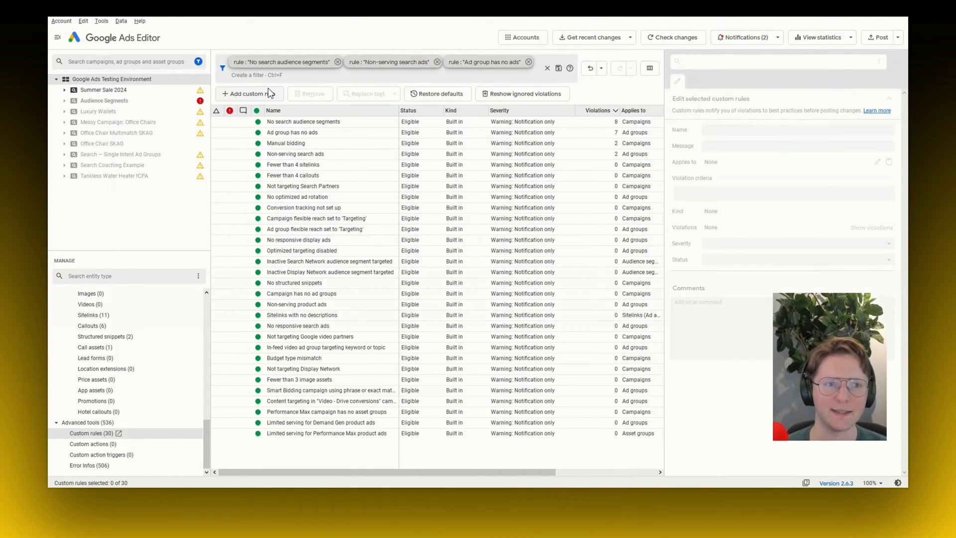
Add a custom rule named "Keyword Quality Score" with the message "Keyword quality score is low. Consider improving the ad or landing page."
click(230, 95)
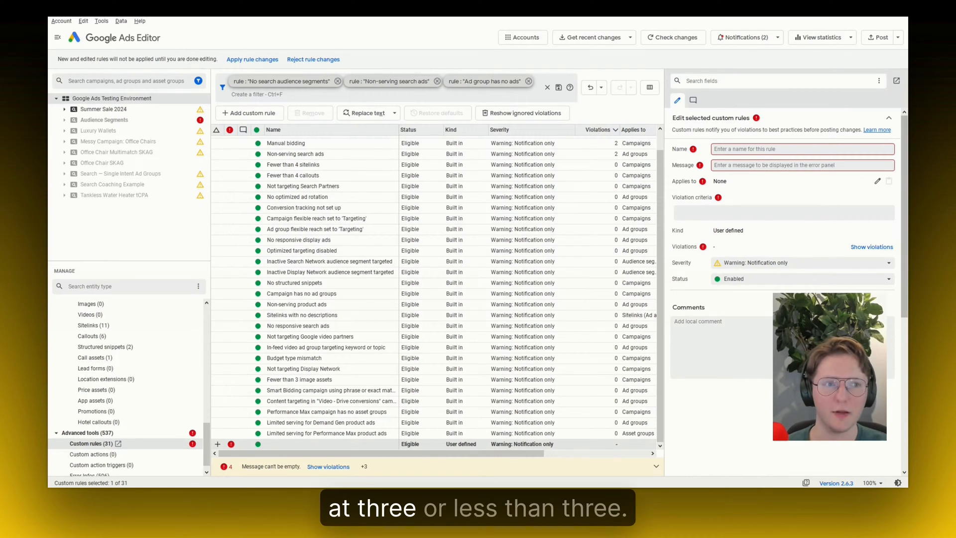
text(Keyword Quality Score)
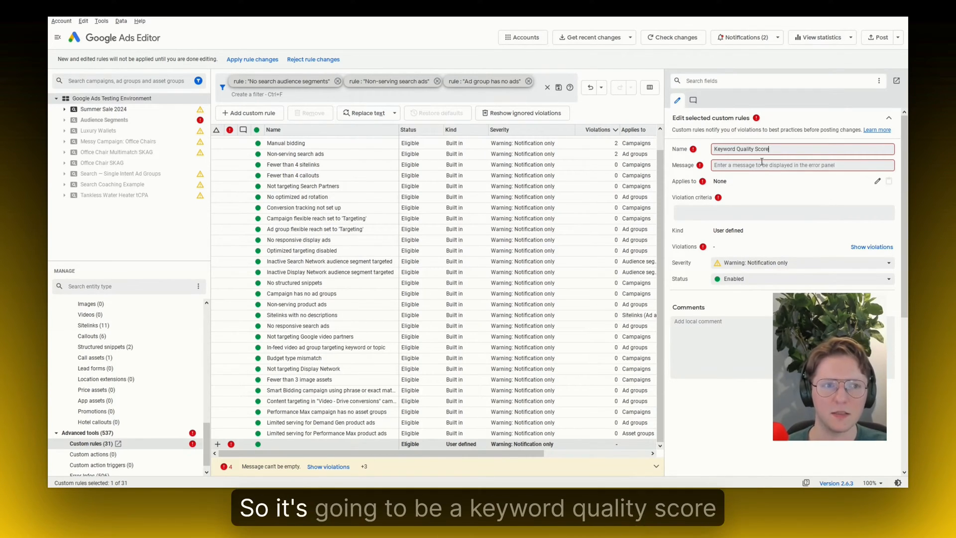
click(758, 169)
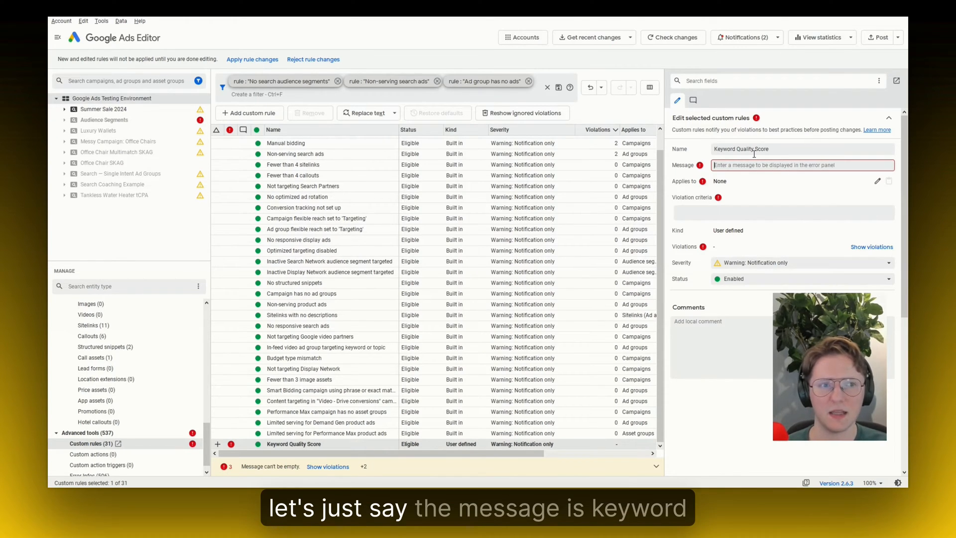
text(eyword )
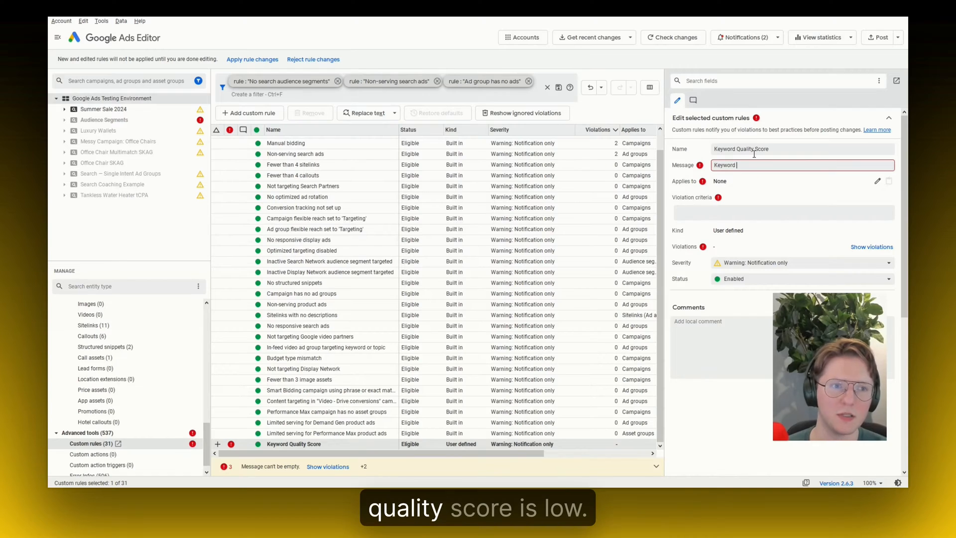
text(quality score is low. Cons)
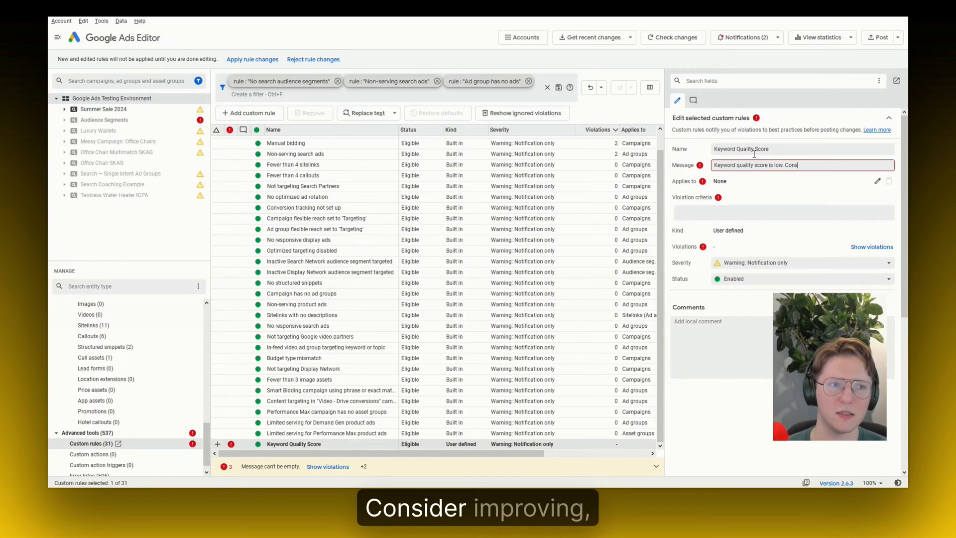
text(ider improving )
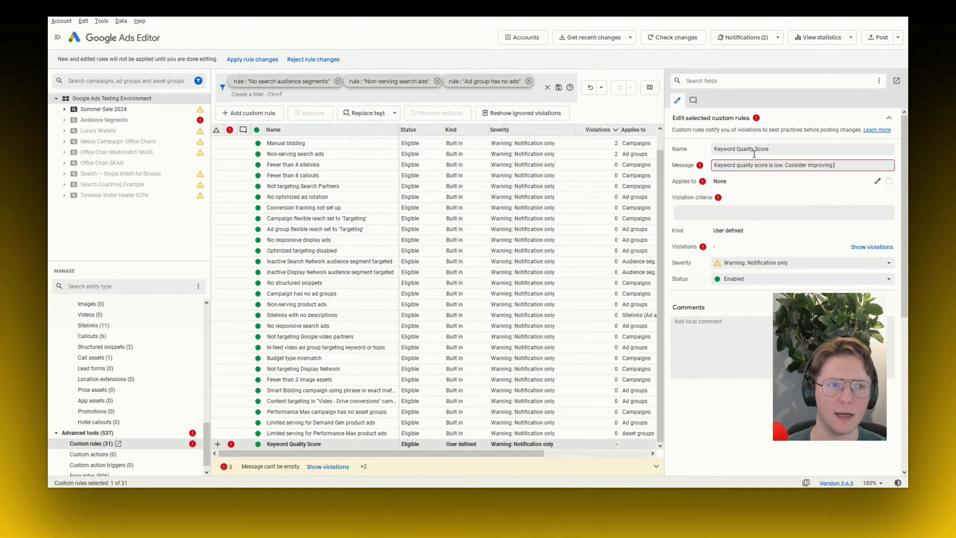
text(the ad o)
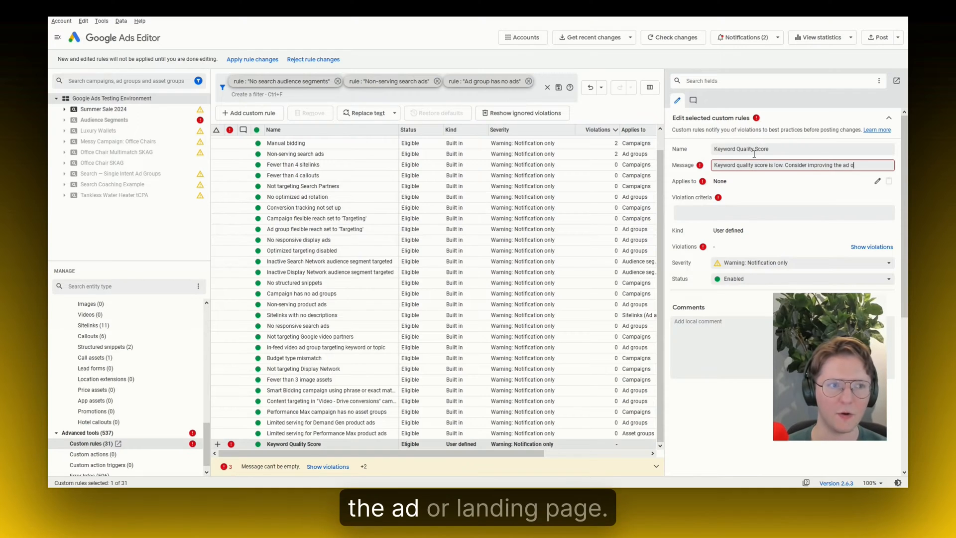
text(r landing page.)
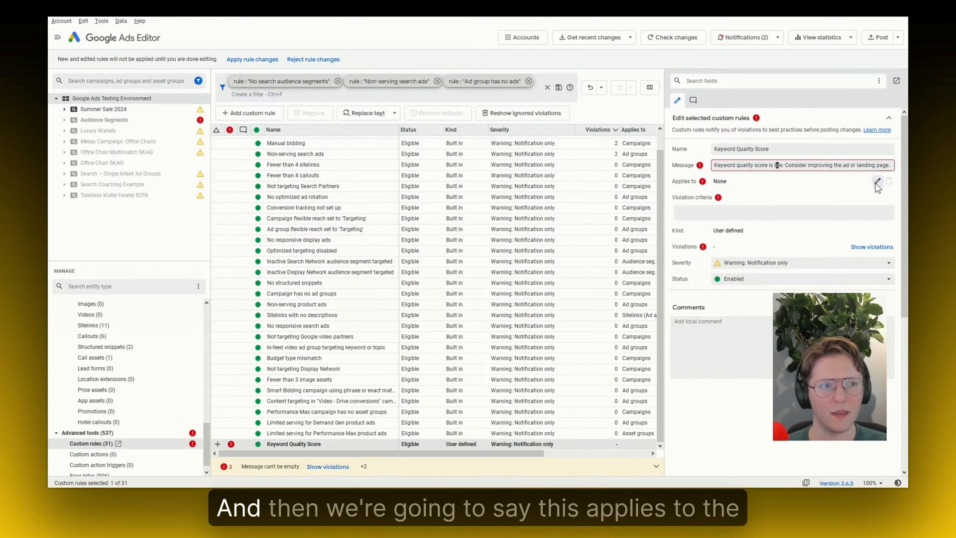
Make the new rule apply to Keywords and set its violation criterion to quality score <= 3
key(Return)
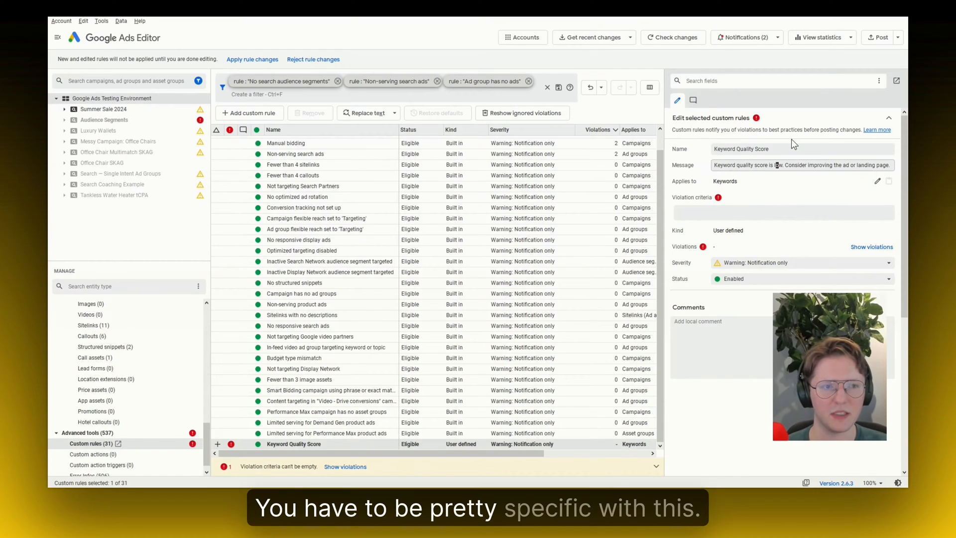
click(759, 213)
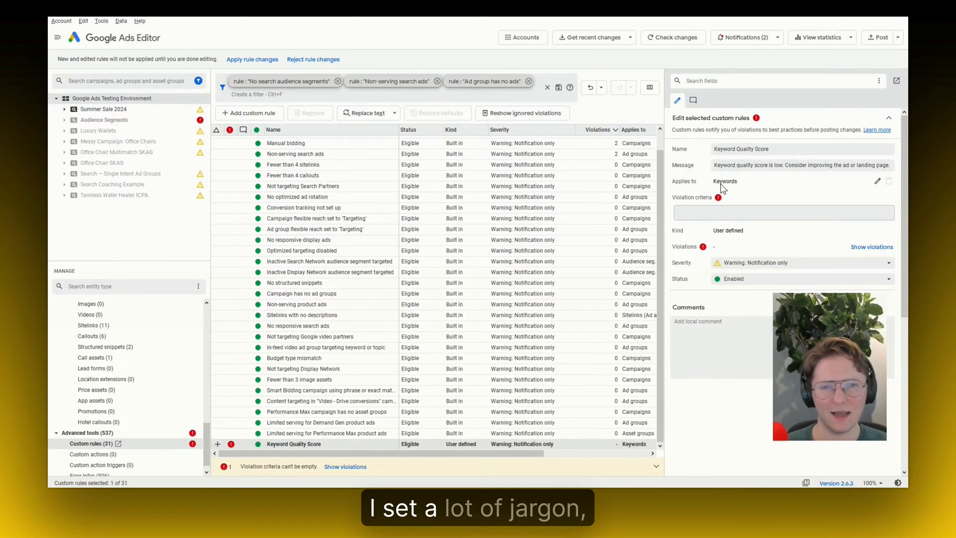
text(key)
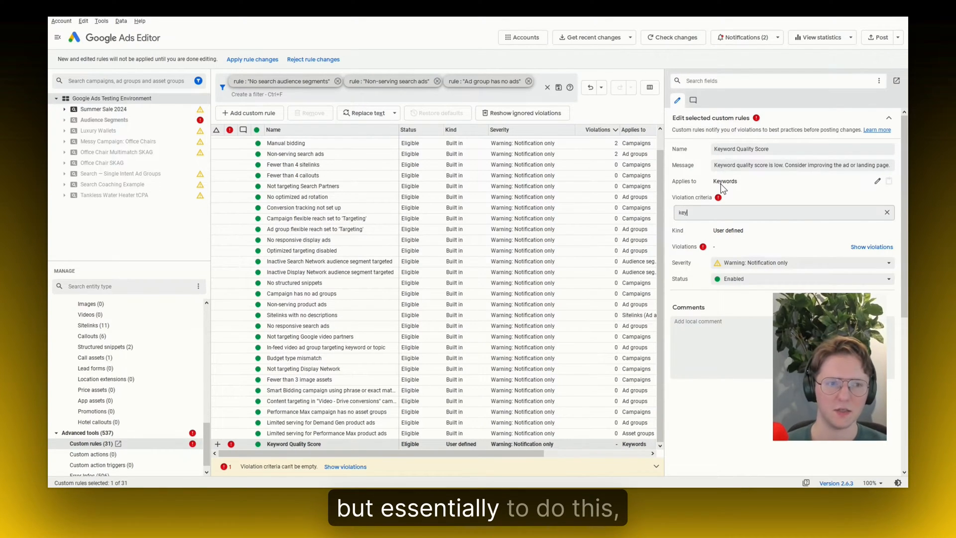
text(wordquality)
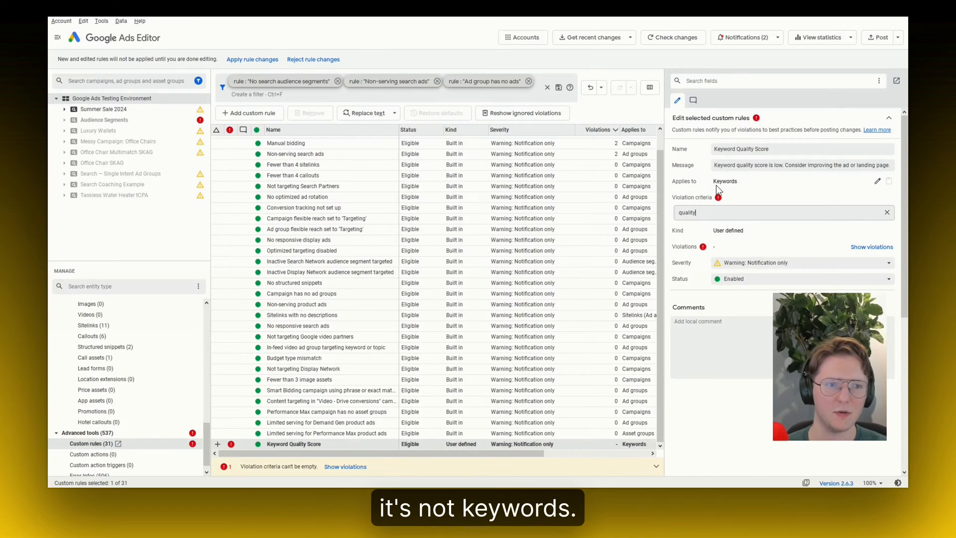
key(Return)
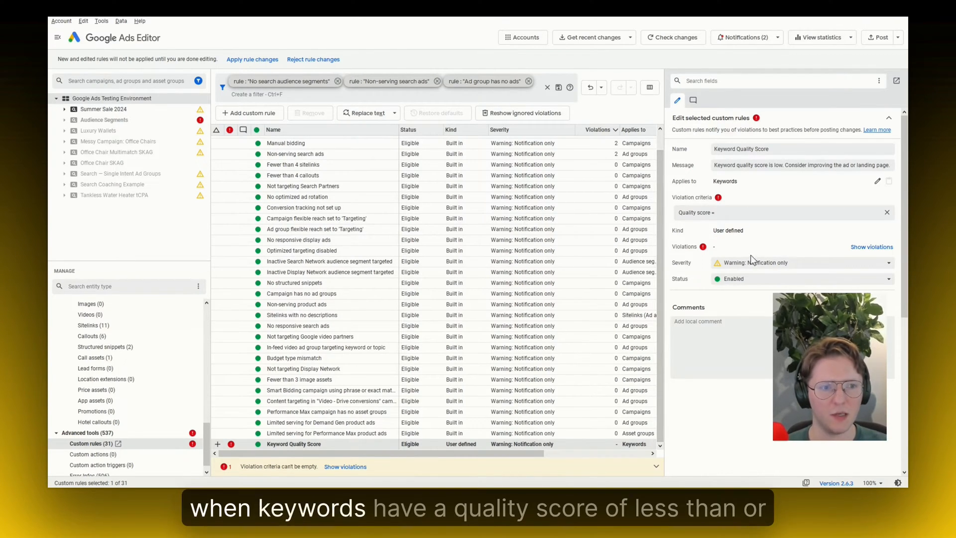
key(BackSpace)
text(<= "3")
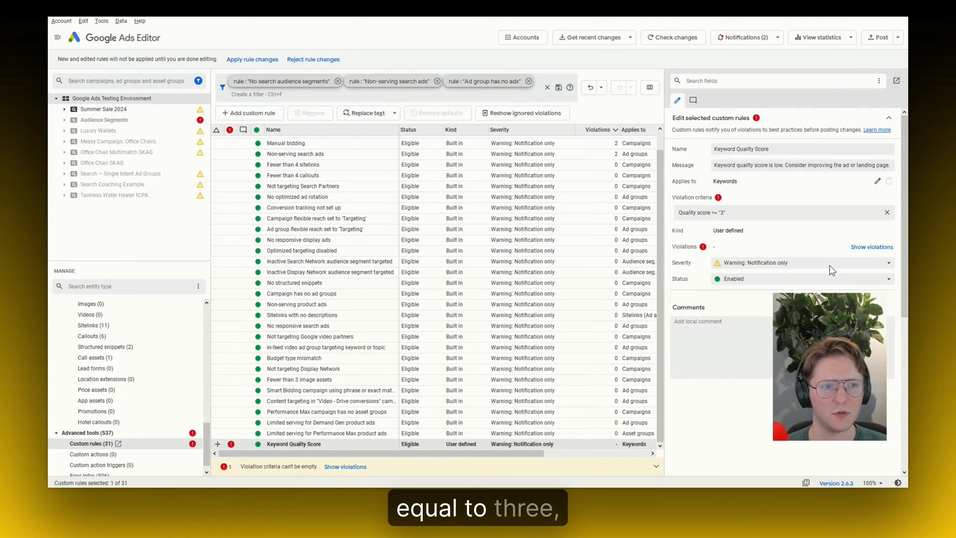
key(Return)
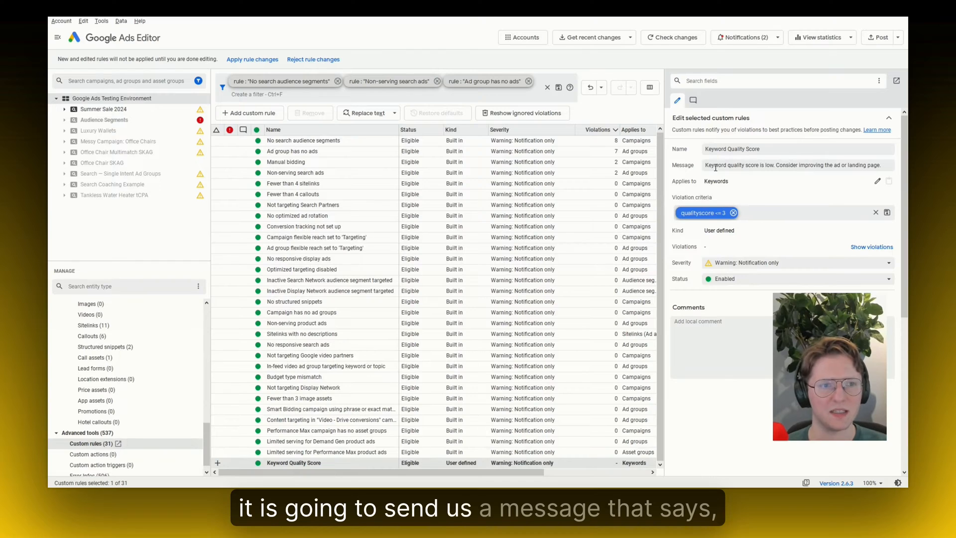
Review the new rule's message and apply the rule changes
drag(706, 166, 885, 166)
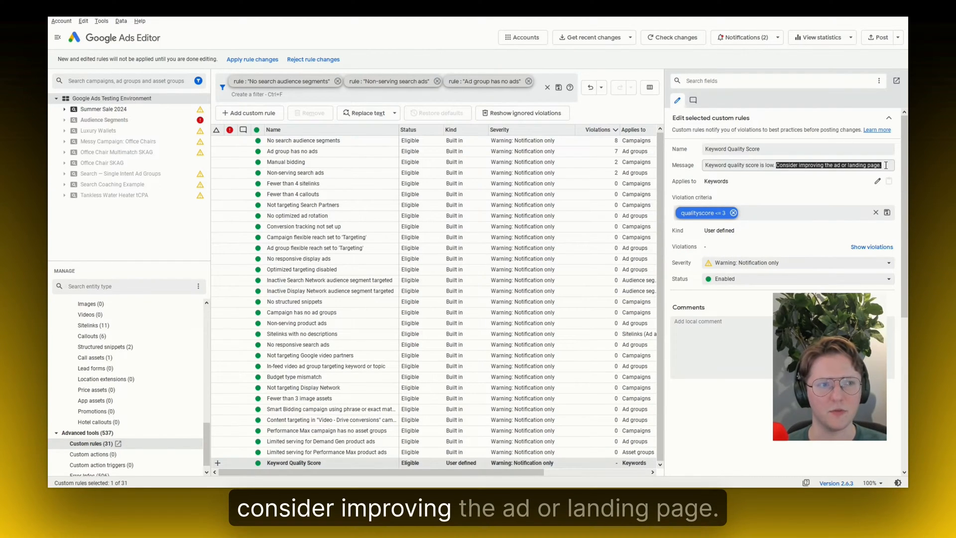
click(759, 187)
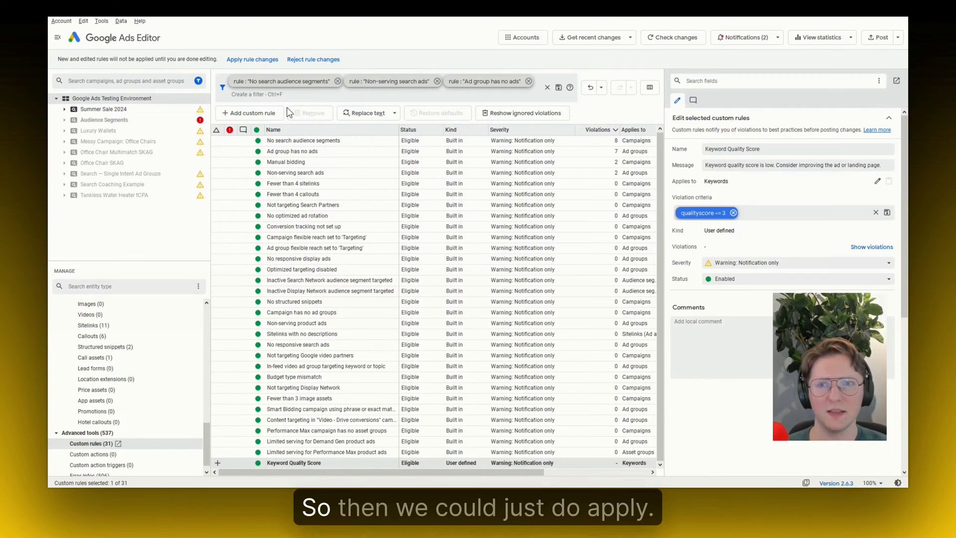
click(249, 62)
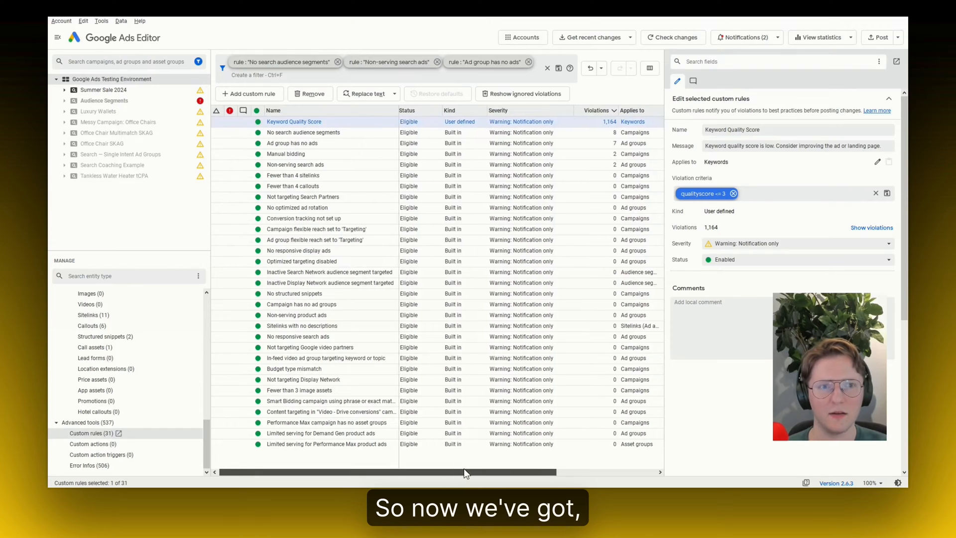
Widen the Violation criteria column in the custom rules list to show the rule's full criterion
drag(464, 472, 564, 472)
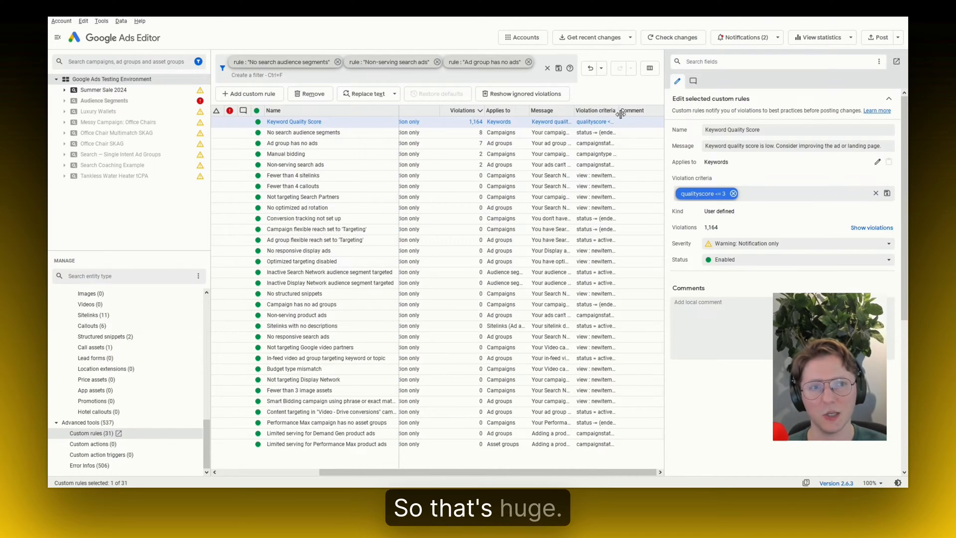
drag(621, 114, 628, 114)
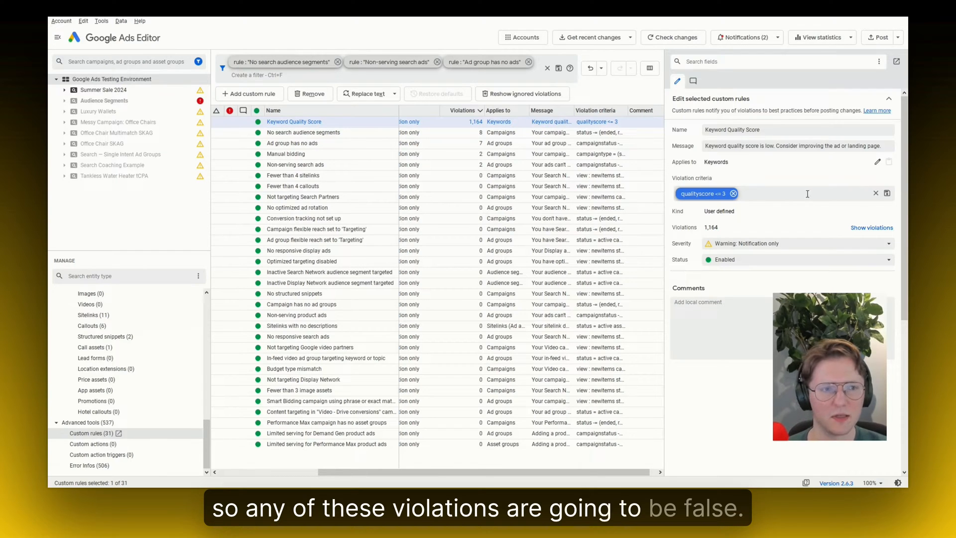
Add a second violation criterion, quality score > 0, to the Keyword Quality Score rule
click(760, 199)
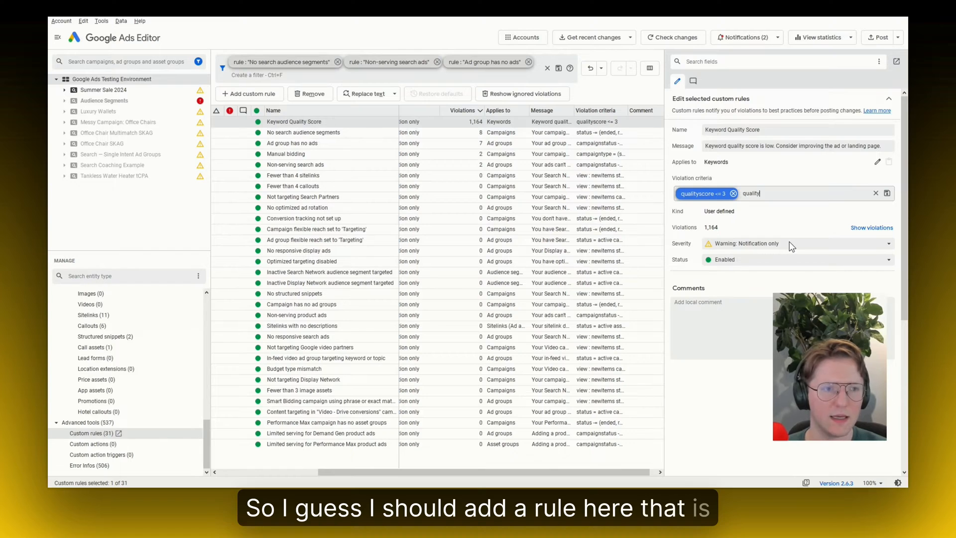
key(Return)
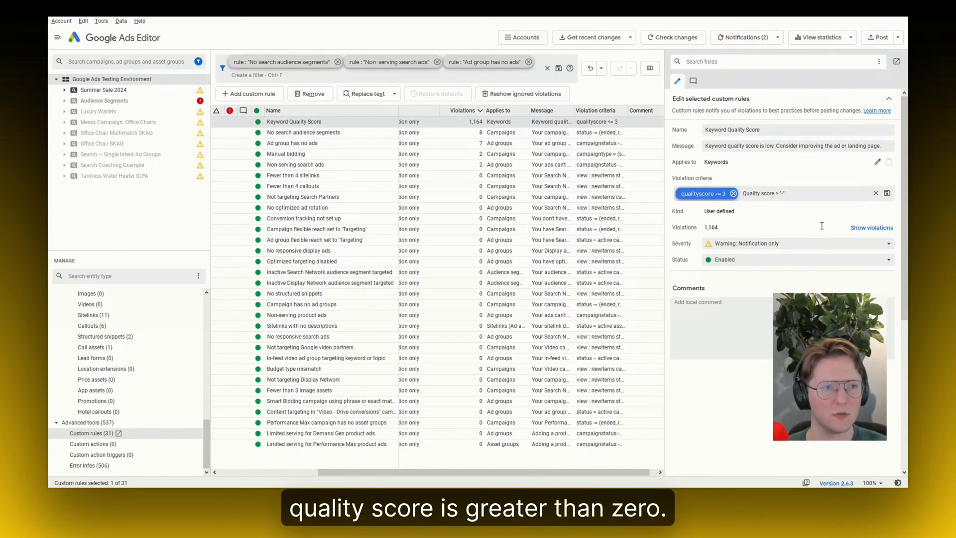
key(Return)
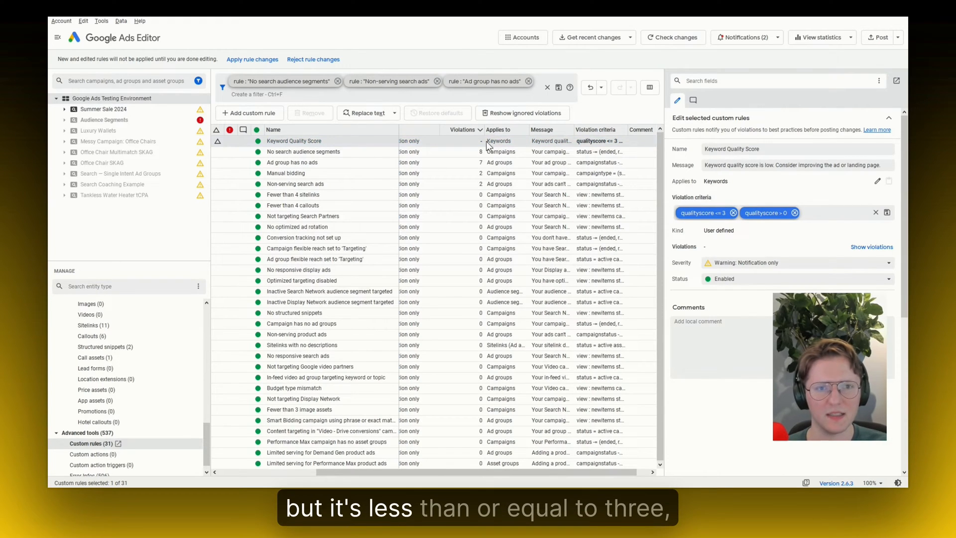
click(506, 147)
click(515, 141)
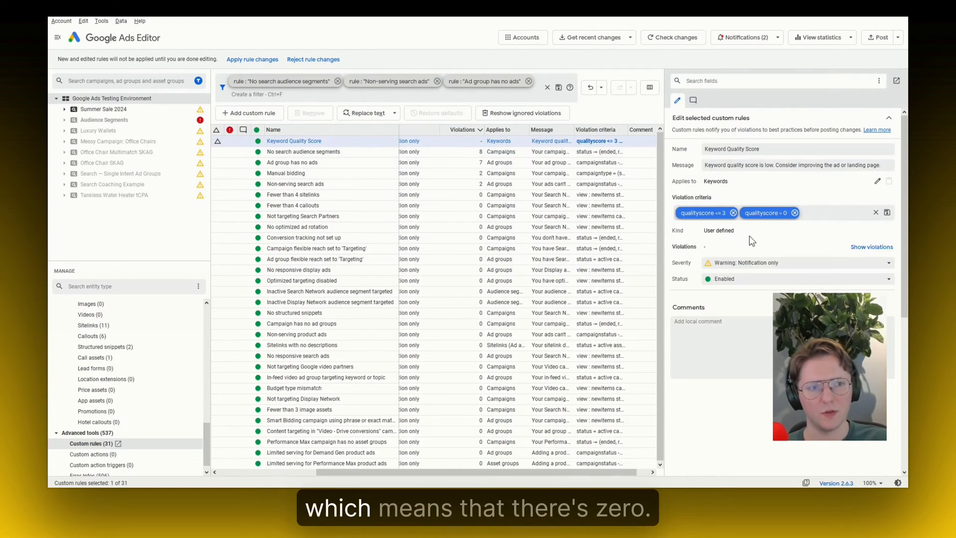
drag(748, 234, 689, 229)
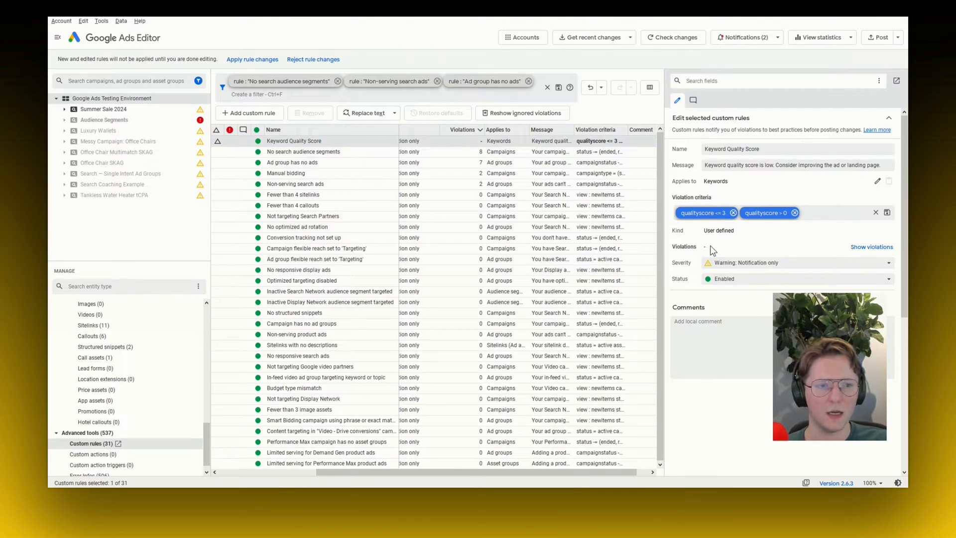
Apply the edited criteria and select the Keyword Quality Score rule in the list to review its violations
click(270, 60)
click(457, 459)
drag(478, 472, 451, 471)
click(398, 444)
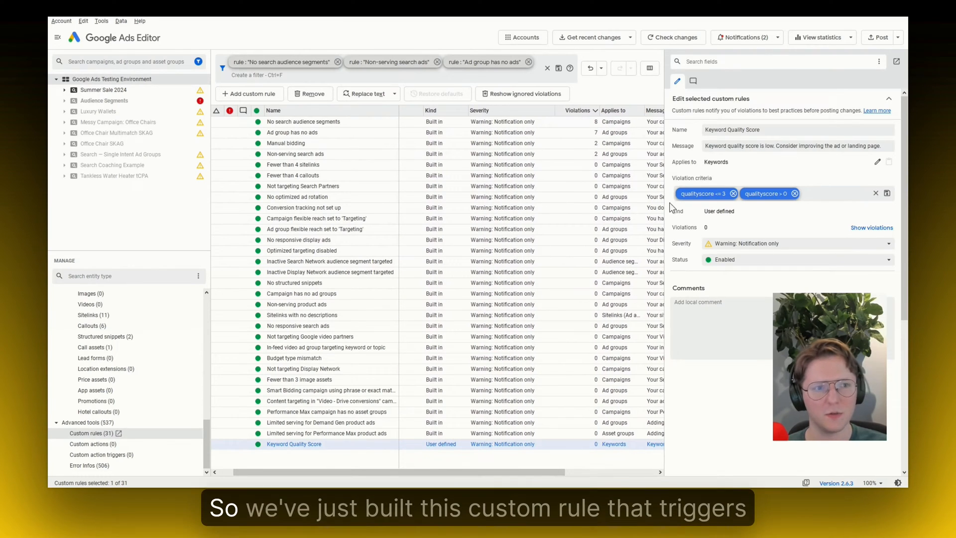
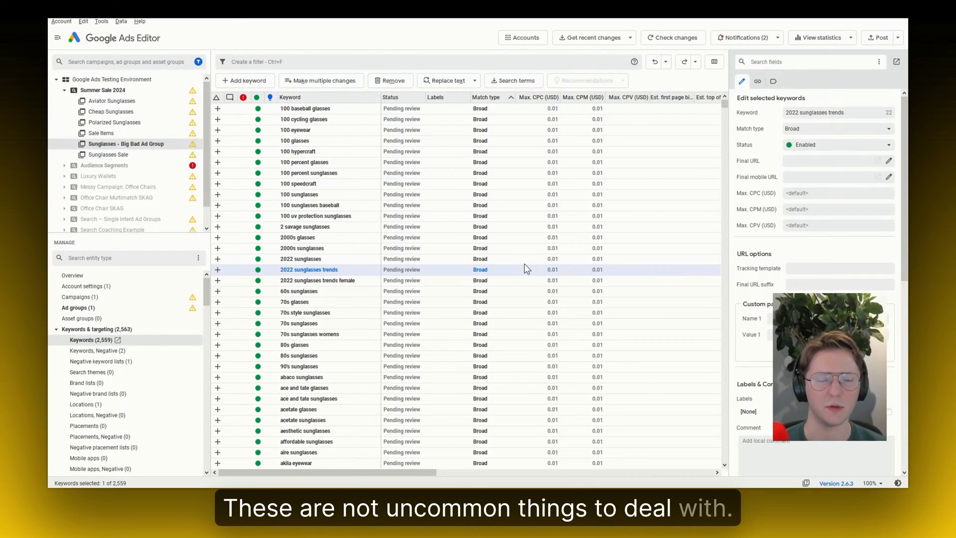
click(495, 108)
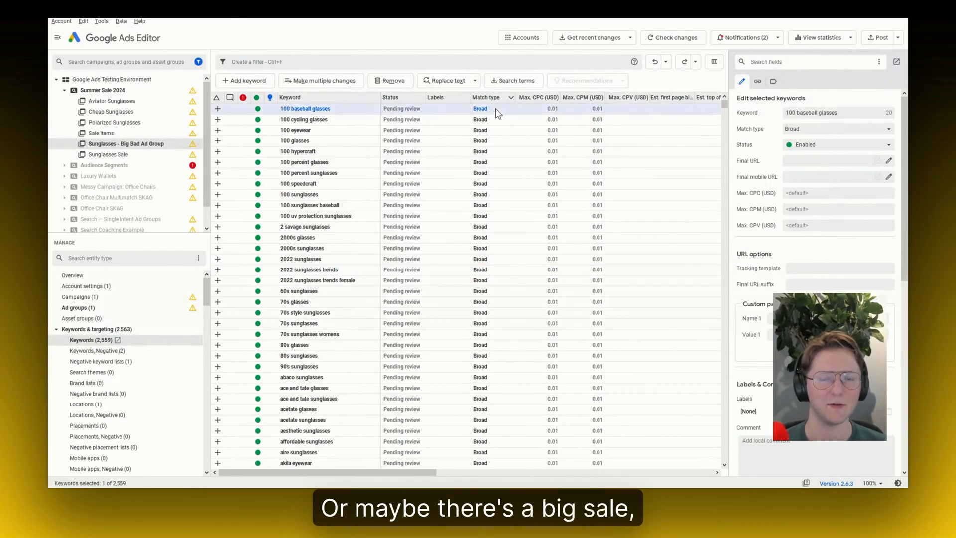
click(515, 117)
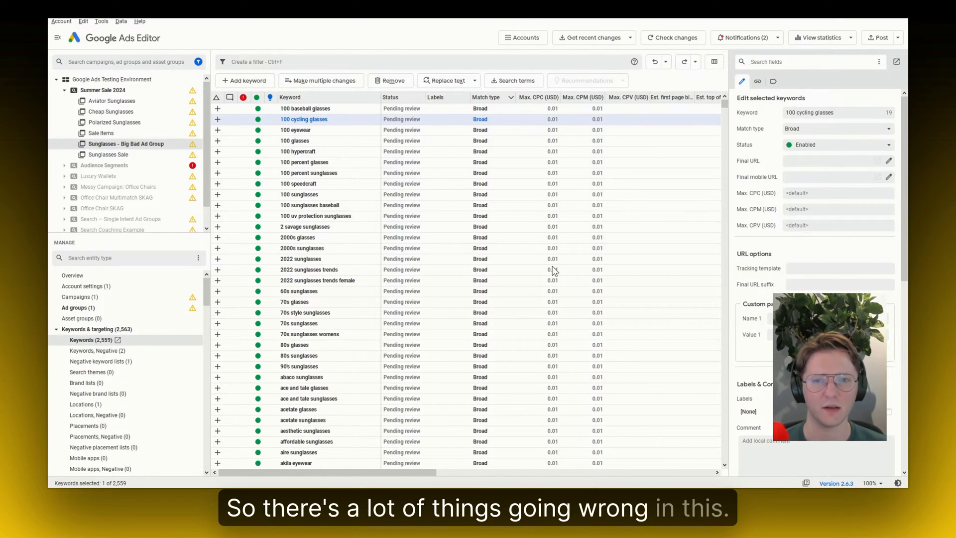
click(617, 119)
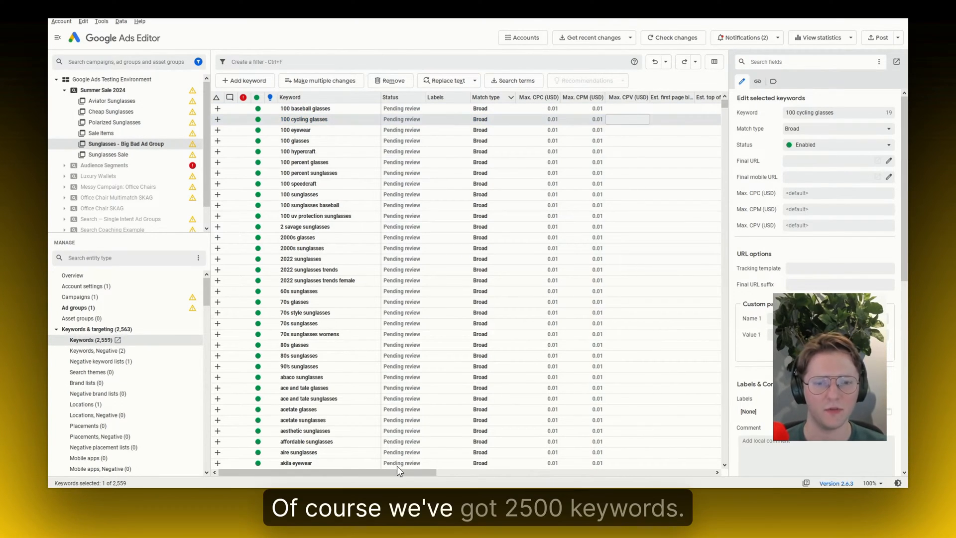
drag(397, 467, 376, 429)
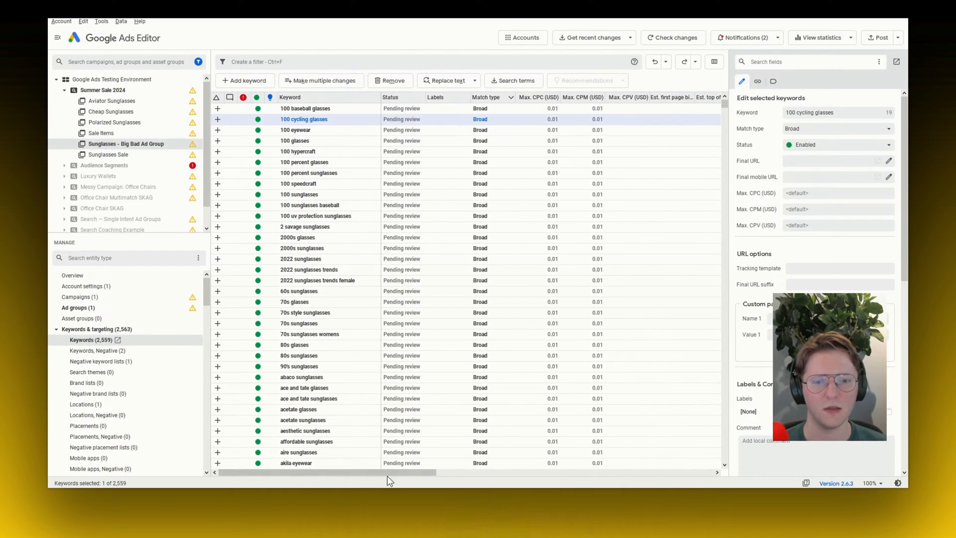
drag(390, 481, 348, 419)
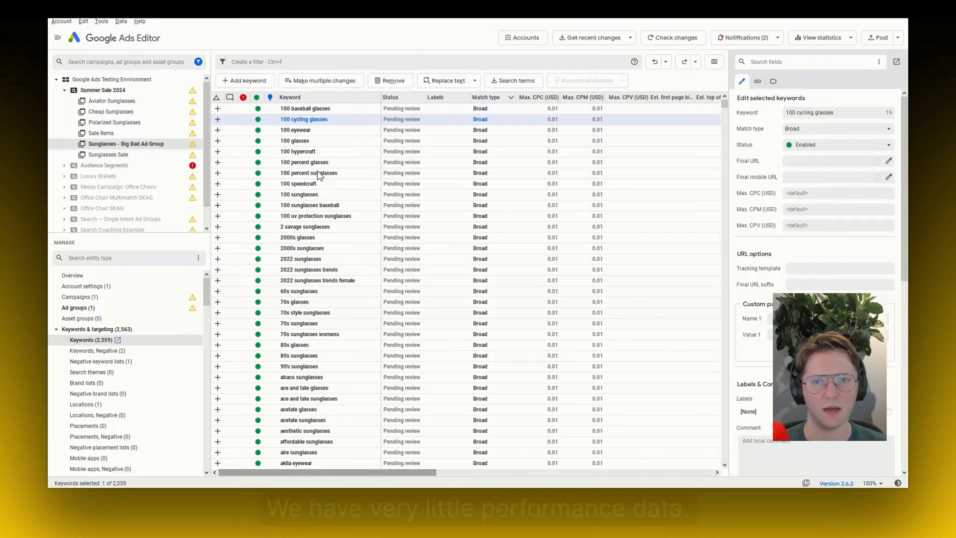
click(338, 292)
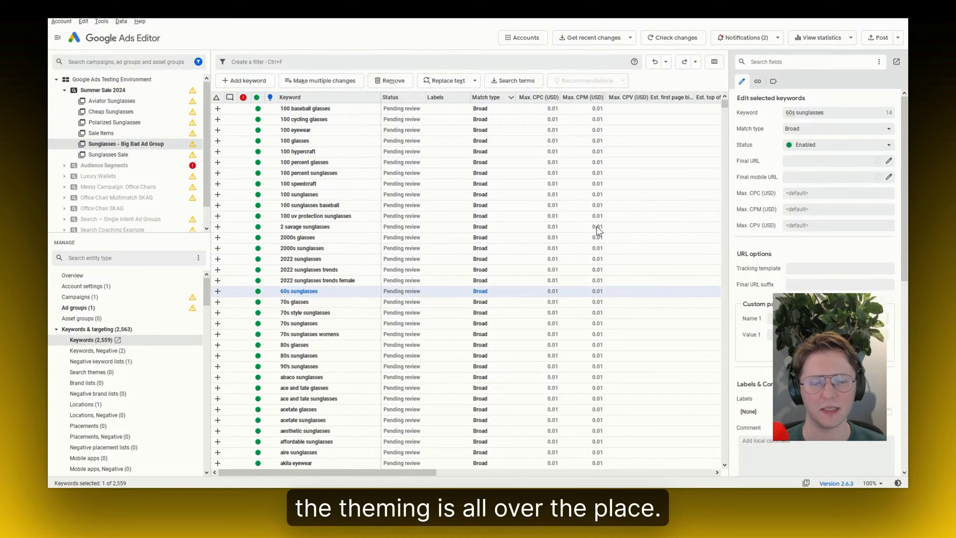
click(403, 119)
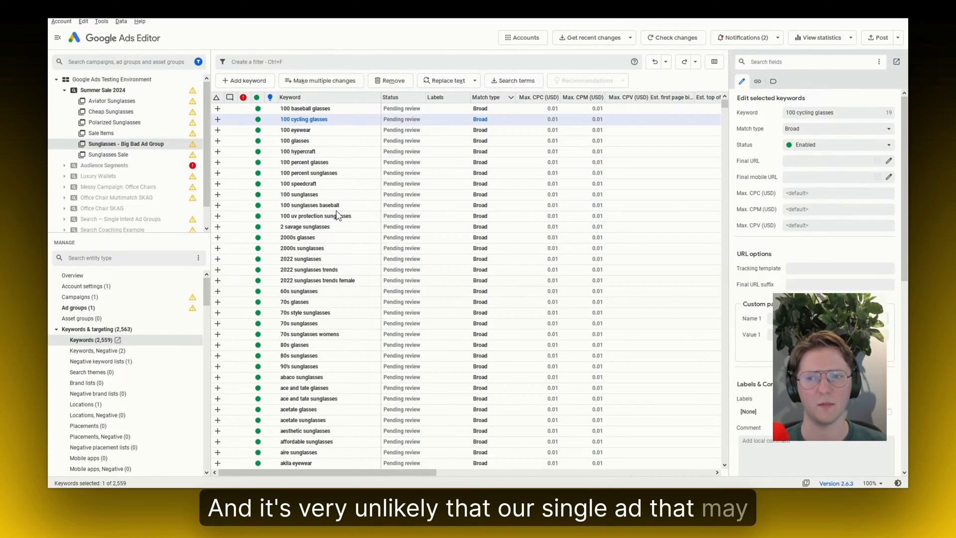
click(393, 111)
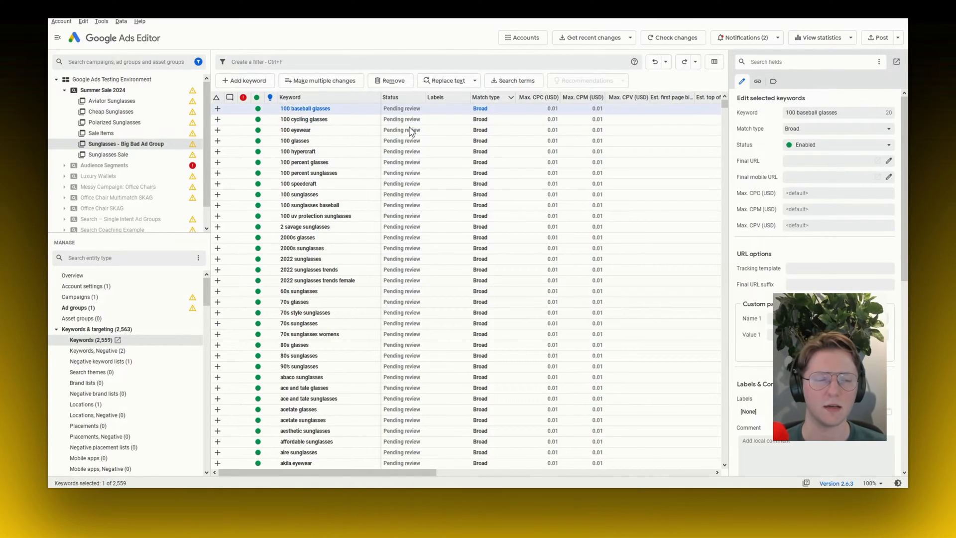
drag(725, 104, 717, 77)
click(343, 115)
click(342, 106)
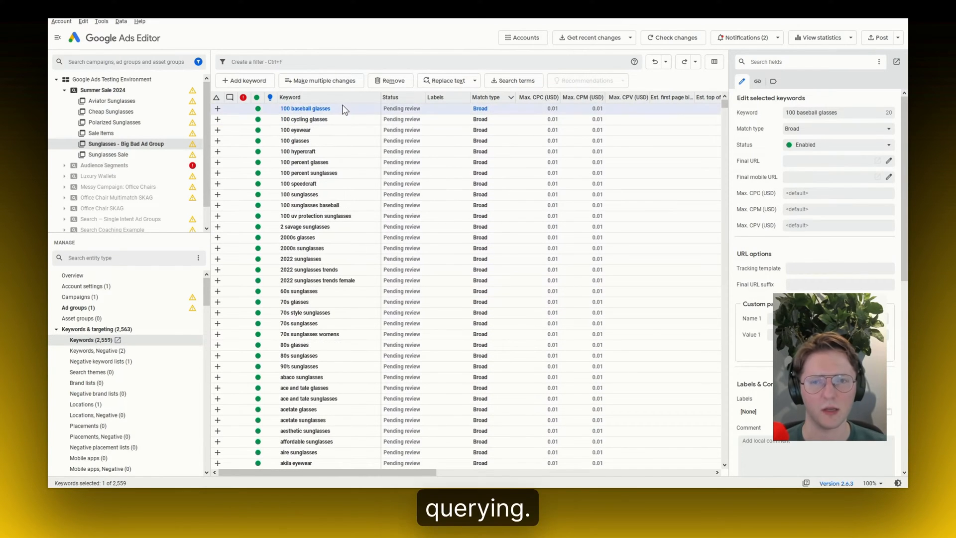
click(354, 115)
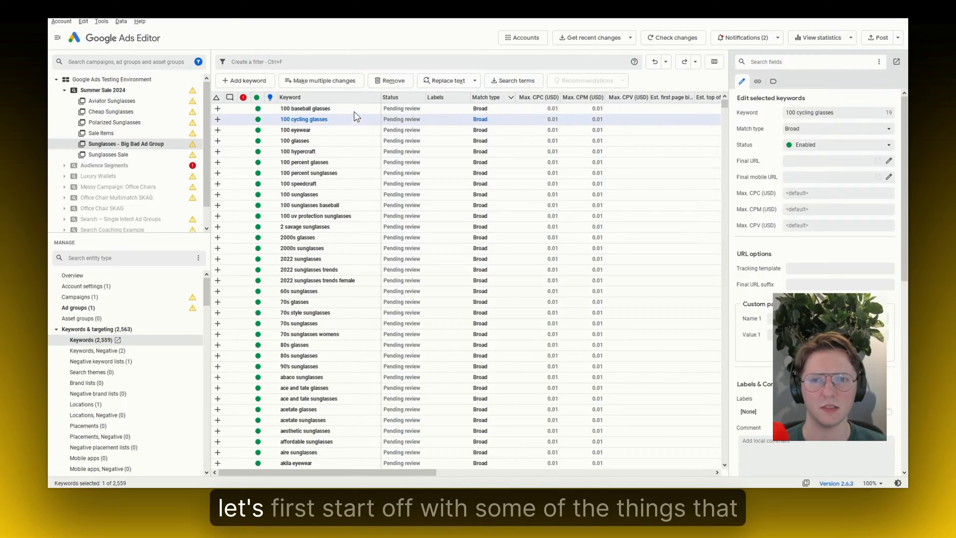
click(354, 110)
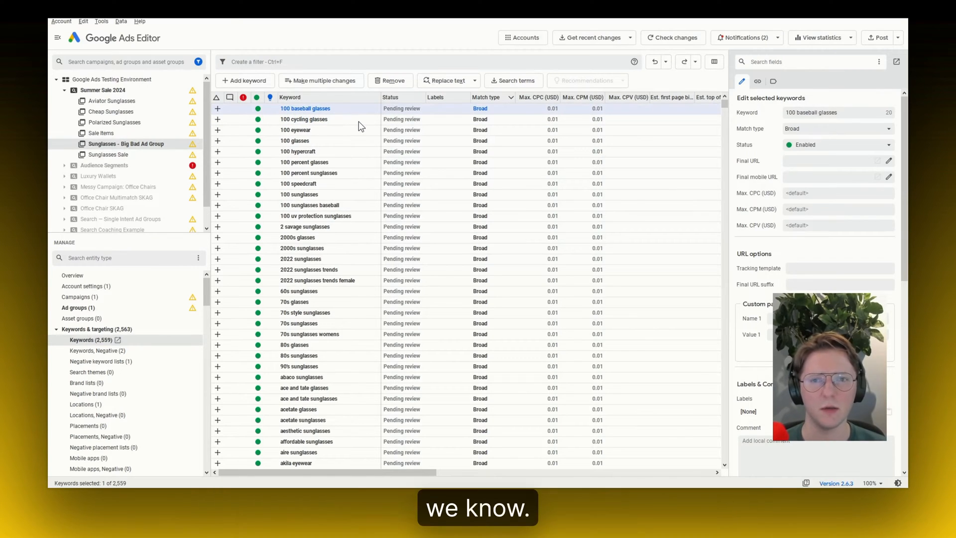
Filter the ad group's keywords to those containing "ray ban" and look through the matches
click(268, 62)
text(ray ban)
key(Return)
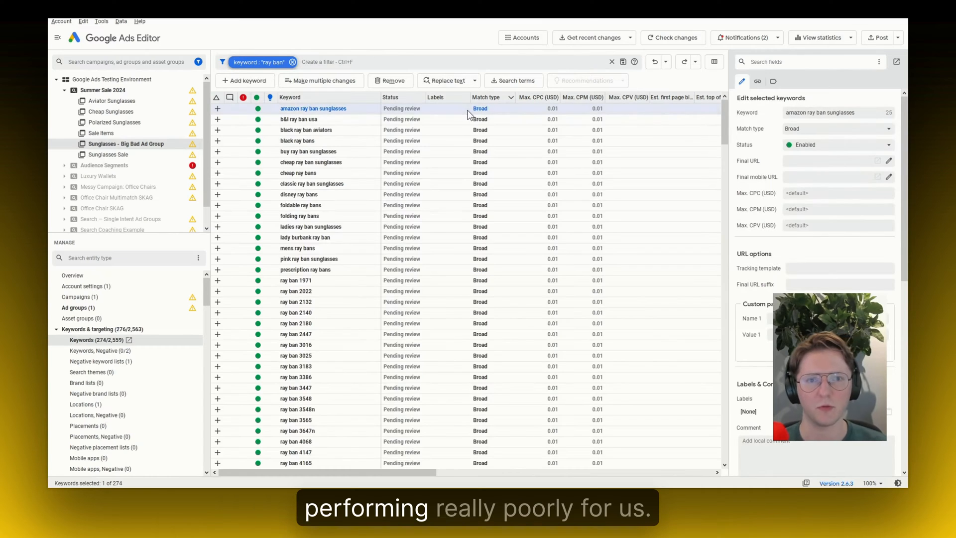
drag(729, 130, 729, 375)
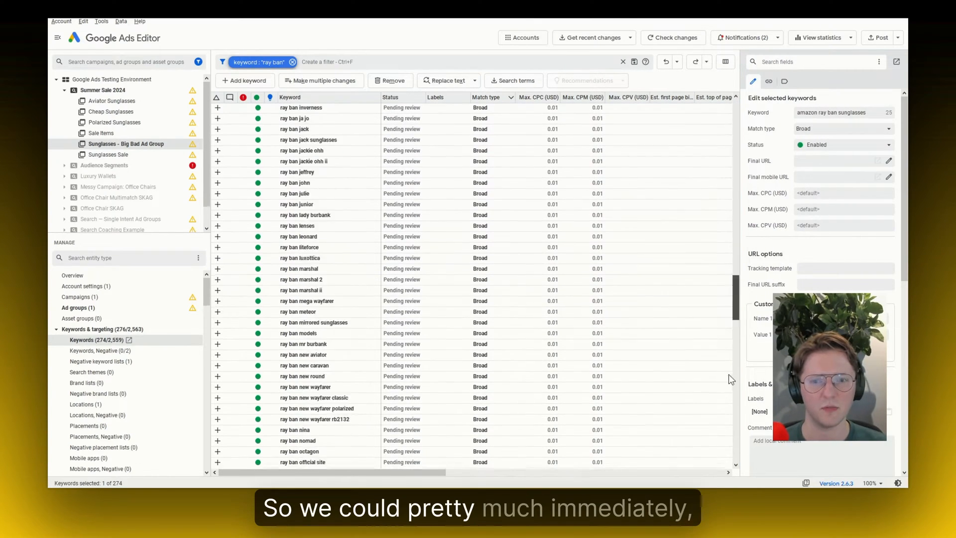
scroll(728, 375, down, 5)
Delete all the filtered ray ban keywords and clear the filter
key(ctrl+a)
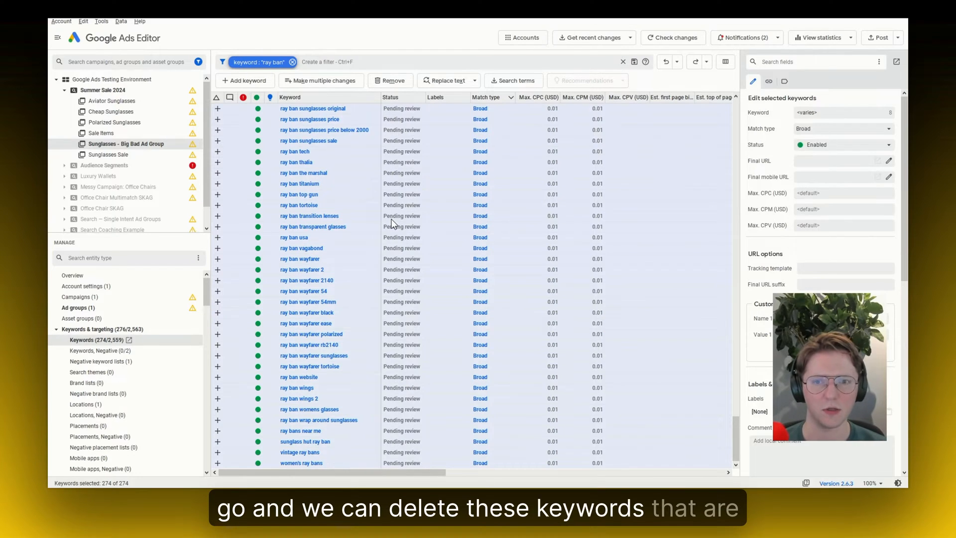
key(Delete)
click(292, 62)
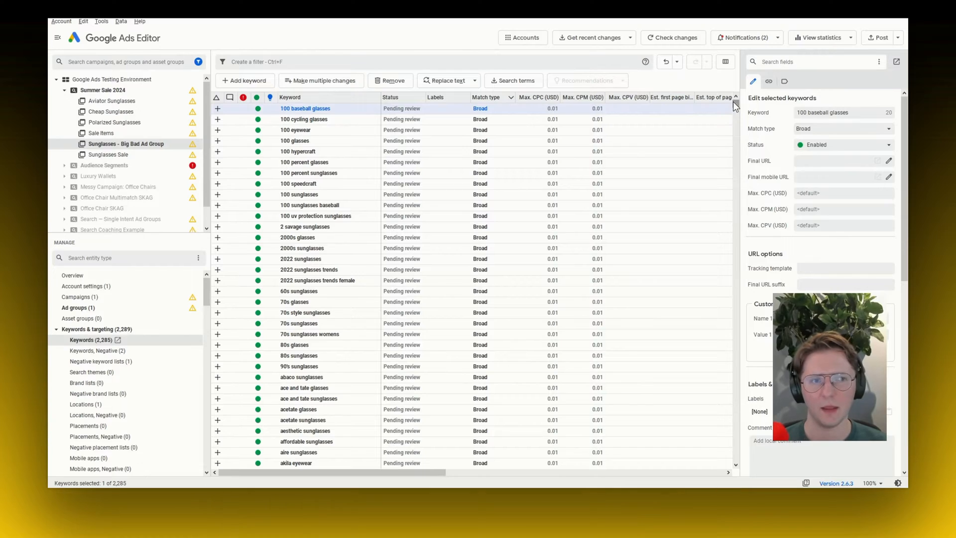
Filter the keywords to those containing "ace and tate" or "armani"
click(332, 121)
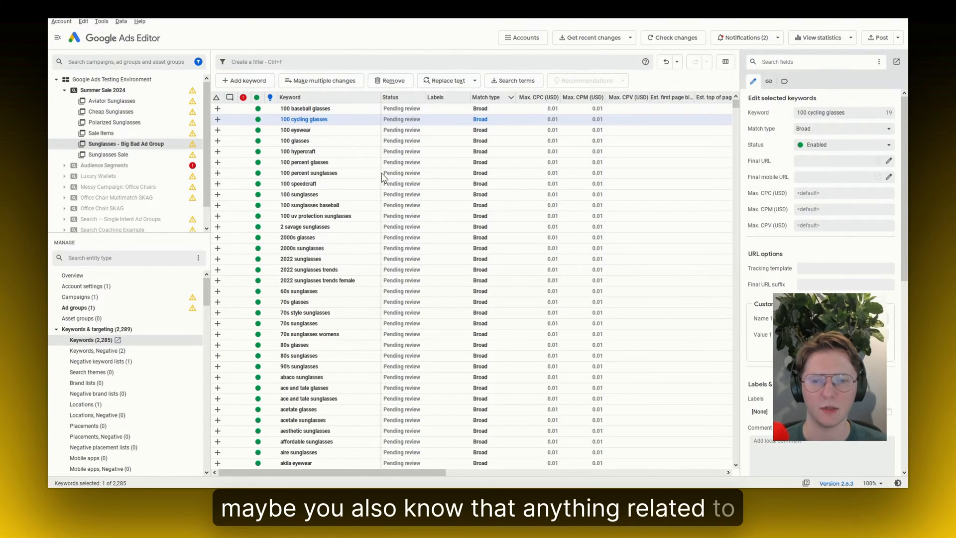
click(264, 62)
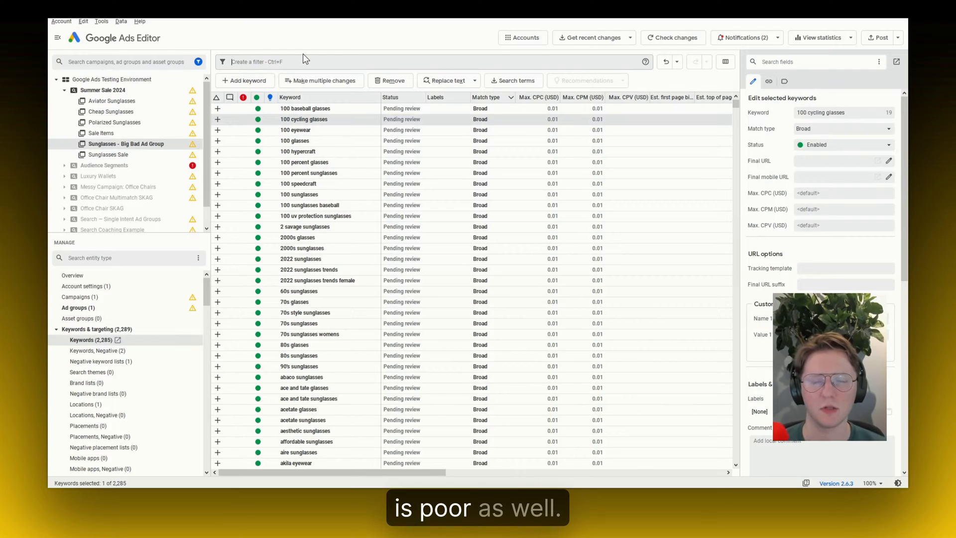
text(keyword :)
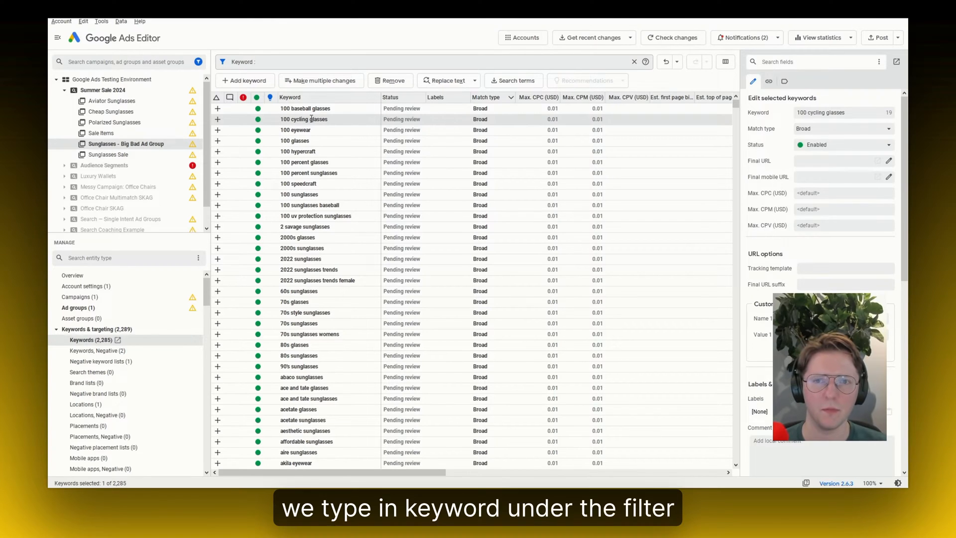
click(327, 133)
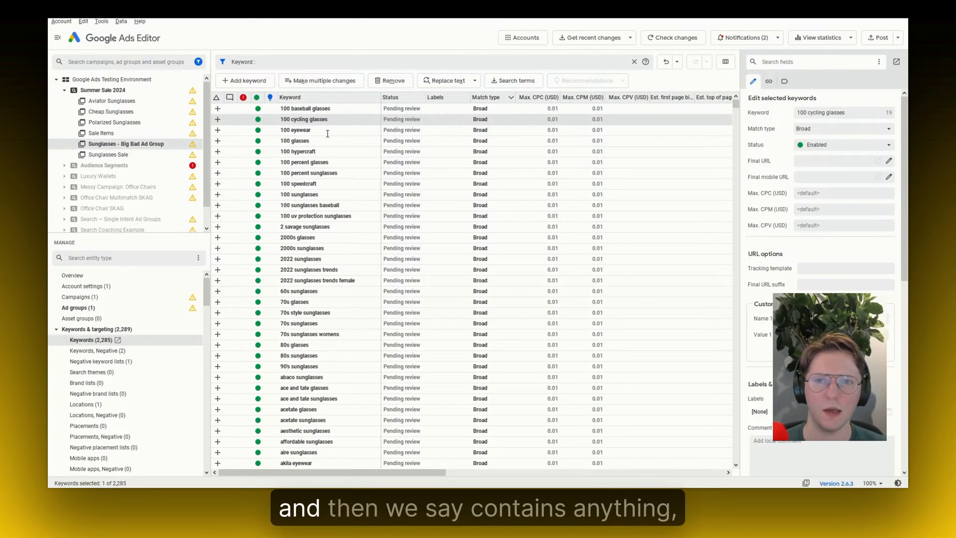
text(ace and tate)
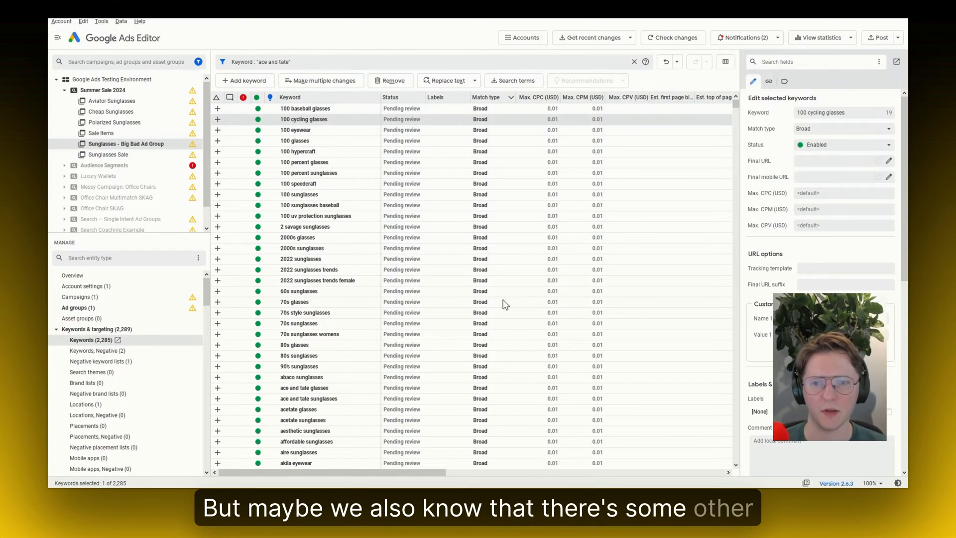
scroll(500, 298, down, 8)
scroll(507, 299, up, 1)
key(Return)
text(arm)
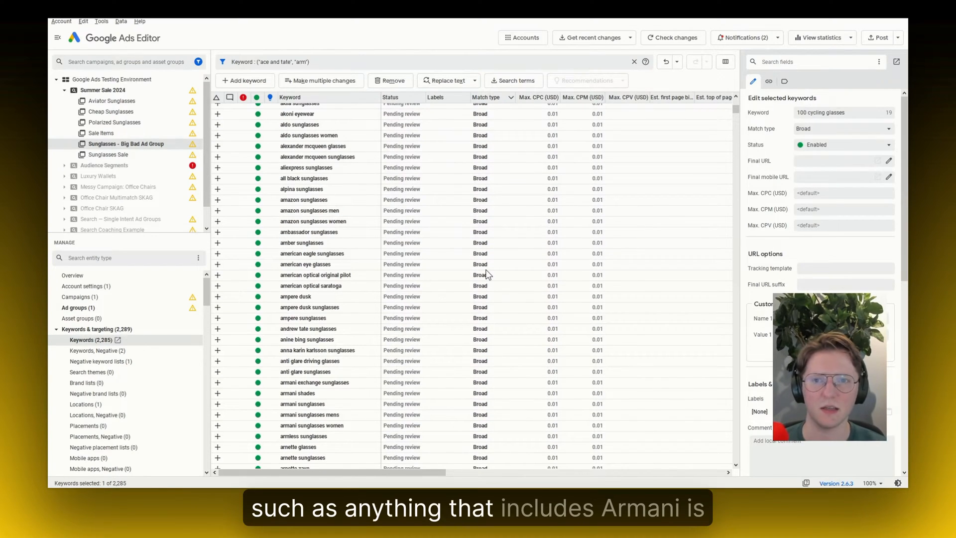
text(ani)
key(Return)
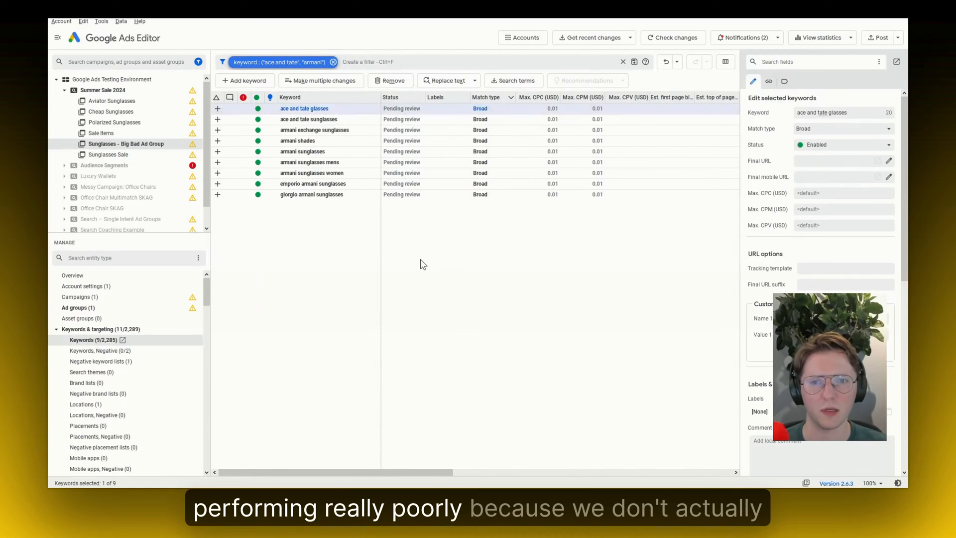
Delete all the filtered ace and tate and armani keywords and clear the filter
click(330, 110)
key(ctrl+a)
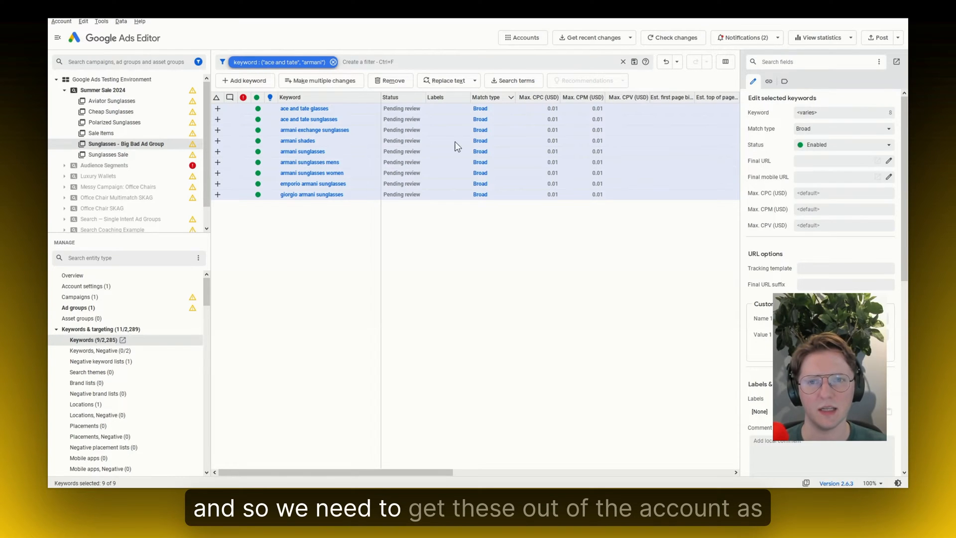
key(Delete)
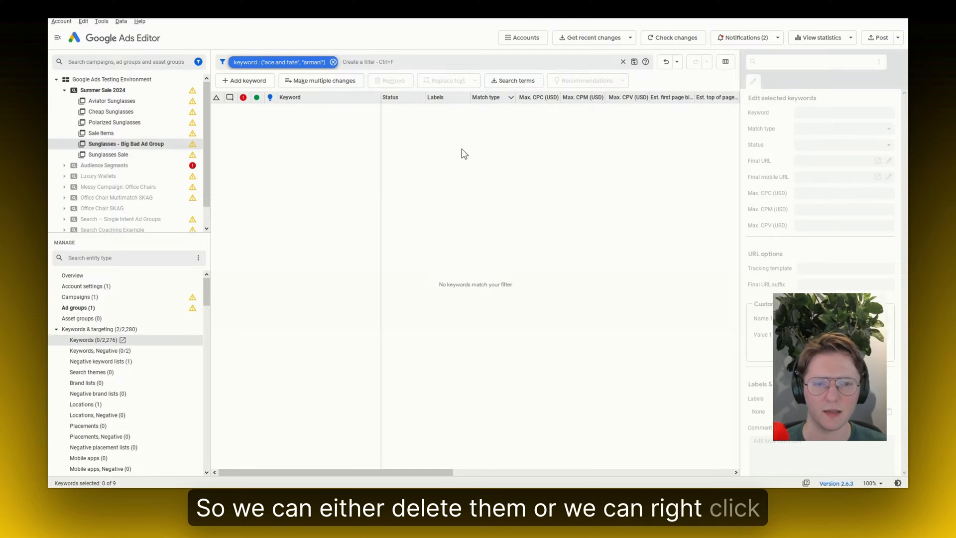
click(333, 62)
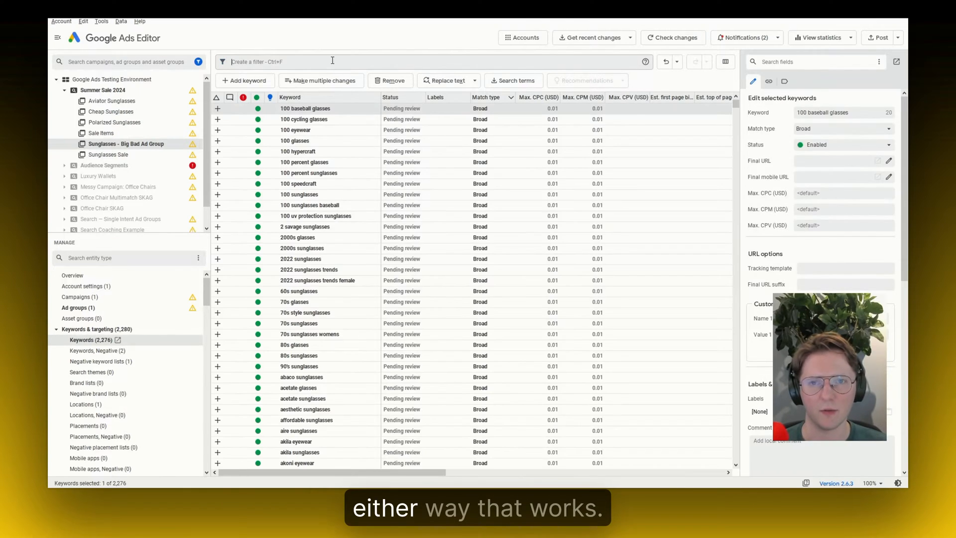
Filter the keywords to those containing "buy", "purchase", "sale" or "online"
scroll(536, 199, down, 5)
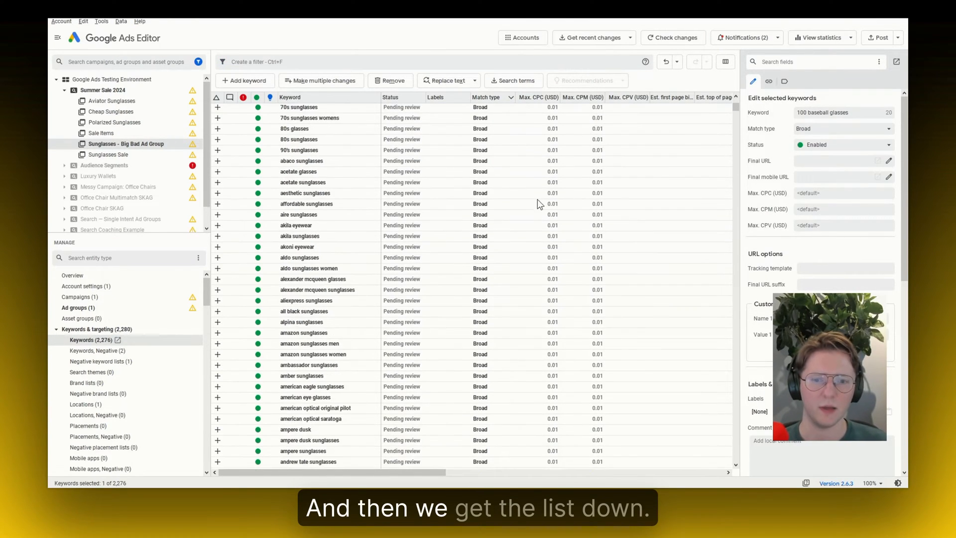
scroll(712, 175, up, 5)
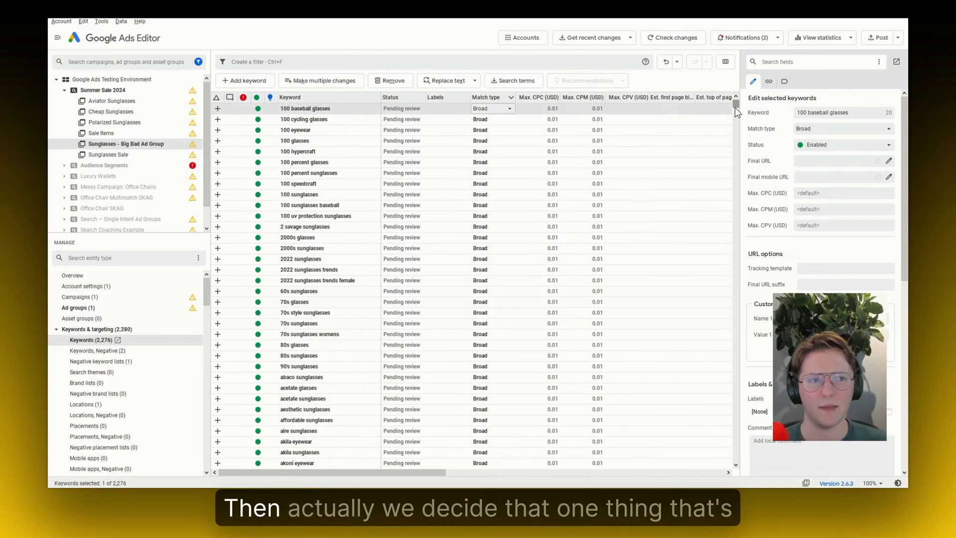
click(335, 59)
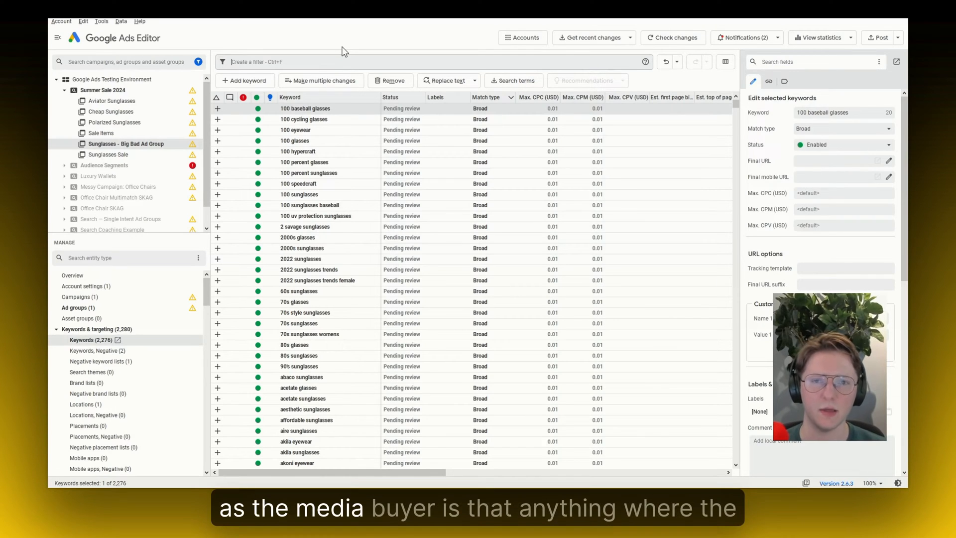
text(keyword)
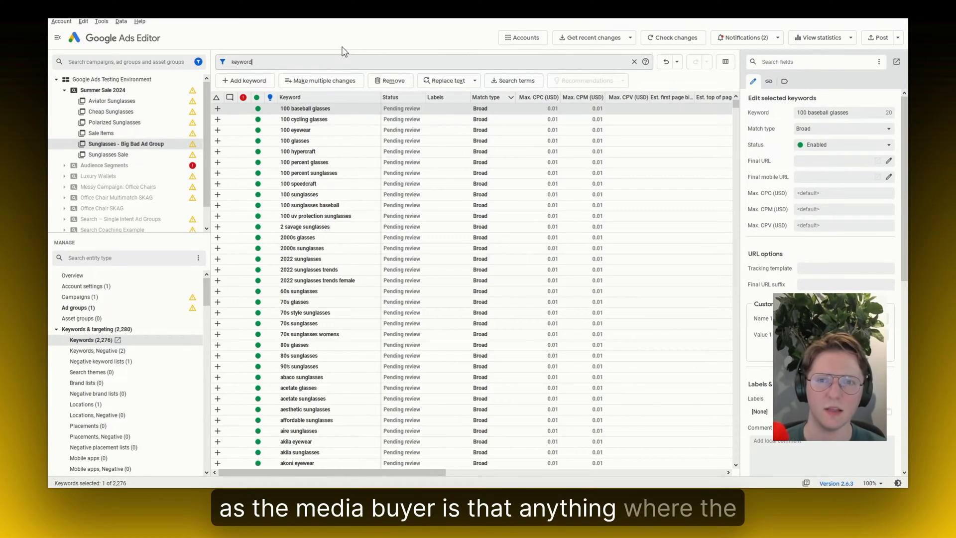
click(229, 171)
click(302, 157)
text("buy")
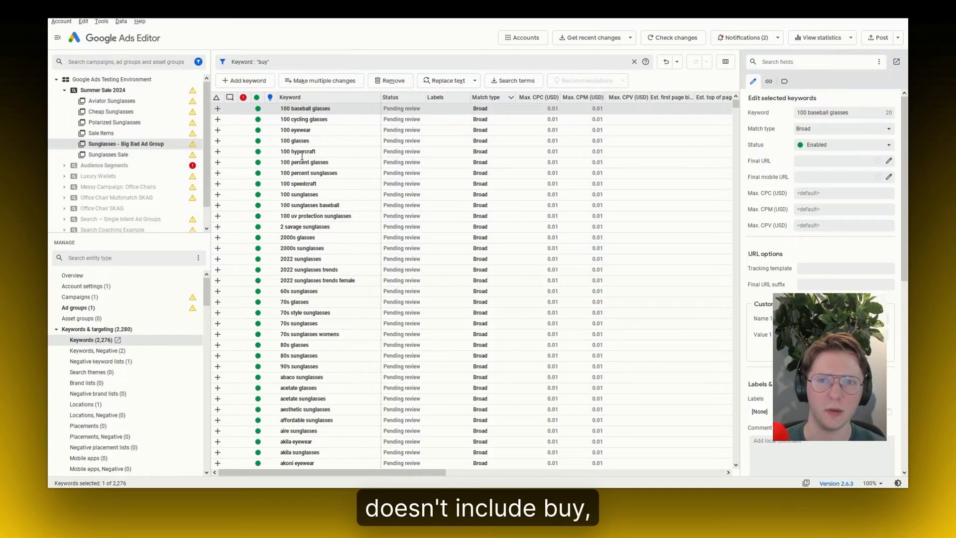
text(, "purchase", "sale")
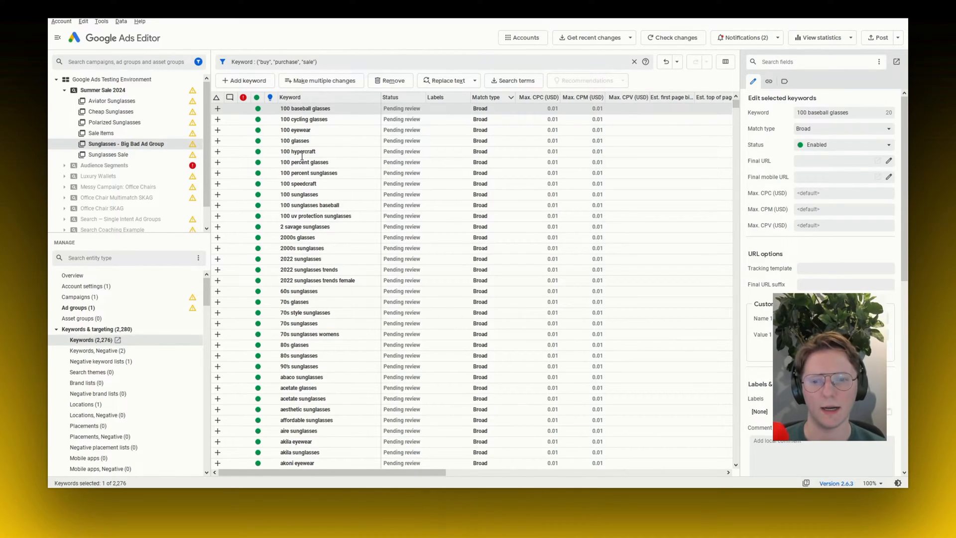
text(, "online)
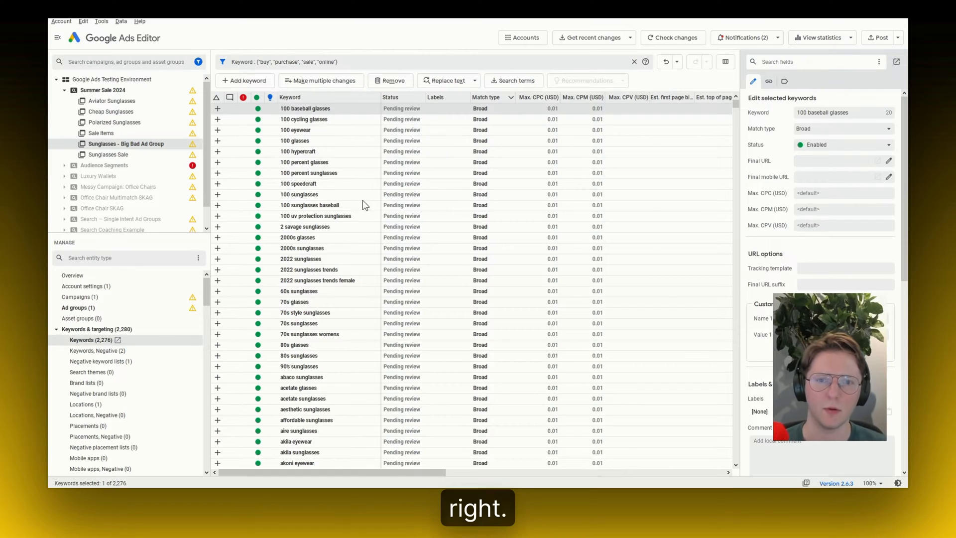
key(Return)
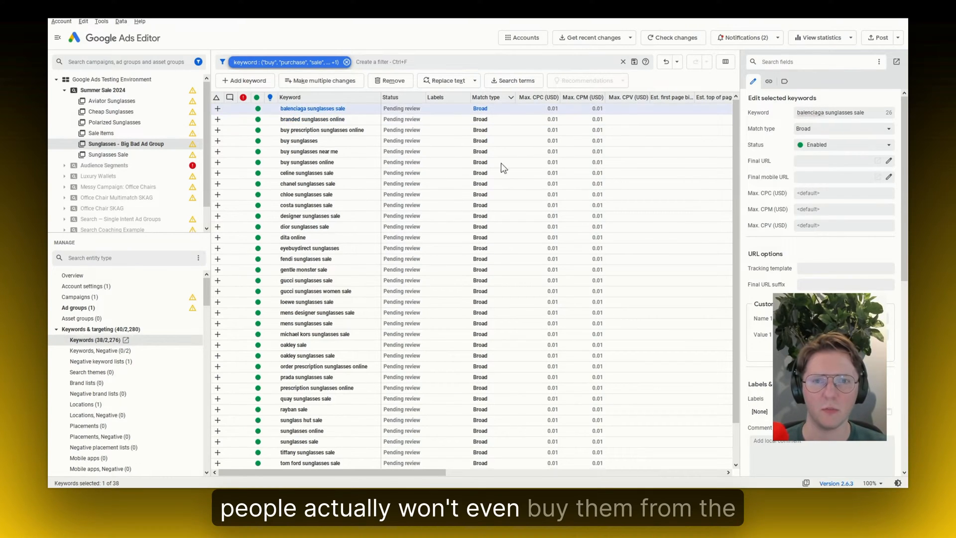
Select all the filtered keywords and open the "branded sunglasses online" keyword for editing
scroll(536, 270, up, 2)
key(ctrl+a)
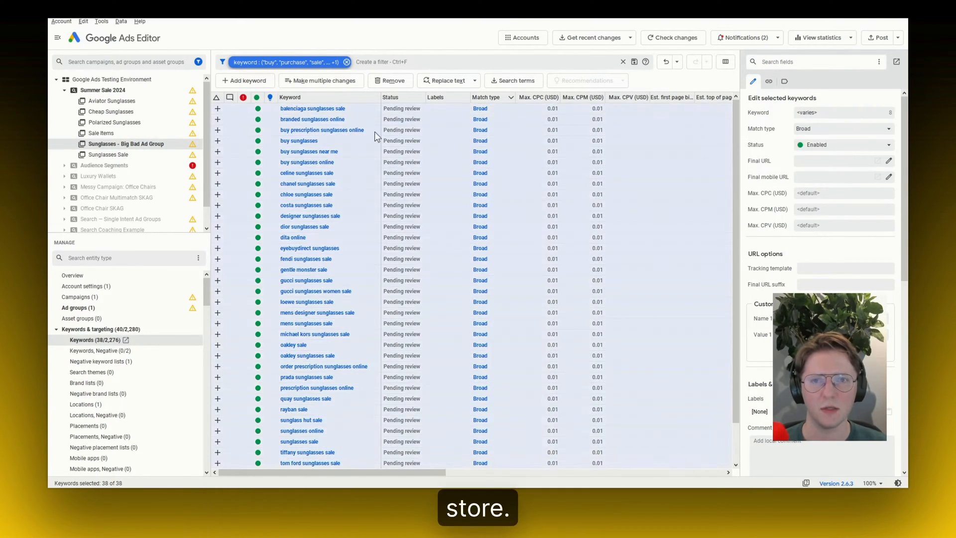
double_click(362, 119)
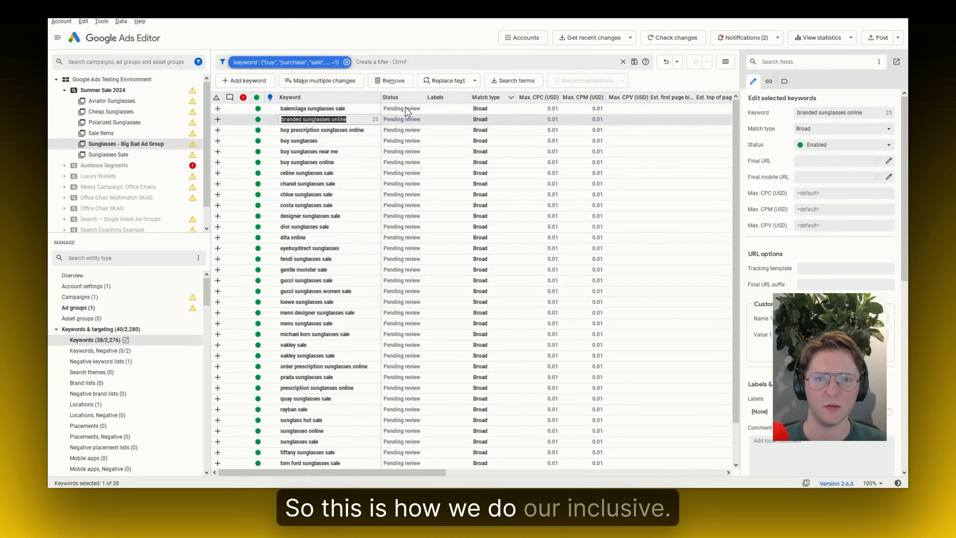
Change the keyword filter to show only keywords that do not contain "buy", "purchase", "sale" or "online"
click(286, 61)
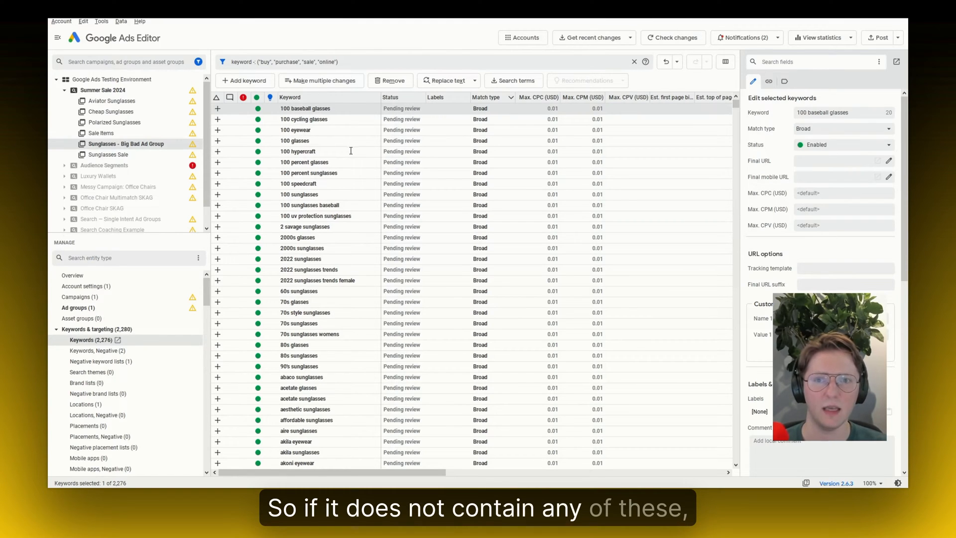
key(Return)
click(408, 152)
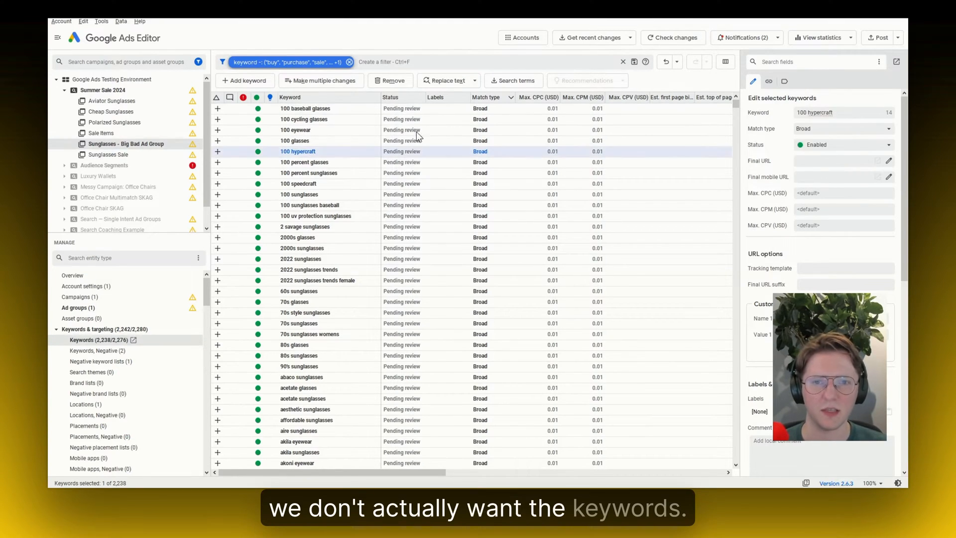
Delete all the filtered keywords lacking purchase-intent terms and clear the filter
click(421, 130)
key(ctrl+a)
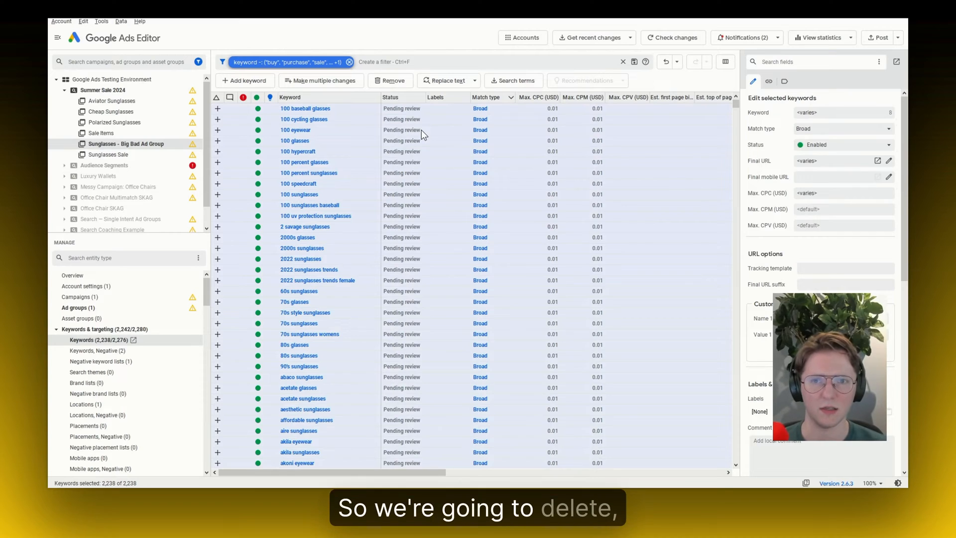
key(Delete)
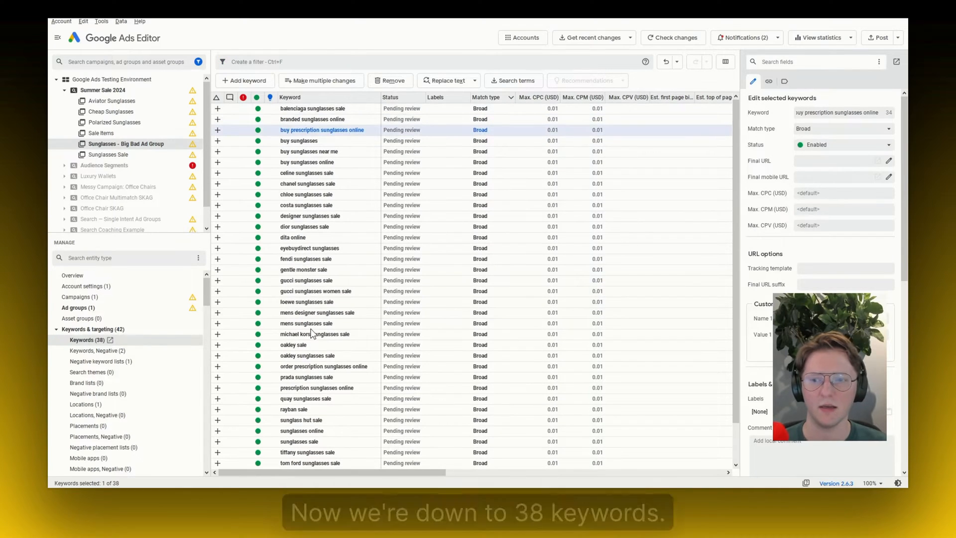
Delete the "rayban sale" keyword from the remaining list
key(ctrl+a)
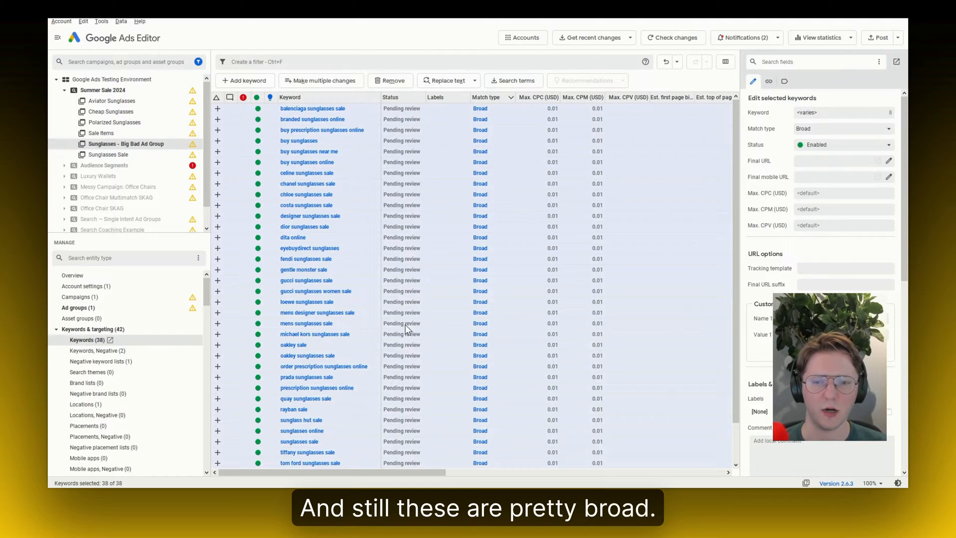
click(326, 398)
click(309, 410)
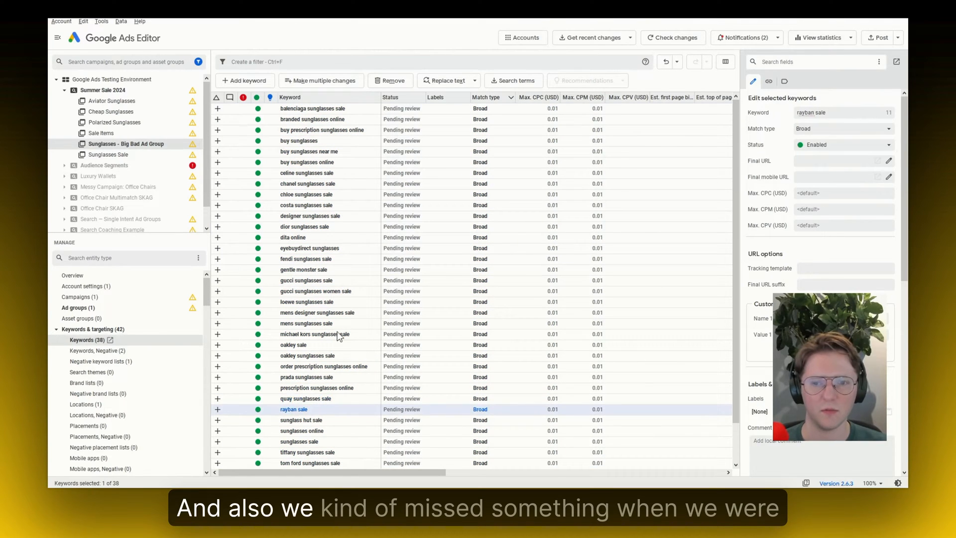
click(306, 63)
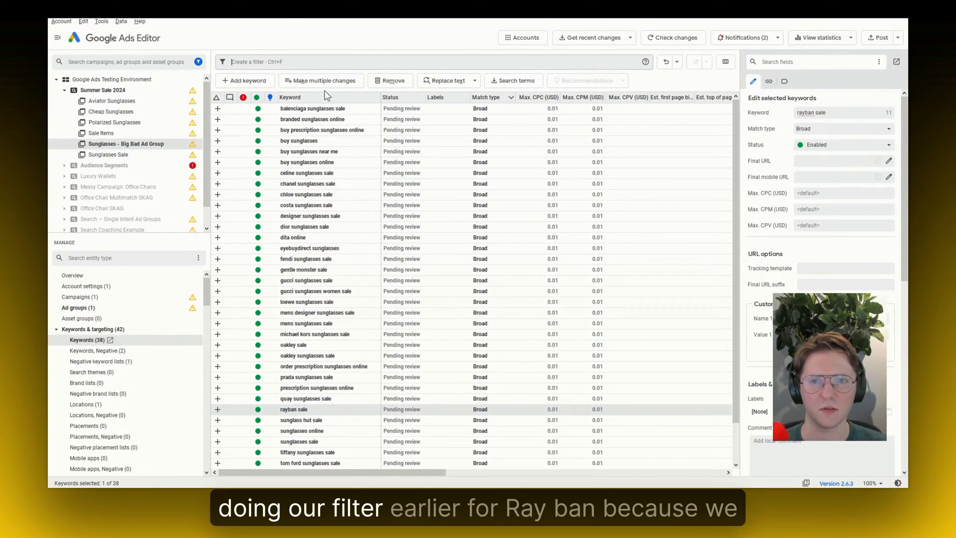
click(443, 206)
click(321, 410)
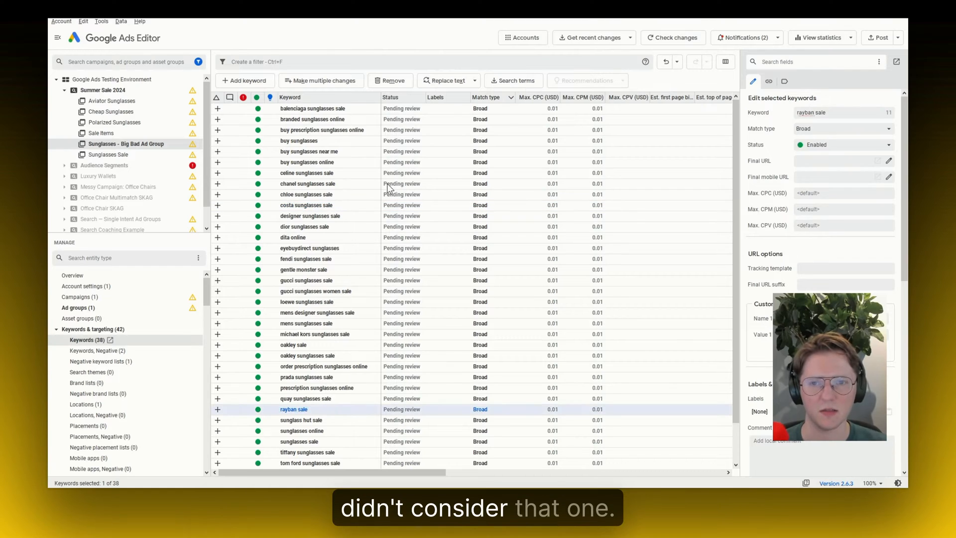
scroll(390, 160, down, 2)
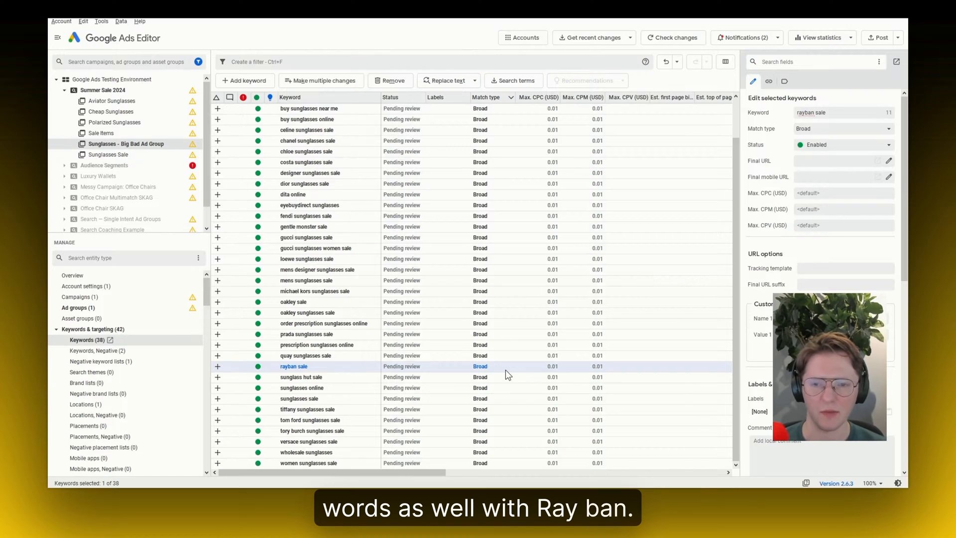
key(Delete)
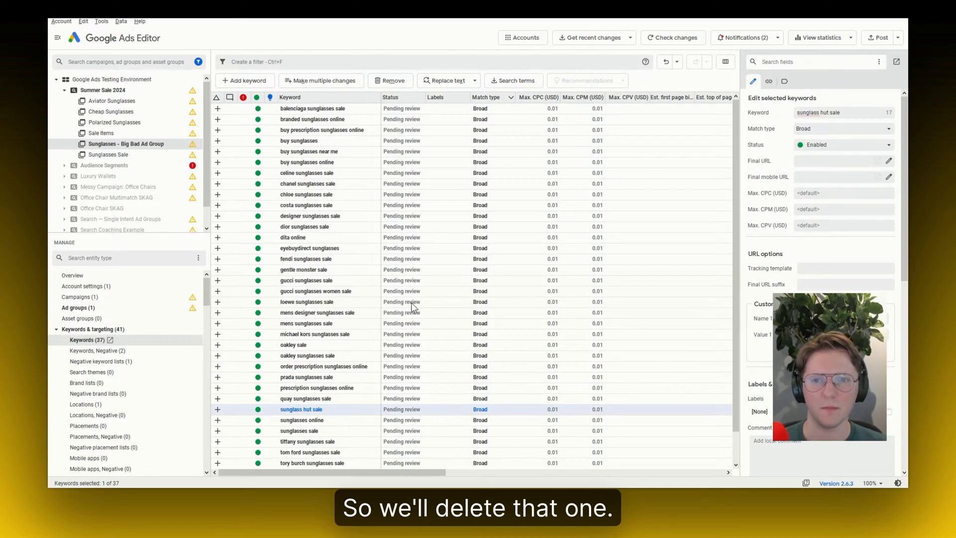
Delete the keywords "order prescription sunglasses online", "prescription sunglasses online" and "buy prescription sunglasses online"
scroll(364, 348, down, 1)
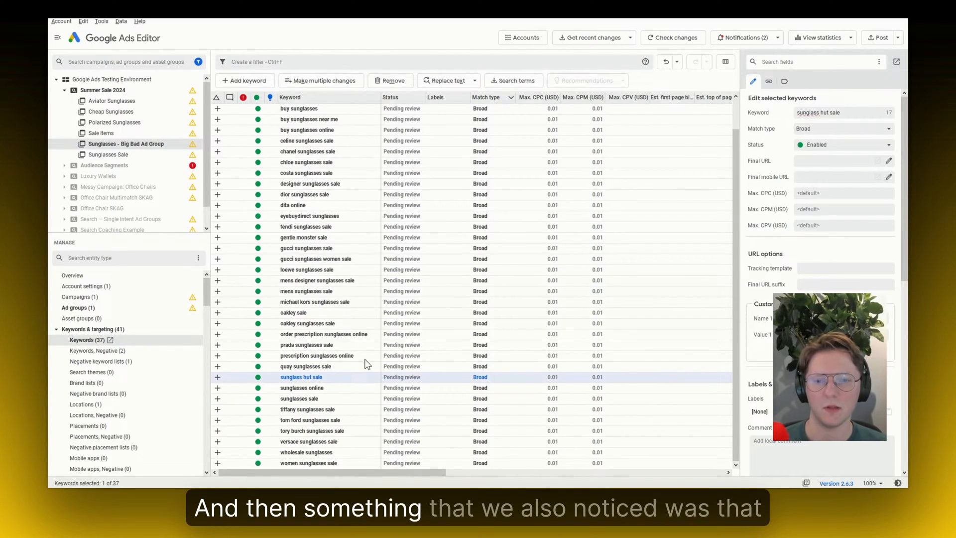
click(328, 356)
ctrl+click(328, 334)
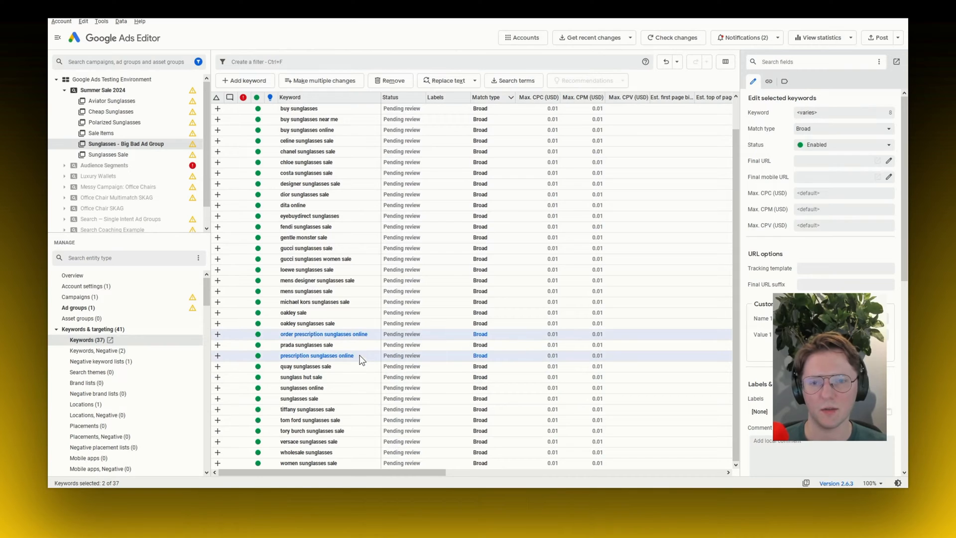
scroll(391, 351, up, 1)
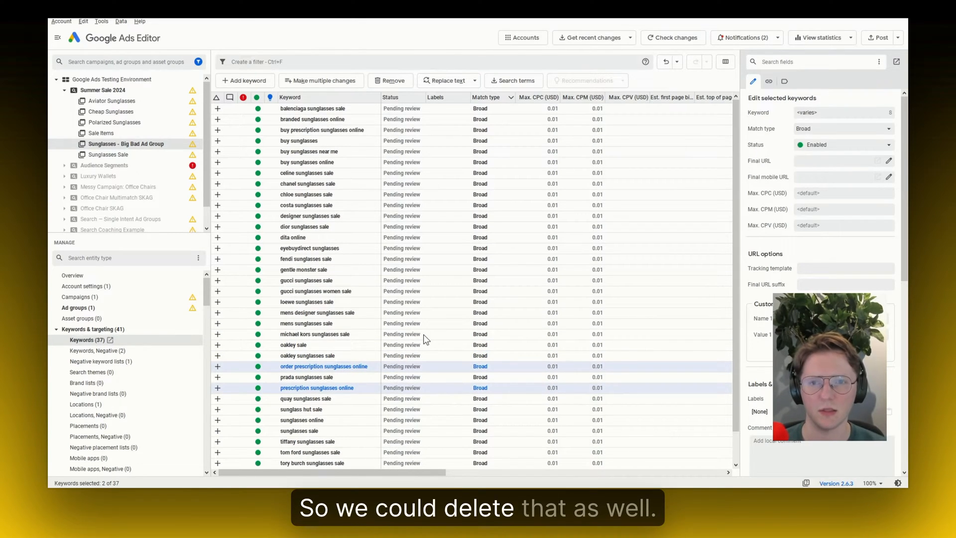
key(Delete)
click(345, 133)
key(Delete)
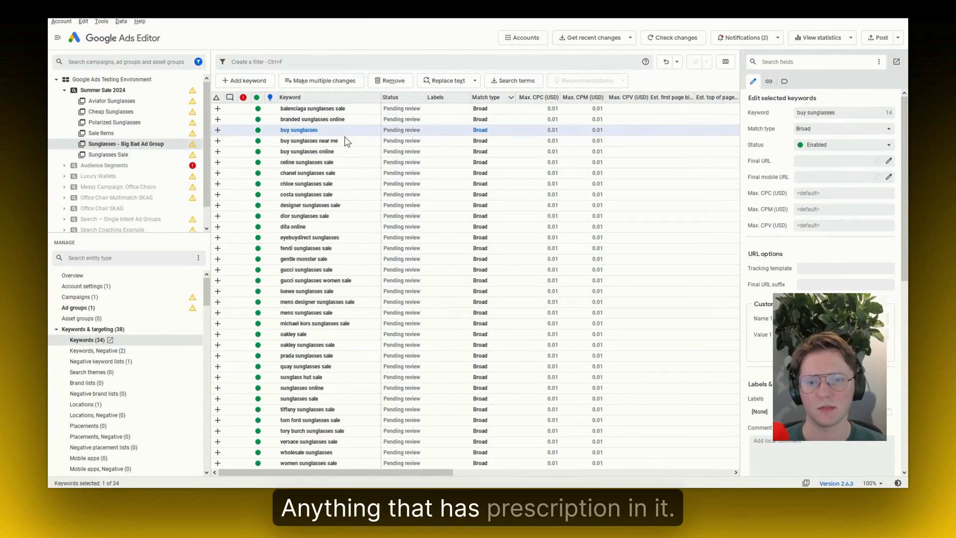
Set the match type of all the remaining keywords in the ad group to Exact
click(371, 442)
click(493, 217)
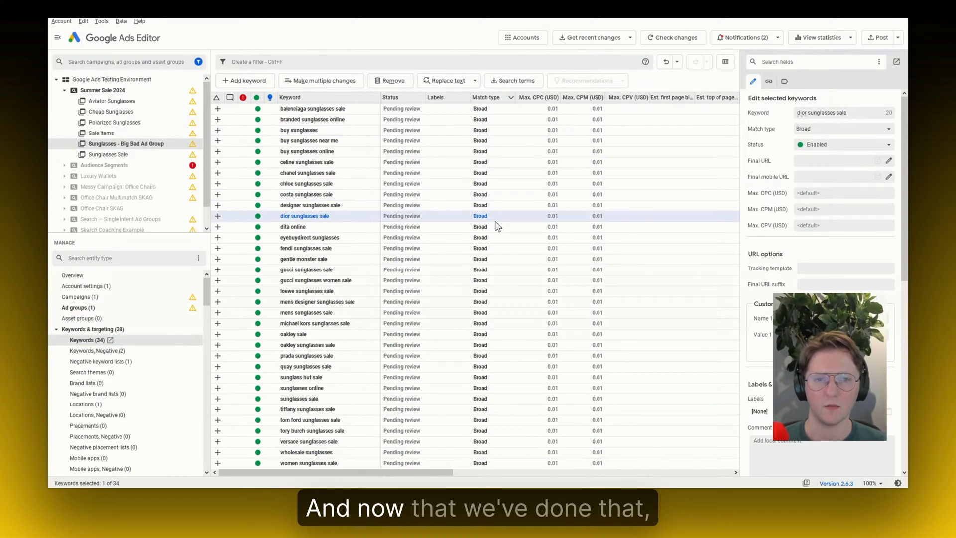
key(Home)
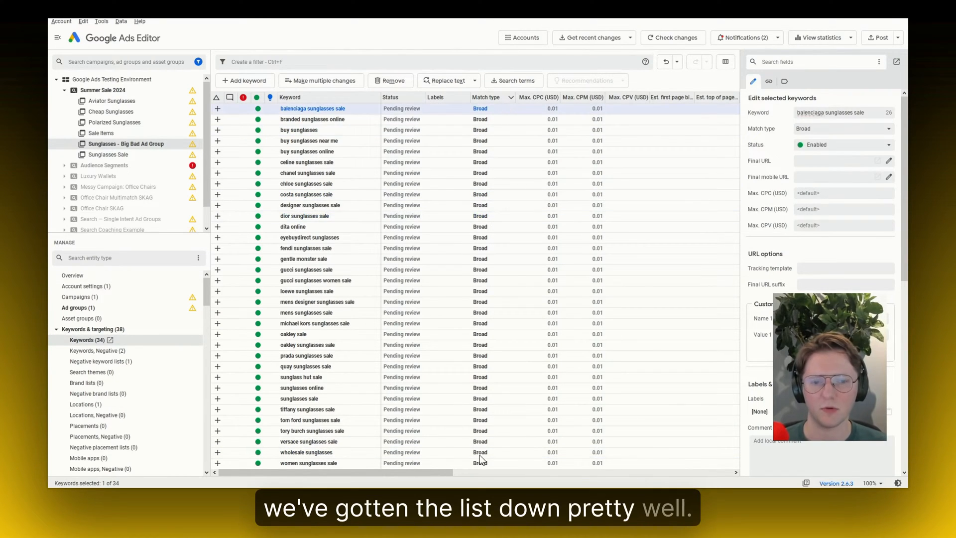
key(ctrl+a)
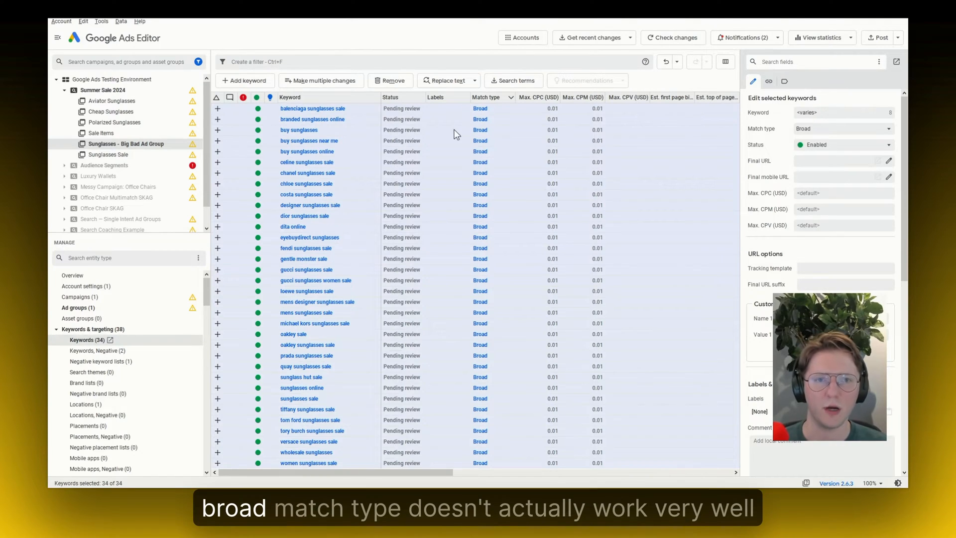
click(516, 107)
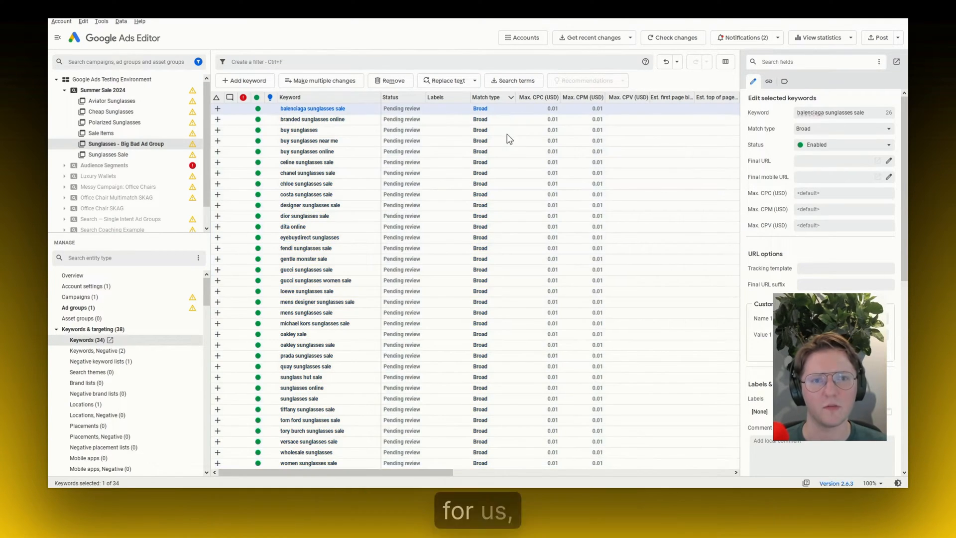
shift+click(491, 462)
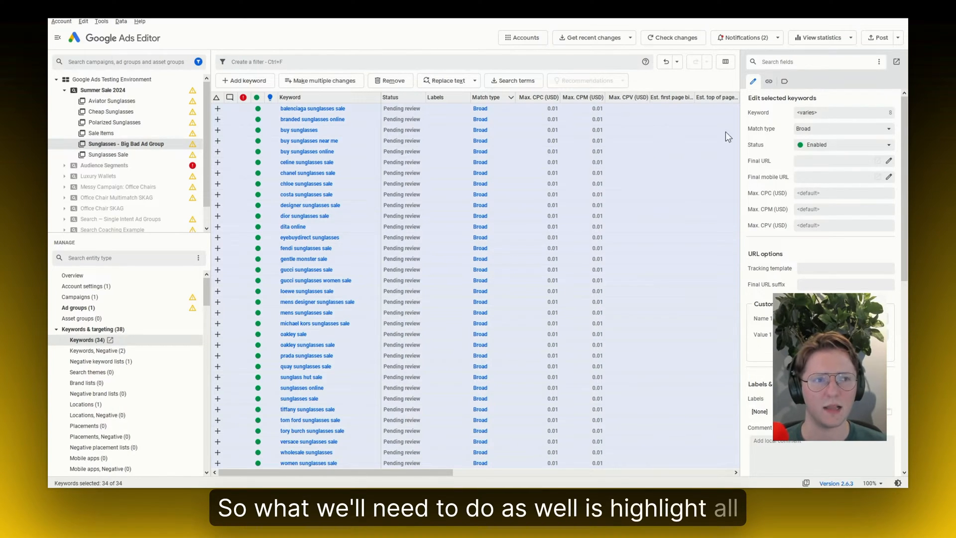
click(821, 130)
click(810, 164)
Duplicate all the exact match keywords within the ad group and set the copies' match type to Phrase
click(516, 111)
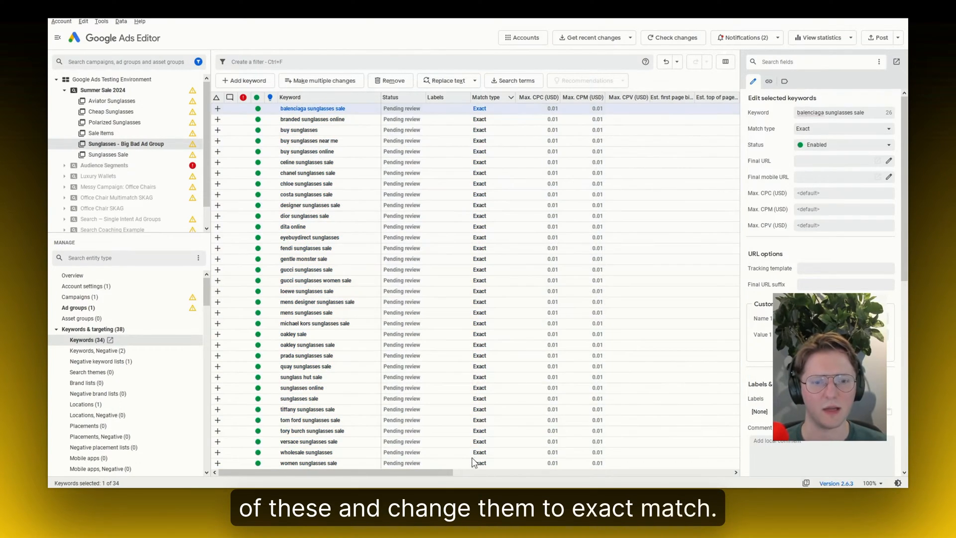
shift+click(473, 461)
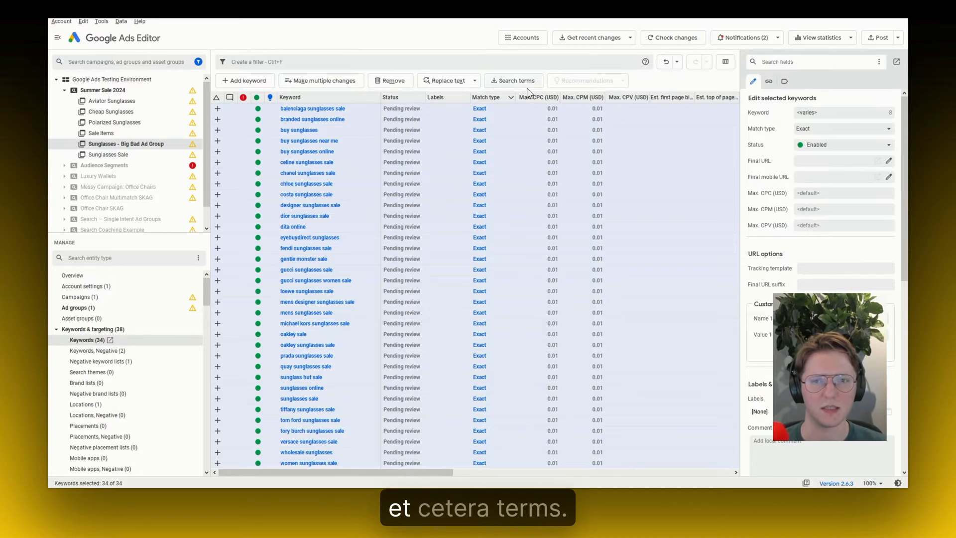
click(490, 109)
key(ctrl+a)
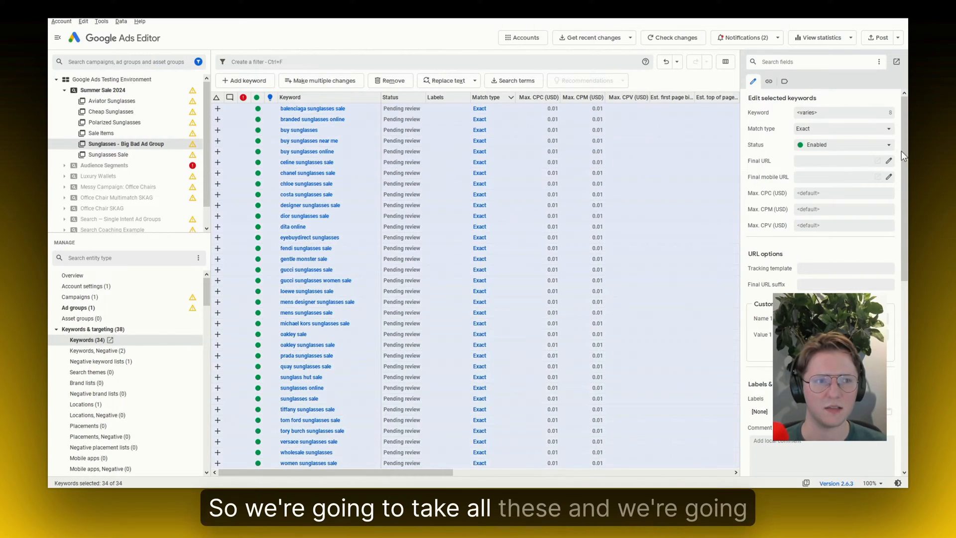
key(ctrl+c)
key(ctrl+v)
click(817, 129)
click(816, 148)
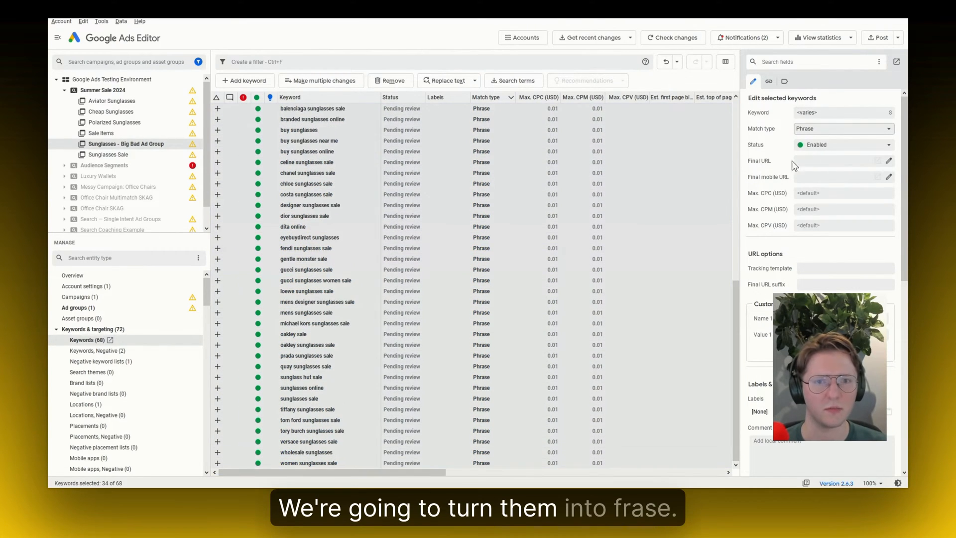
Review the full keyword list, comparing the Exact match entries with their Phrase match copies
click(464, 184)
scroll(464, 199, up, 11)
click(465, 239)
scroll(478, 259, down, 11)
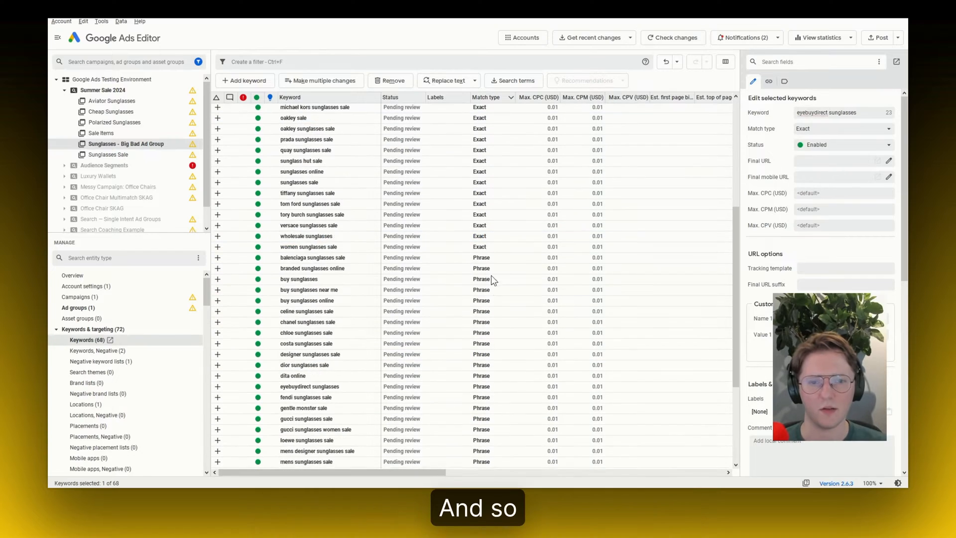
click(500, 441)
scroll(485, 338, up, 6)
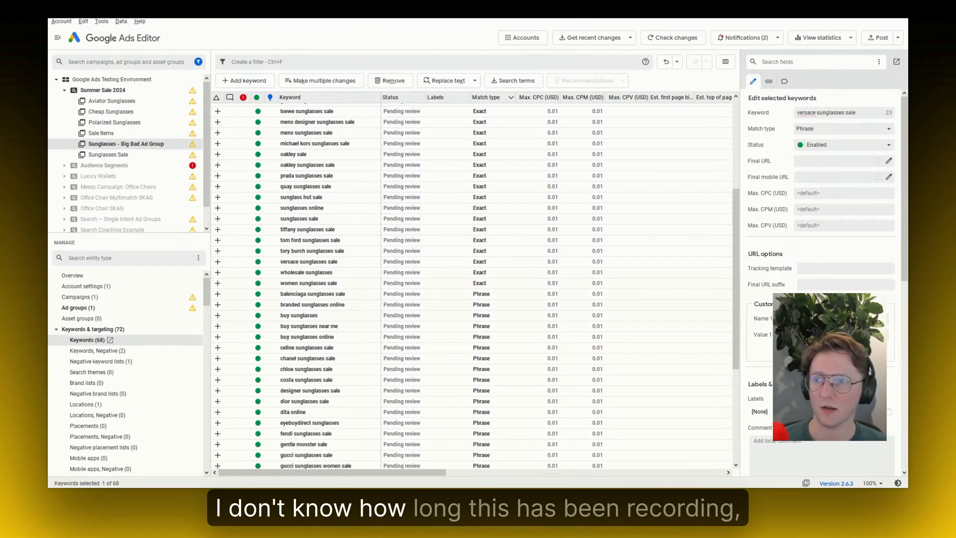
scroll(542, 172, up, 6)
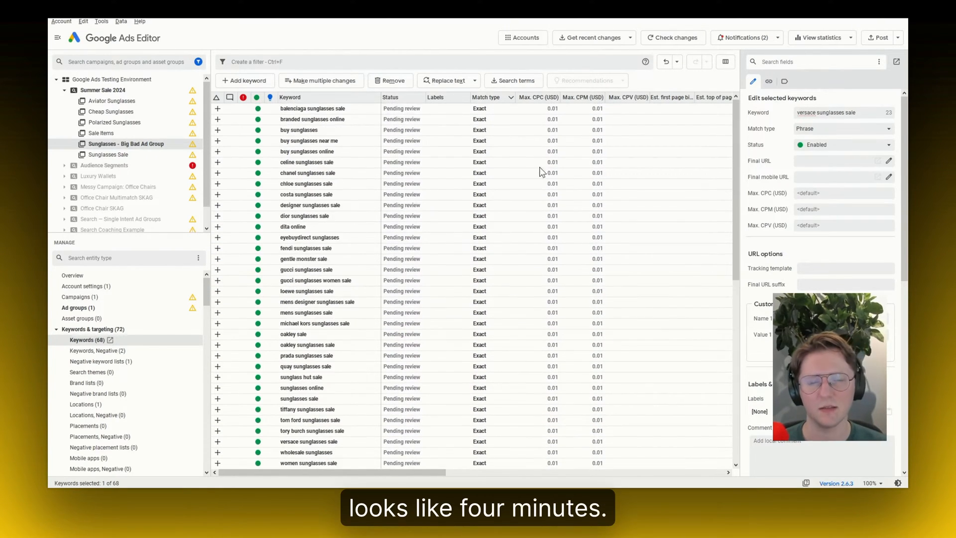
click(521, 109)
scroll(527, 314, down, 12)
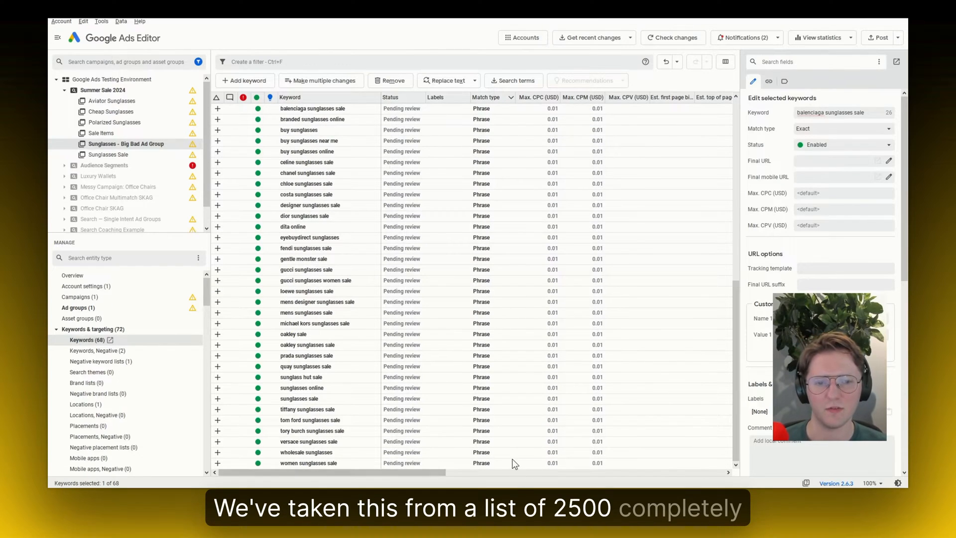
scroll(513, 448, up, 12)
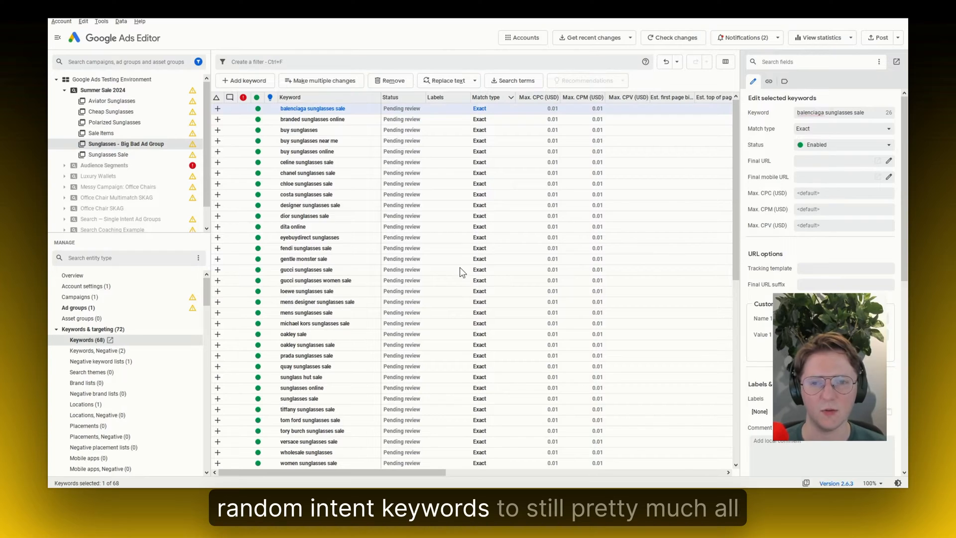
Look through the brand and generic keywords in both match types for terms that could form separate brand-focused ad groups
click(385, 280)
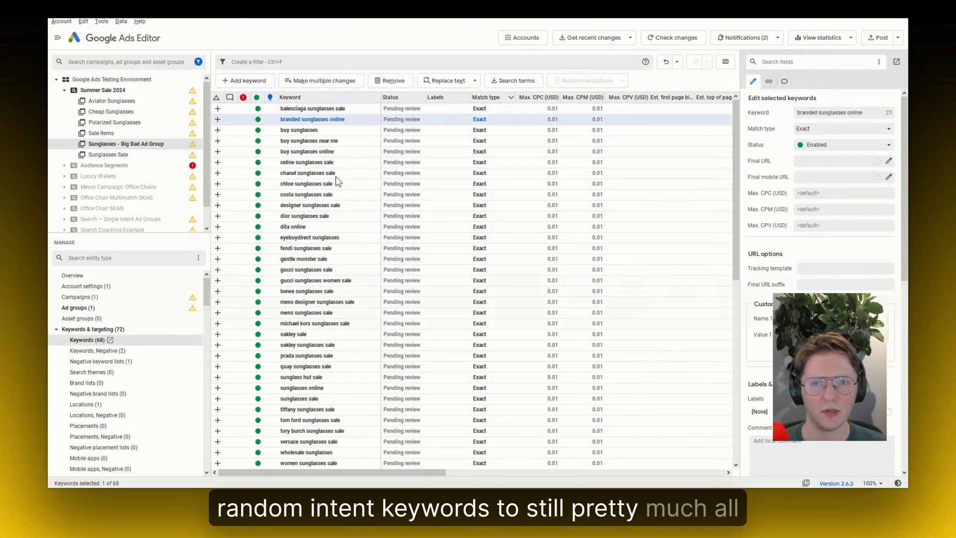
click(342, 336)
click(343, 345)
scroll(362, 378, down, 3)
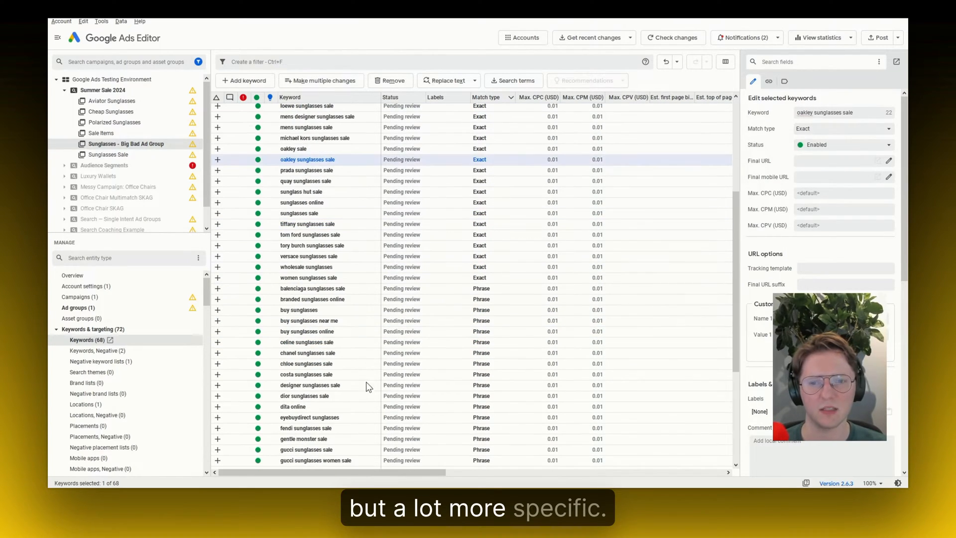
click(376, 363)
scroll(463, 311, up, 1)
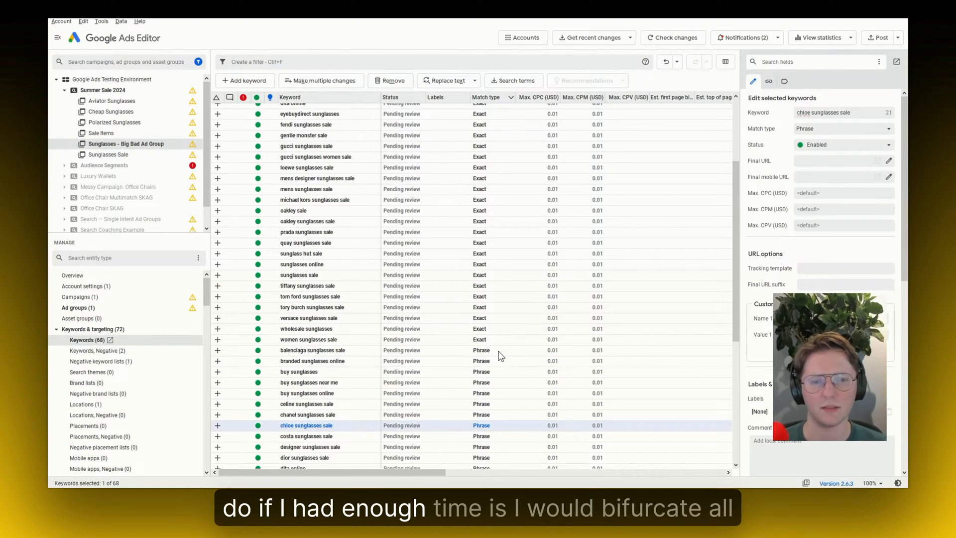
scroll(478, 348, up, 4)
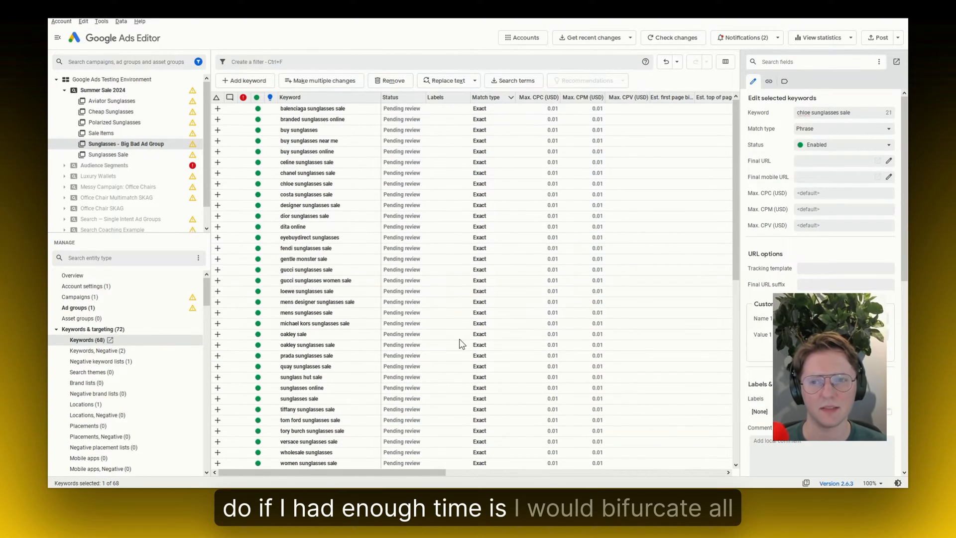
click(330, 109)
shift+click(358, 432)
click(312, 237)
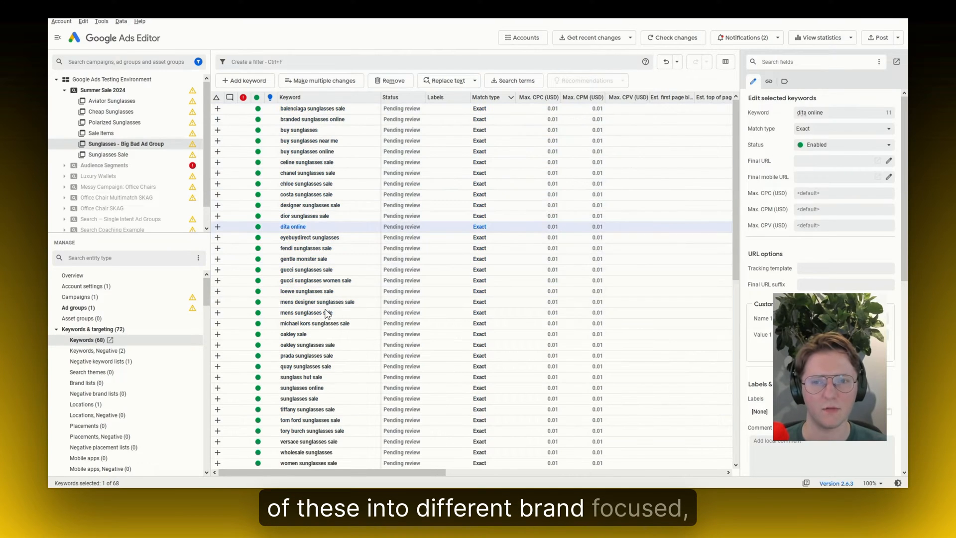
click(321, 377)
ctrl+click(322, 398)
ctrl+click(328, 430)
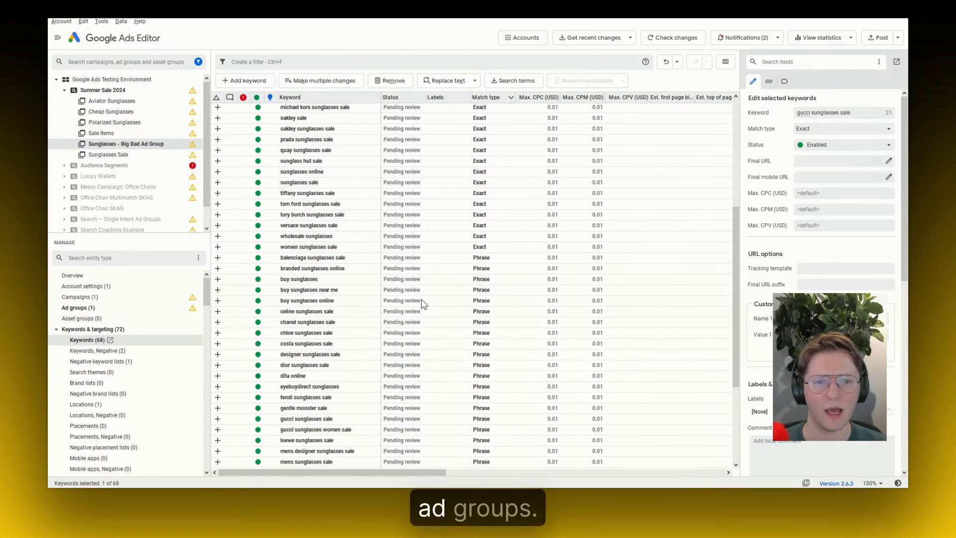
click(378, 419)
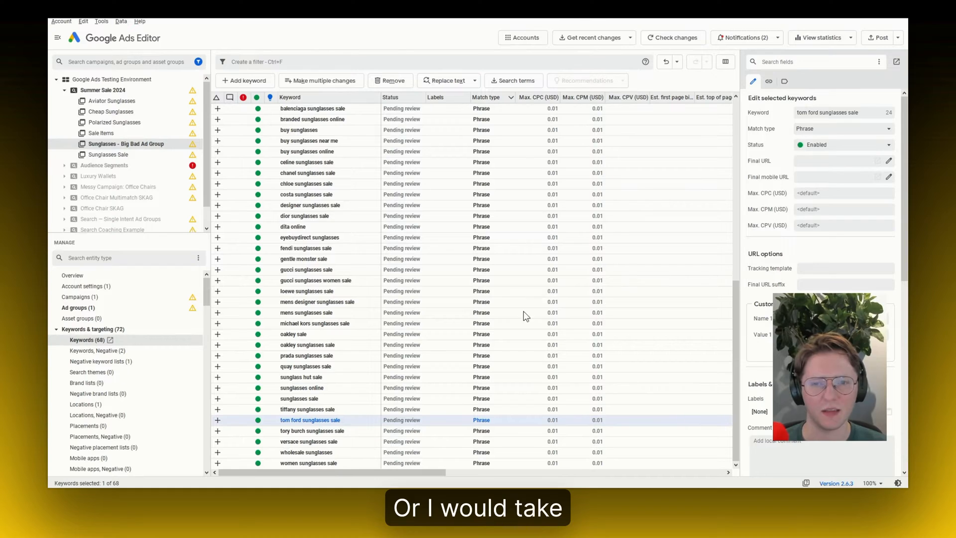
Pick out the brand sale keywords and the broad purchase-intent keywords such as sunglasses online, sunglasses sale and buy sunglasses as separate ad group candidates
click(320, 441)
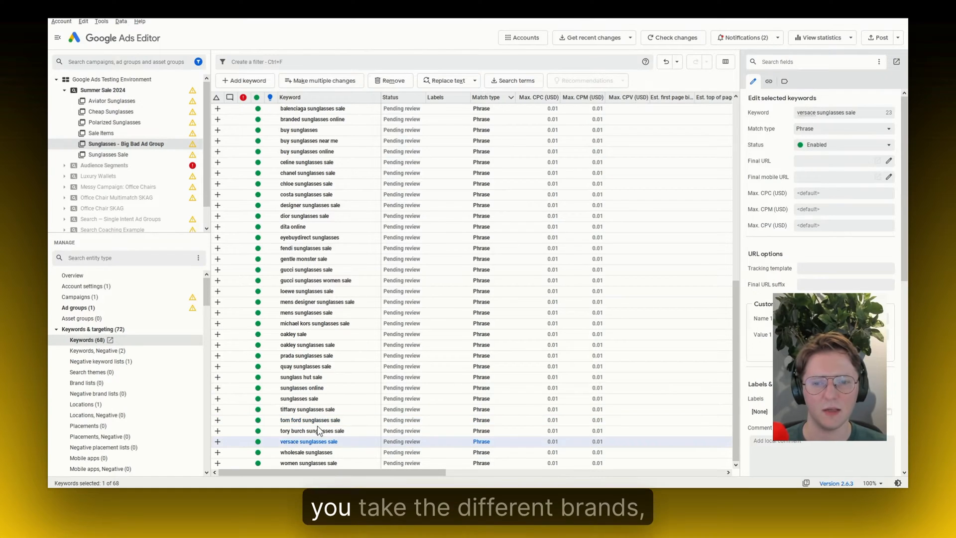
shift+click(319, 420)
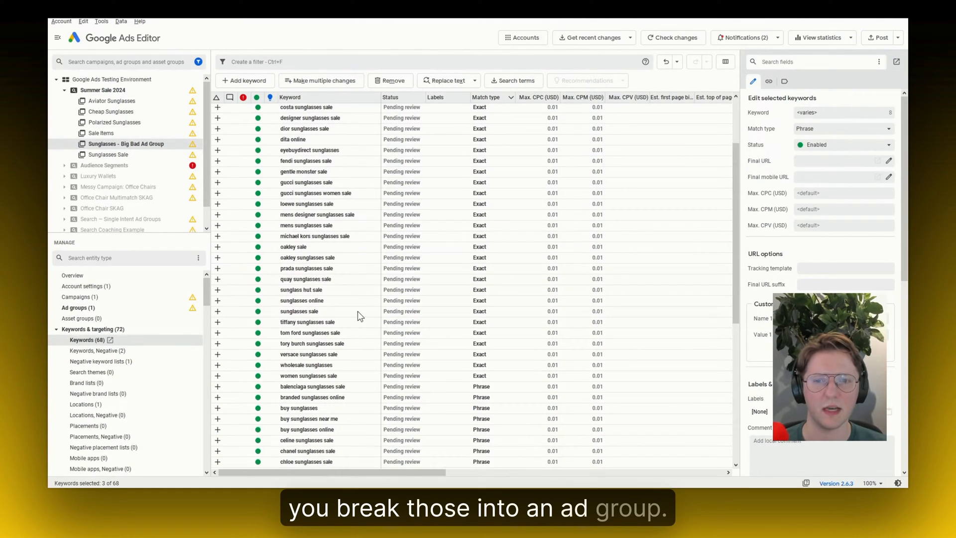
click(327, 293)
click(330, 304)
shift+click(331, 314)
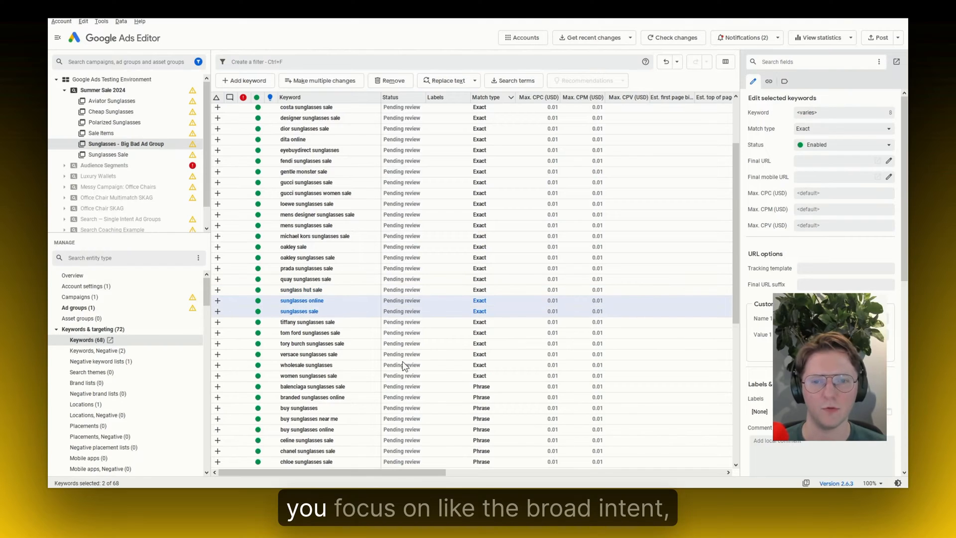
scroll(371, 284, up, 3)
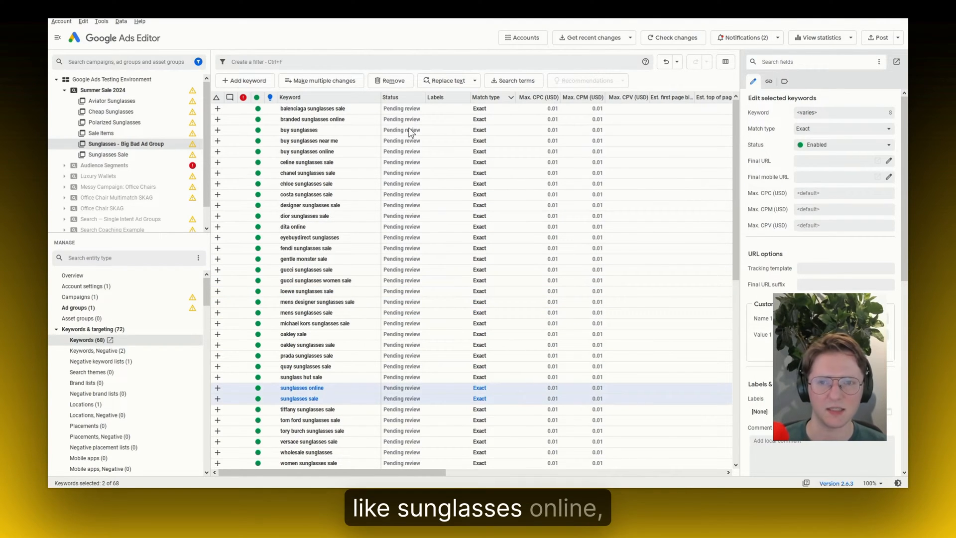
ctrl+click(340, 129)
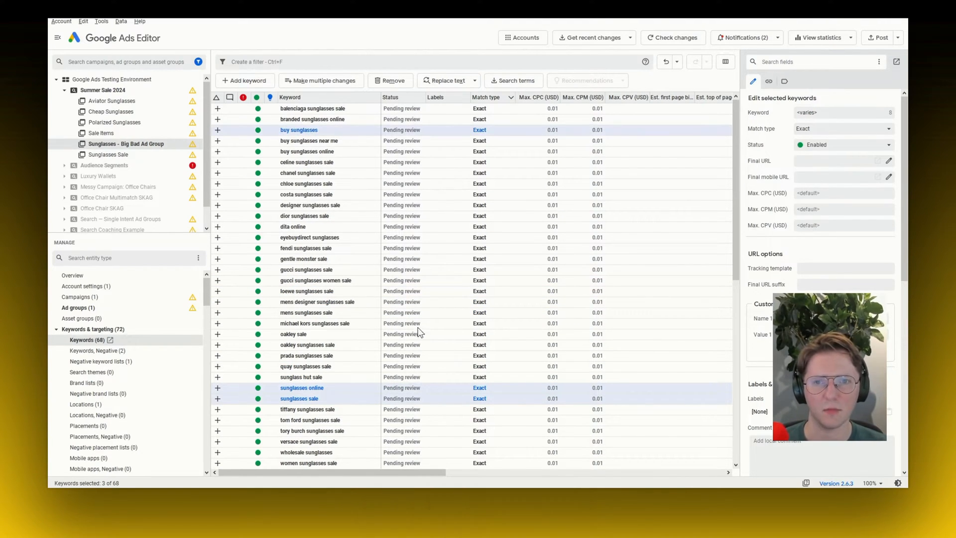
ctrl+click(349, 141)
Select both the exact and phrase match versions of the keyword "buy sunglasses near me"
click(378, 142)
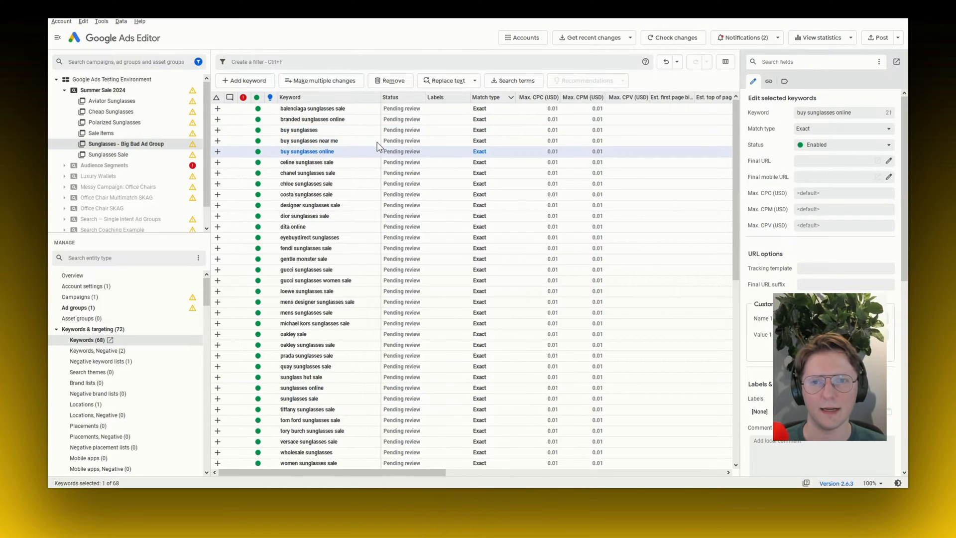
scroll(394, 302, down, 8)
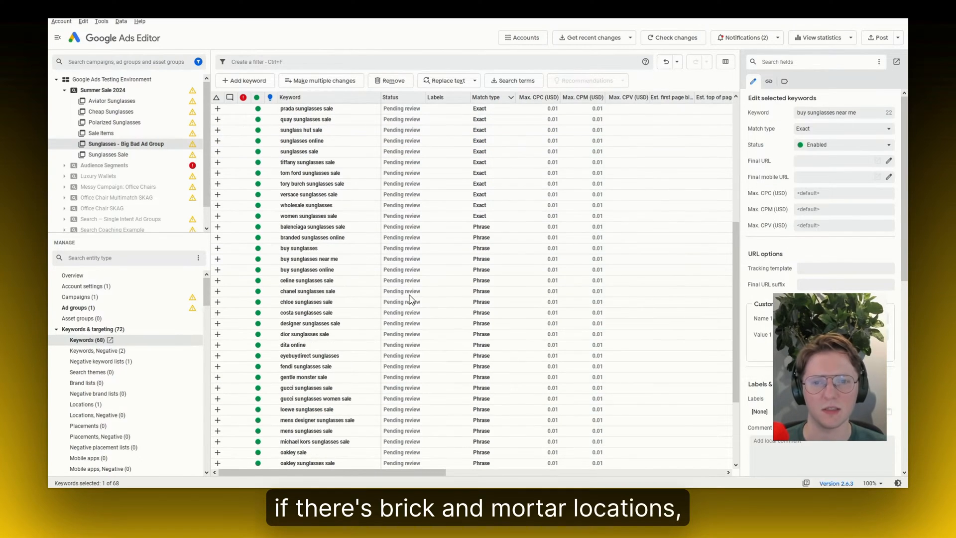
ctrl+click(329, 259)
scroll(354, 276, down, 4)
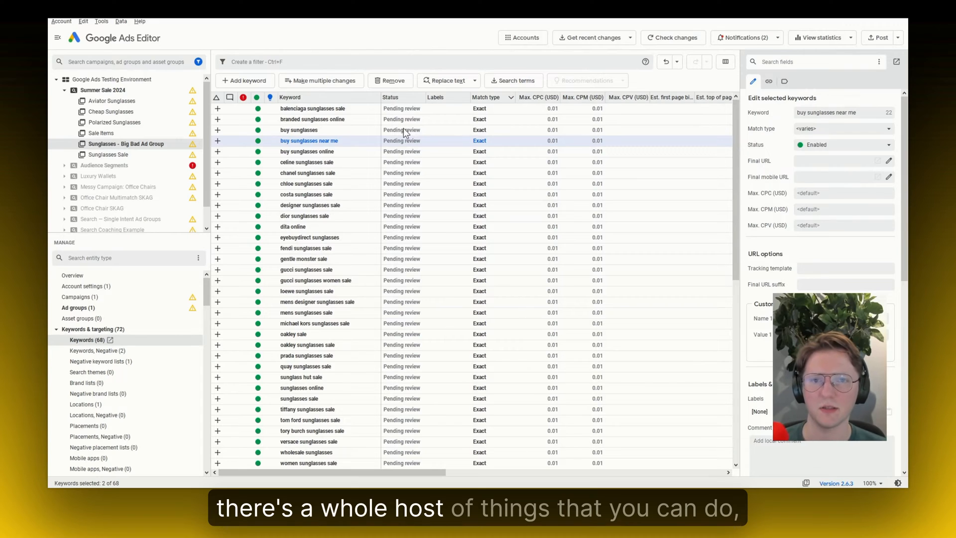
Check the size of the cleaned-up keyword list across the exact and phrase match types
click(387, 111)
click(126, 341)
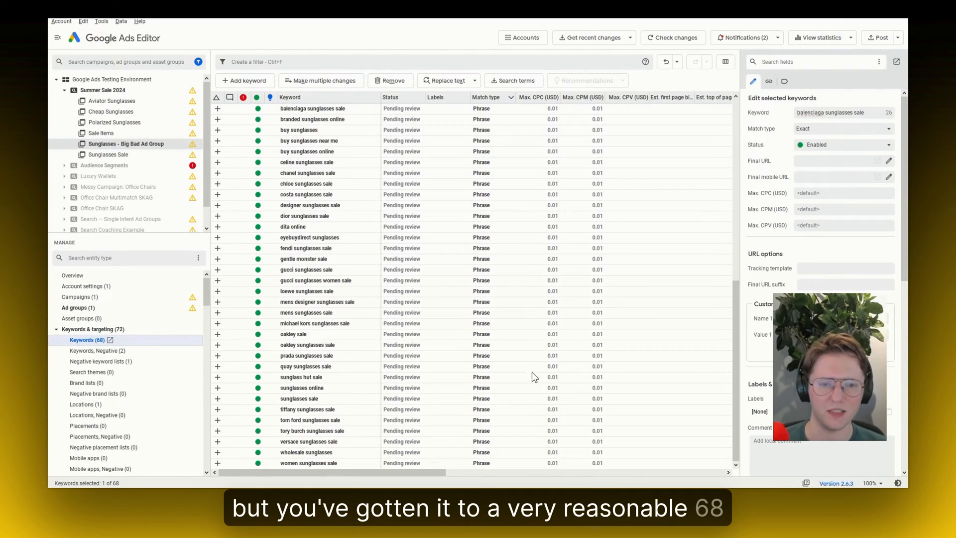
click(472, 453)
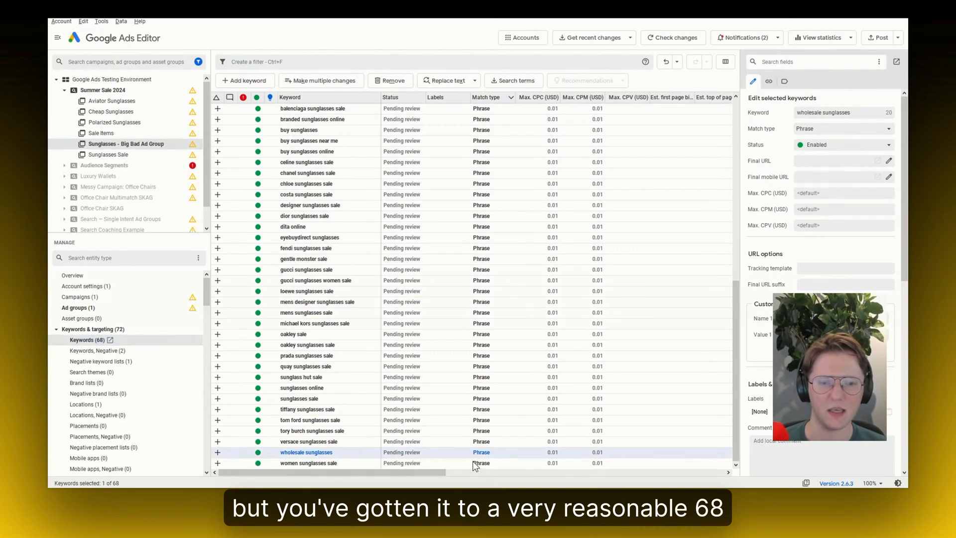
click(476, 463)
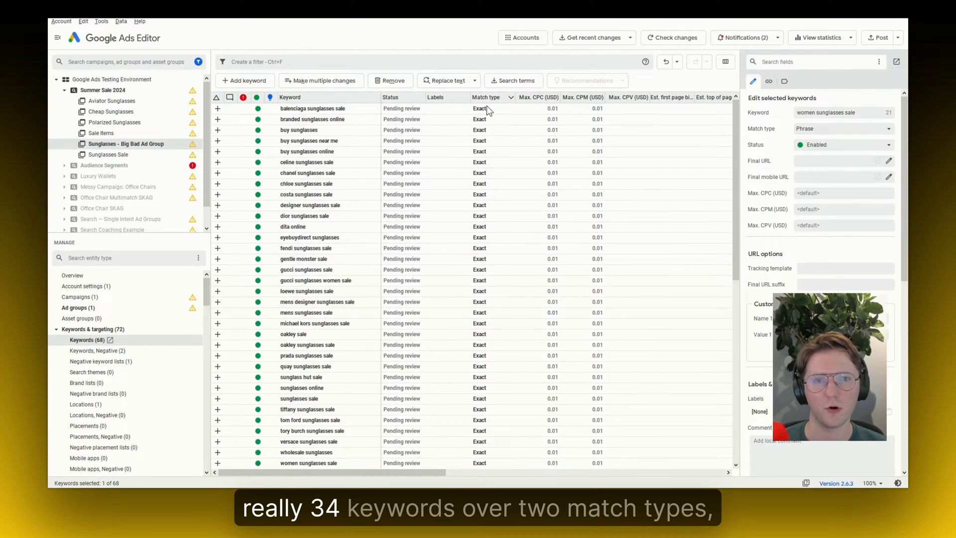
key(ctrl+a)
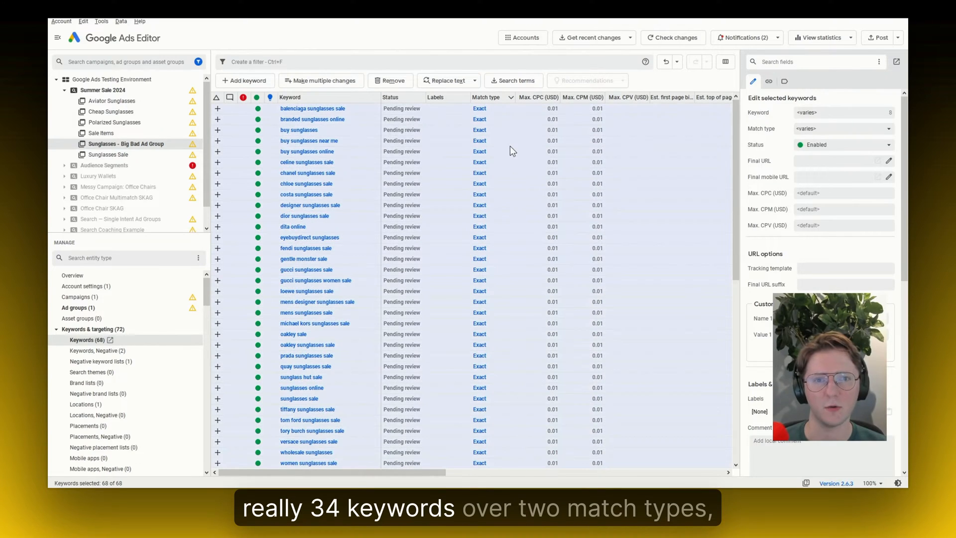
click(479, 227)
click(480, 248)
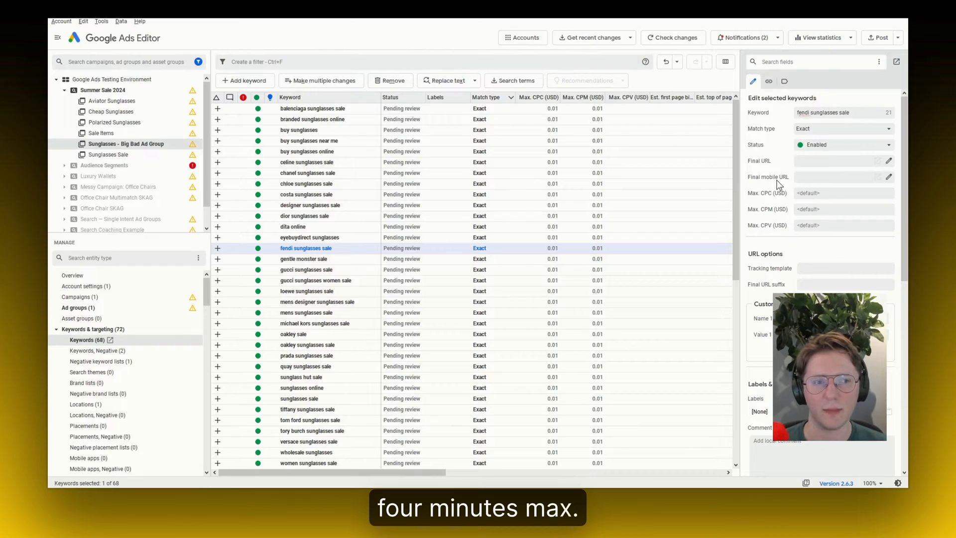
click(731, 205)
drag(736, 206, 710, 151)
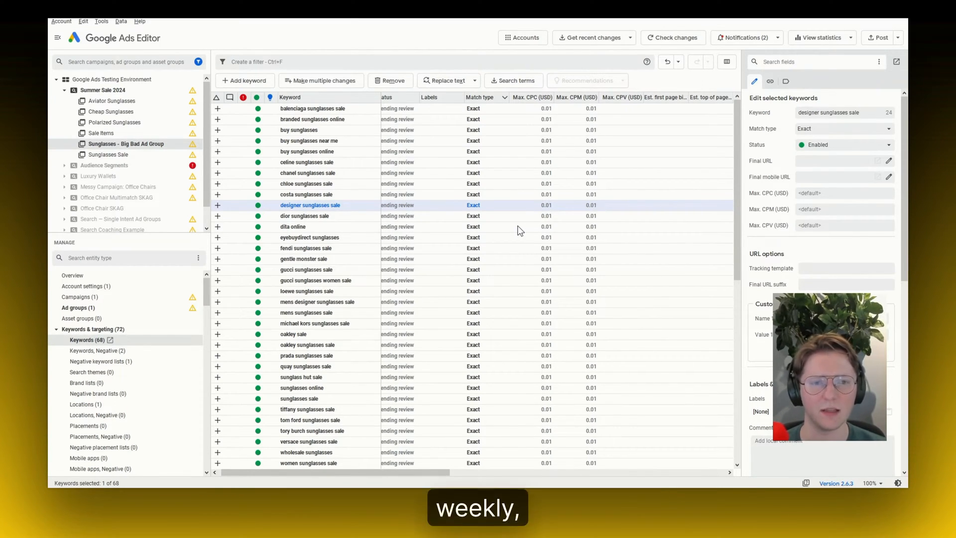
click(436, 184)
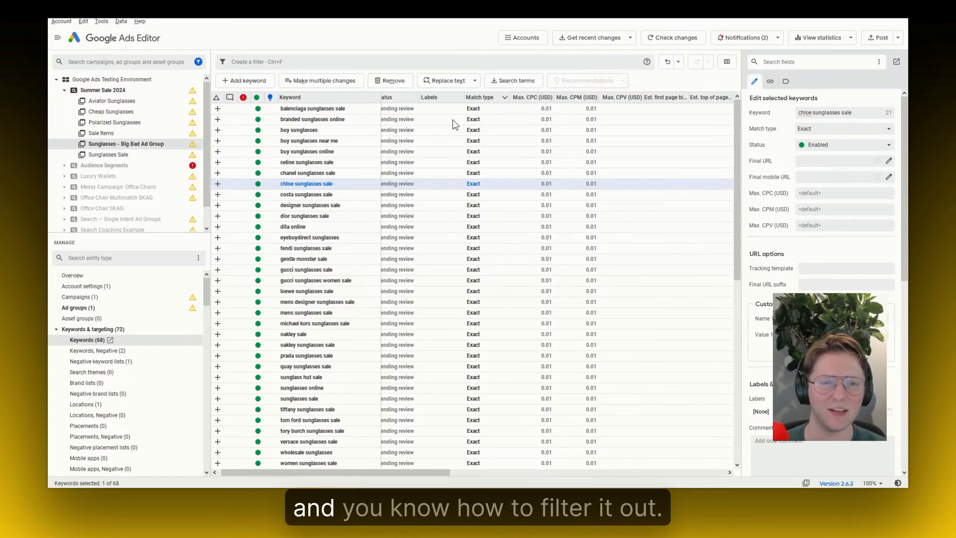
click(442, 109)
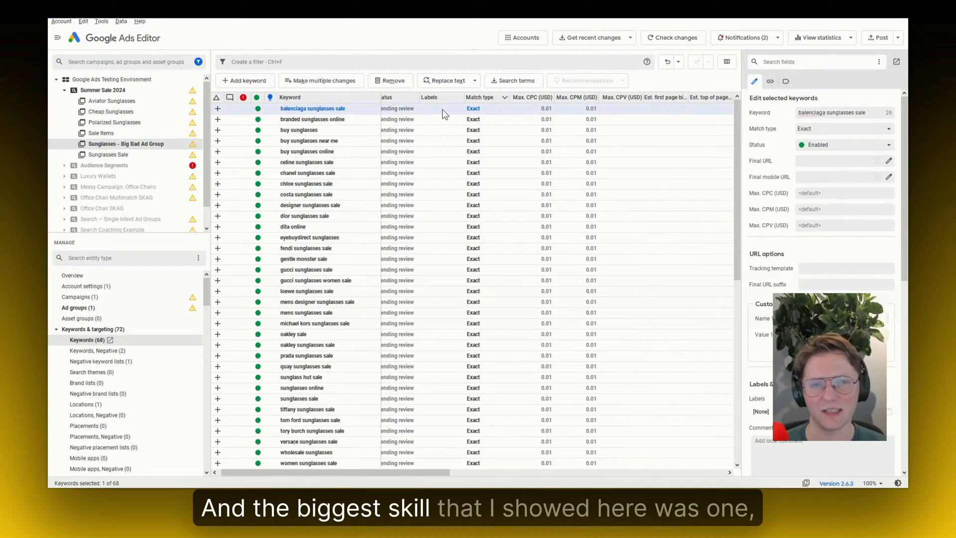
click(442, 122)
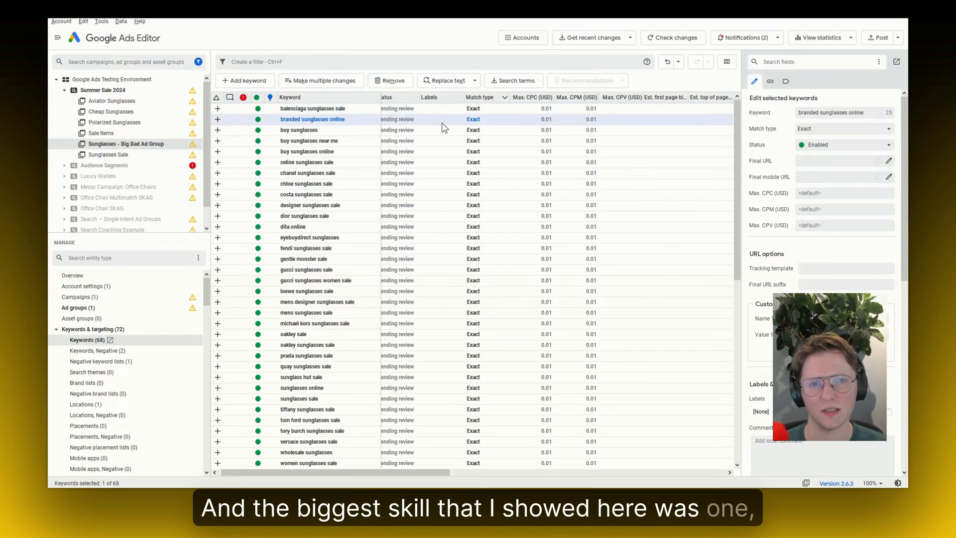
key(ctrl+a)
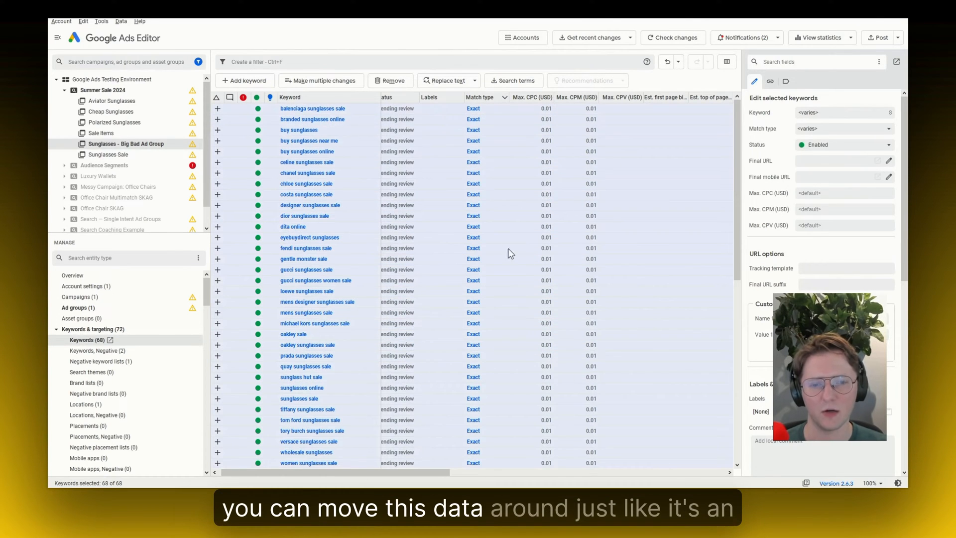
click(393, 152)
click(273, 61)
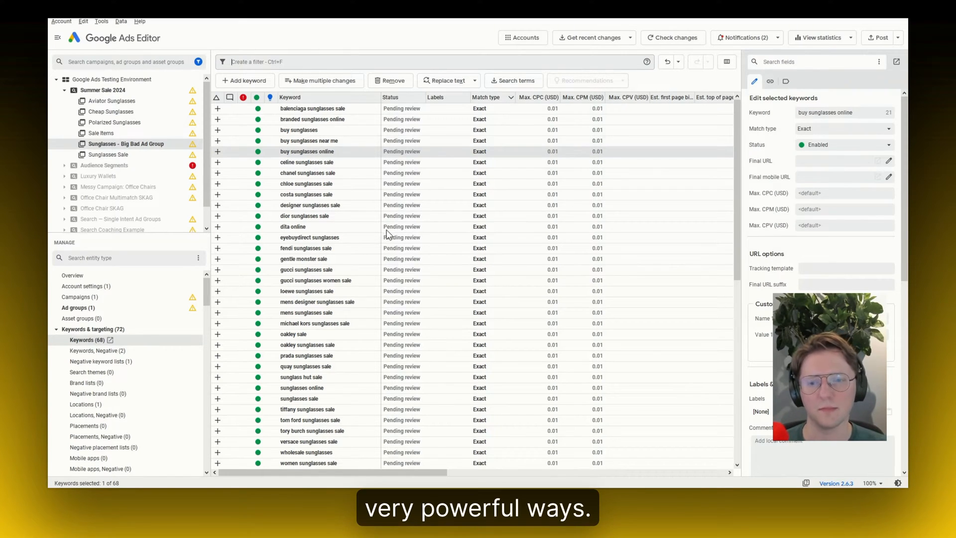
Examine the quality score, landing page experience, expected CTR, ad relevance and final URL columns of the keywords
scroll(569, 454, right, 10)
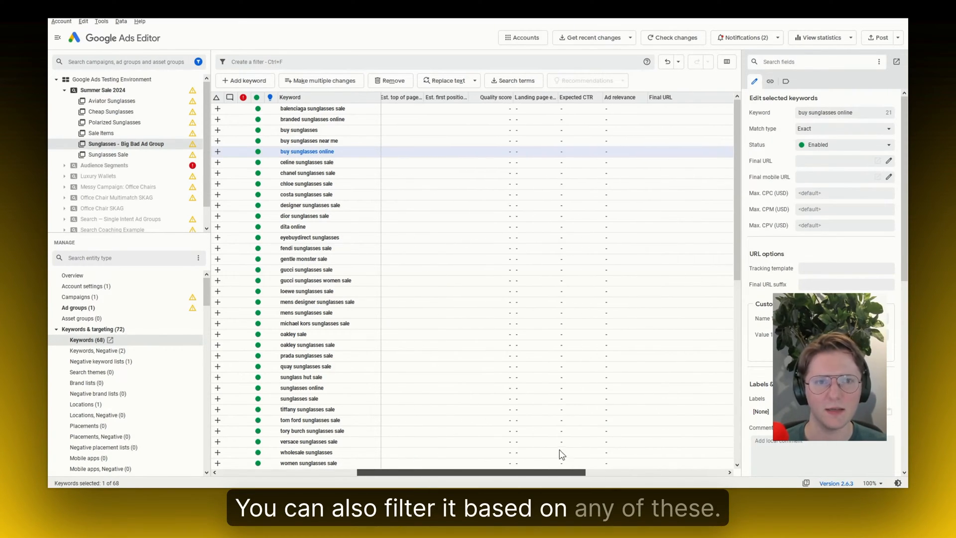
click(510, 116)
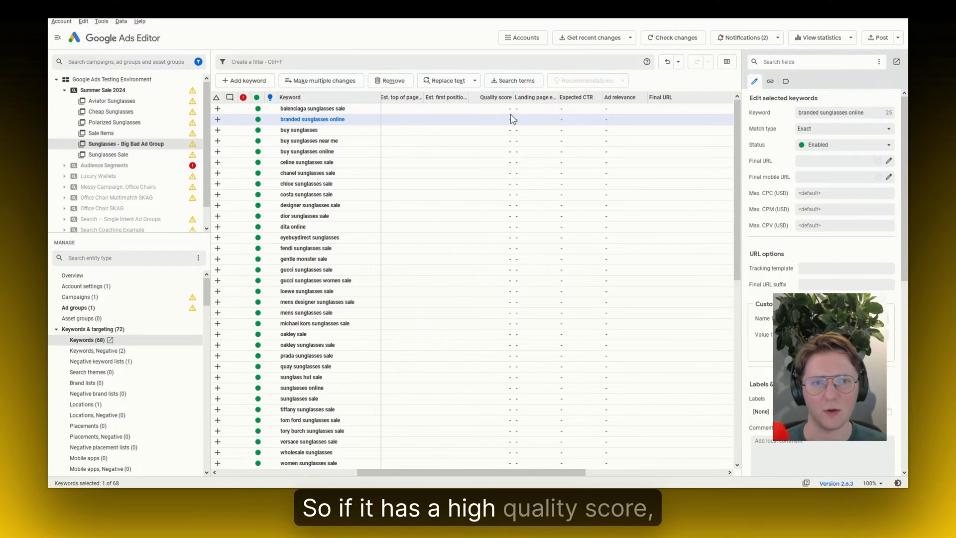
key(ctrl+a)
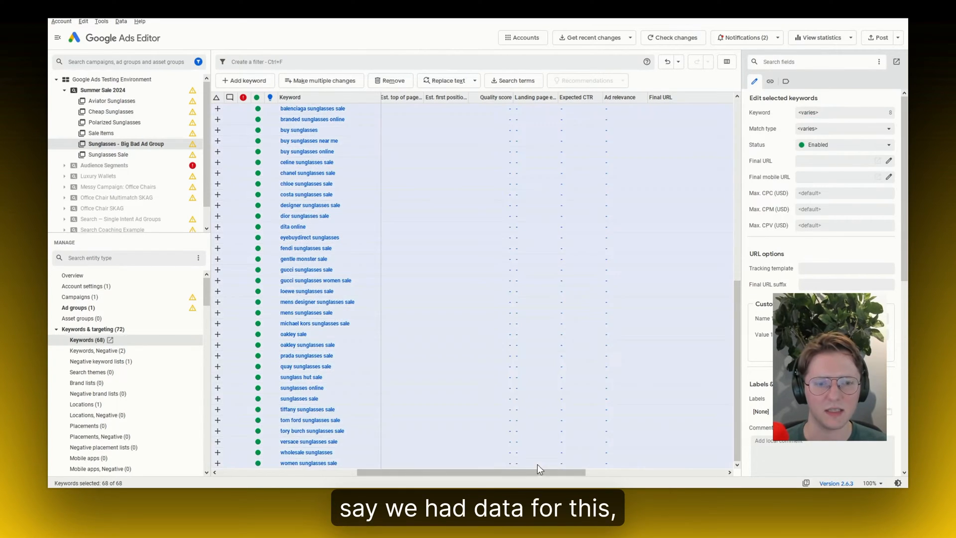
scroll(548, 272, up, 10)
click(505, 111)
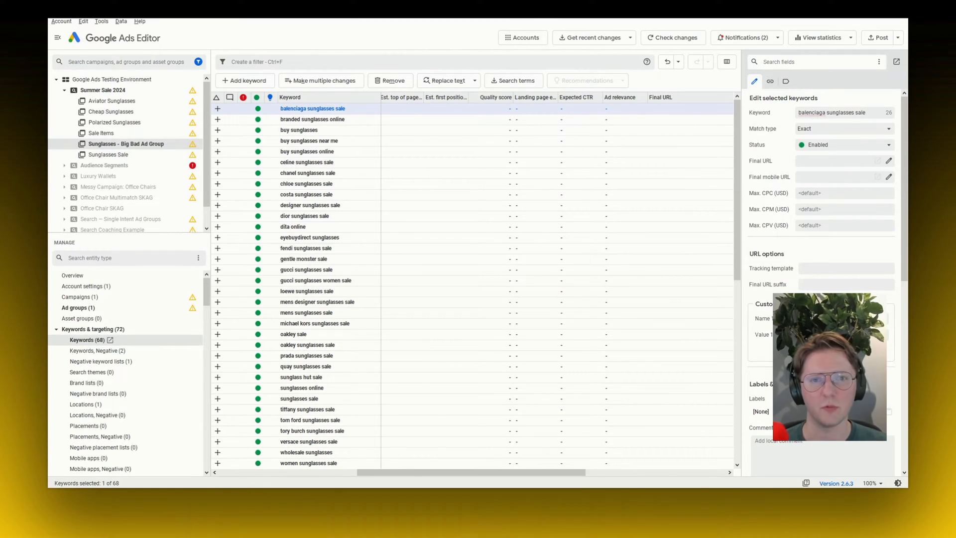
drag(499, 472, 549, 463)
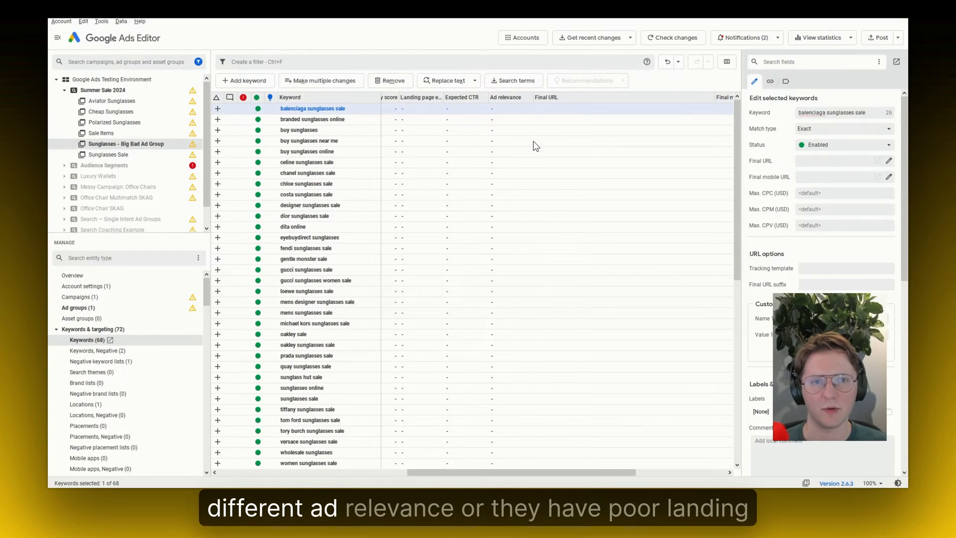
shift+click(427, 299)
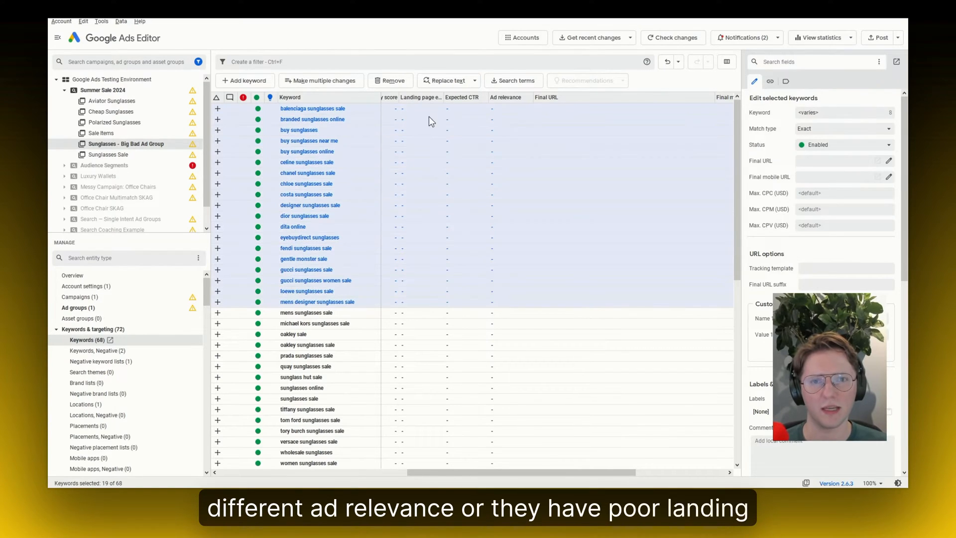
drag(563, 108, 586, 285)
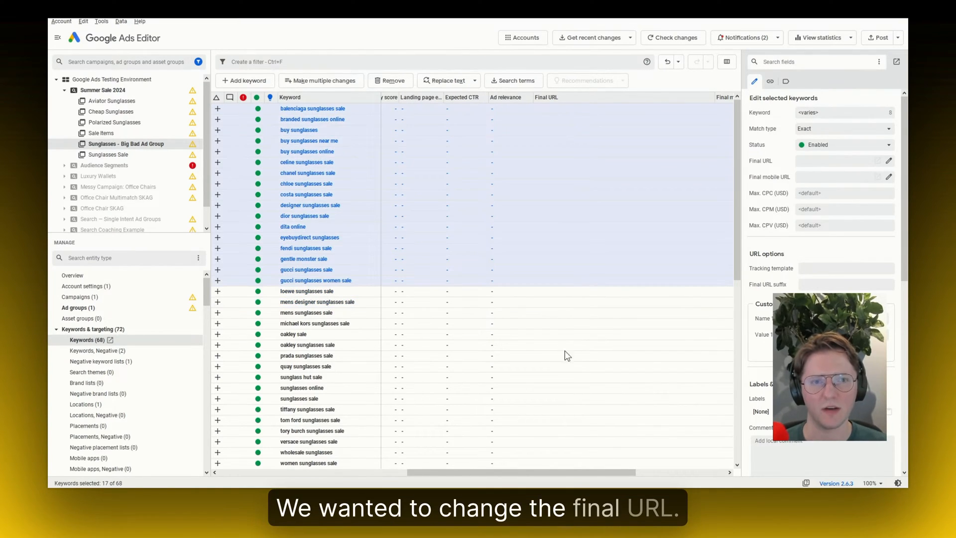
Filter the keywords to those whose landing page experience is not above average, using landingpageexperience -= aboveaverage
scroll(565, 355, left, 10)
click(262, 60)
text(q)
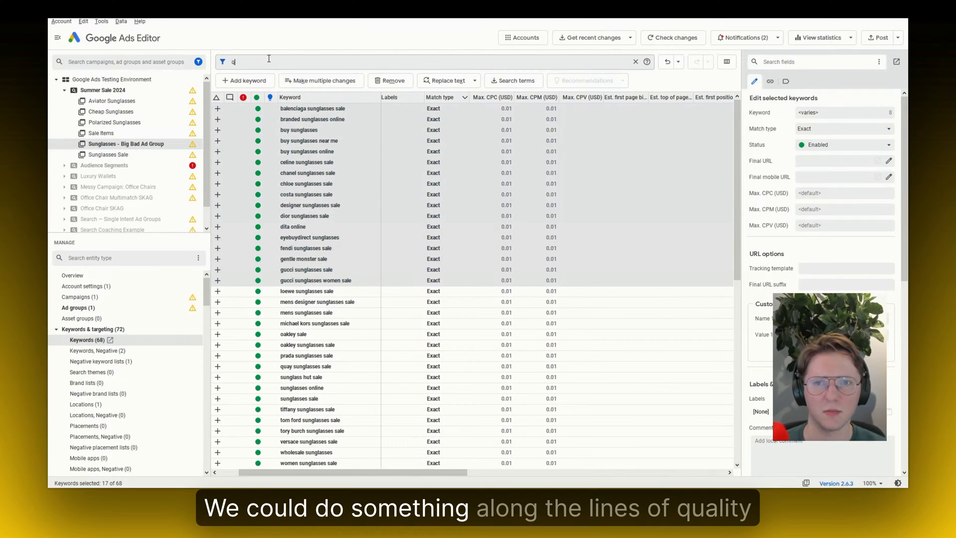
text(uality)
key(ctrl+a)
text(landing)
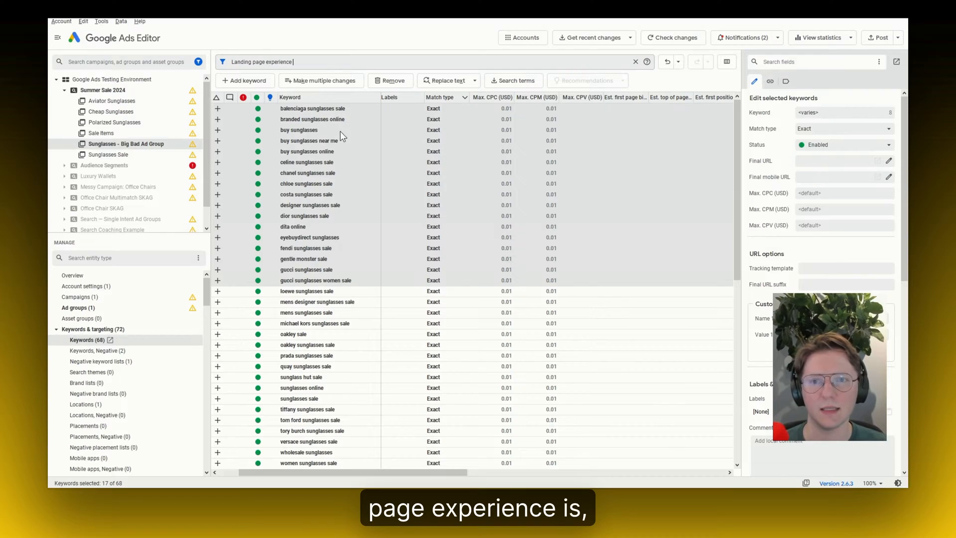
click(290, 79)
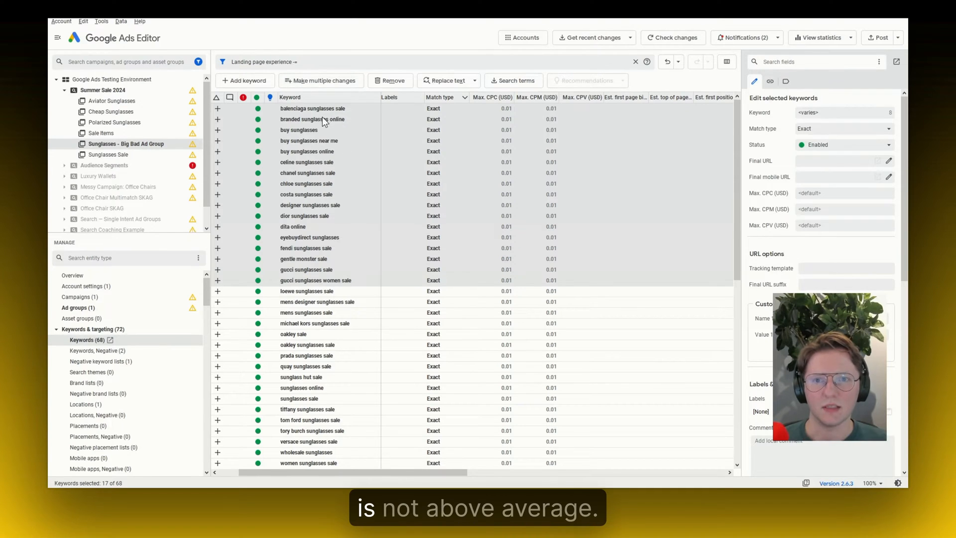
text(aboveaverage)
key(Return)
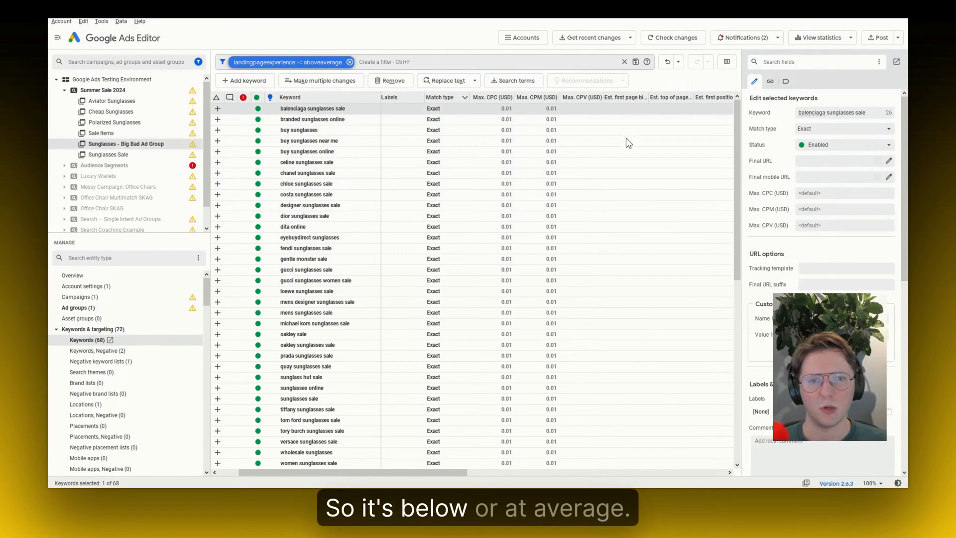
Select all keywords matching the landing page experience filter
scroll(500, 210, right, 3)
click(520, 120)
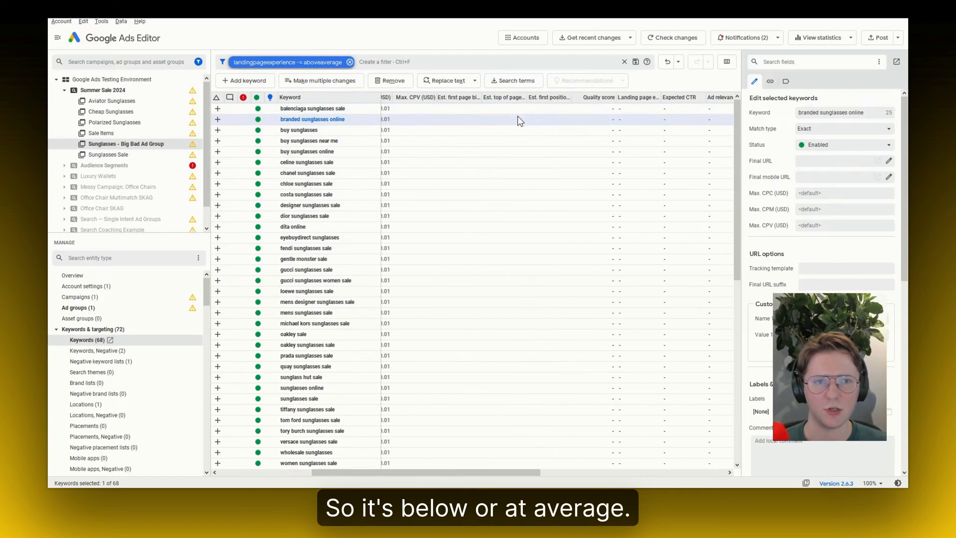
click(618, 109)
drag(735, 191, 679, 454)
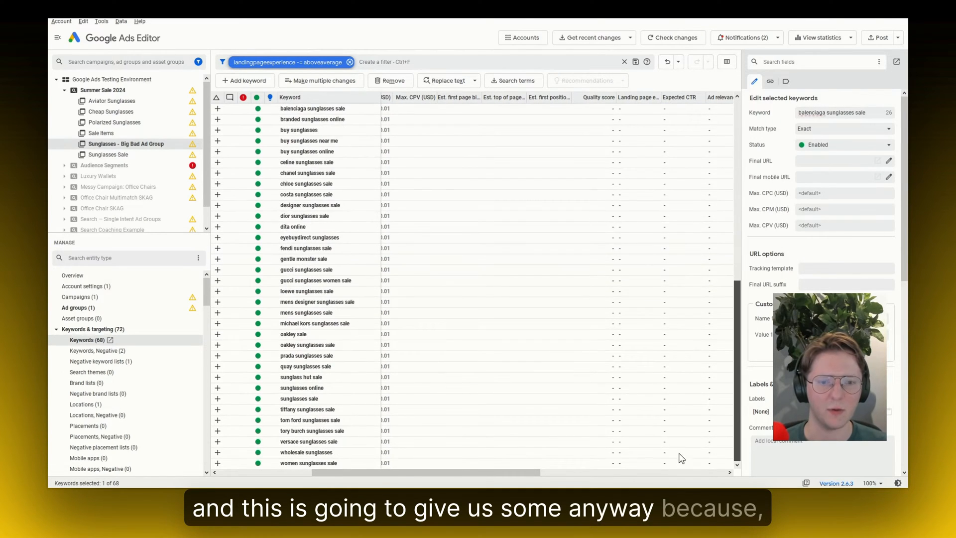
key(ctrl+a)
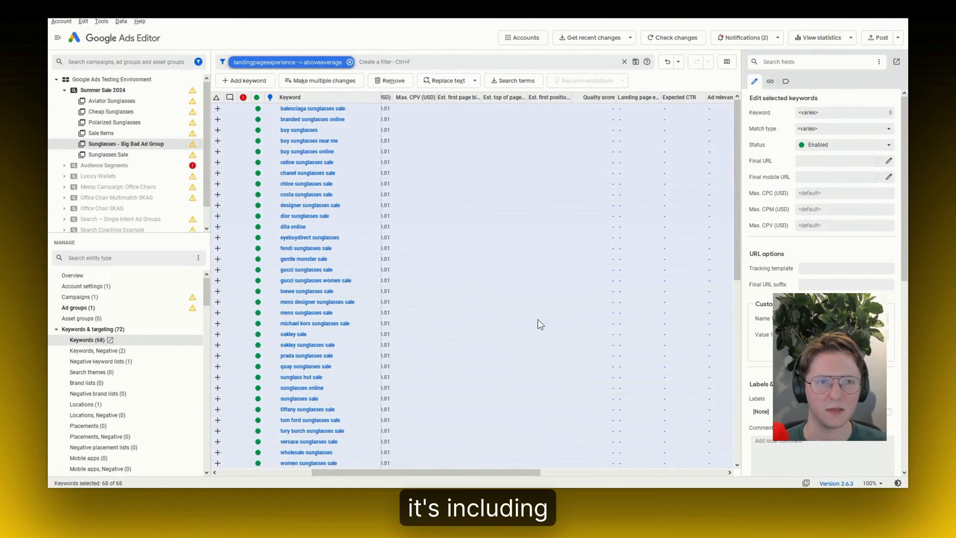
Reselect the filtered keywords from first to last row alongside their Final URL column, and clear the landing page experience filter
drag(491, 475, 562, 475)
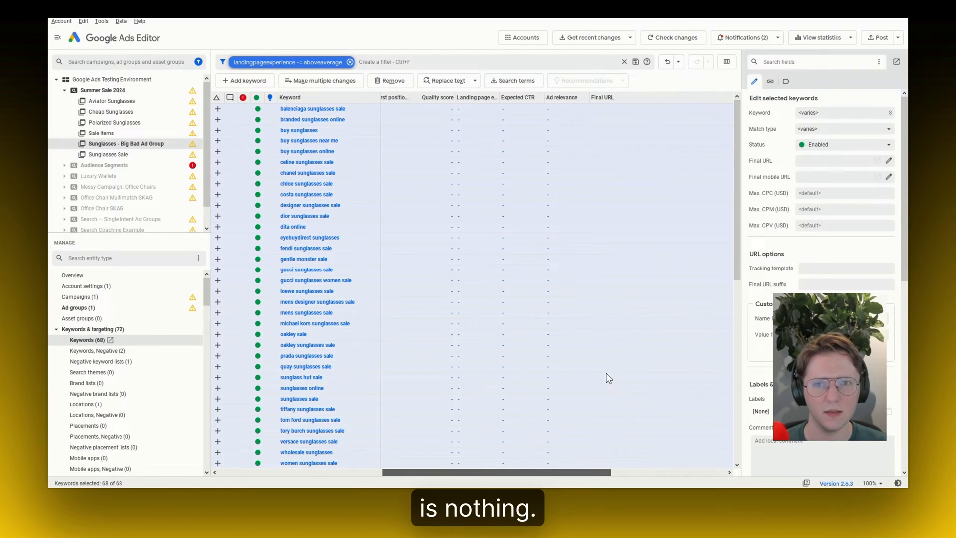
click(603, 111)
scroll(604, 441, down, 10)
shift+click(621, 463)
scroll(639, 236, up, 5)
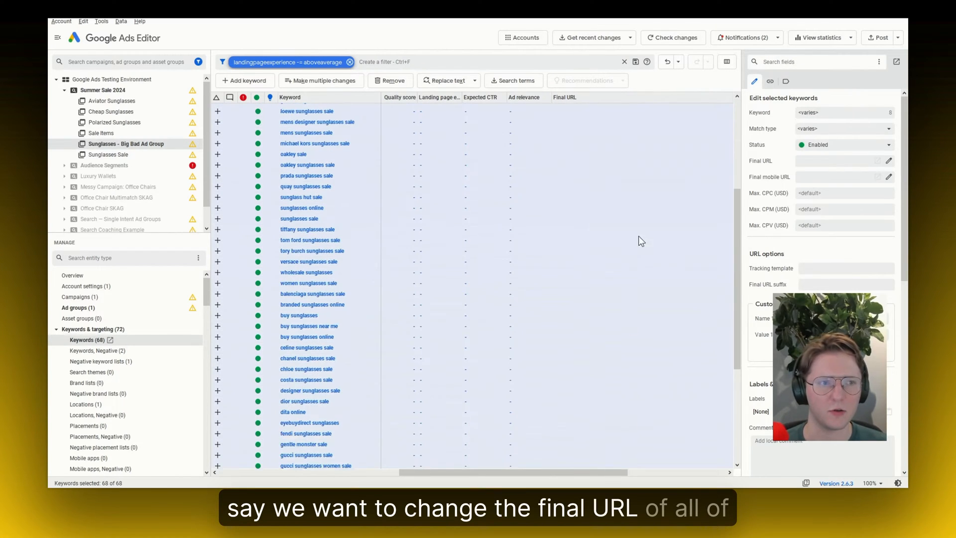
scroll(640, 240, up, 5)
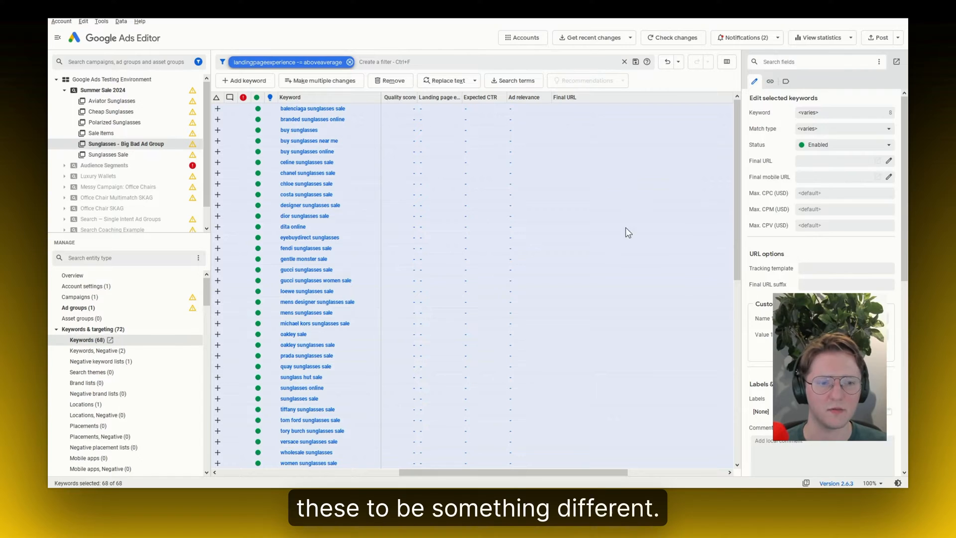
drag(573, 474, 394, 473)
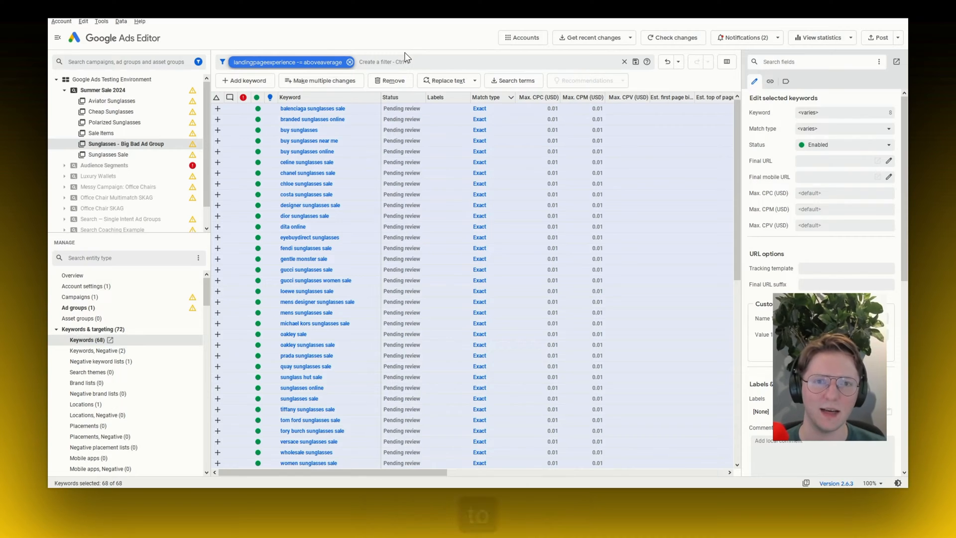
click(349, 62)
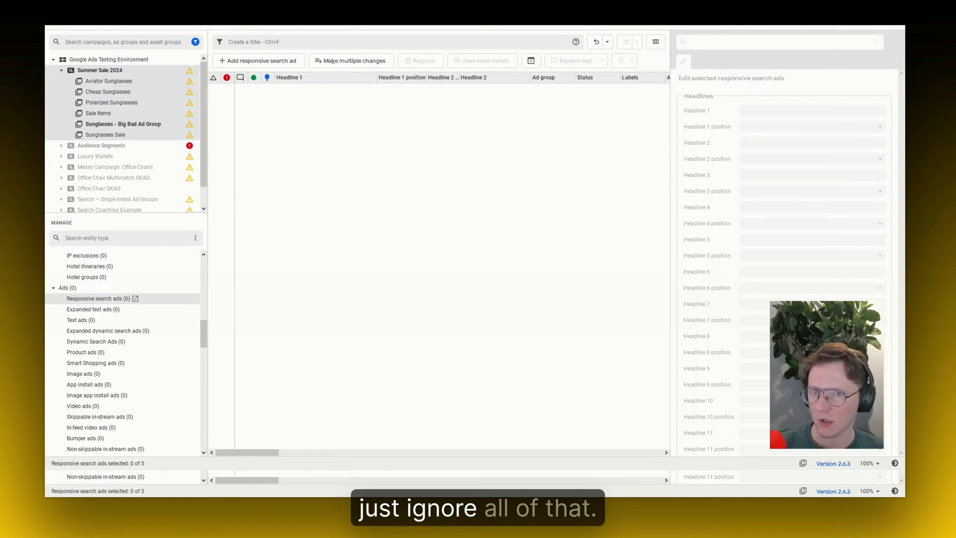
Start a bulk change for responsive search ads, specify that the data includes campaign and ad group columns, and paste the copied ad data
click(353, 62)
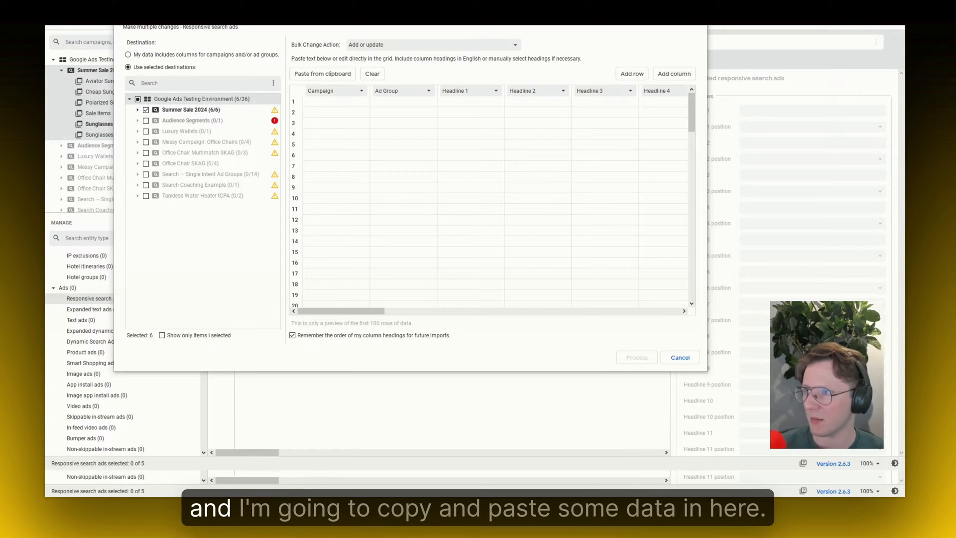
click(325, 104)
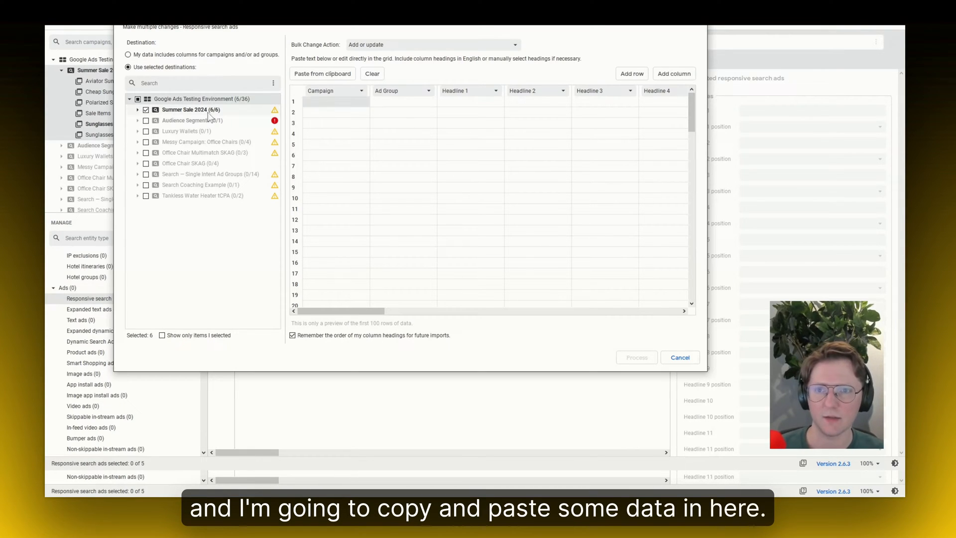
click(128, 55)
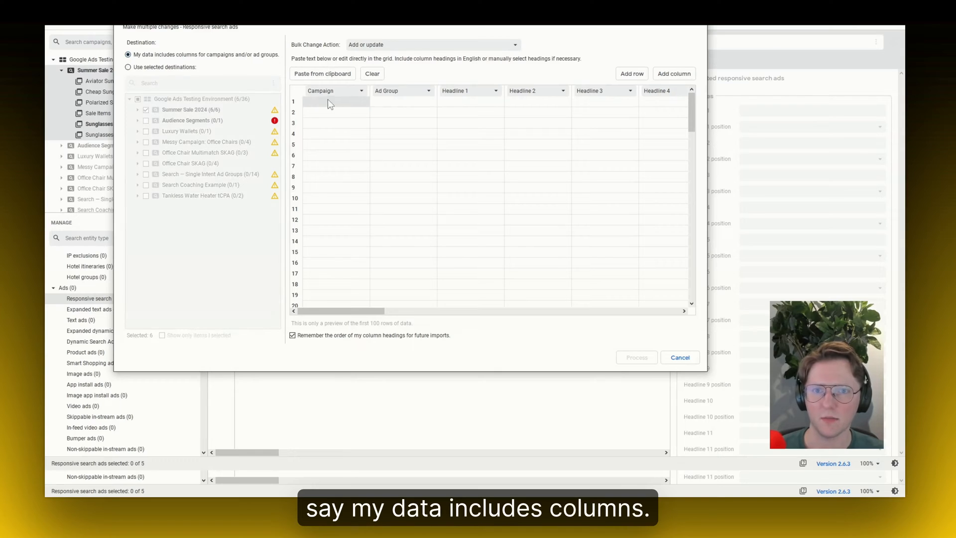
key(ctrl+v)
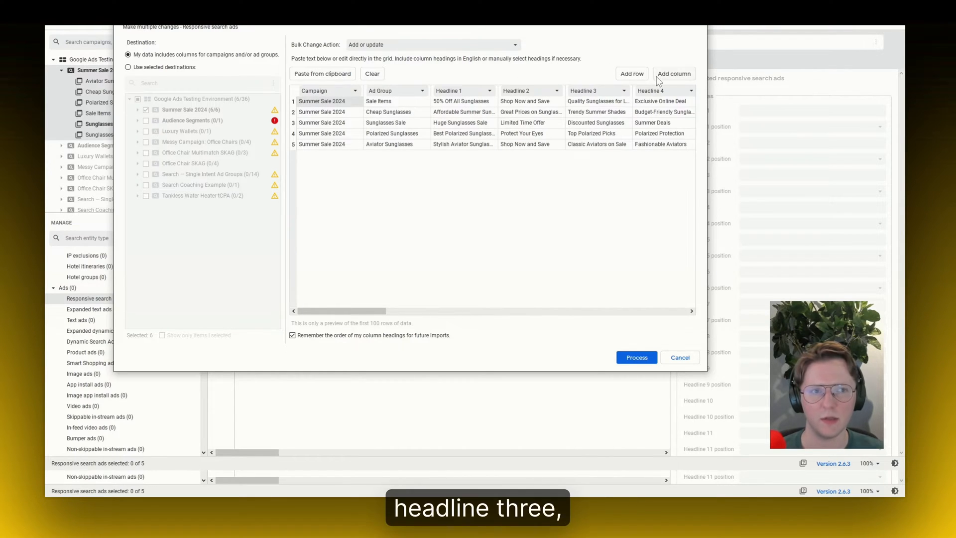
Look across every column of the five pasted ad rows in the bulk change grid
drag(365, 311, 329, 310)
drag(319, 102, 688, 146)
drag(643, 311, 234, 294)
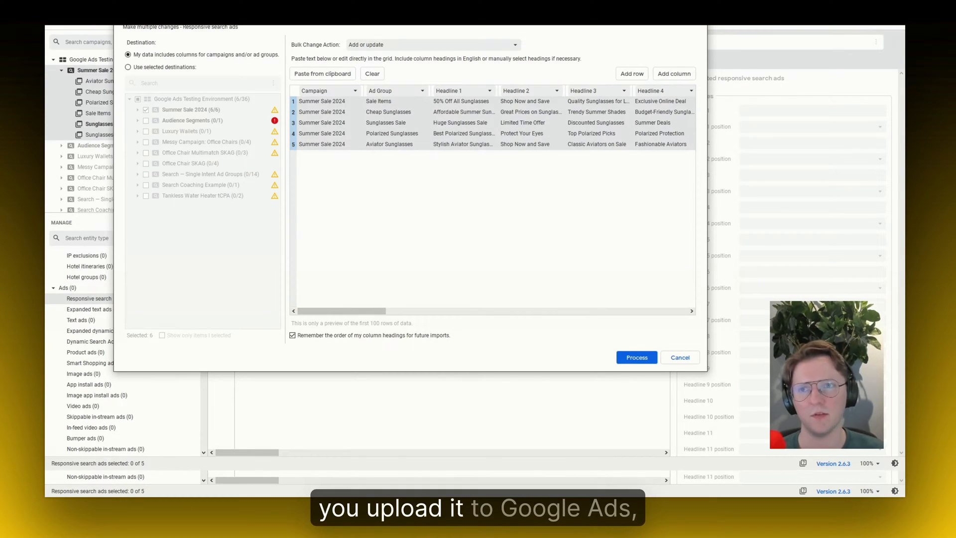
click(453, 250)
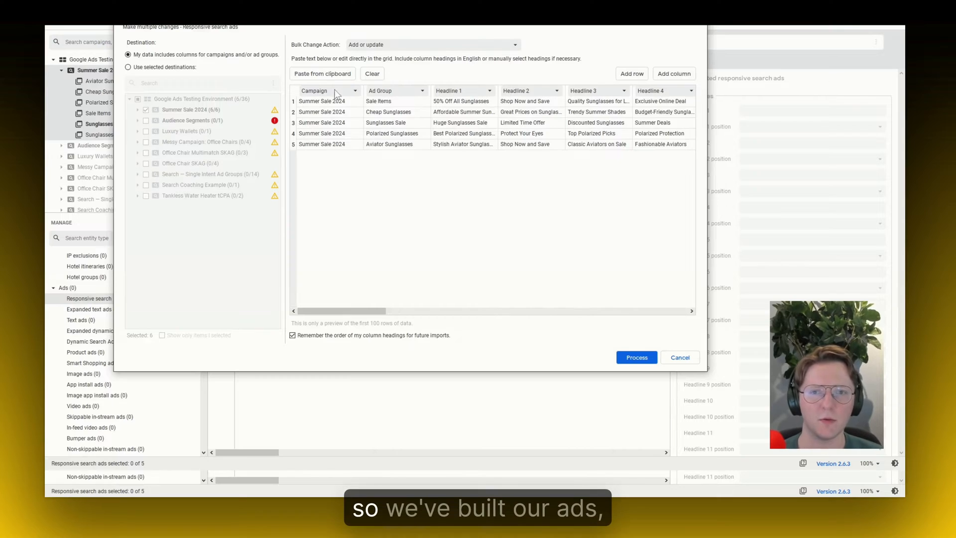
Review the campaign, ad group and first headlines of the Sale Items ad row
key(Right)
key(Right)
key(Left)
key(Left)
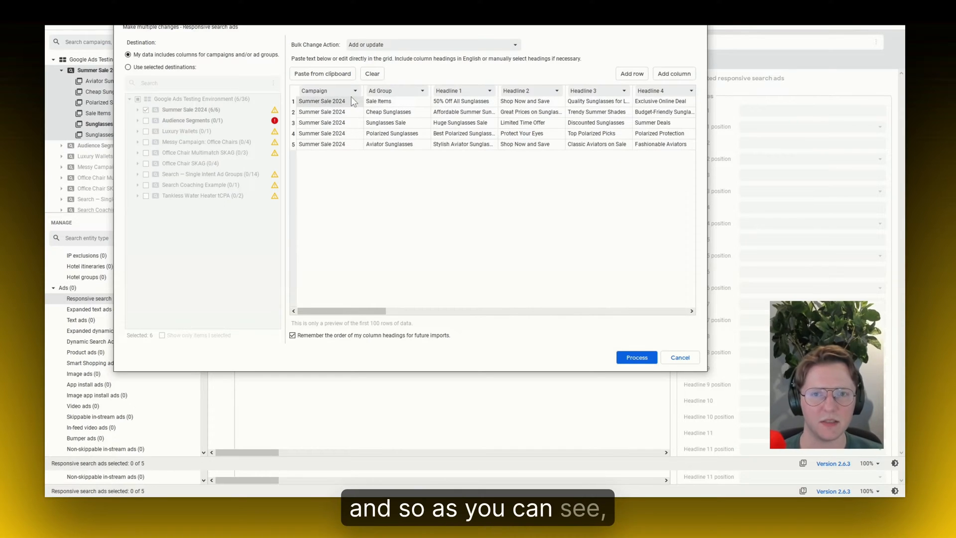
key(Right)
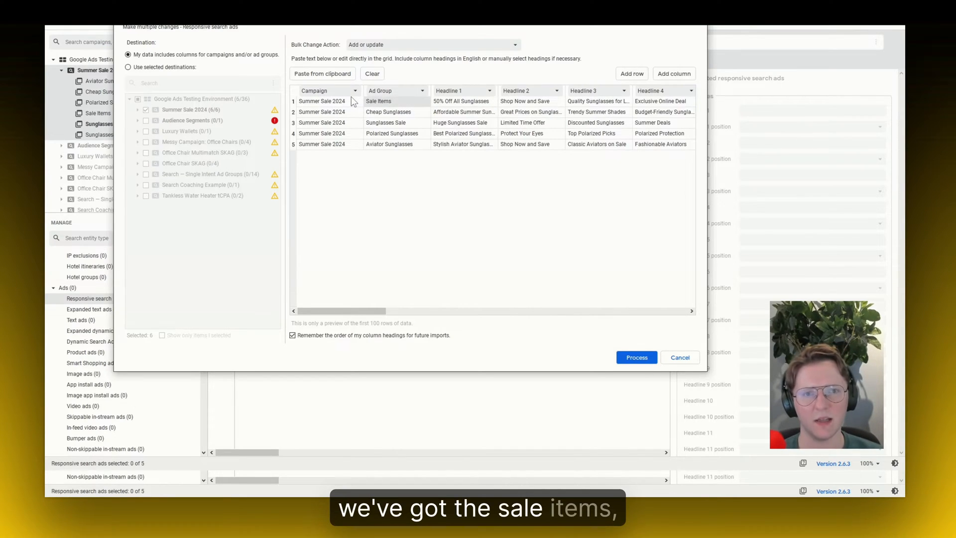
key(Right)
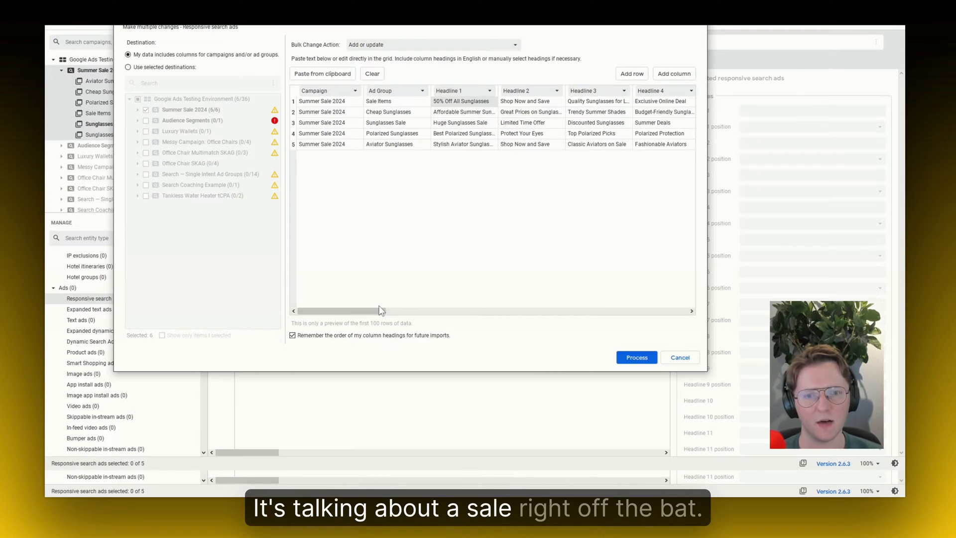
mouse_move(380, 311)
mouse_down()
mouse_move(398, 317)
mouse_move(375, 317)
mouse_up()
click(512, 104)
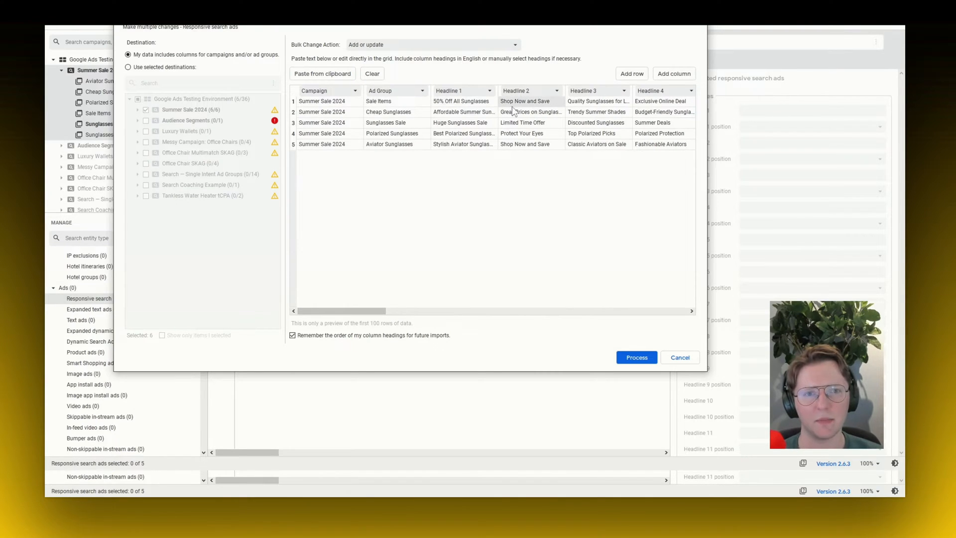
Review the headlines of the Cheap Sunglasses ad row for comparison with the Sunglasses Sale row
click(394, 112)
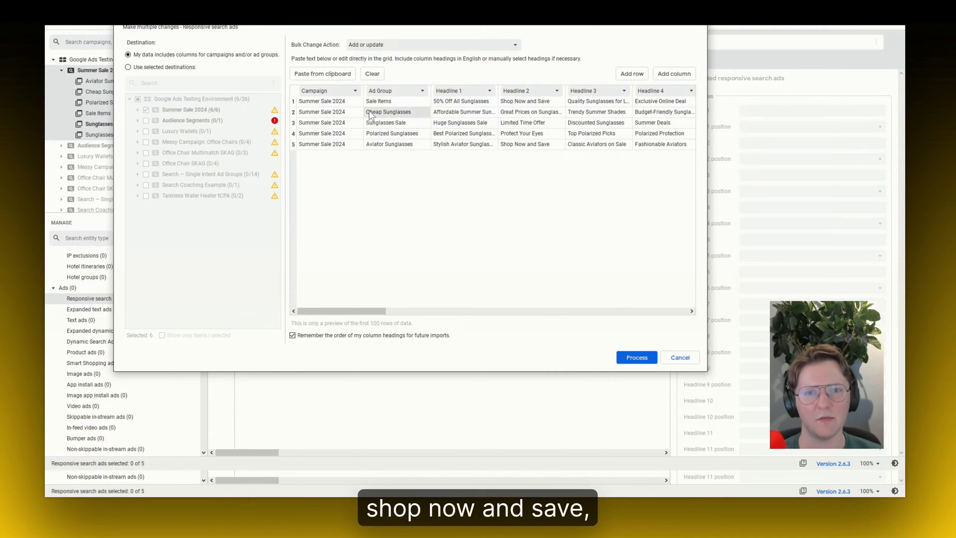
click(473, 114)
click(449, 115)
click(514, 115)
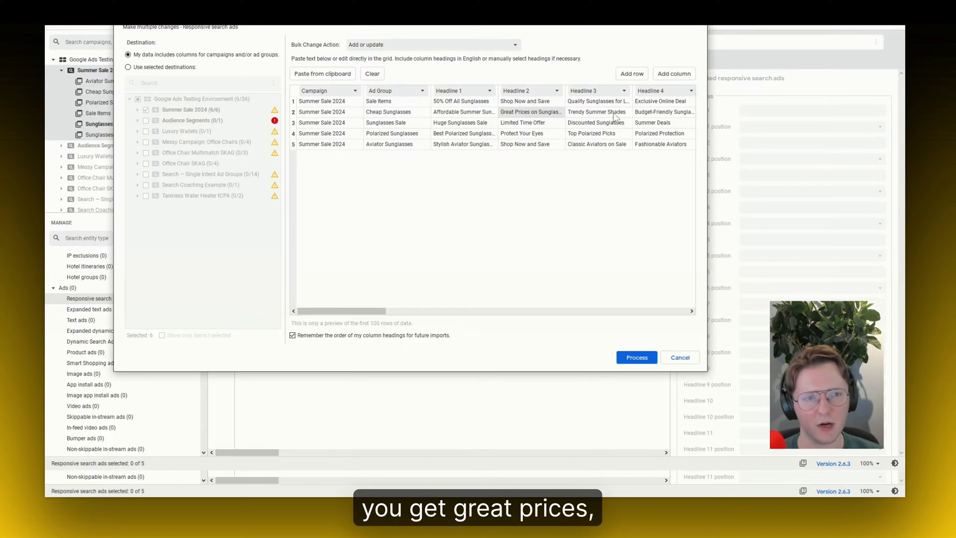
click(663, 113)
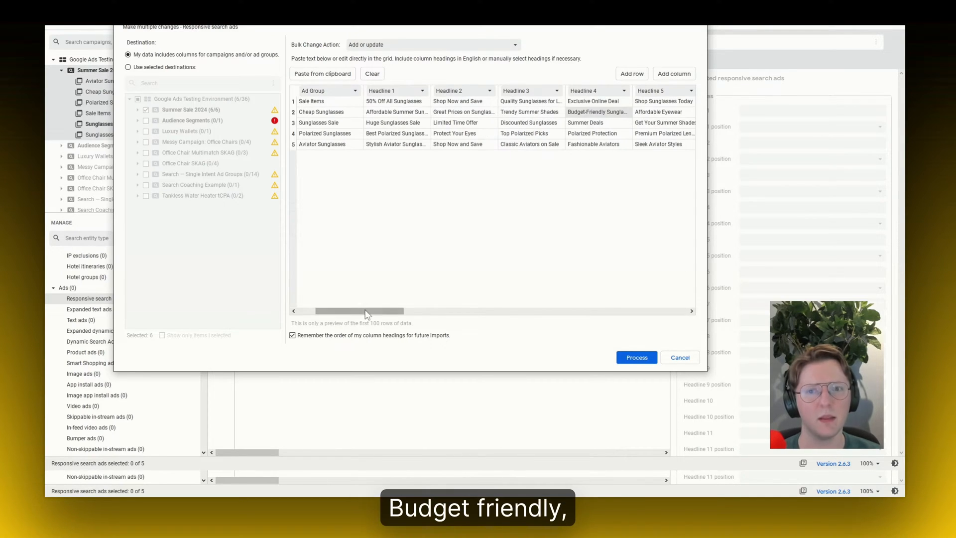
drag(367, 314, 349, 314)
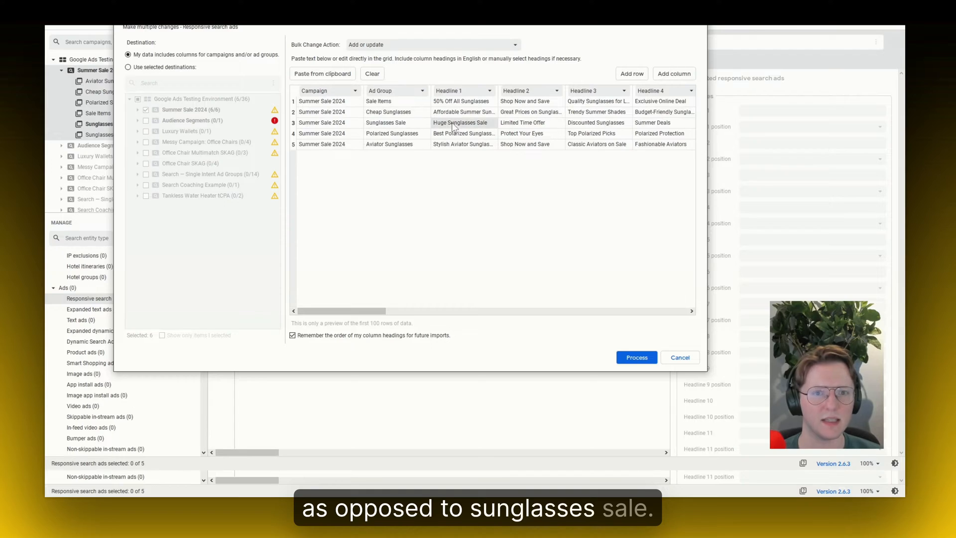
Check the Sunglasses Sale and Polarized Sunglasses headlines, and look through the descriptions and final URLs of all pasted ads
click(523, 124)
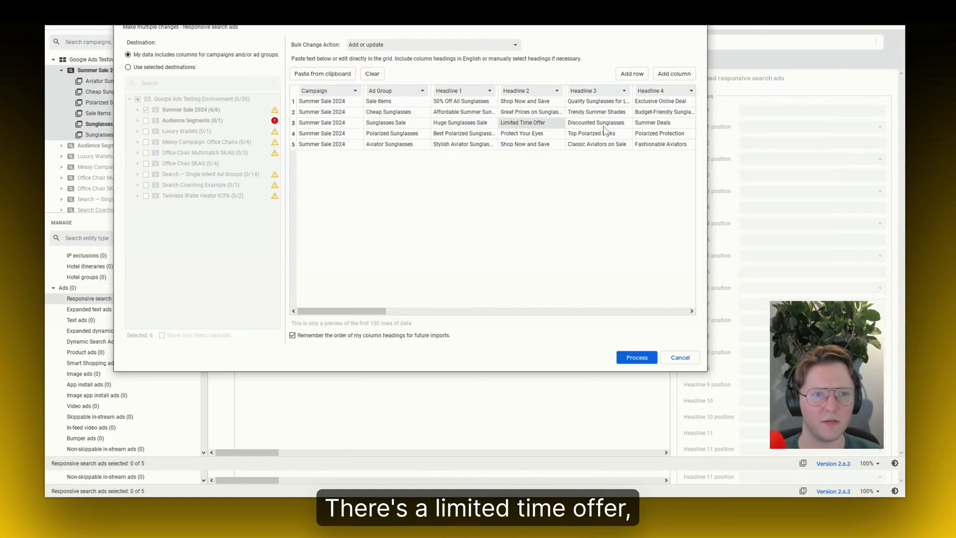
click(652, 123)
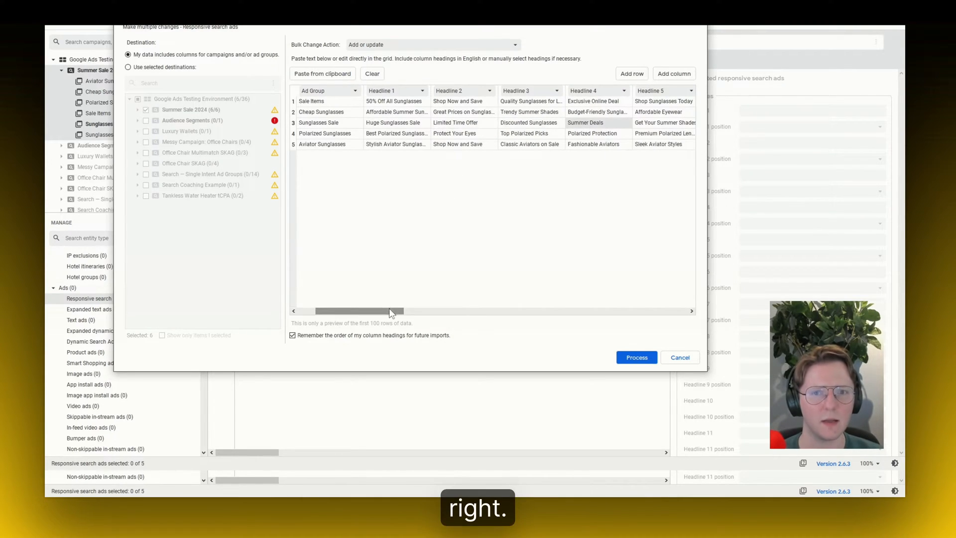
drag(390, 312, 373, 313)
click(482, 136)
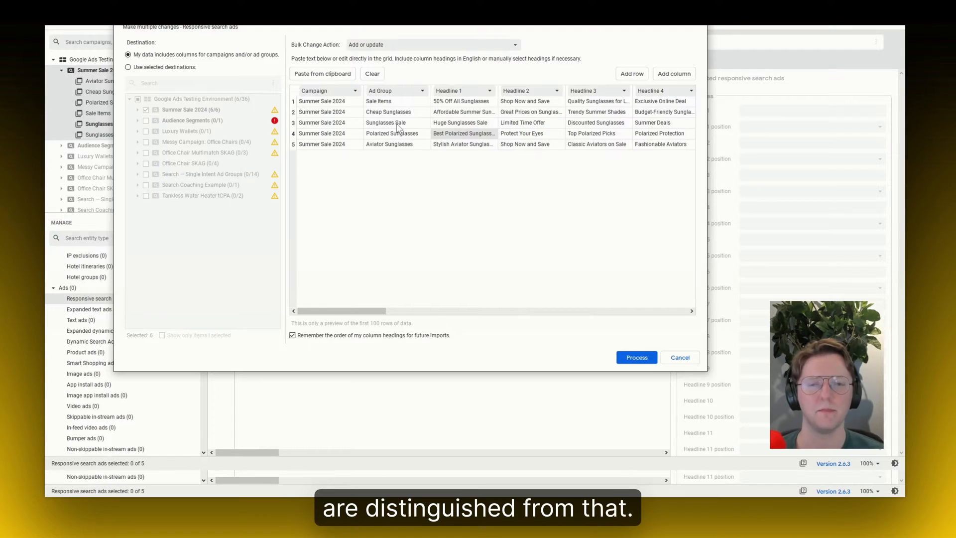
scroll(397, 127, right, 10)
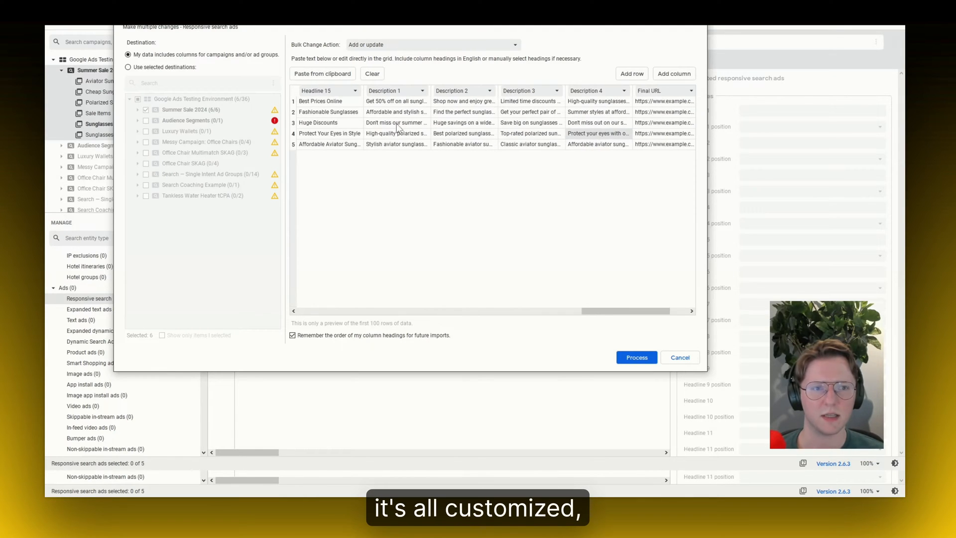
scroll(397, 127, left, 10)
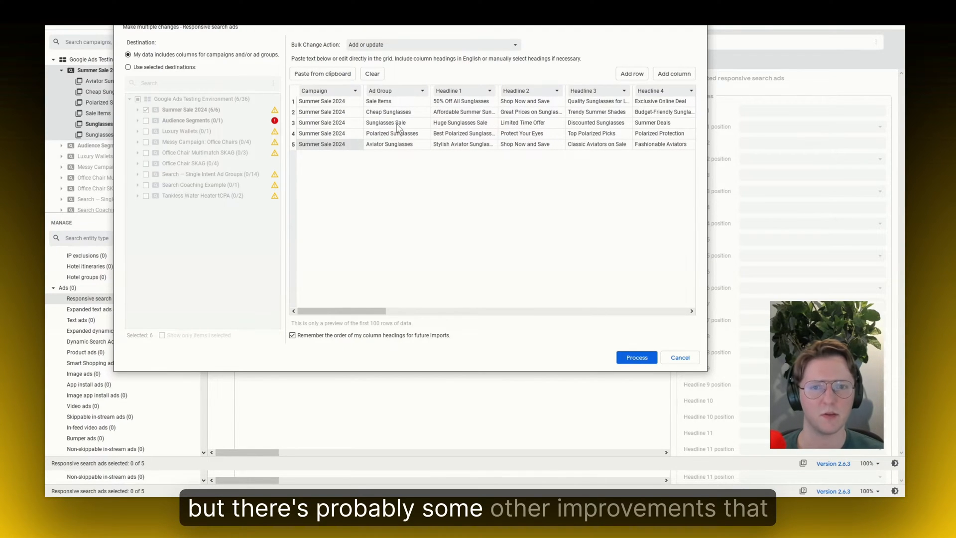
Process the pasted rows, finish the import and keep the proposed responsive search ads
click(639, 363)
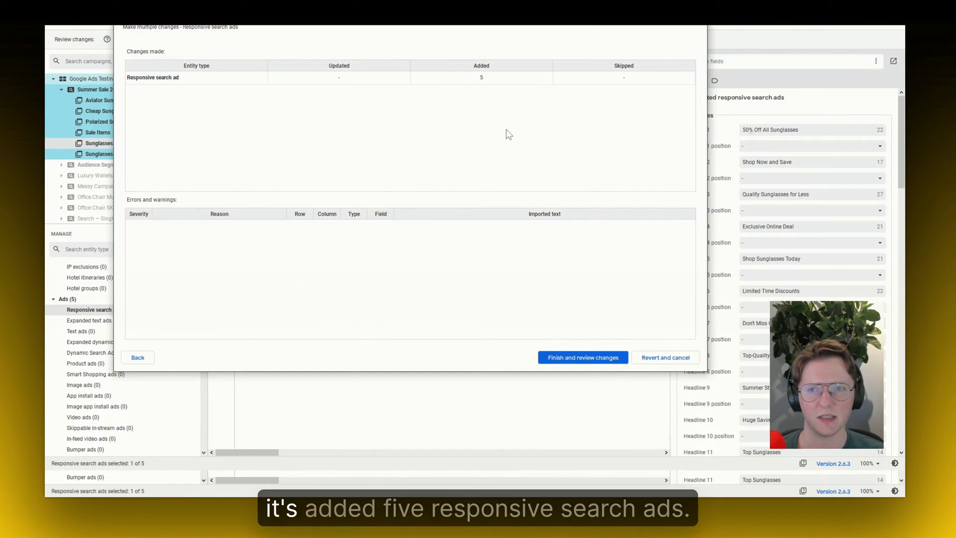
click(577, 359)
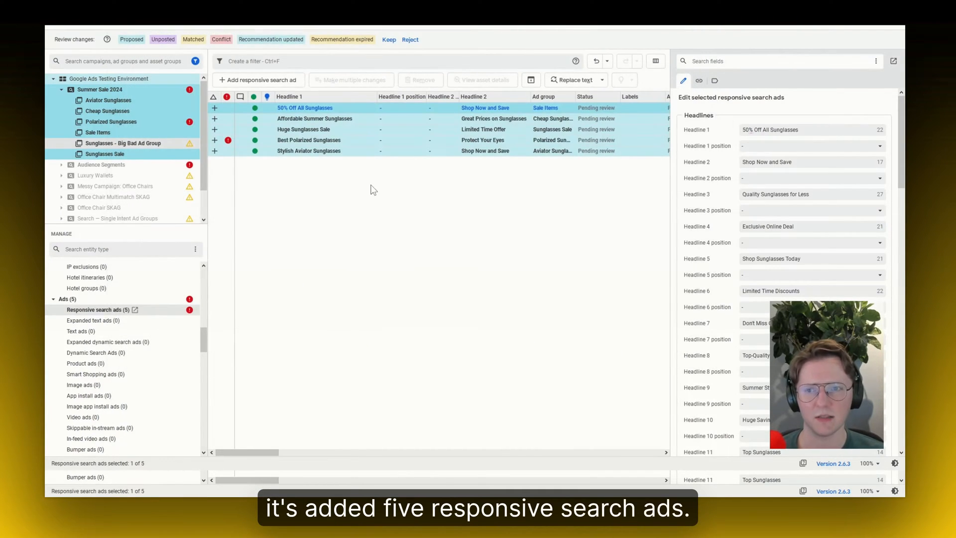
click(389, 40)
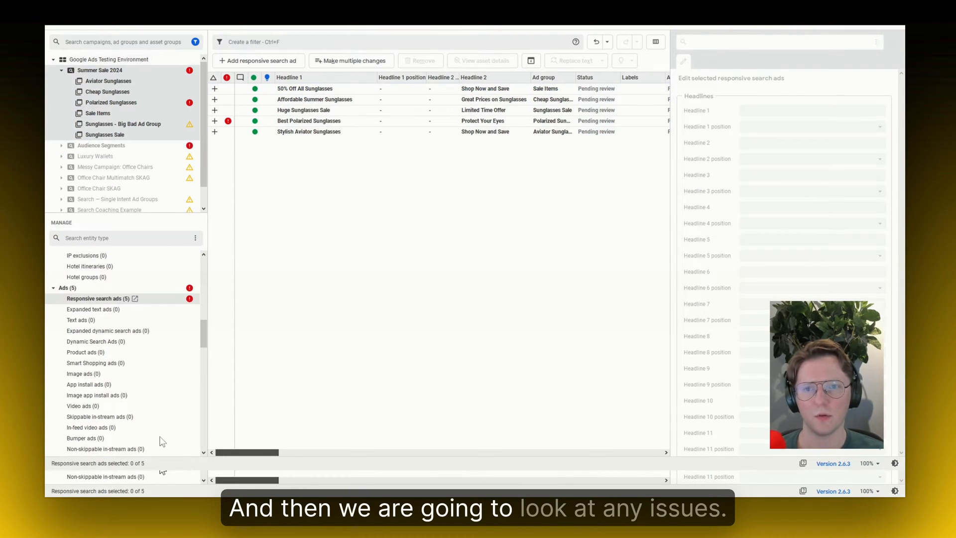
Inspect the headlines flagged with errors in the "Best Polarized Sunglasses" ad
click(345, 122)
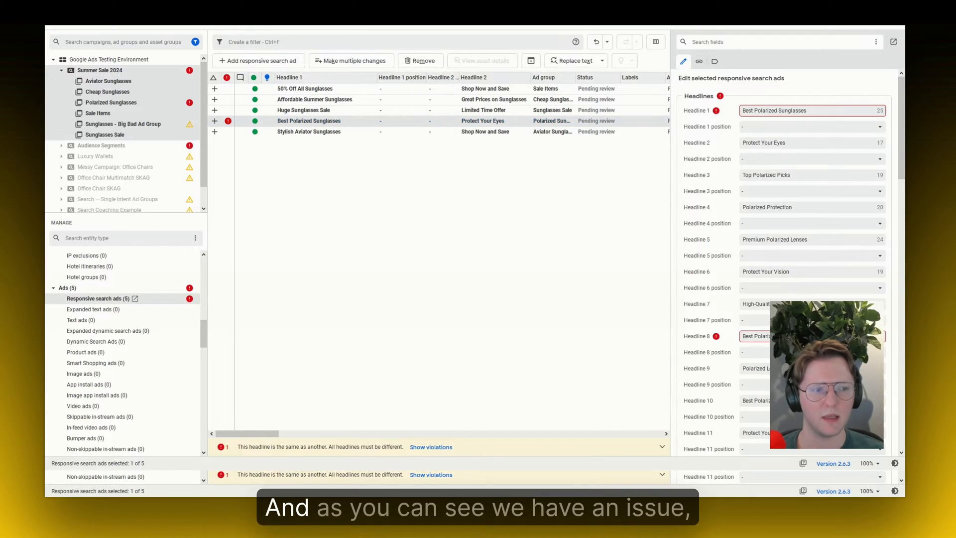
click(766, 334)
scroll(836, 190, down, 14)
scroll(843, 235, up, 12)
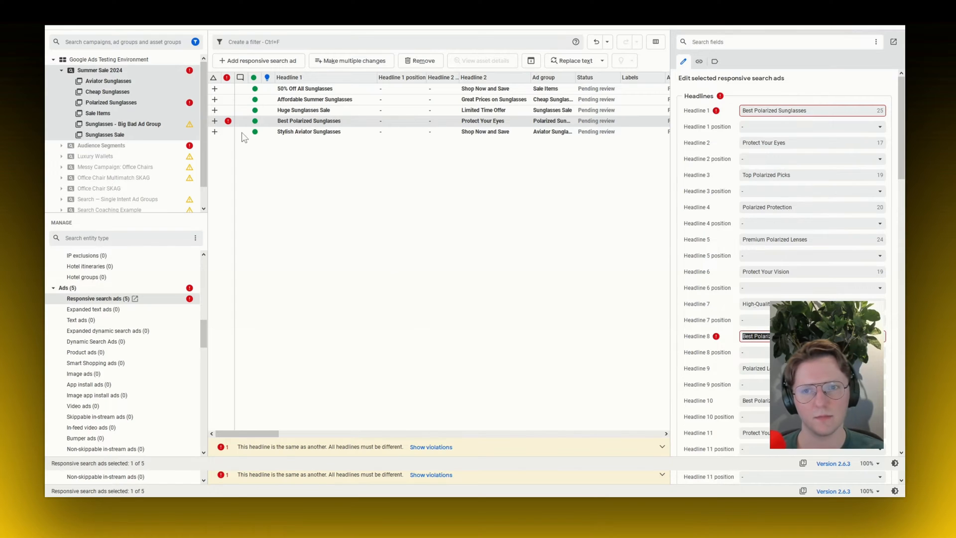
Replace the duplicate Headline 8 of the "Best Polarized Sunglasses" ad with new text starting "Top Quality"
click(111, 102)
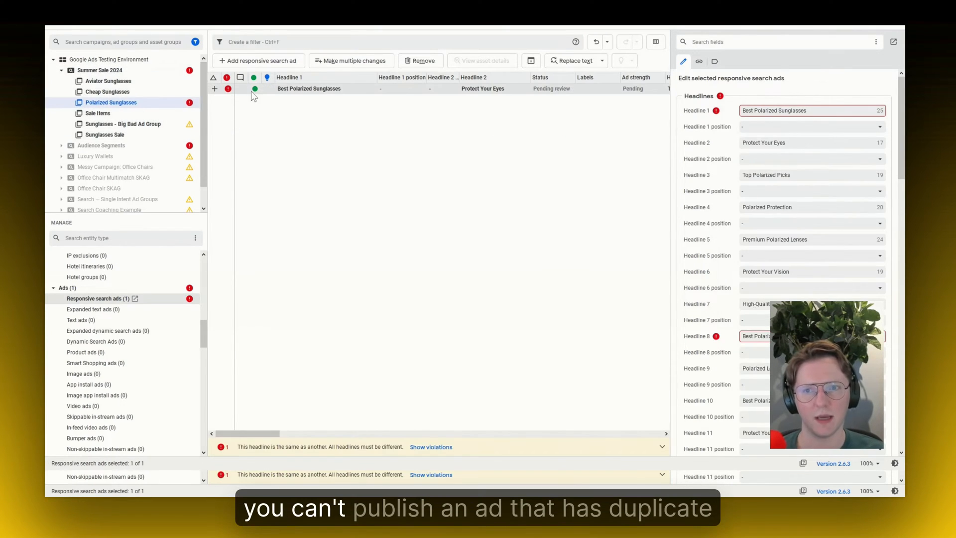
click(130, 71)
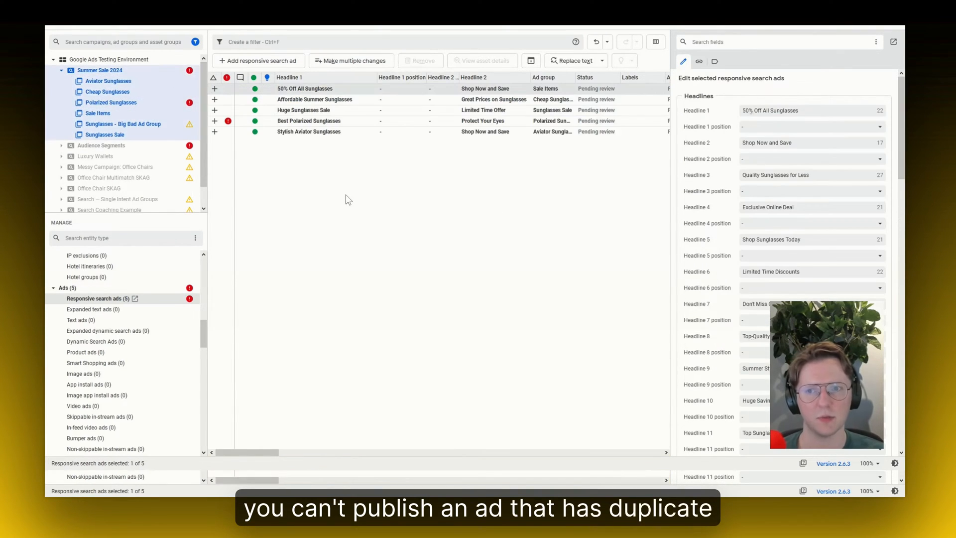
scroll(762, 398, down, 4)
scroll(763, 401, down, 3)
click(326, 123)
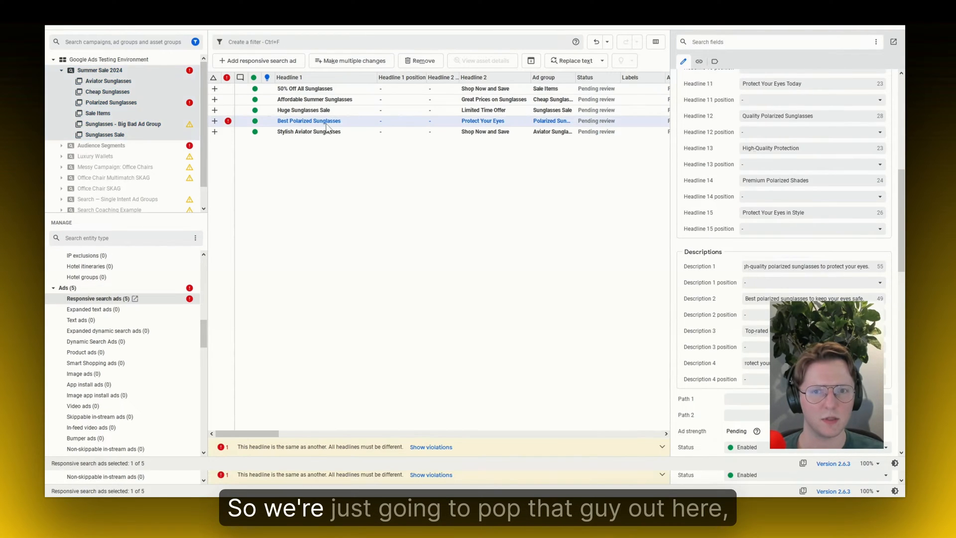
scroll(787, 292, down, 2)
scroll(806, 297, up, 5)
scroll(807, 297, up, 5)
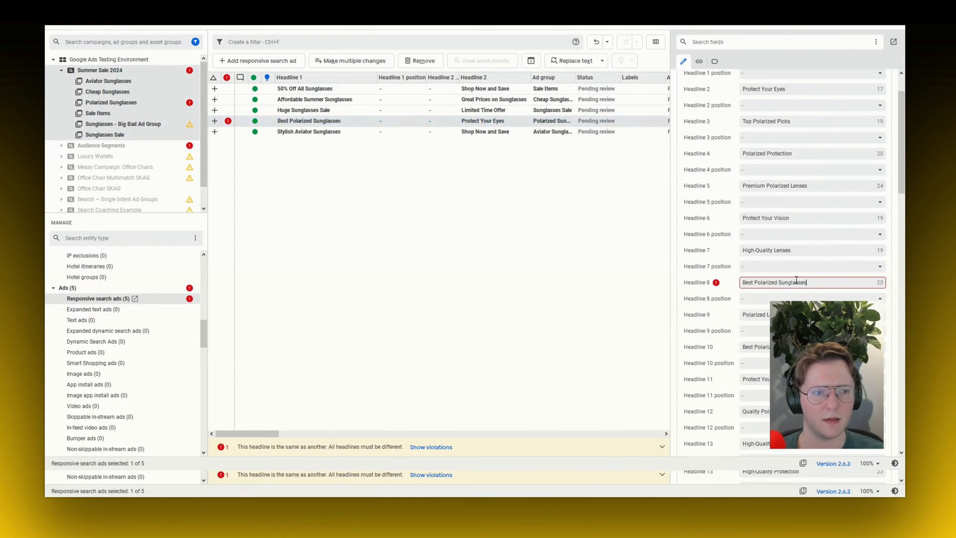
scroll(820, 288, down, 1)
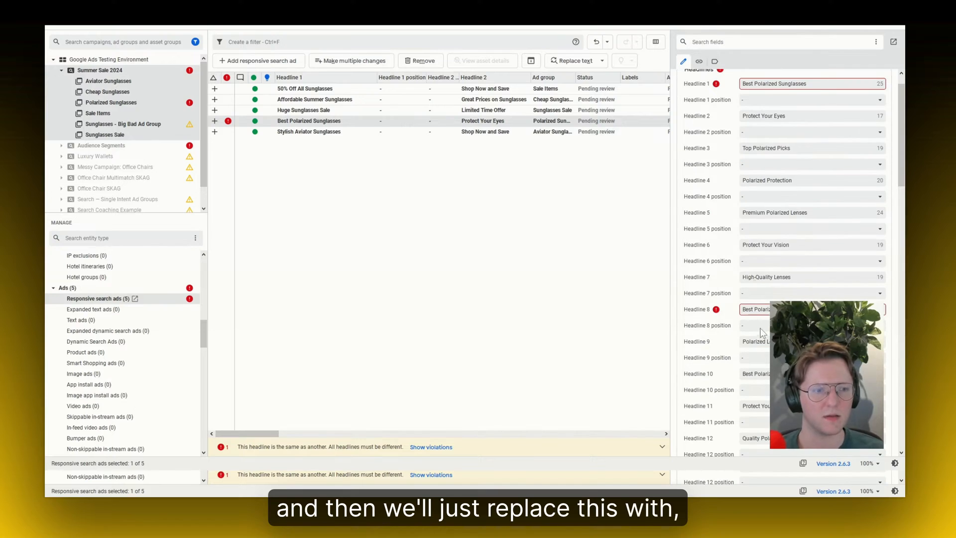
double_click(747, 309)
text(Top Quality)
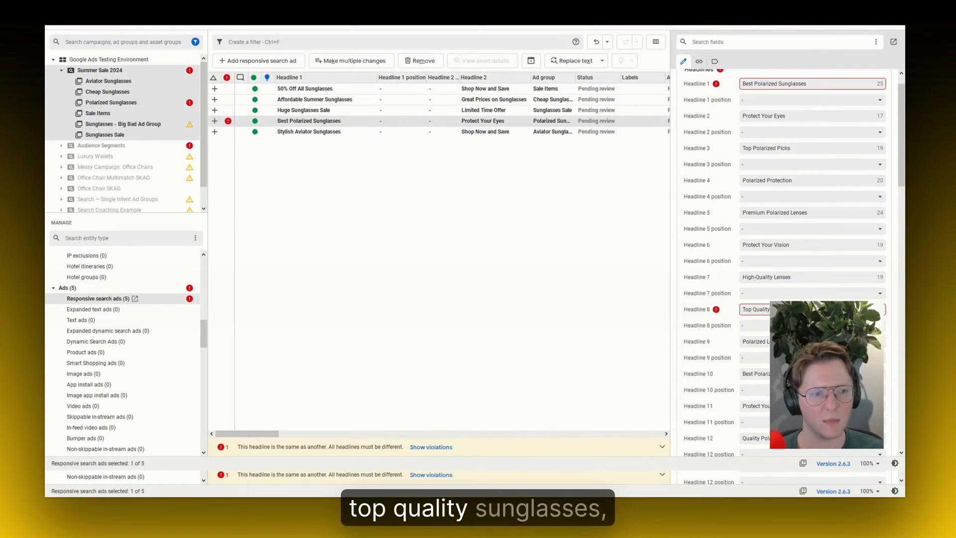
click(593, 301)
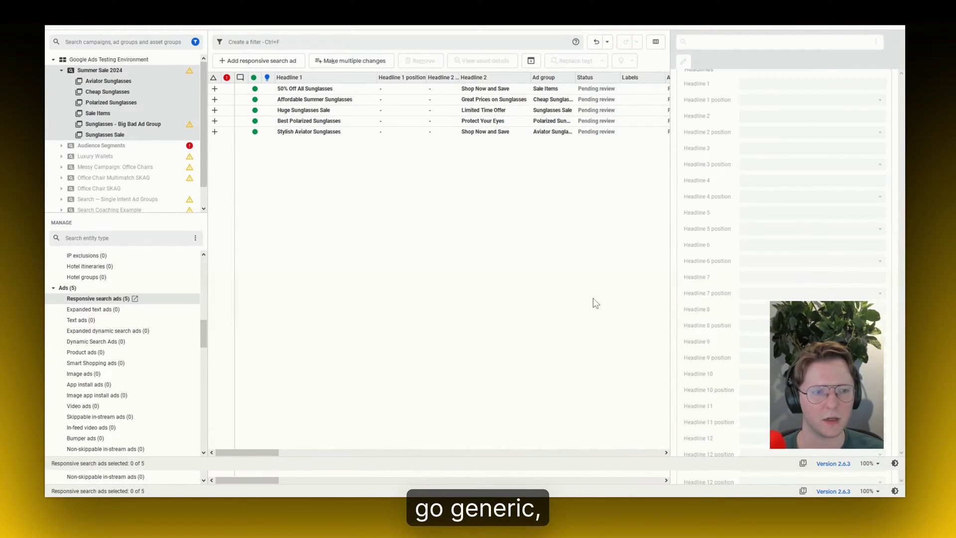
Set Description 1 of all five ads to "1,000 Sold Today--5+ Star Average Review--24/7 Customer Support--Free Shipping"
click(408, 90)
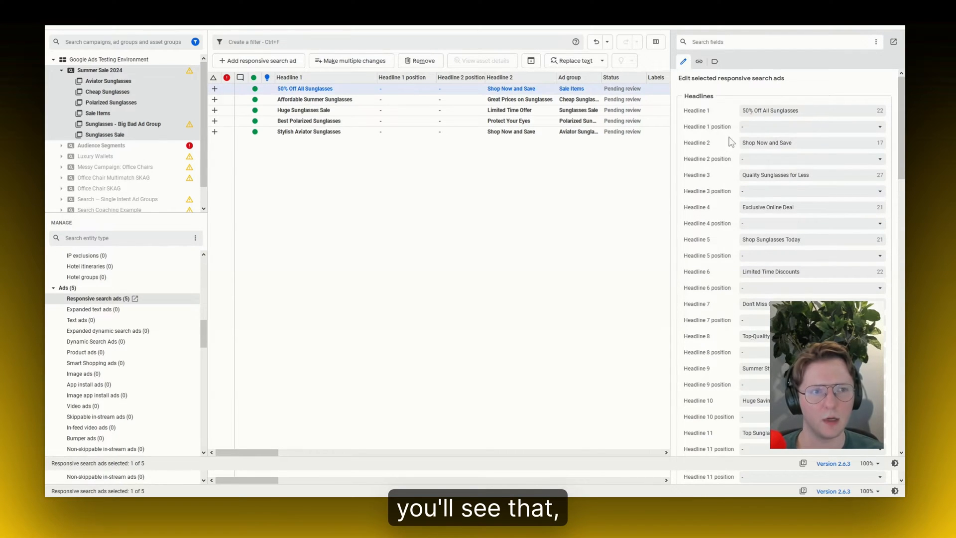
drag(900, 154, 862, 133)
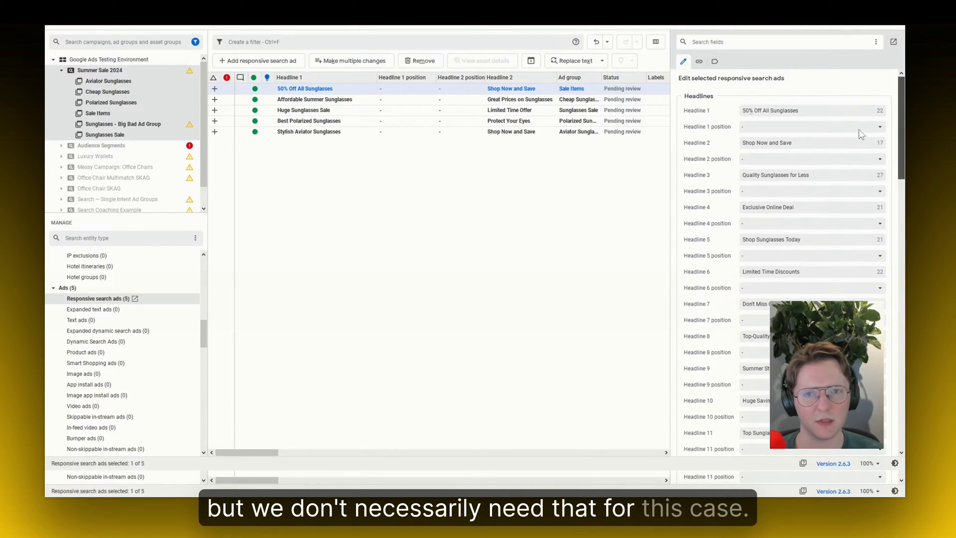
shift+click(360, 133)
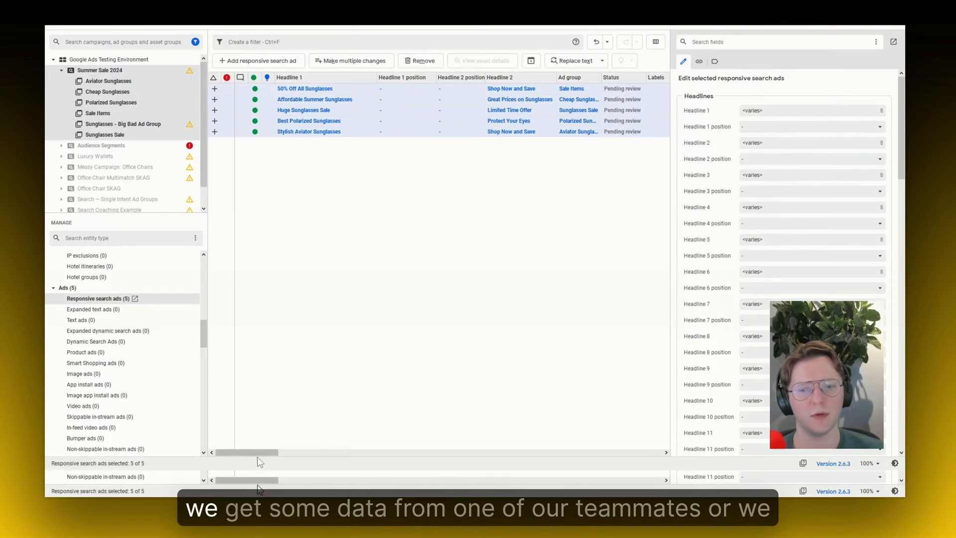
drag(258, 459, 501, 441)
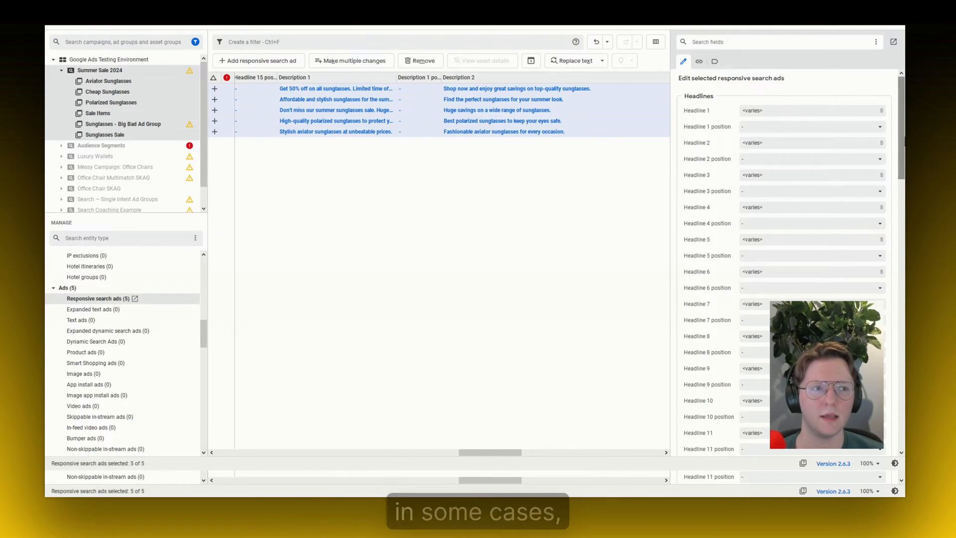
scroll(895, 231, down, 7)
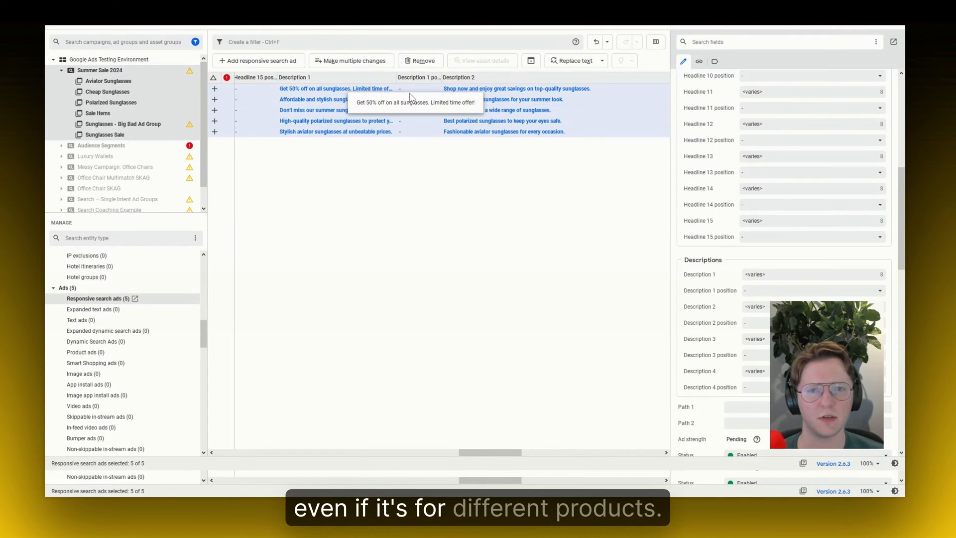
click(788, 276)
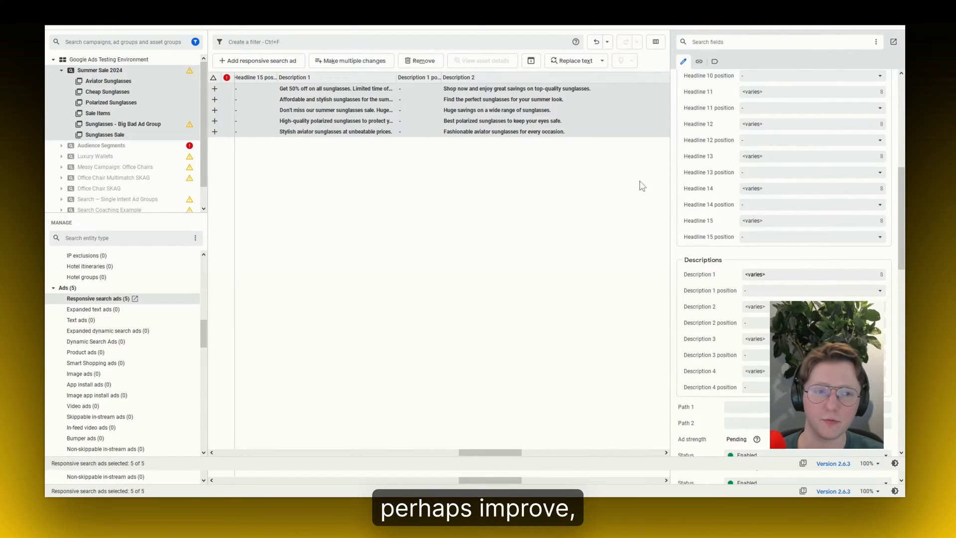
click(783, 274)
key(ctrl+a)
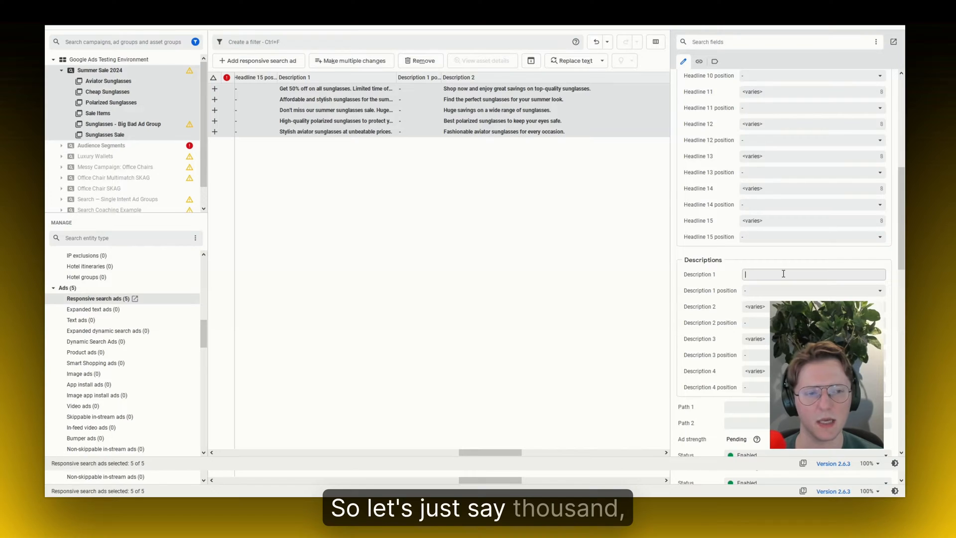
text(1,000)
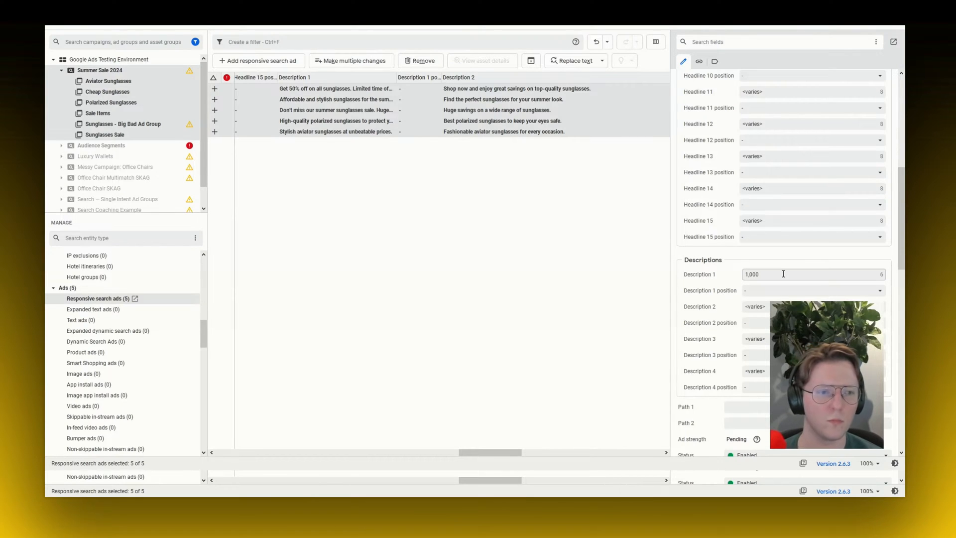
text( Sold Today -5)
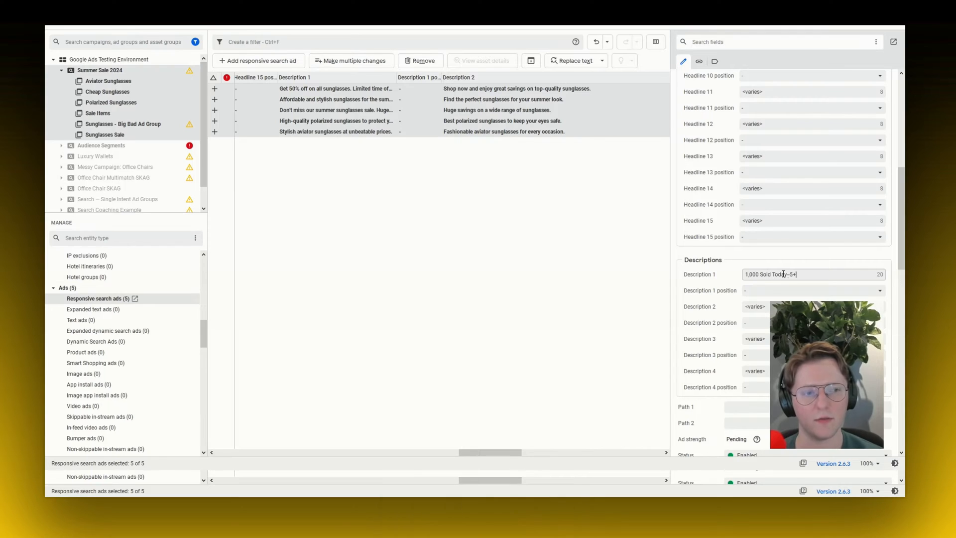
text(+ Star Average Rev)
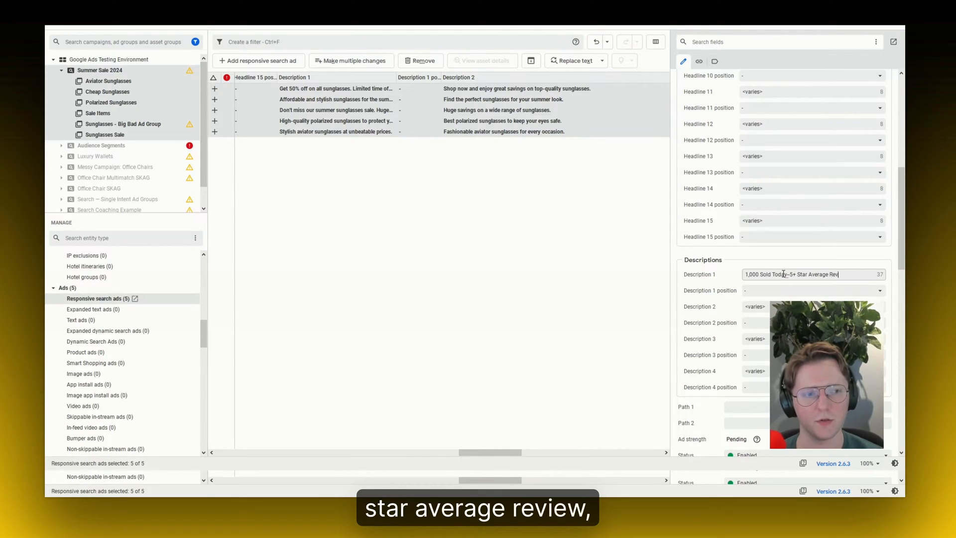
text(iew -24/7 Custom)
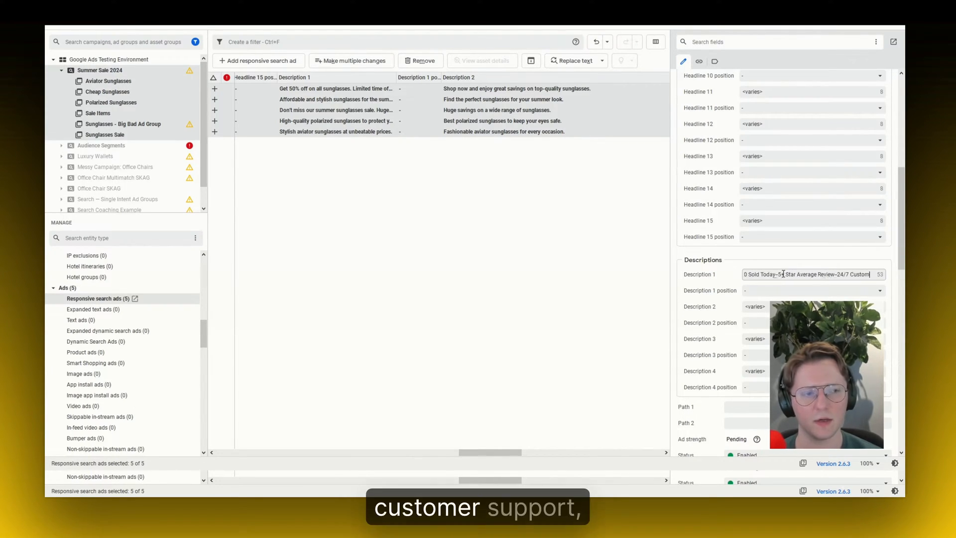
text(er Support -Free Shipping)
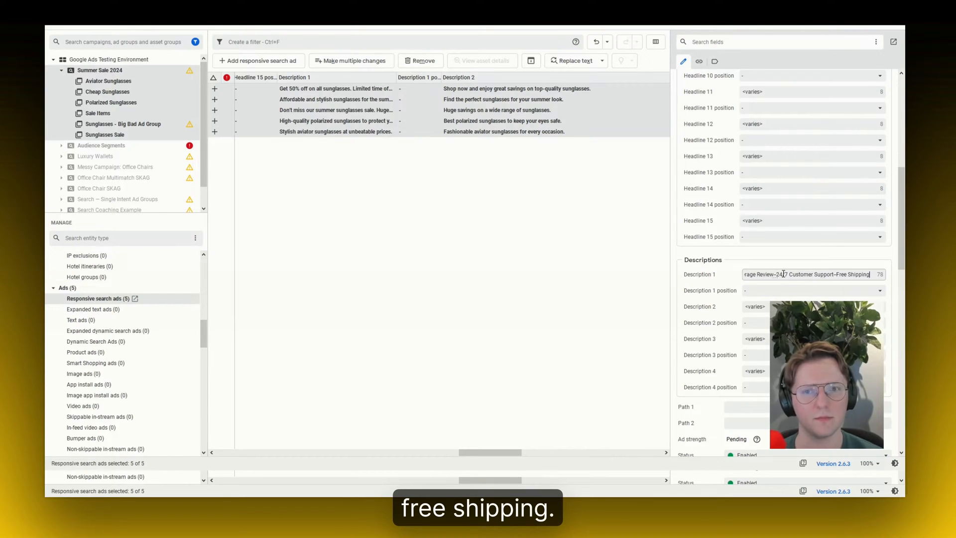
key(Return)
click(328, 169)
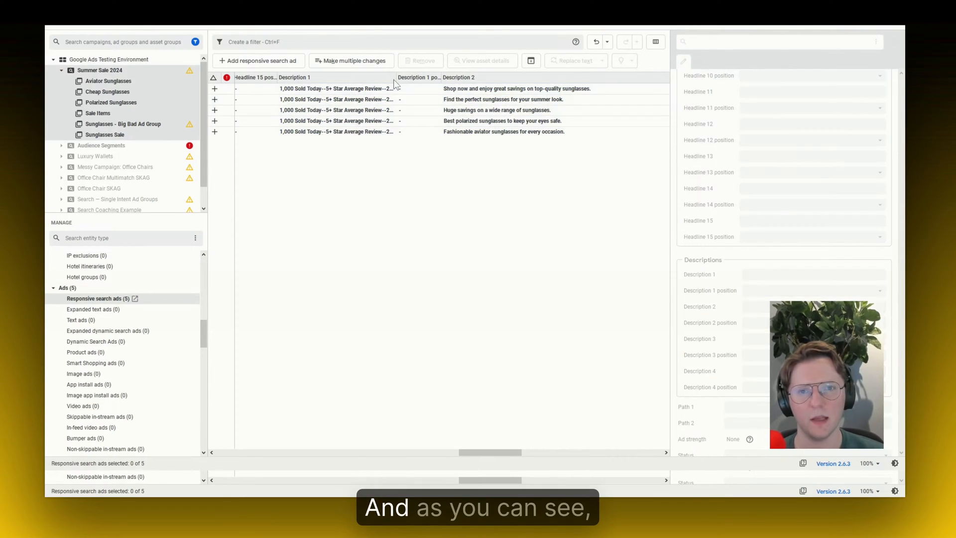
Widen the Description 1 column to show its full text and select all five ads
drag(397, 80, 487, 80)
click(349, 88)
shift+click(359, 132)
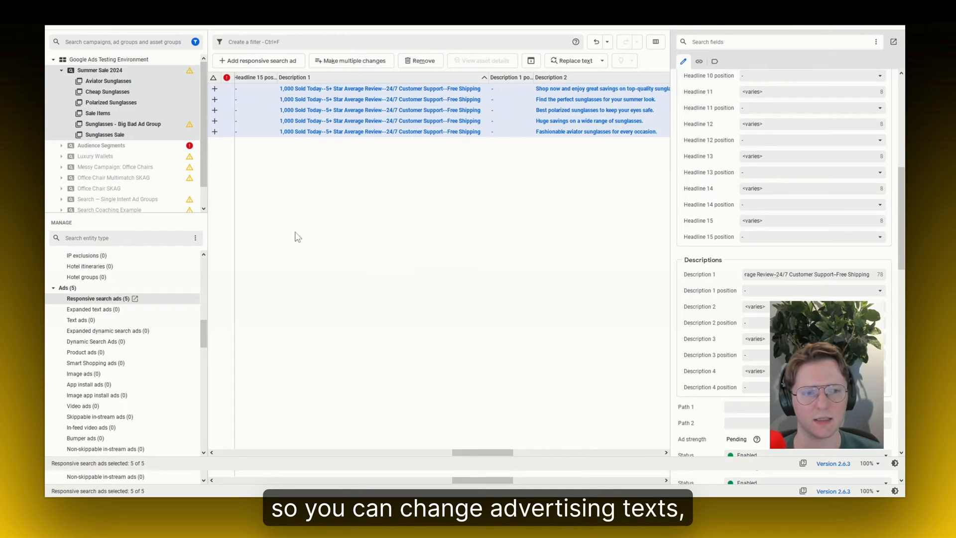
scroll(705, 294, up, 3)
scroll(702, 278, down, 3)
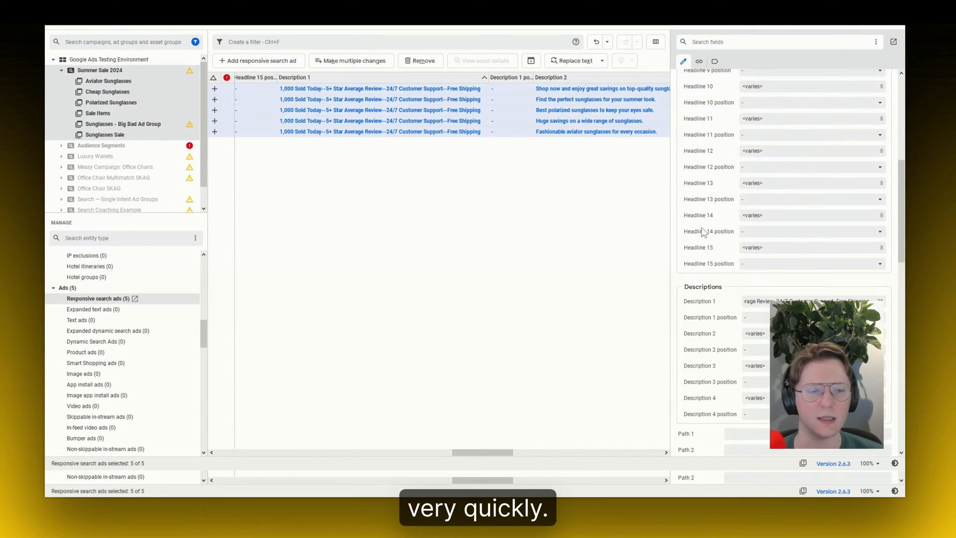
Set Headline 15 to "Sunglass Hut" for the ads in the Cheap Sunglasses and Sale Items ad groups only
scroll(704, 232, up, 1)
click(780, 300)
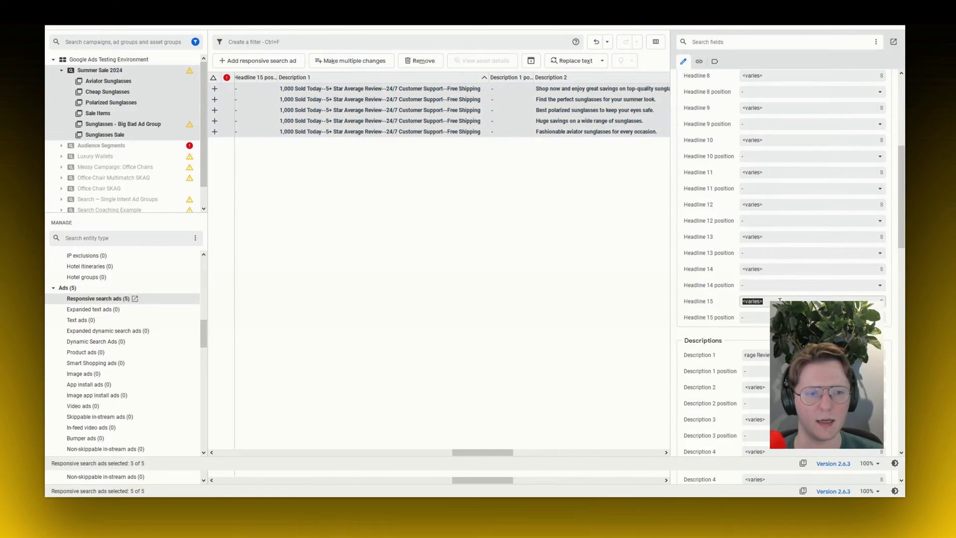
drag(471, 452, 435, 452)
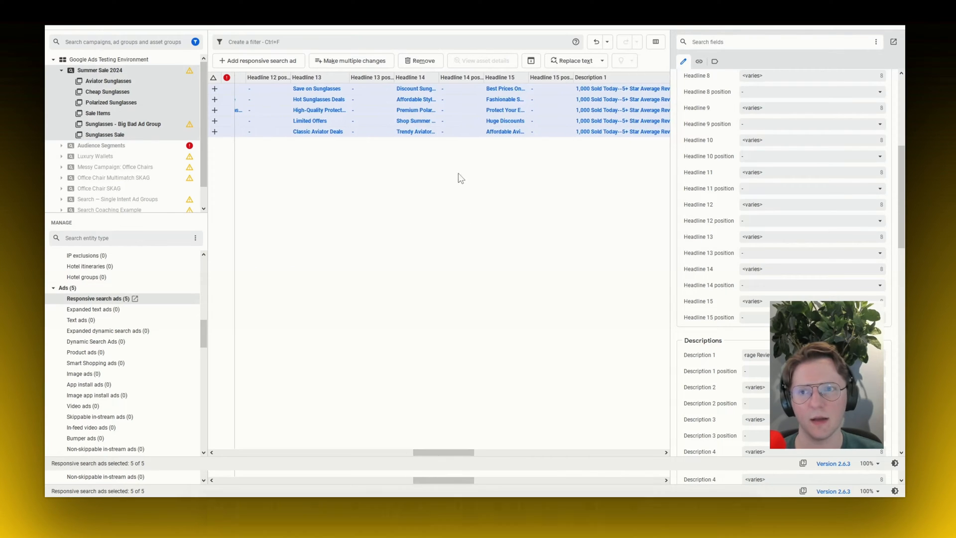
click(400, 171)
click(103, 92)
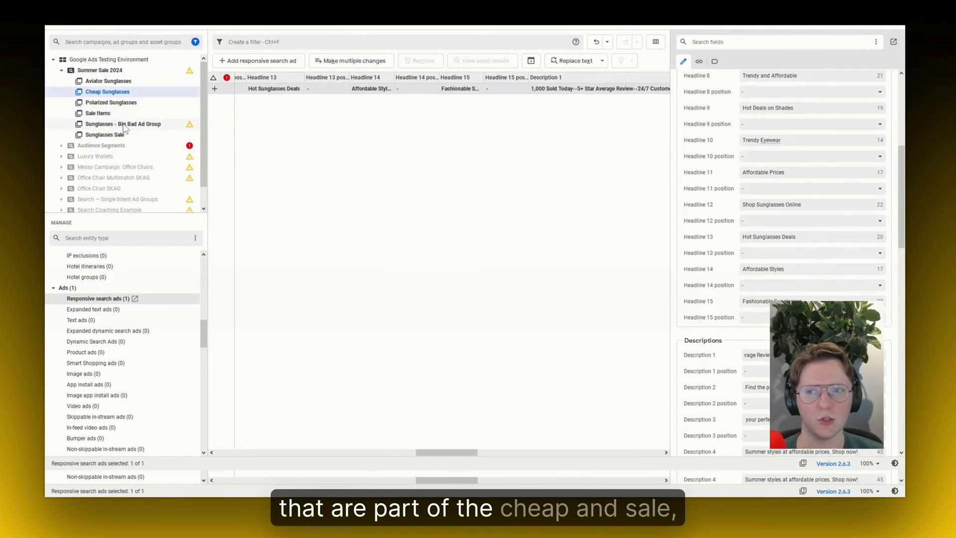
ctrl+click(104, 114)
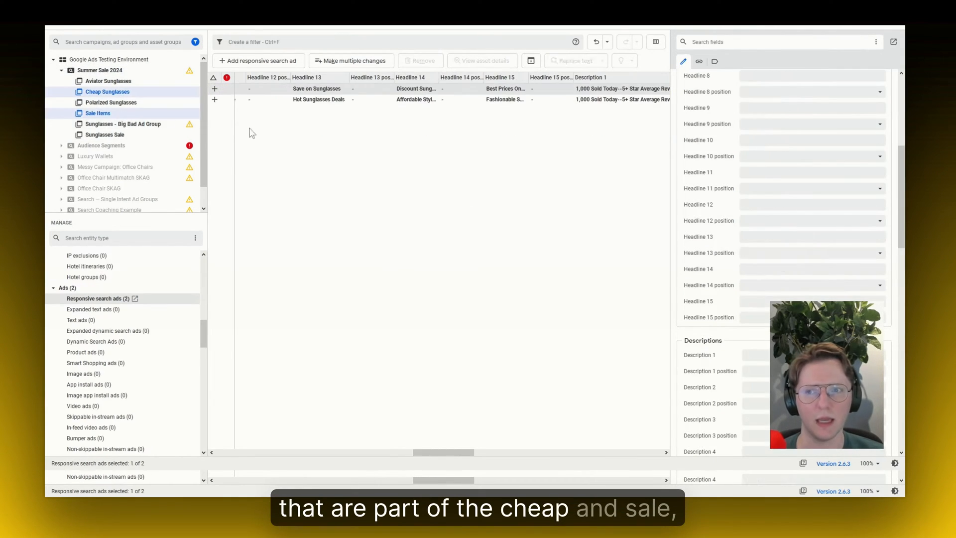
ctrl+click(504, 104)
click(782, 301)
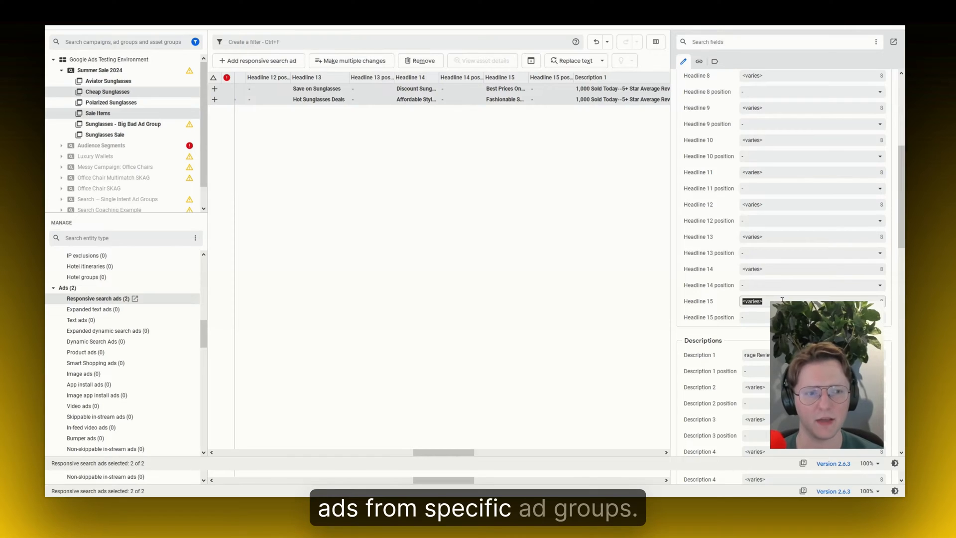
text(Sunglass Hut)
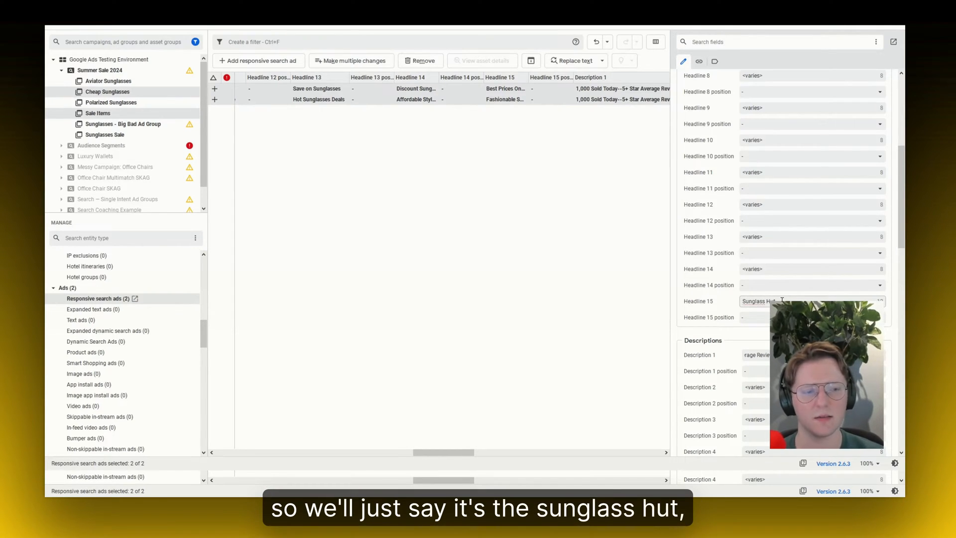
Set Headline 14 of the Cheap Sunglasses and Sale Items ads to "Sunglass Hut | 50% Off Today"
click(785, 269)
text(Sunglass Hut | 50% off Today)
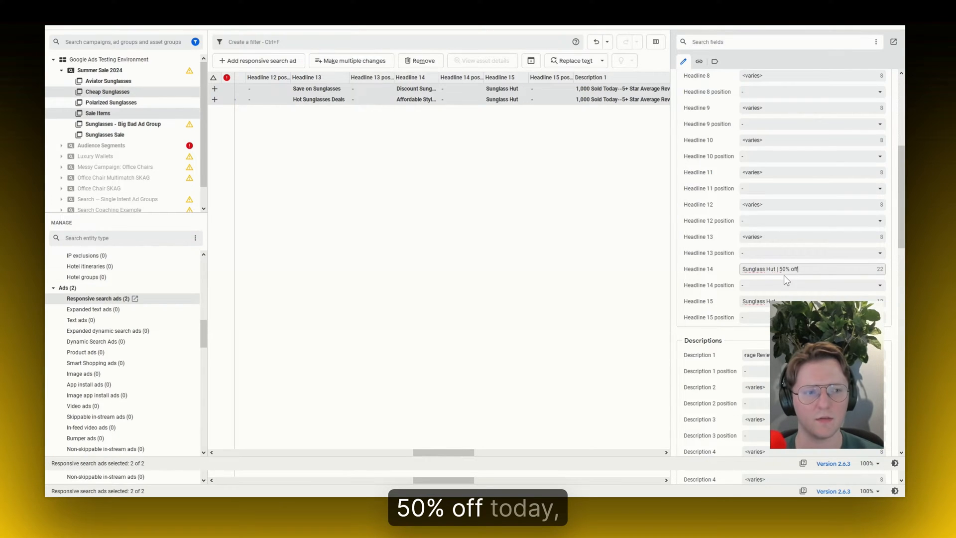
click(794, 269)
key(BackSpace)
text(Off Today)
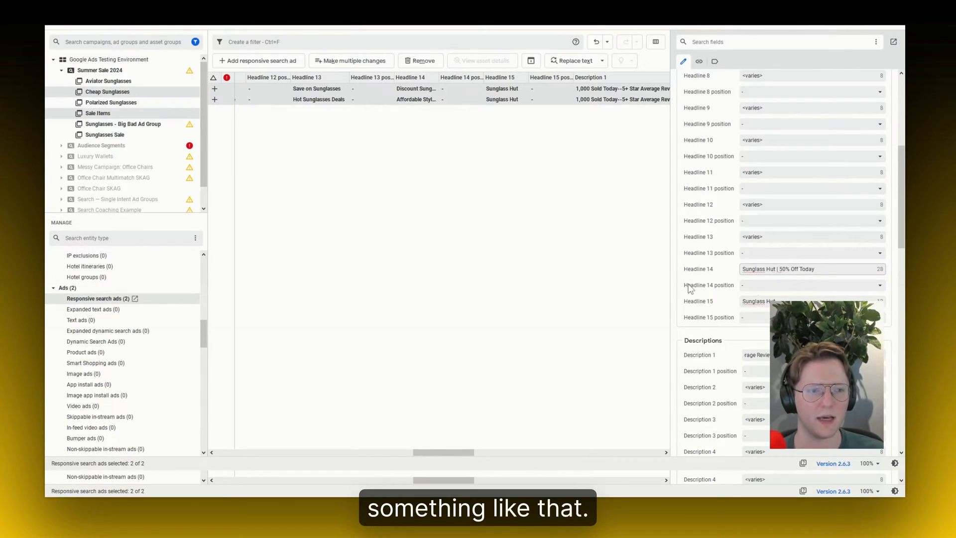
Pin Headline 14 and Headline 15 of both selected ads to position 3
click(715, 285)
click(769, 287)
click(764, 329)
click(764, 317)
click(762, 362)
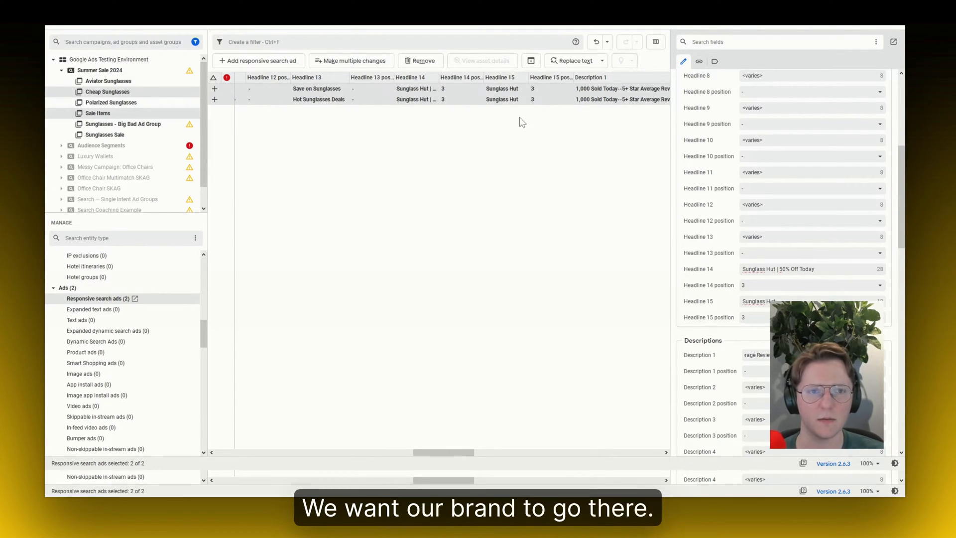
click(496, 119)
drag(480, 90, 472, 102)
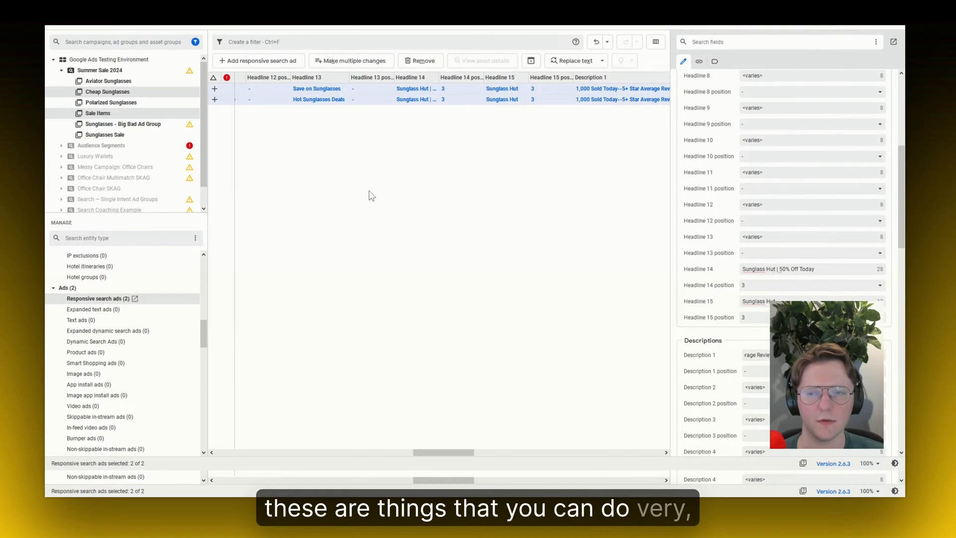
List the ads of every Summer Sale 2024 ad group except the Big Bad one and review their Headline 15 and descriptions
click(411, 179)
click(117, 81)
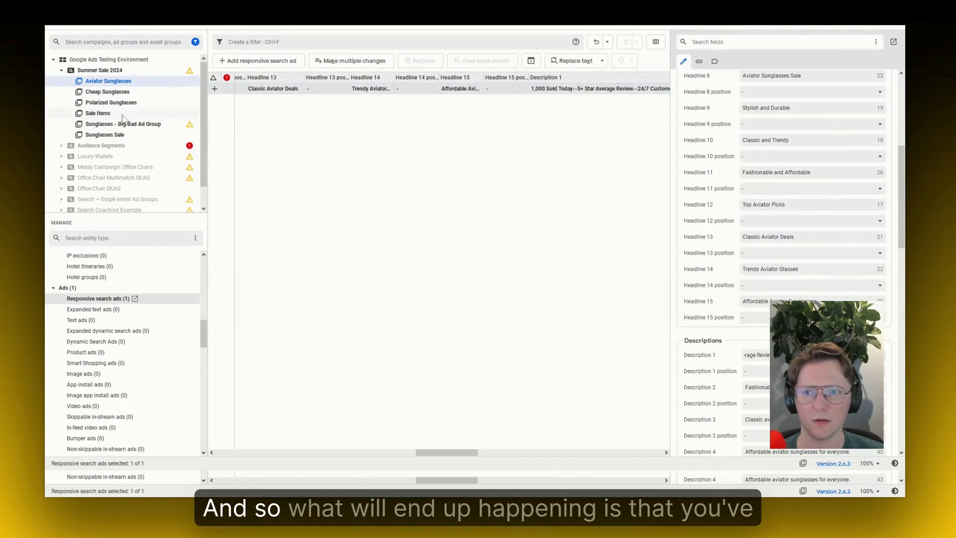
shift+click(107, 134)
drag(456, 452, 485, 451)
shift+click(381, 132)
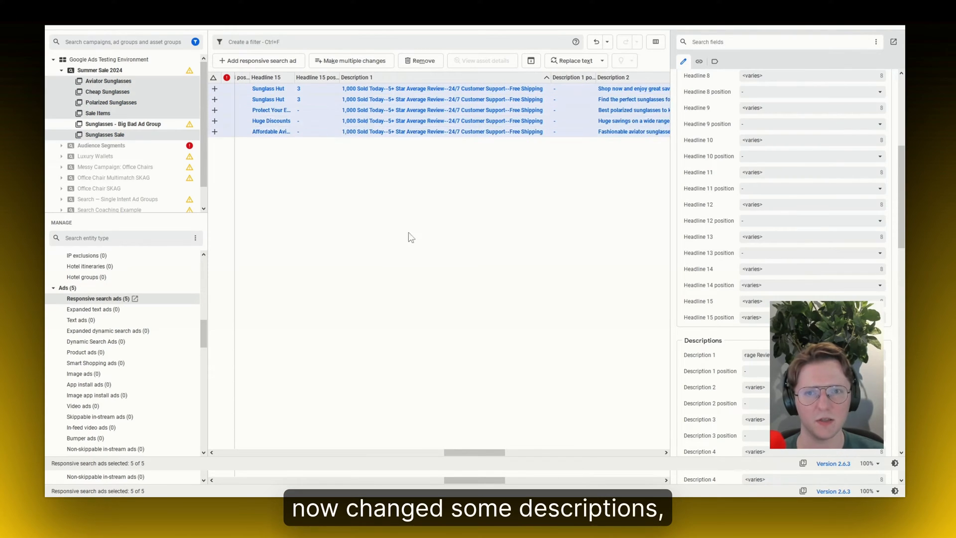
mouse_move(460, 452)
mouse_down()
mouse_move(395, 451)
mouse_move(478, 451)
mouse_move(451, 441)
mouse_move(480, 431)
mouse_move(465, 452)
mouse_move(483, 453)
mouse_move(475, 452)
mouse_up()
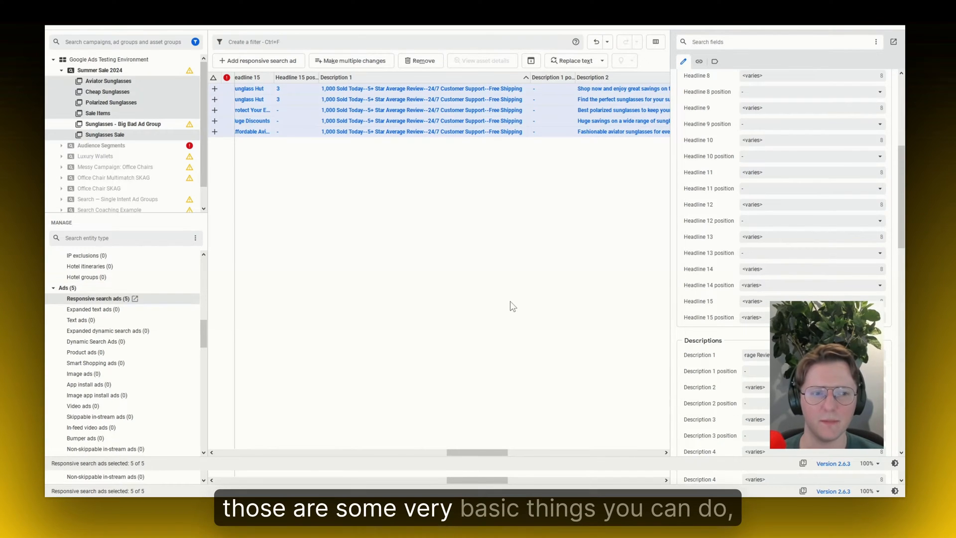
Set Path 1 of the Sale Items ad "50% Off All Sunglasses" to "discount" and fill in its Path 2
scroll(715, 240, down, 7)
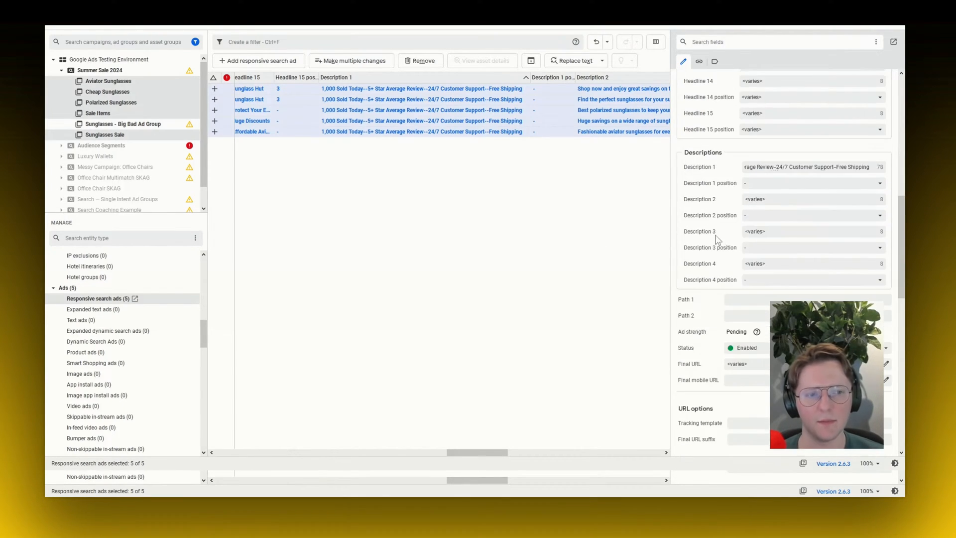
scroll(715, 241, up, 3)
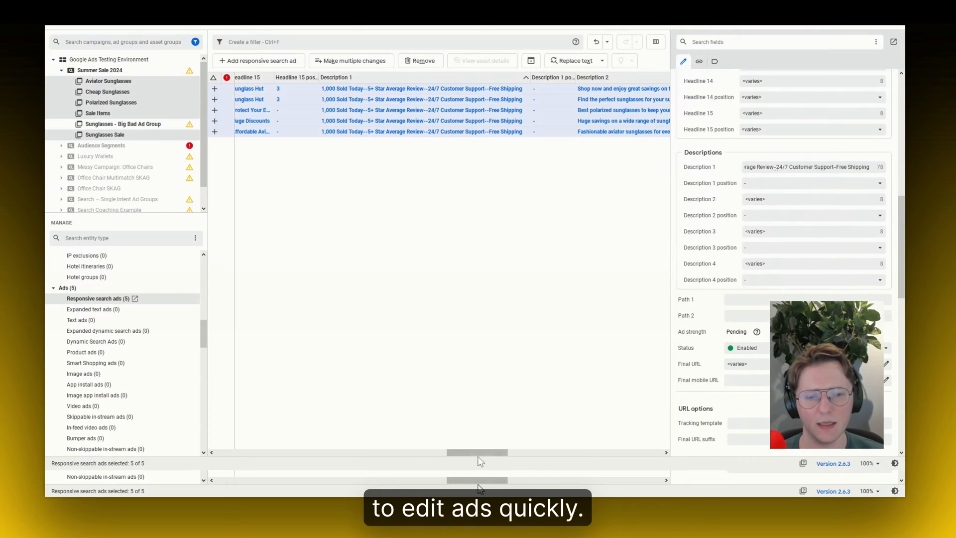
scroll(560, 363, right, 5)
key(Up)
key(Up)
key(Up)
key(Up)
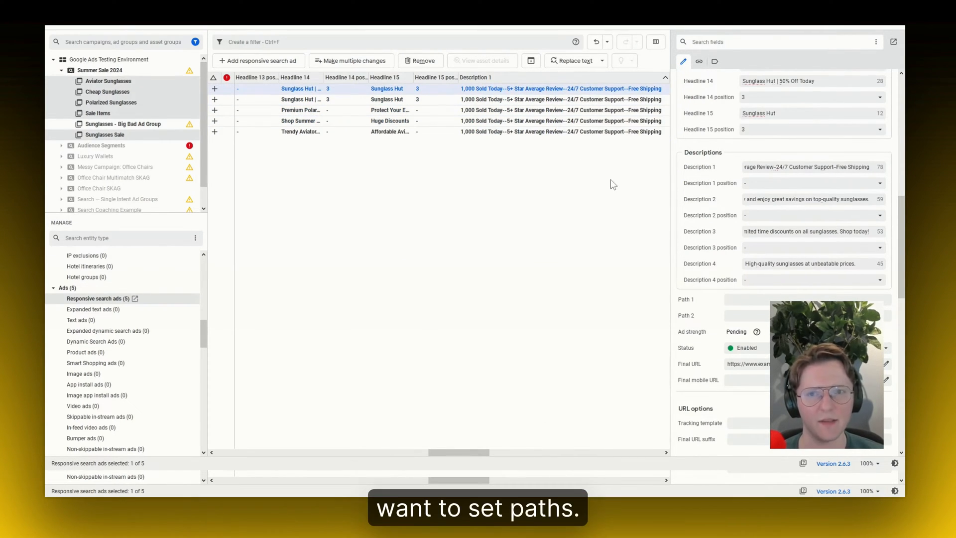
drag(468, 453, 241, 454)
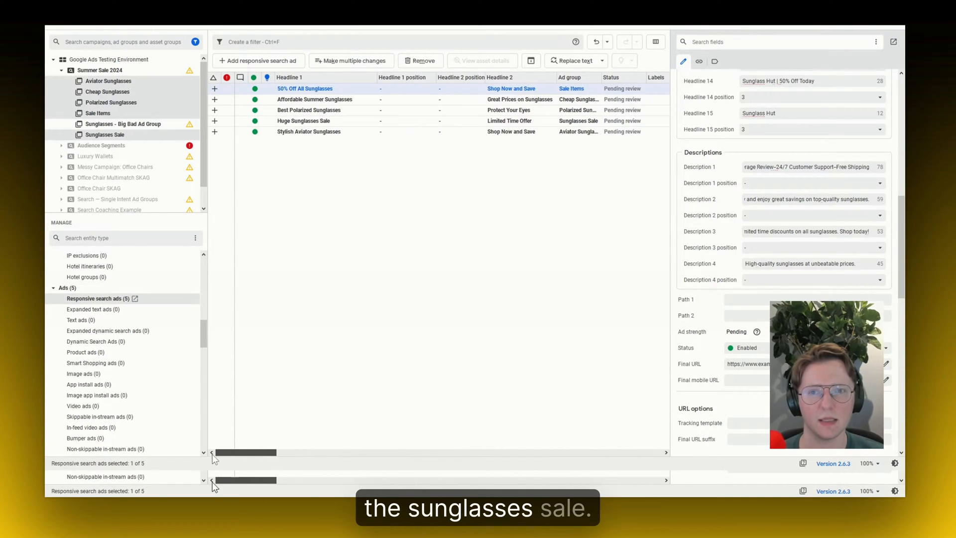
click(754, 299)
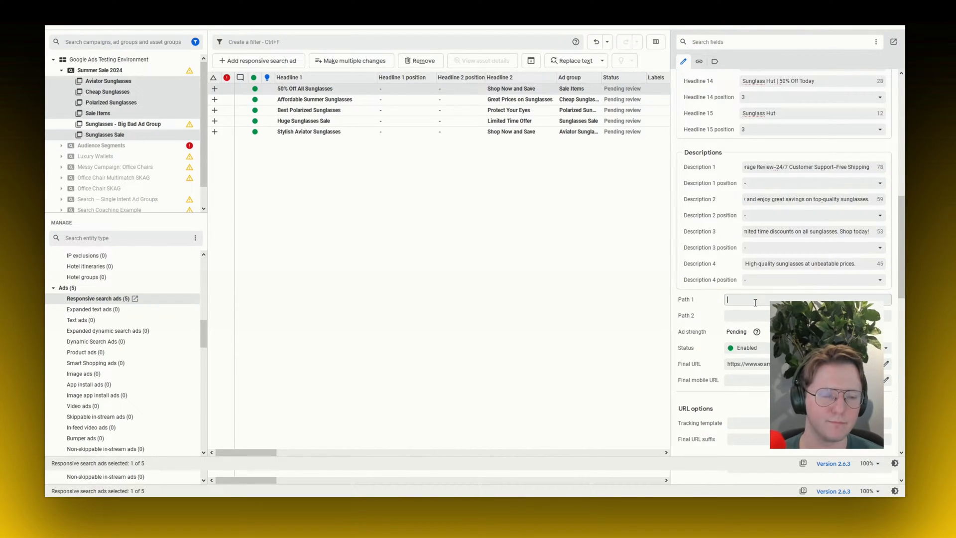
text(discount)
key(Tab)
text(s)
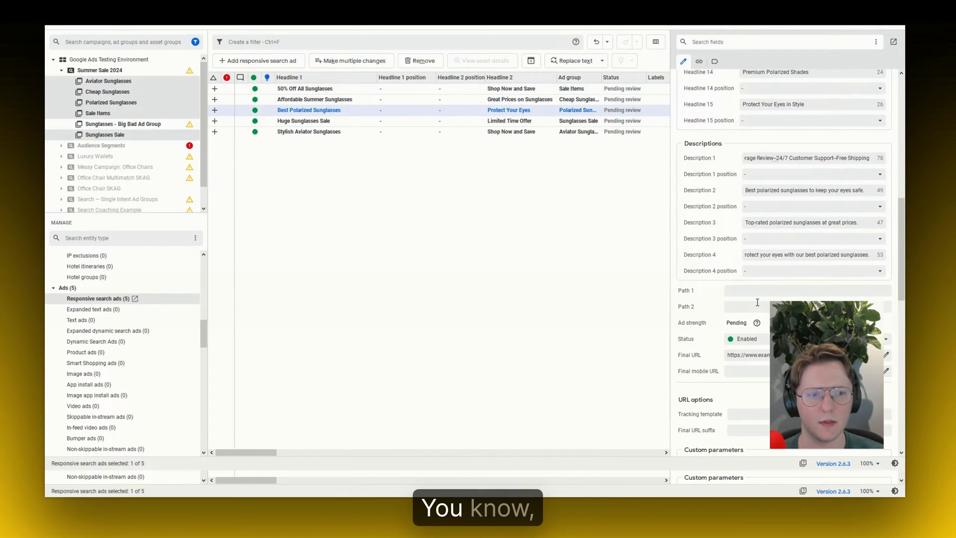
Set the display paths of the Polarized Sunglasses ad to "polarized" and "sunglasses"
click(748, 290)
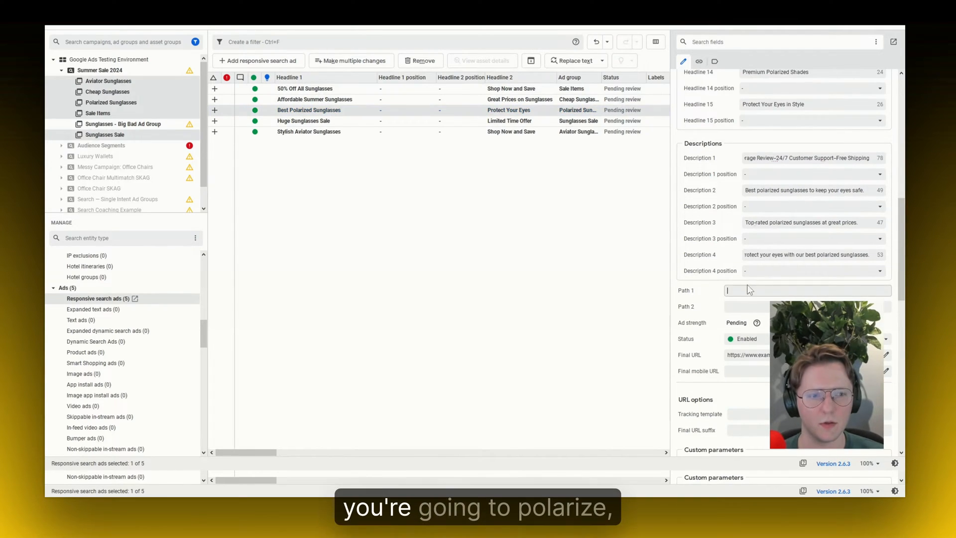
text(polarized)
key(Tab)
text(su)
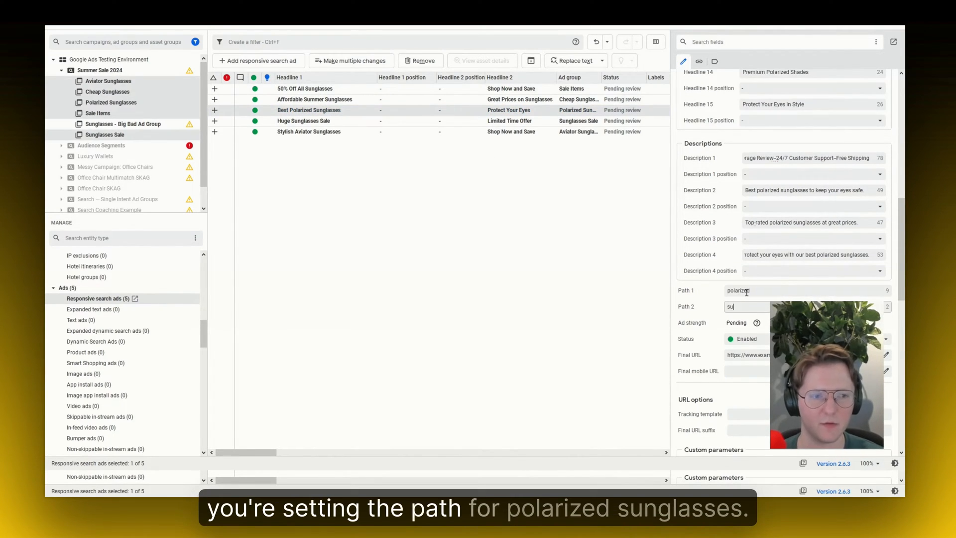
text(nglasses)
Set Path 1 to "summer" and Path 2 to "sale" for the "Huge Sunglasses Sale" ad
click(329, 123)
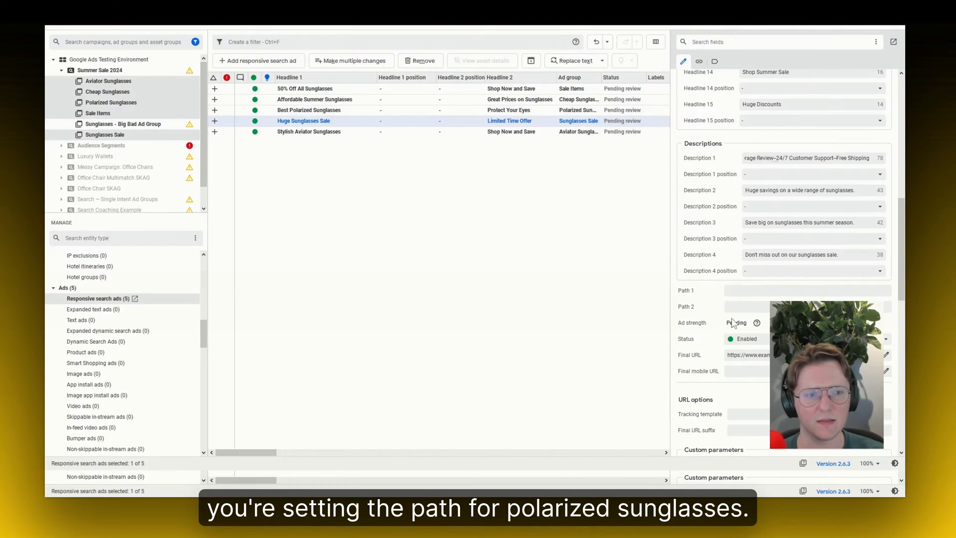
click(739, 294)
text(summer)
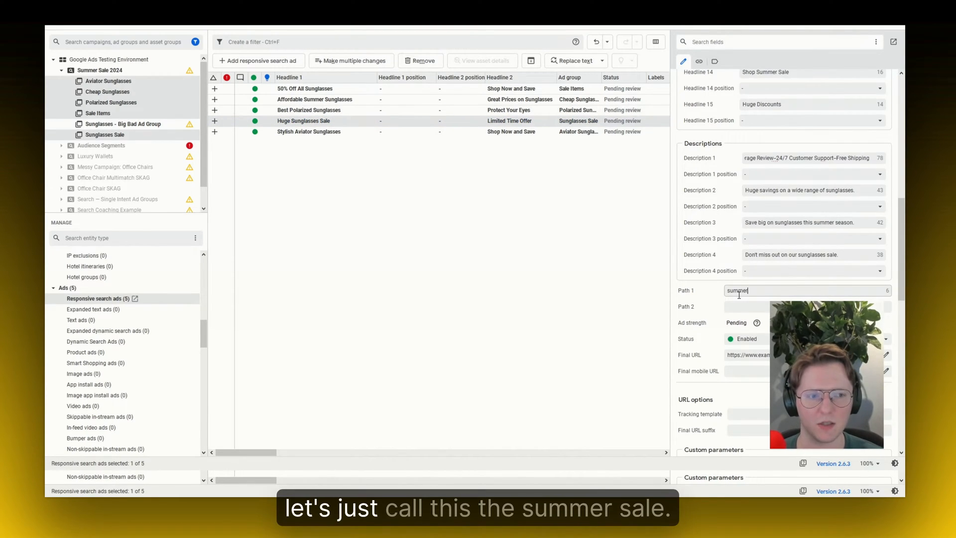
key(Tab)
text(sale)
Set Path 1 to "aviator" and Path 2 to "sunglasses" for the "Stylish Aviator Sunglasses" ad
click(319, 131)
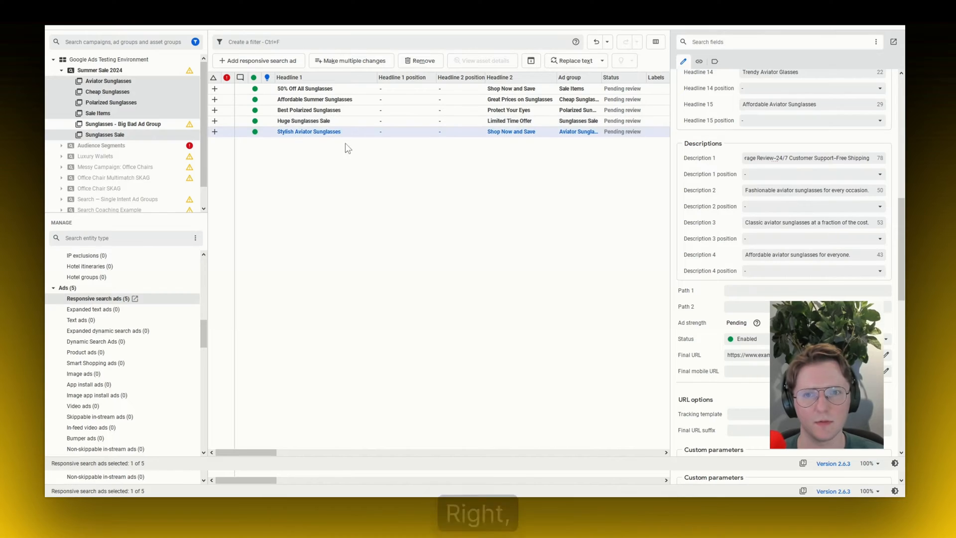
click(754, 294)
text(aviator)
key(Tab)
text(su)
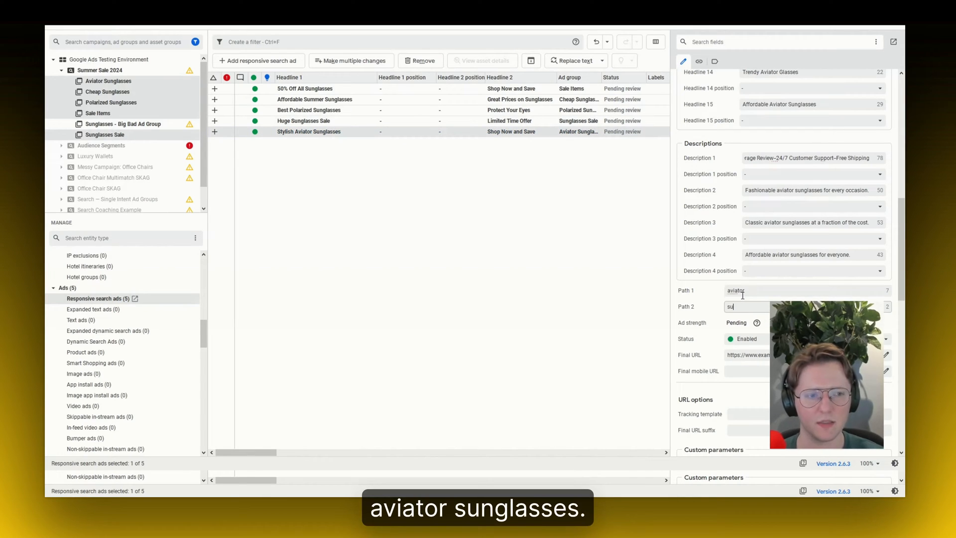
click(709, 327)
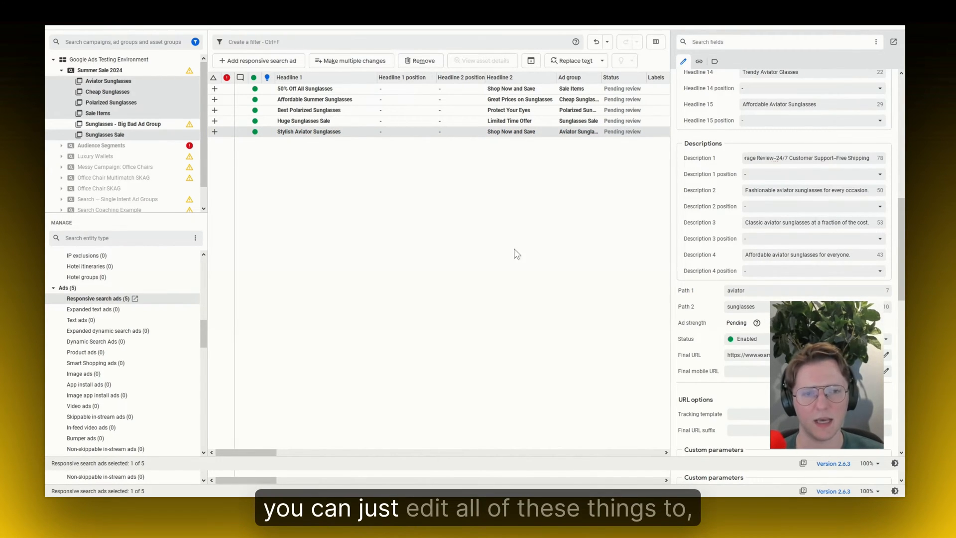
scroll(766, 284, down, 5)
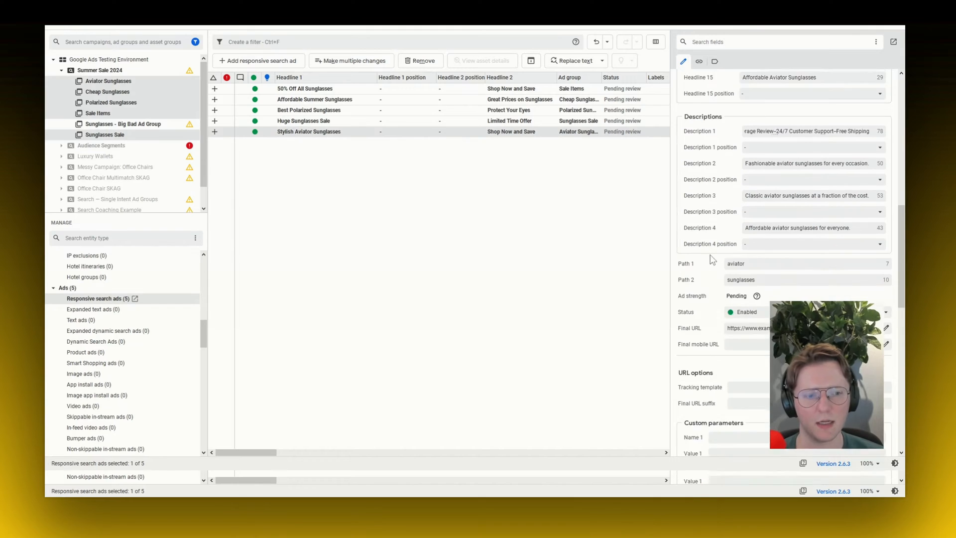
scroll(712, 239, up, 3)
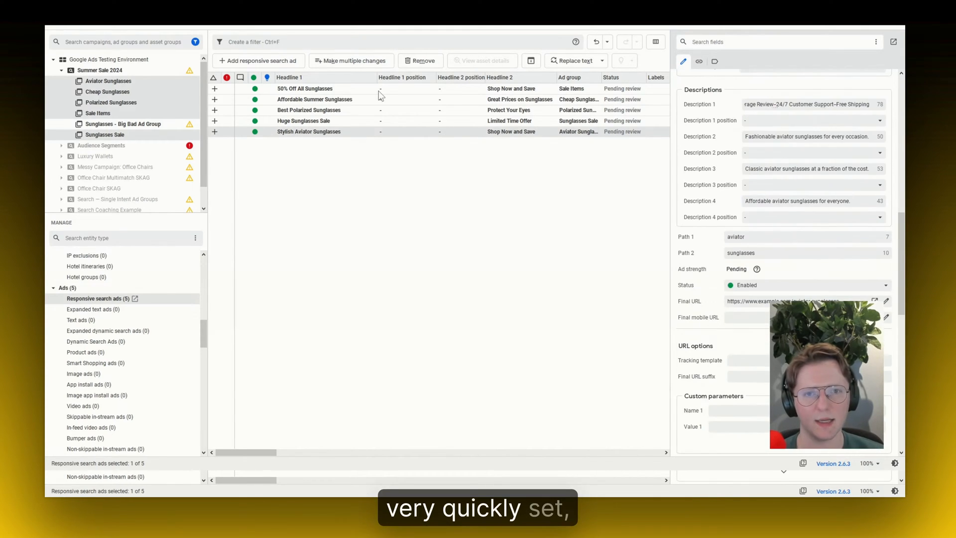
shift+click(383, 97)
shift+click(405, 90)
click(443, 180)
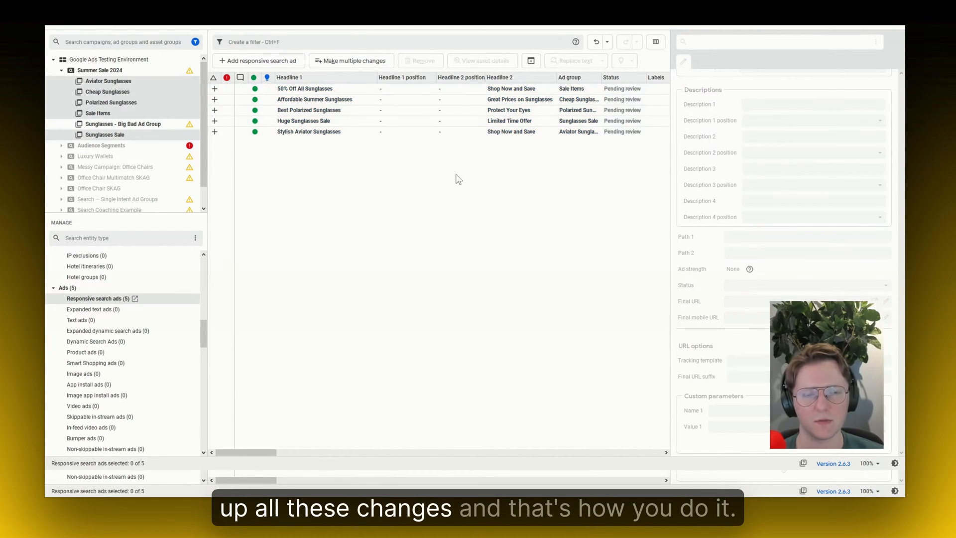